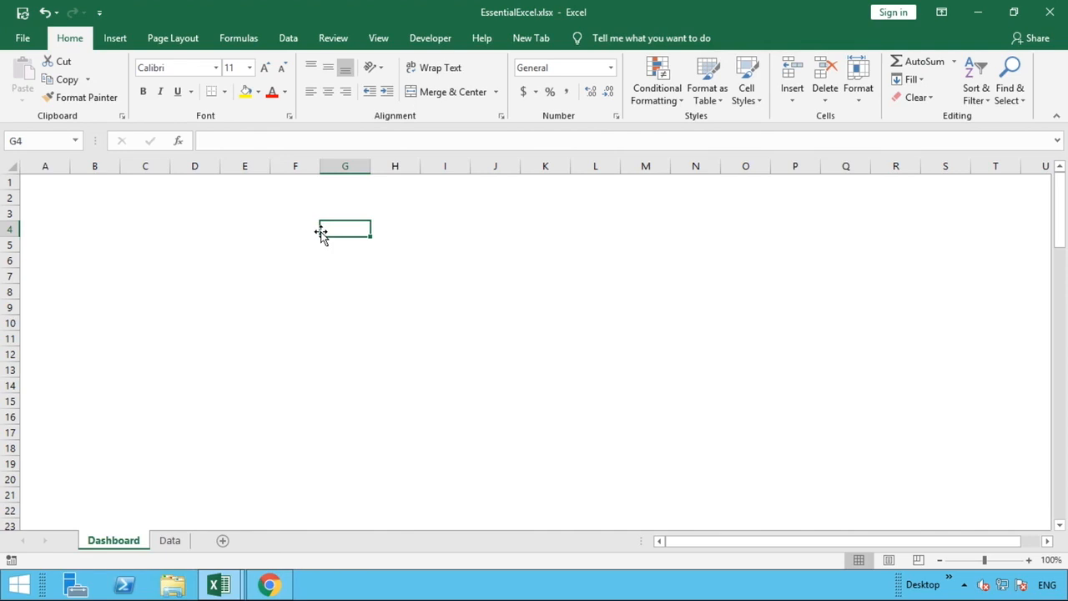
Step: Examine the sales records on the Data sheet and return to the Dashboard sheet
click(171, 541)
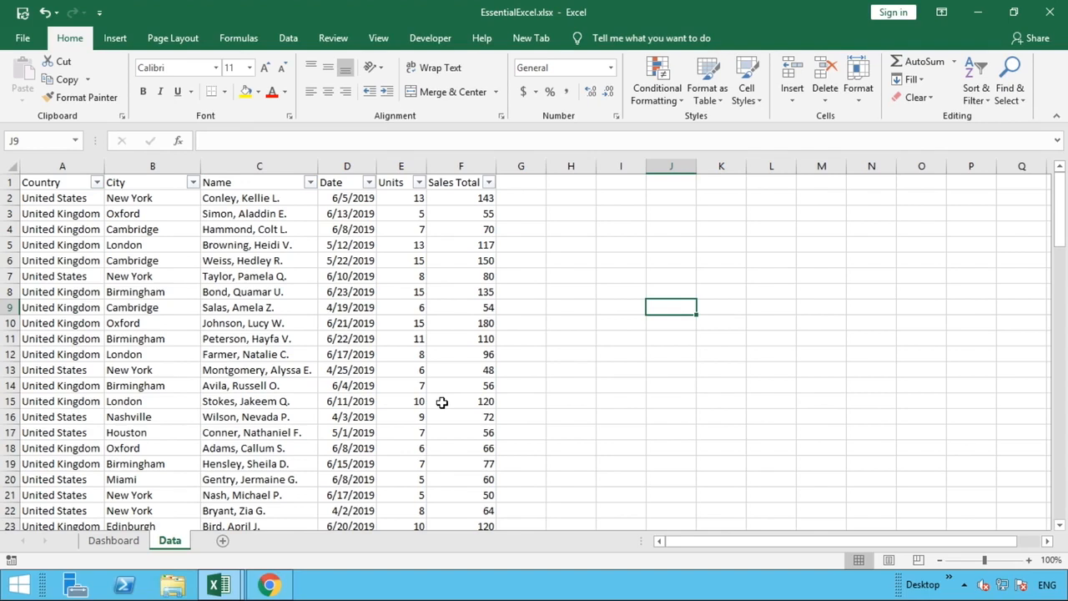
click(124, 546)
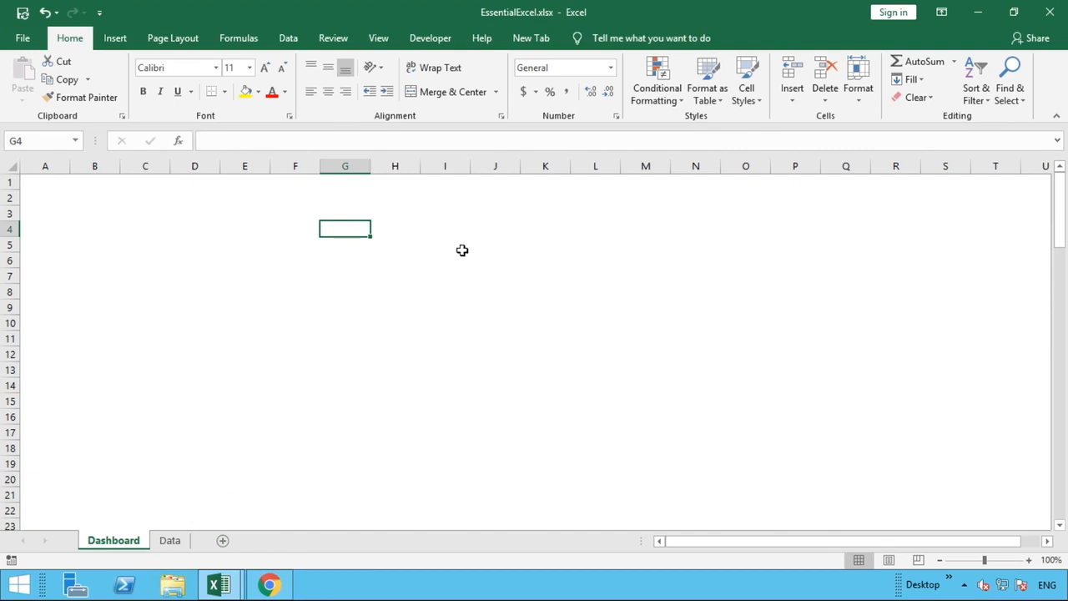
Step: Start a new PivotTable located at cell O2 of the Dashboard sheet
click(698, 199)
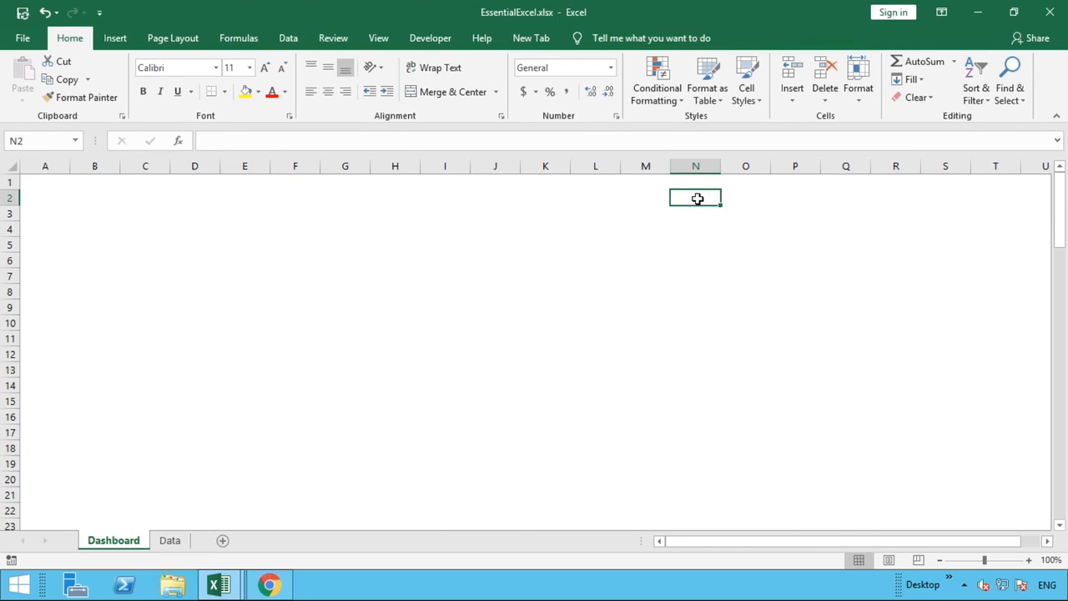
click(761, 195)
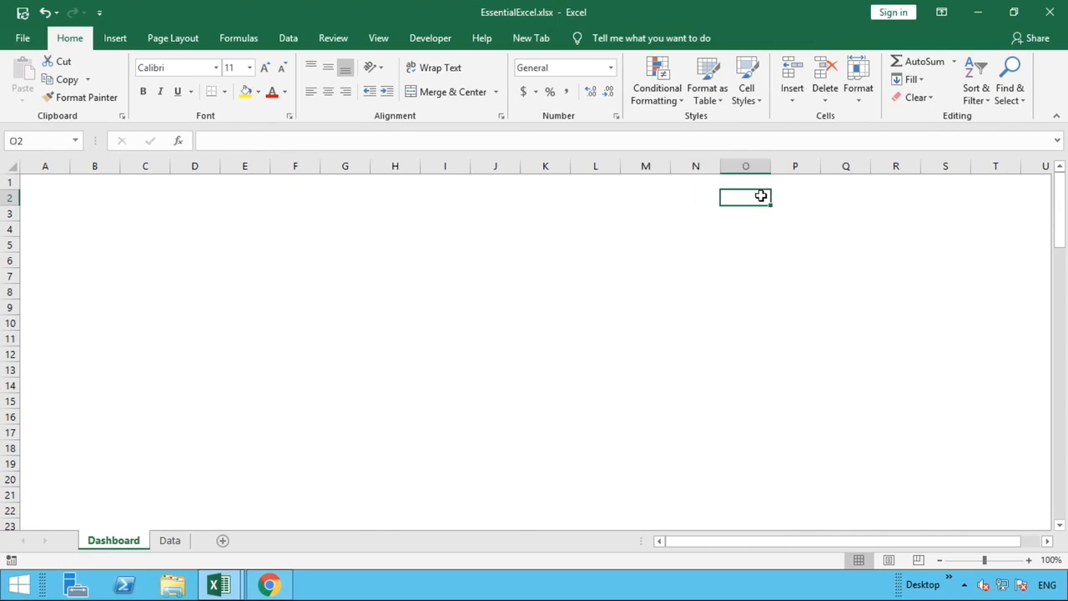
click(811, 195)
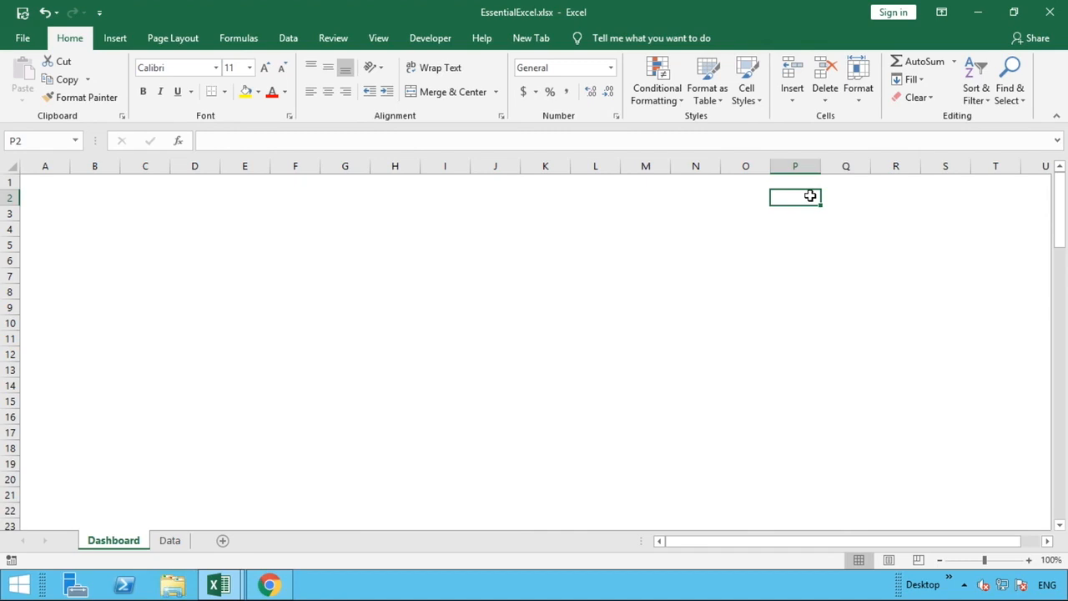
click(760, 197)
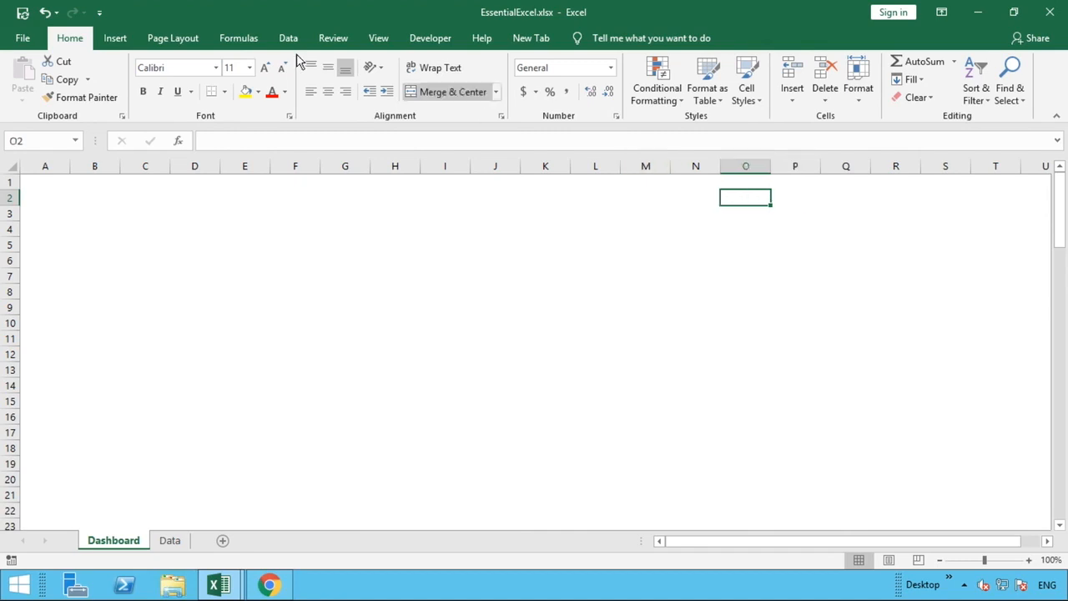
click(115, 39)
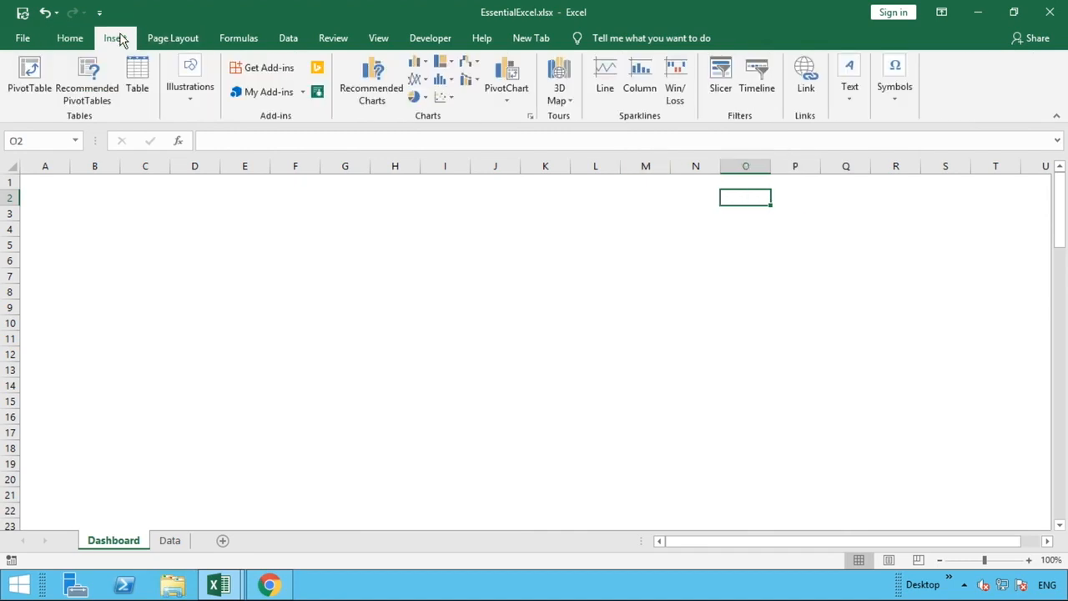
click(40, 74)
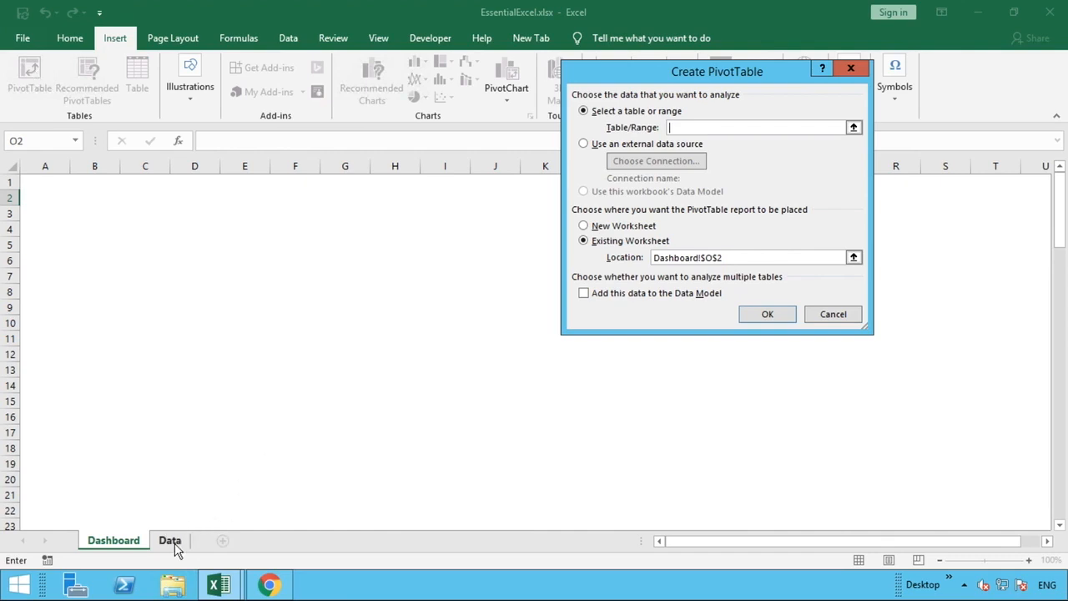
Step: Set the PivotTable's source to A1:F101 on the Data sheet and create it
click(171, 542)
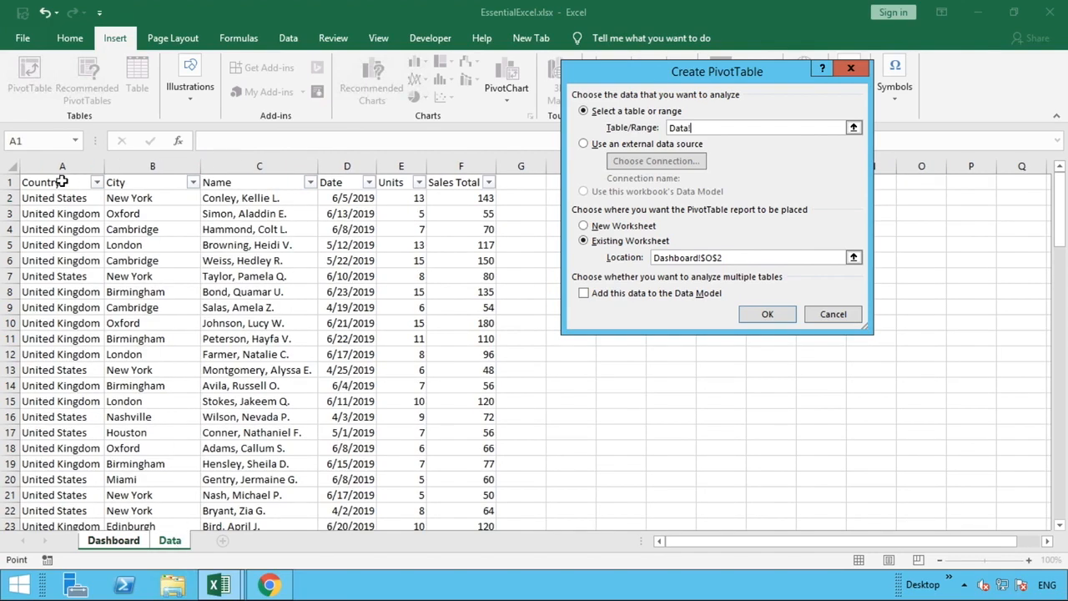
drag(61, 166, 460, 168)
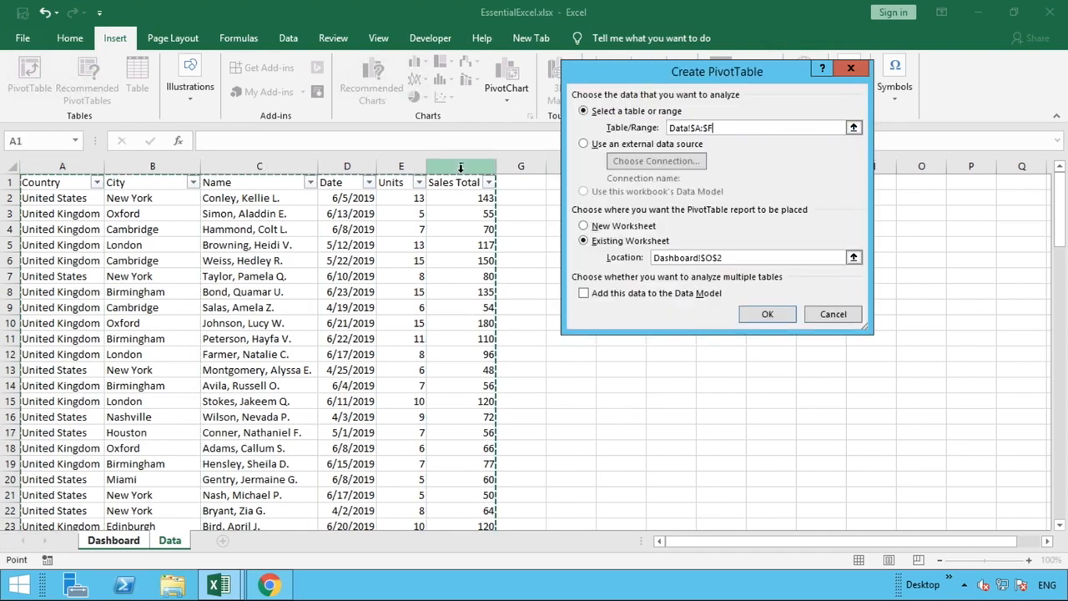
click(59, 185)
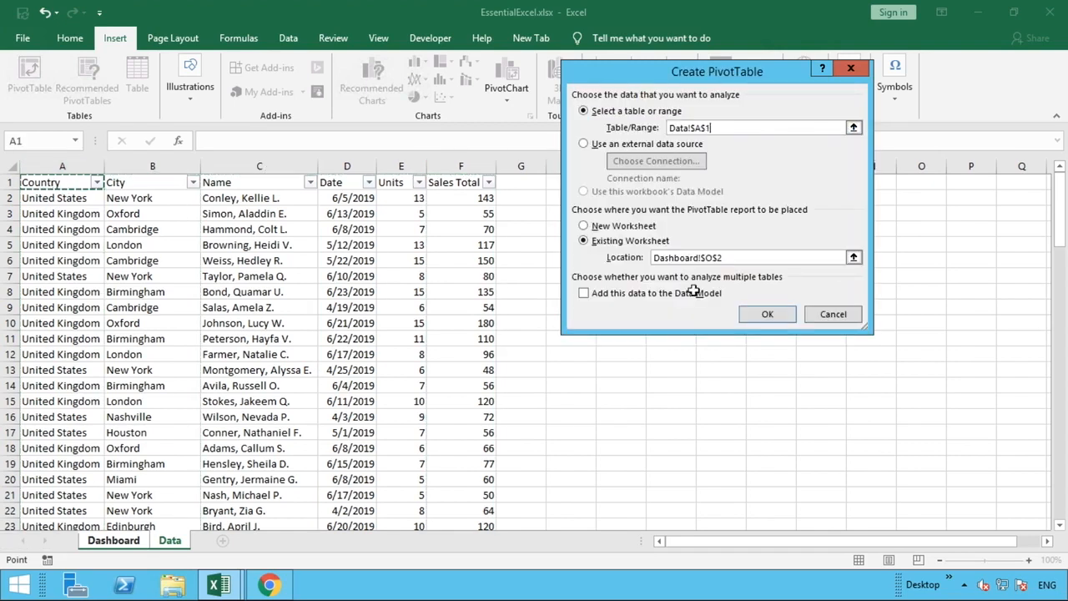
drag(1061, 227, 1056, 498)
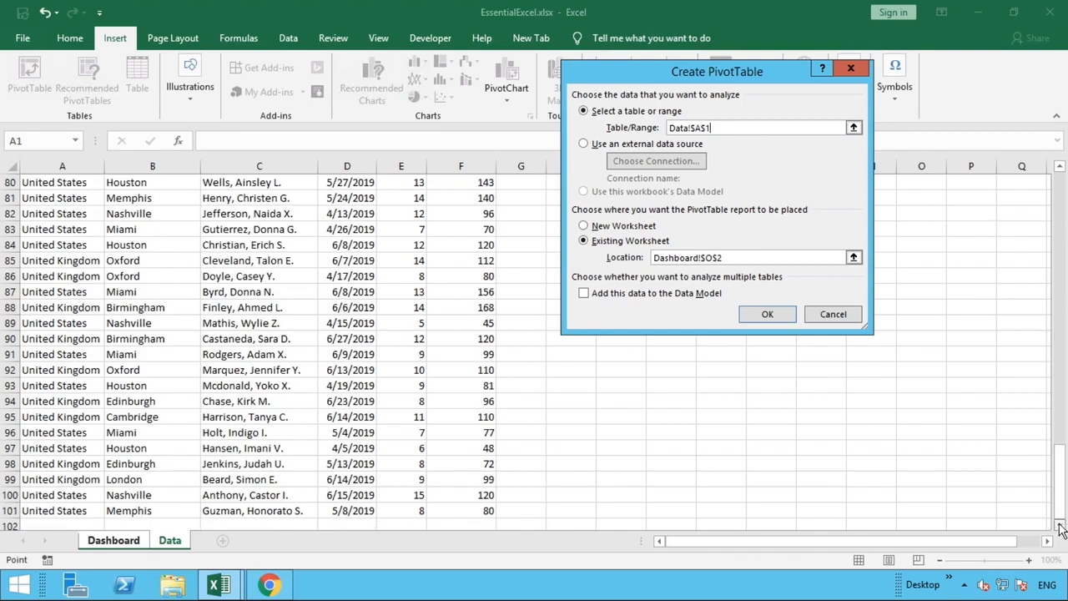
click(1060, 524)
click(1060, 524)
shift+click(482, 480)
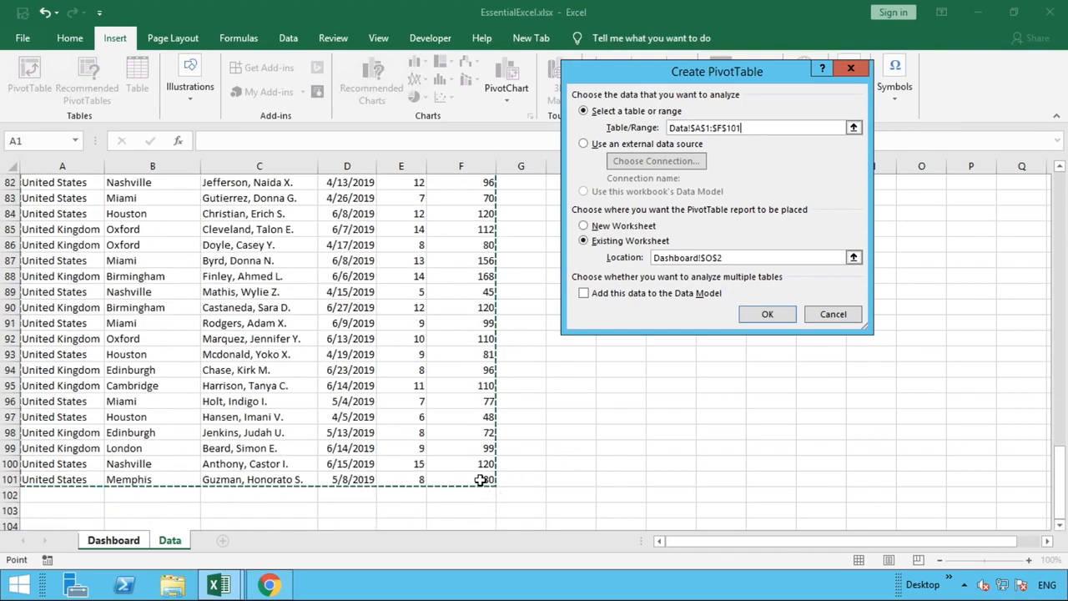
click(765, 316)
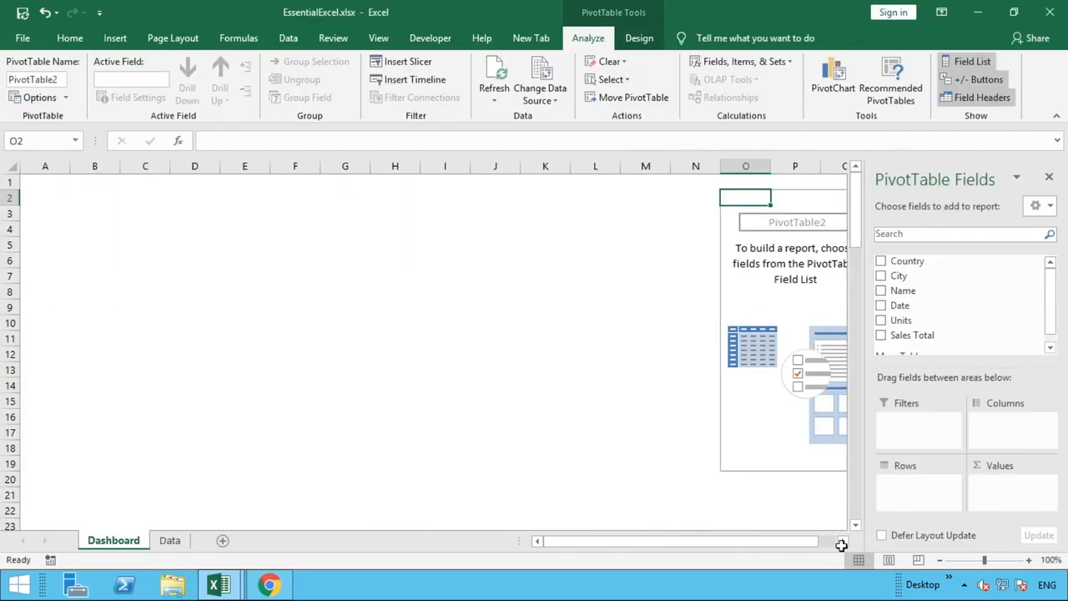
Step: Build the PivotTable with Country as rows and the sum of Sales Total as values
click(843, 539)
click(843, 539)
click(843, 539)
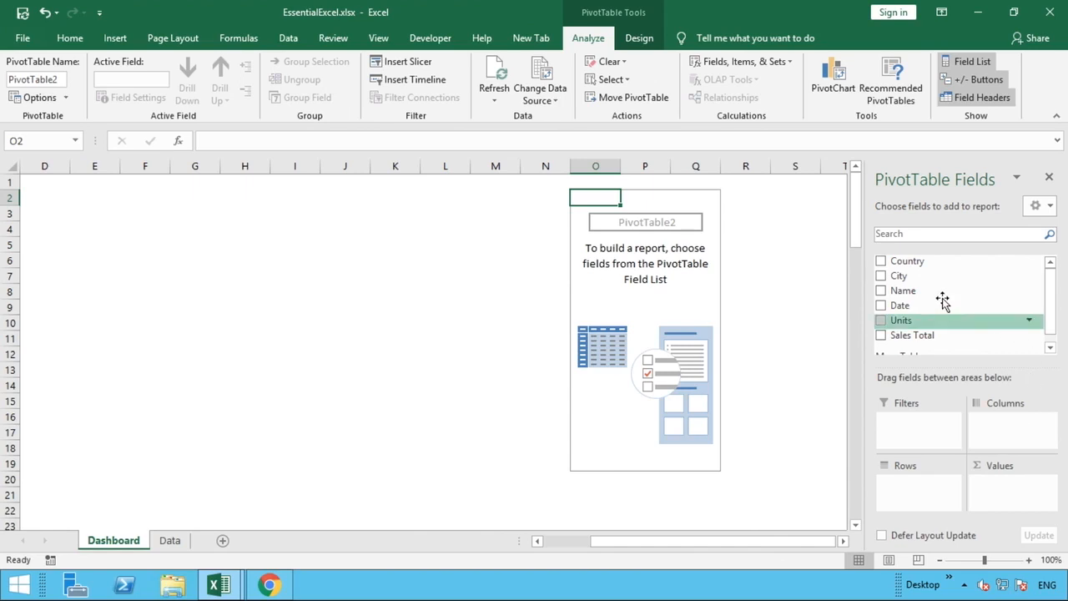
drag(913, 263, 912, 491)
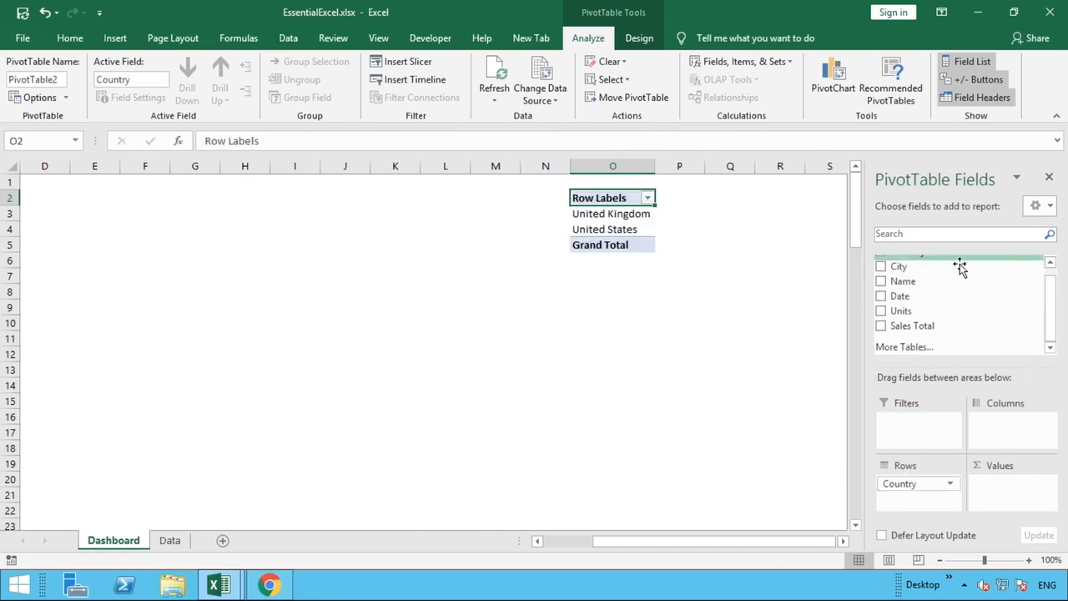
drag(1053, 305, 1052, 266)
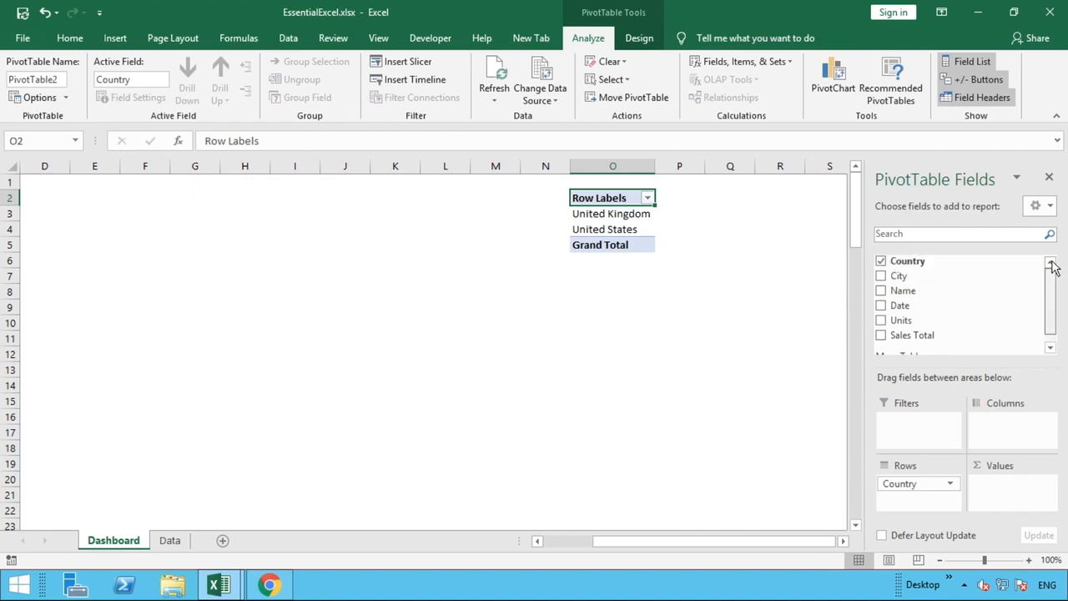
drag(927, 261, 1004, 488)
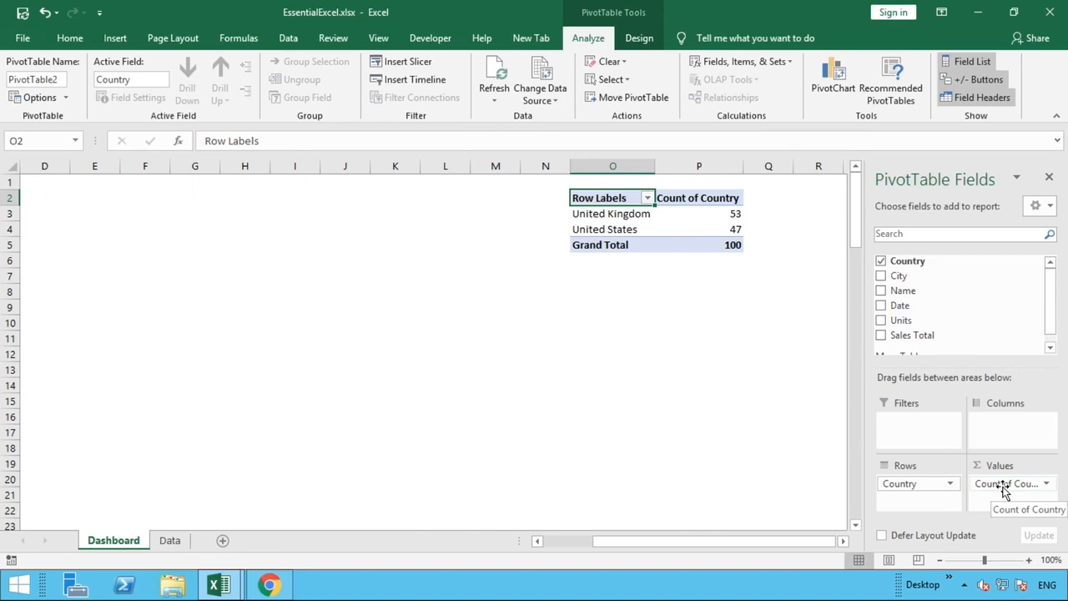
mouse_move(1005, 488)
mouse_down()
mouse_move(977, 334)
mouse_move(964, 323)
mouse_move(1014, 489)
mouse_up()
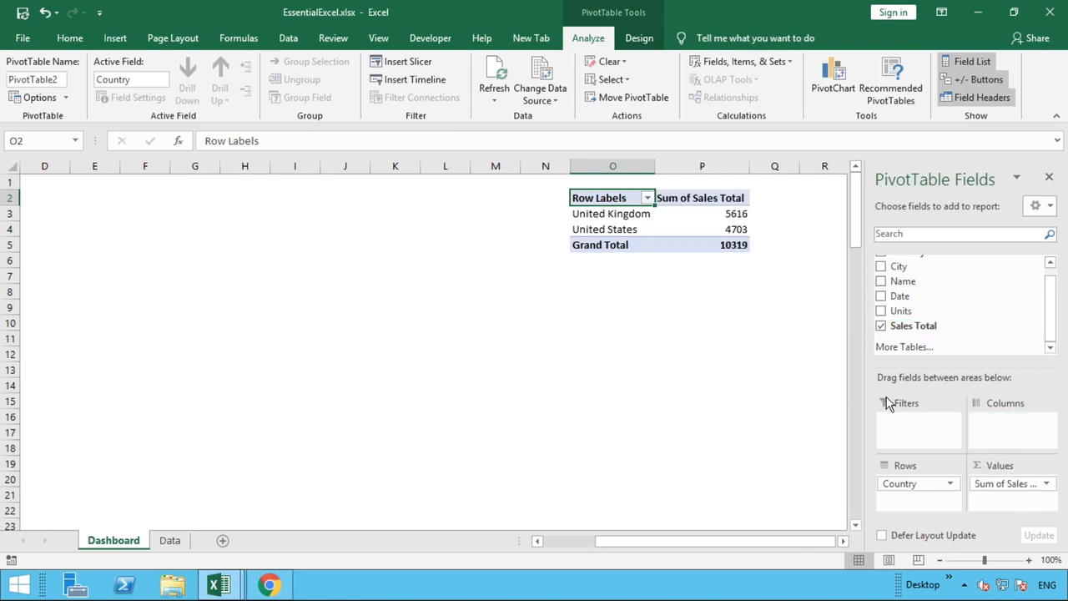
Step: Insert a 2-D pie chart of the country sales totals and move its upper-left corner to about cell B2
click(610, 214)
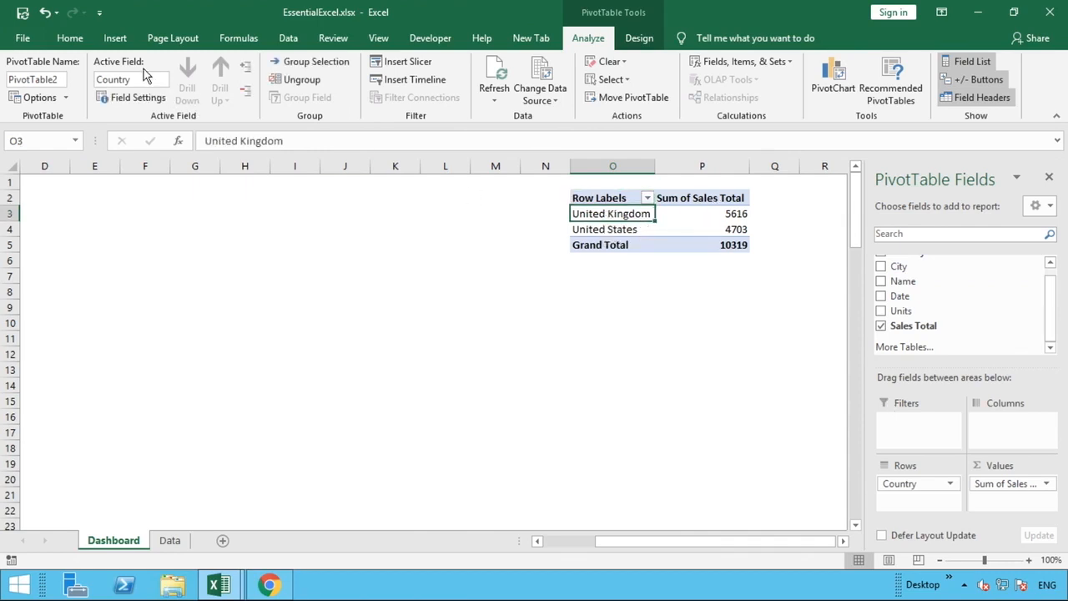
click(121, 46)
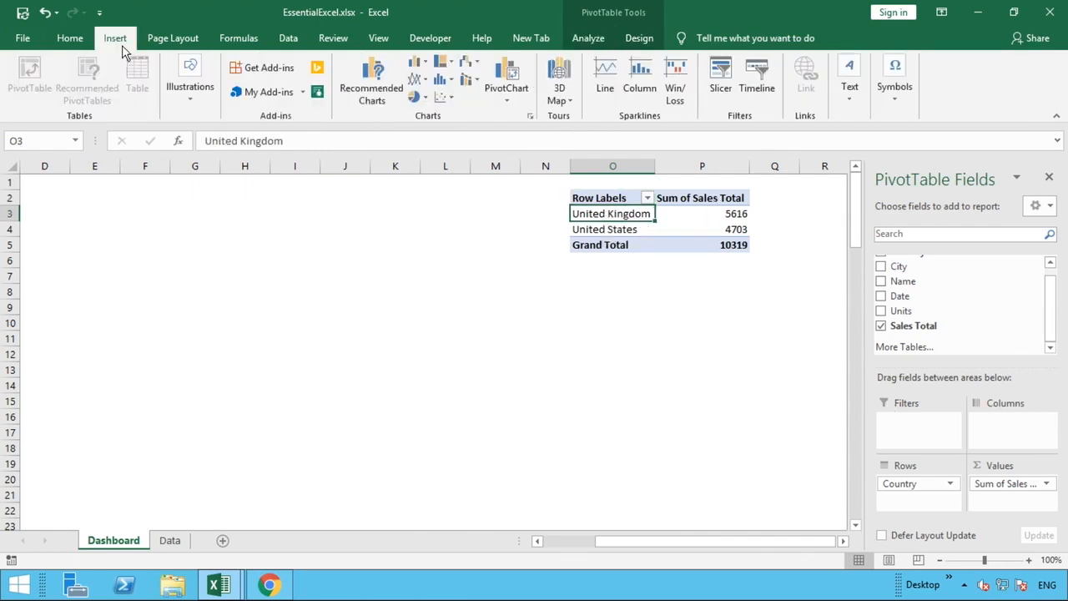
click(417, 99)
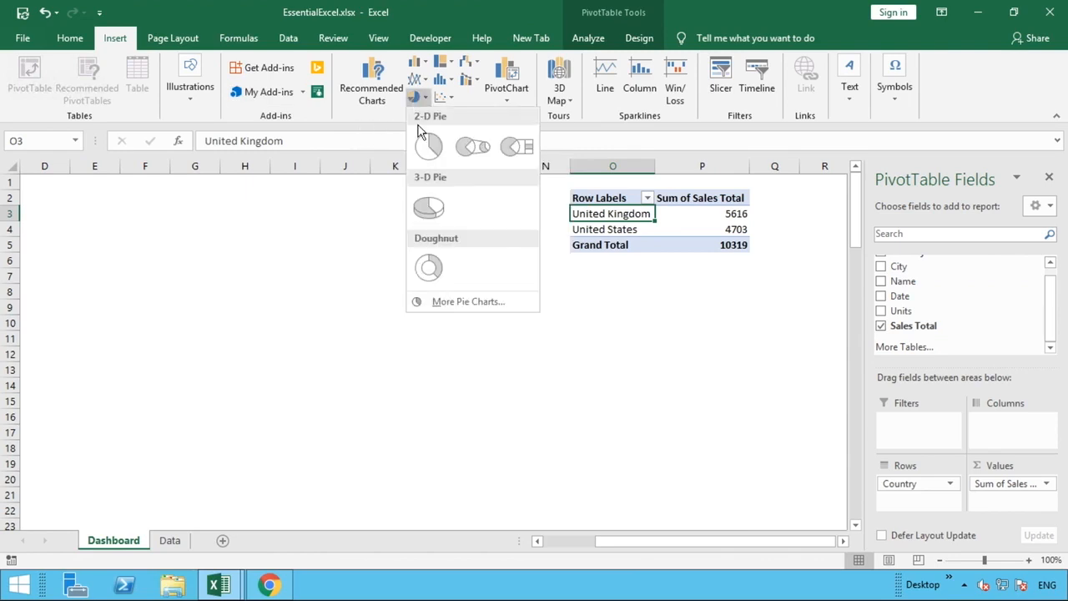
click(426, 144)
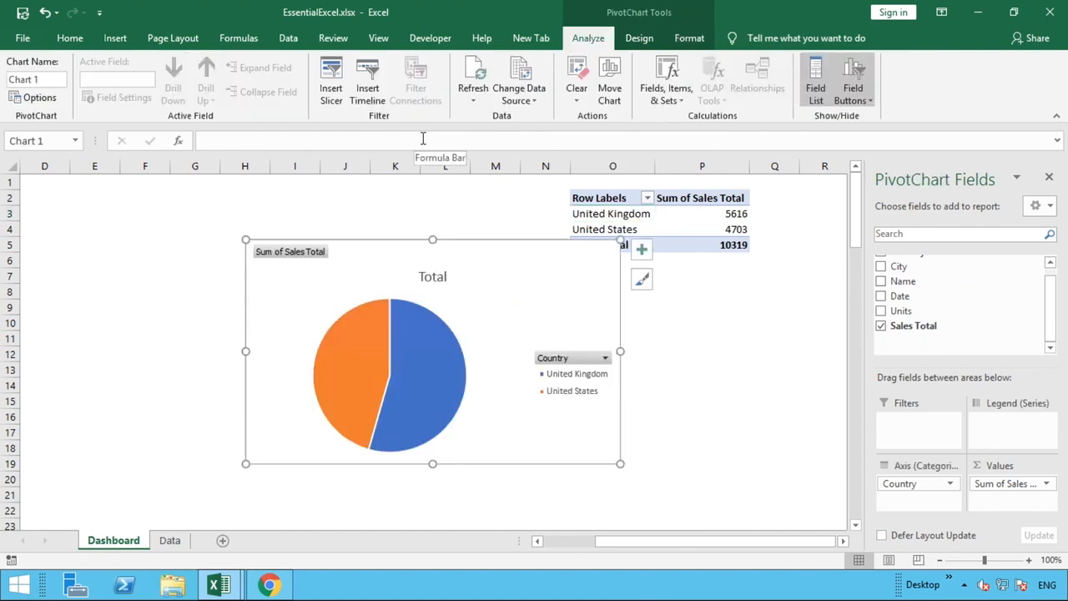
drag(680, 546, 628, 543)
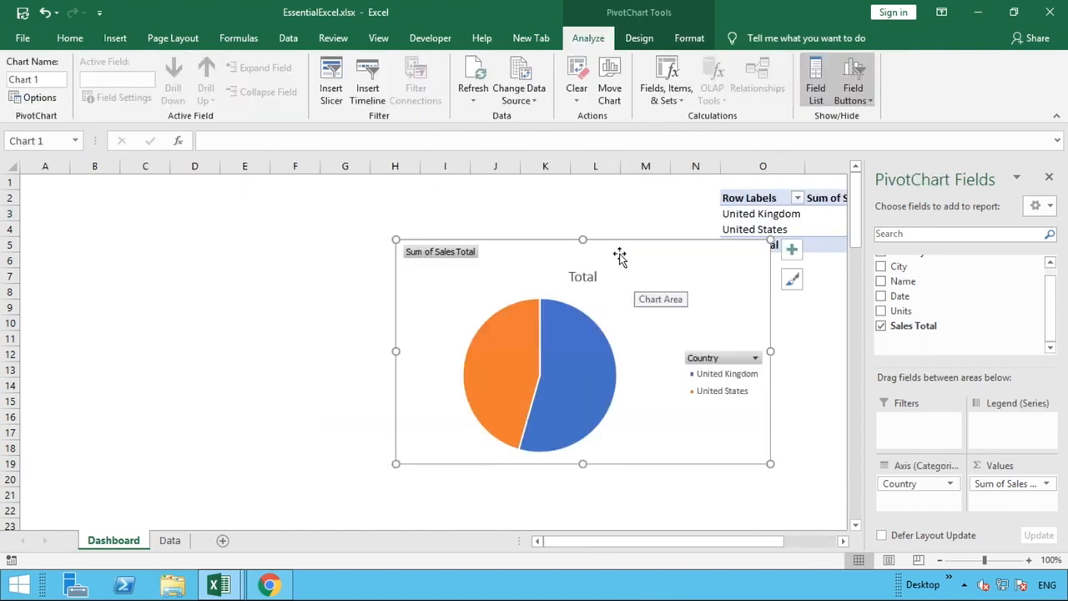
drag(618, 255, 323, 210)
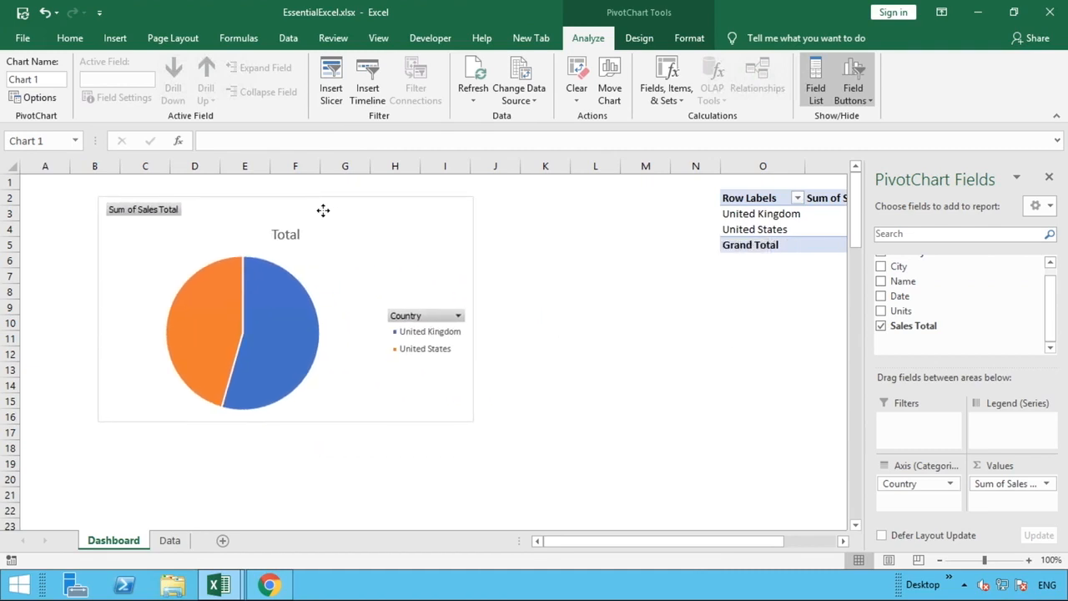
Step: Hide all field buttons on the pie chart
click(161, 215)
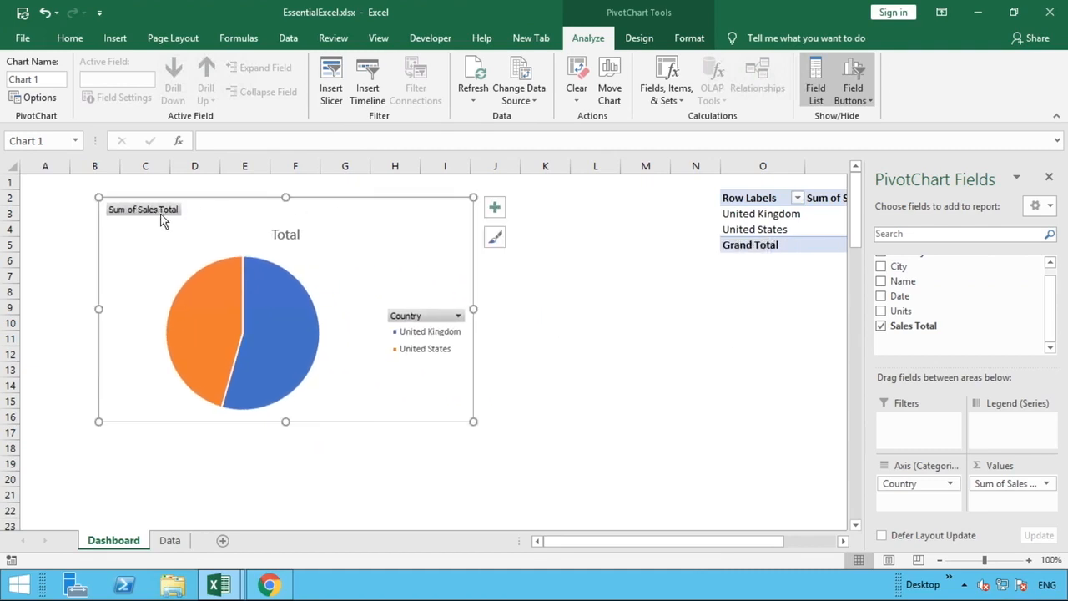
right_click(164, 214)
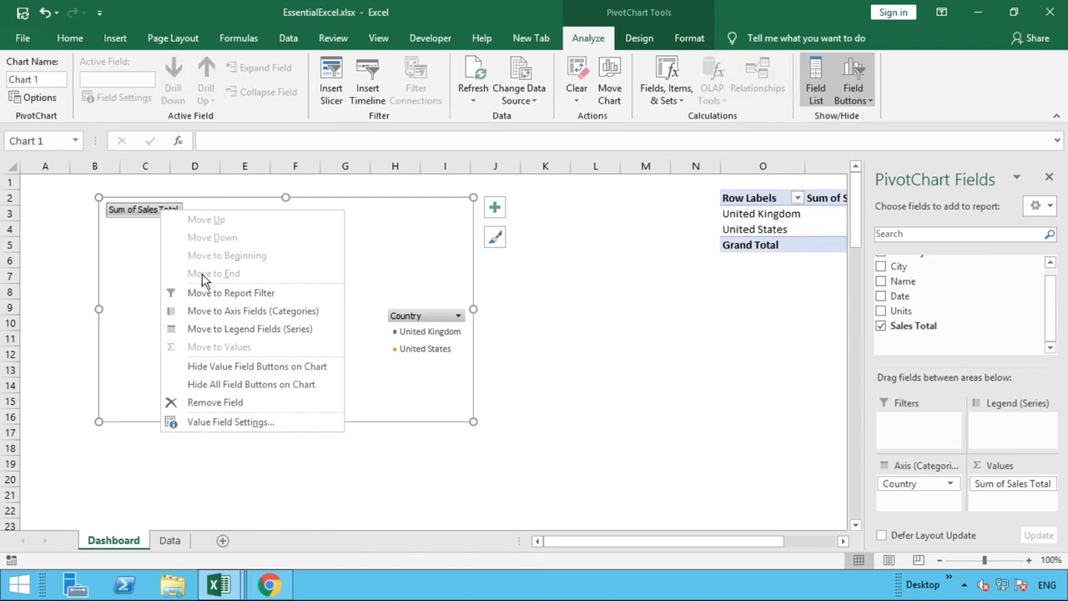
click(214, 384)
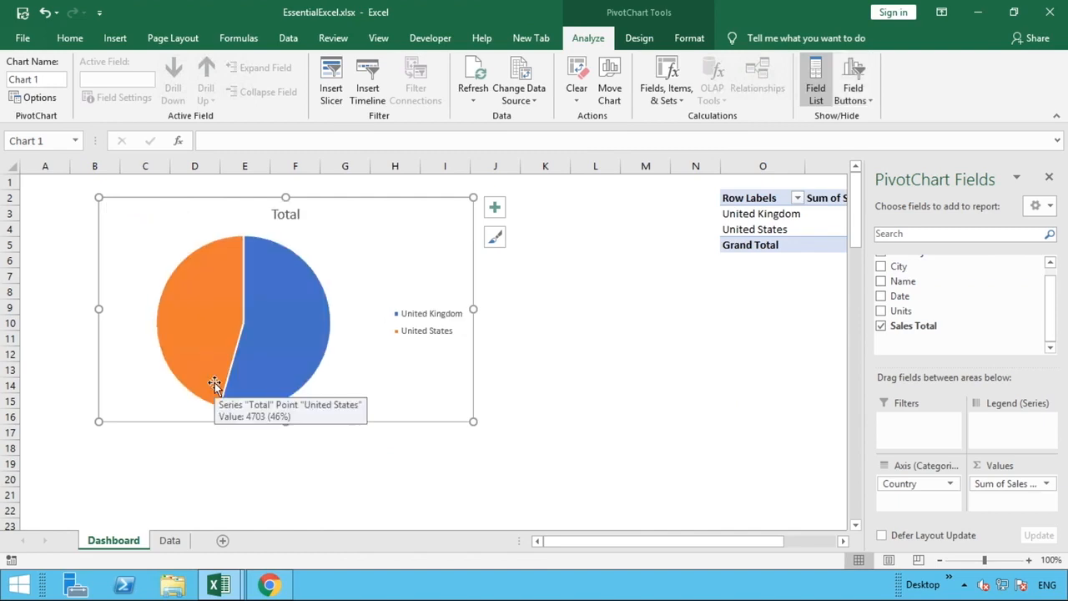
Step: Move the legend beside the upper right of the pie and narrow the chart to end at about column I
click(418, 340)
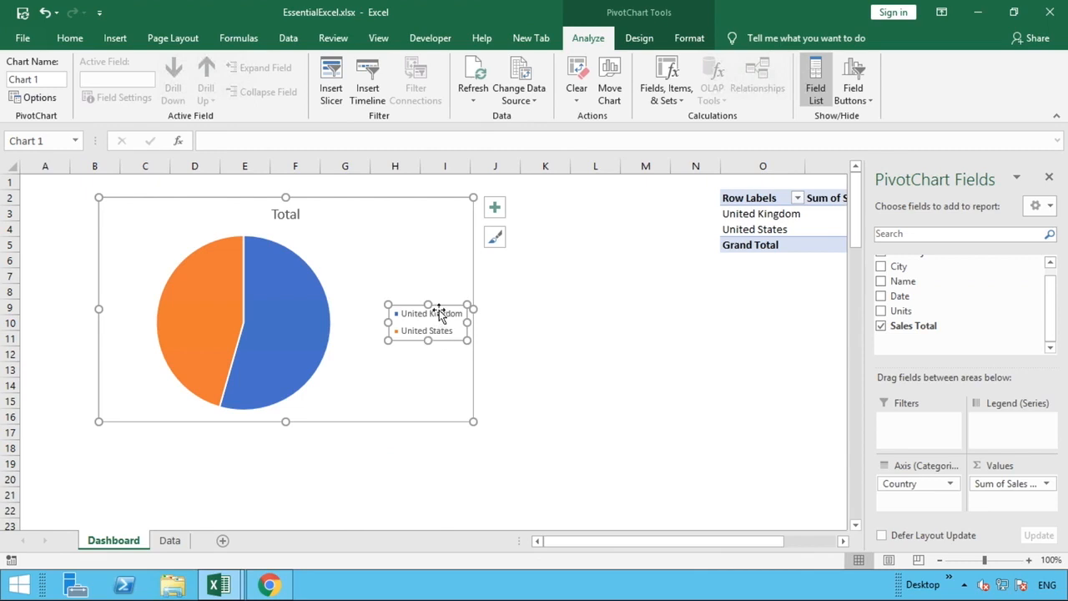
click(441, 316)
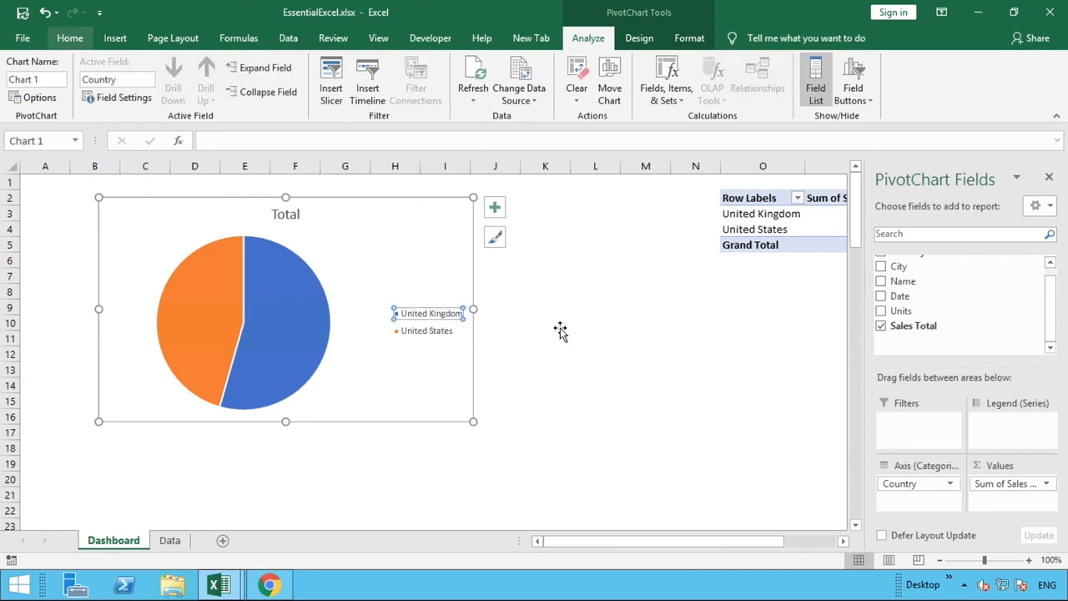
click(560, 328)
click(462, 326)
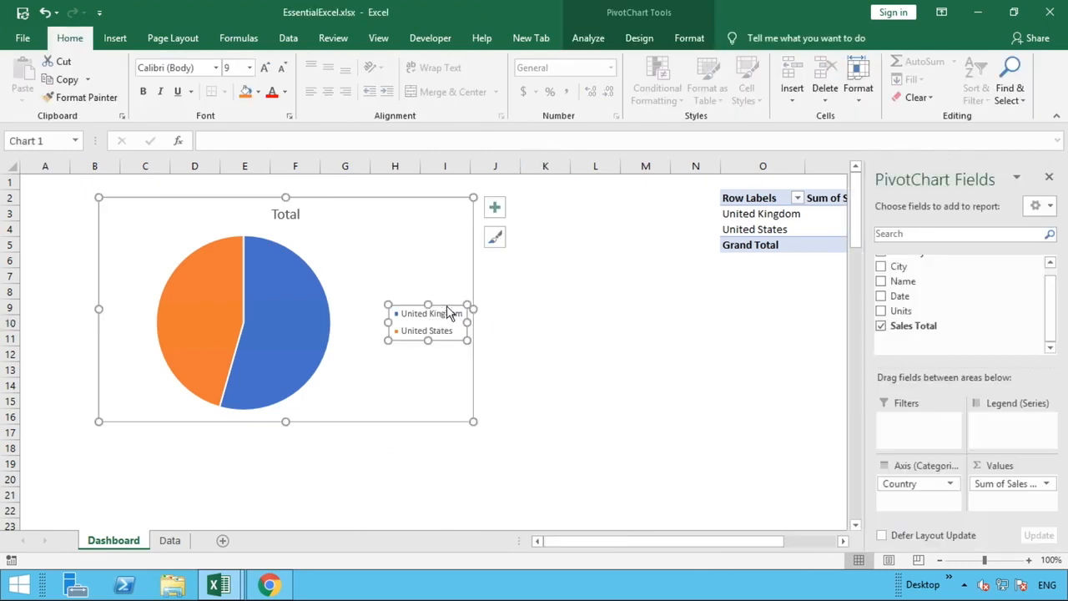
drag(448, 307, 400, 251)
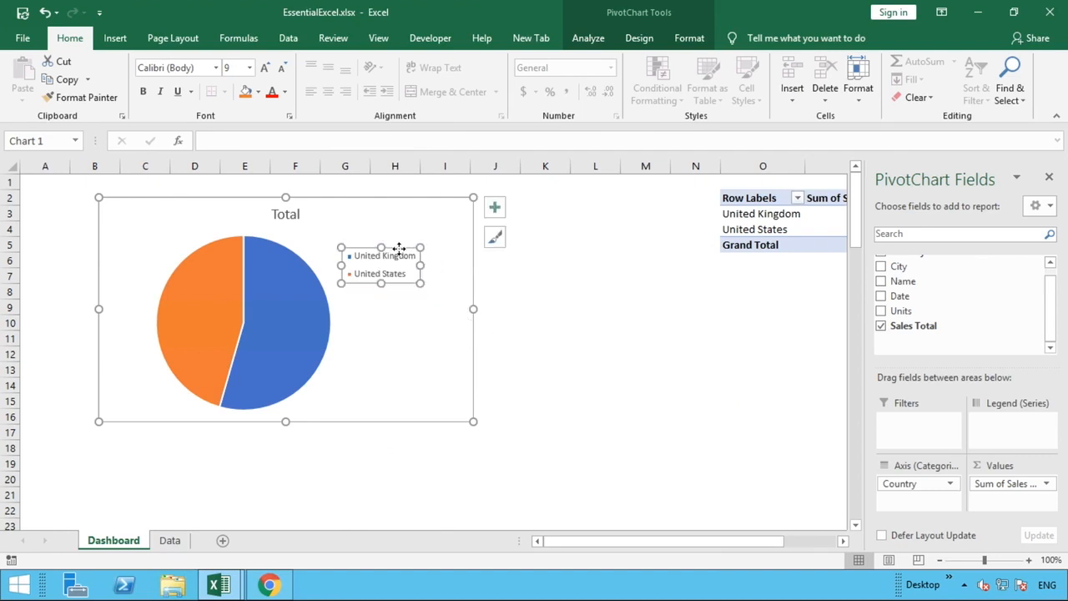
drag(470, 307, 435, 308)
Step: Enlarge the pie's plot area slightly toward the chart's upper-left corner
click(240, 288)
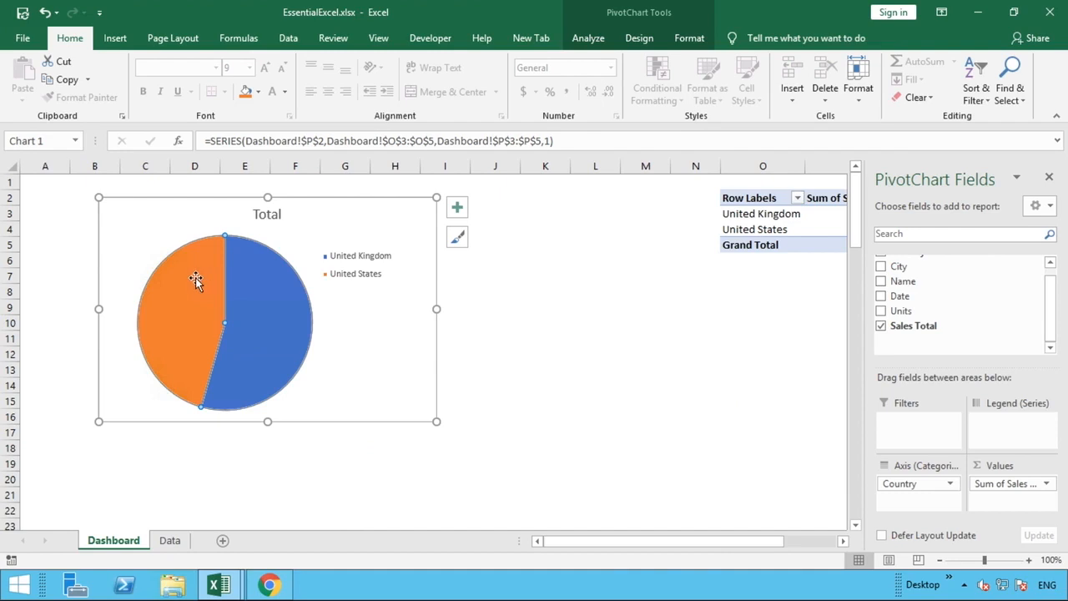
click(151, 252)
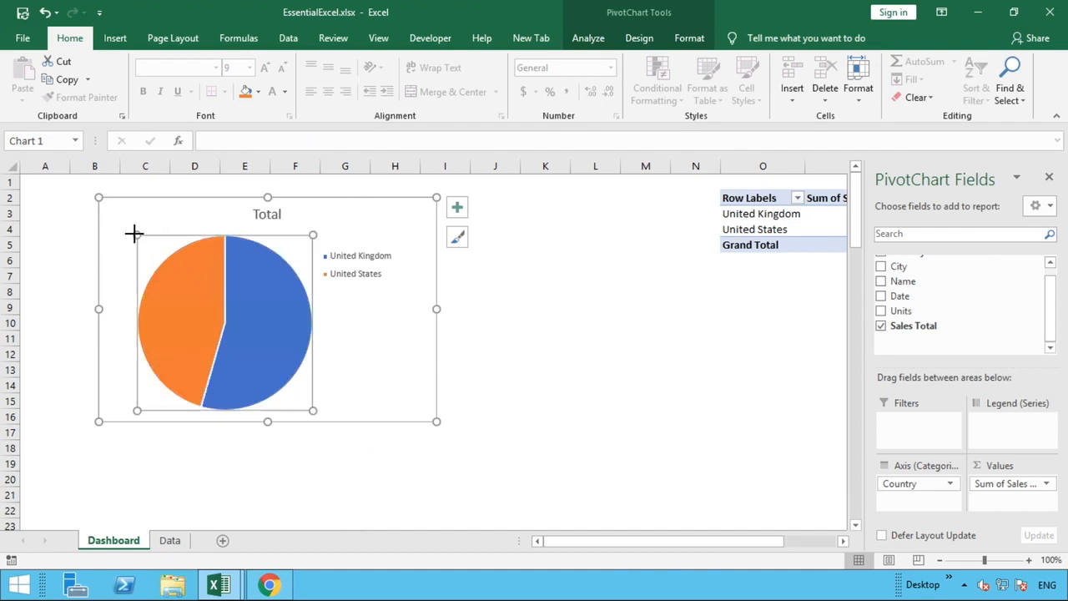
drag(133, 234, 128, 227)
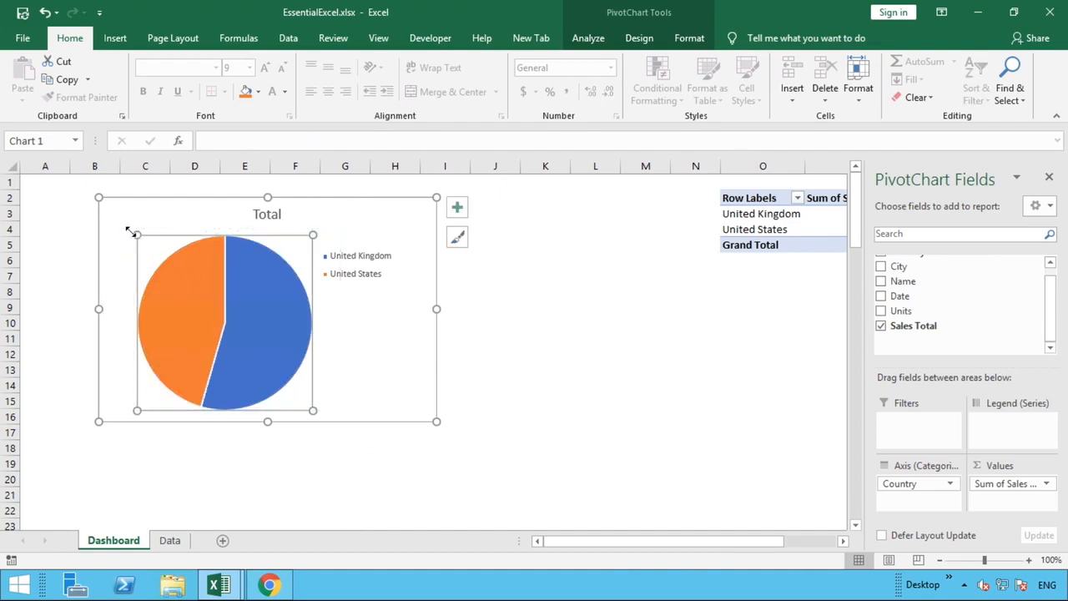
Step: Change the pie chart's title to "Summary of Sales by Country"
double_click(260, 216)
double_click(262, 217)
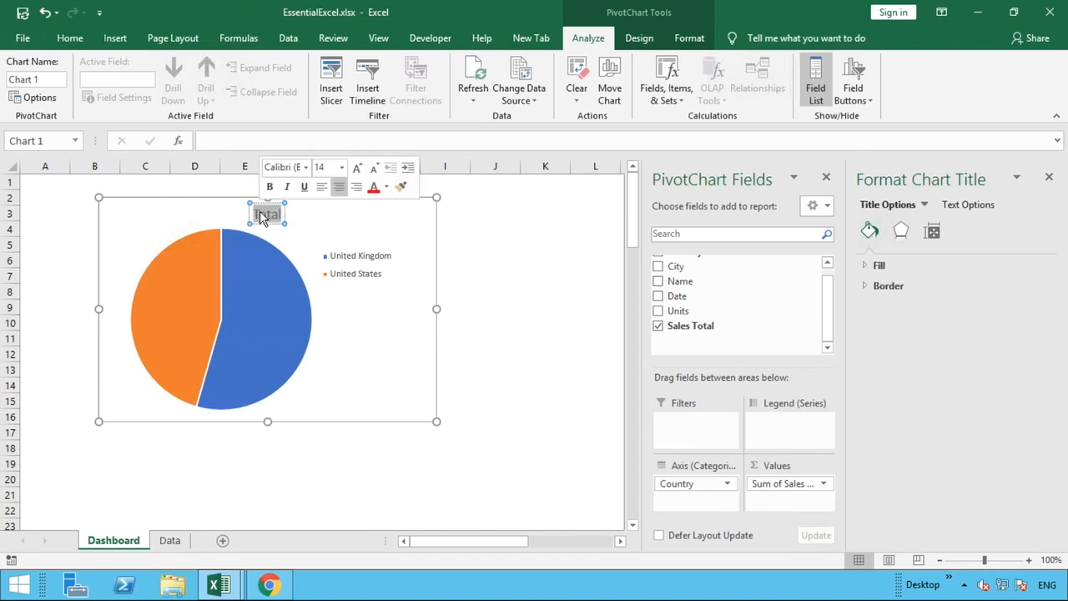
text(Summ)
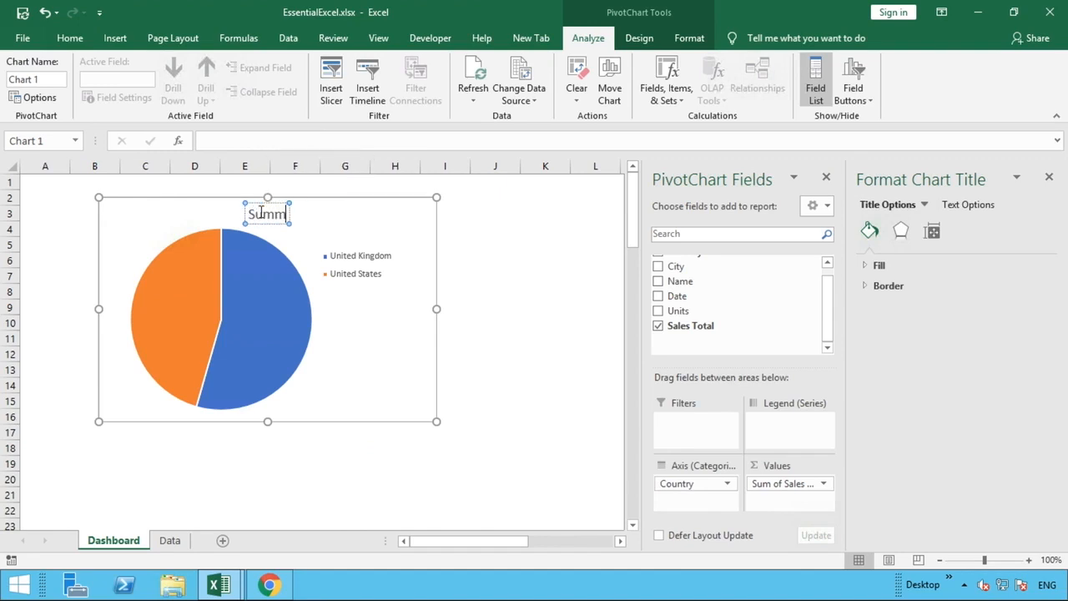
text(ary of Salry)
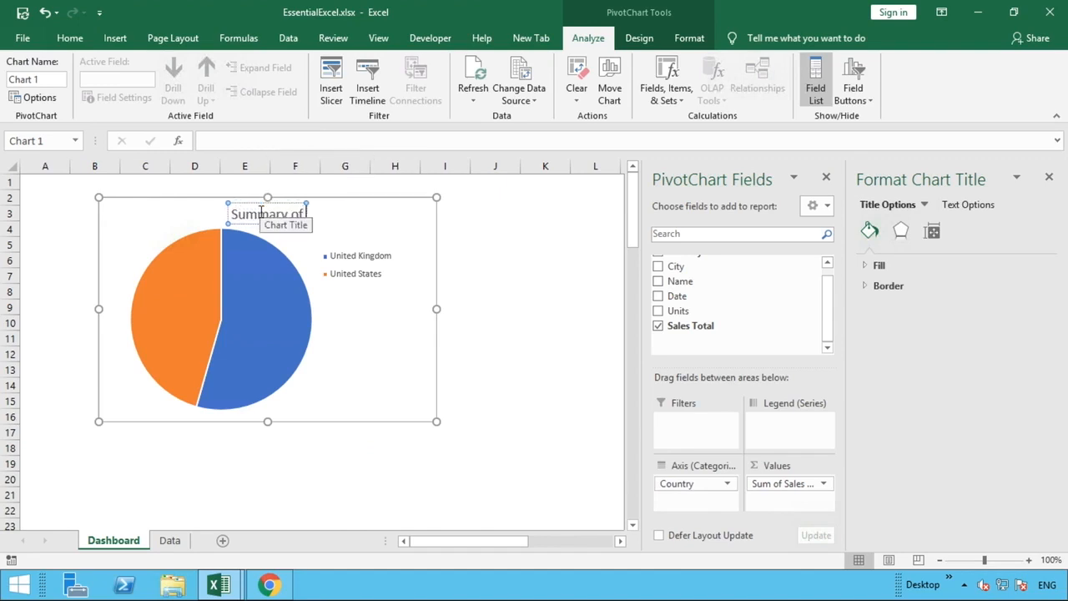
key(BackSpace)
key(BackSpace)
key(BackSpace)
text(le)
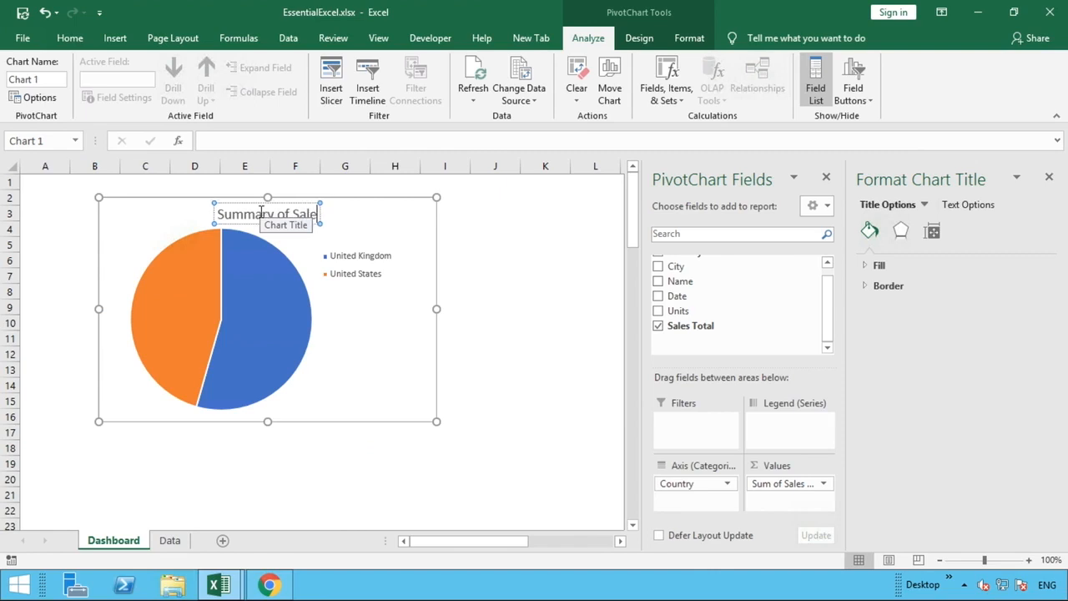
text(s by Country)
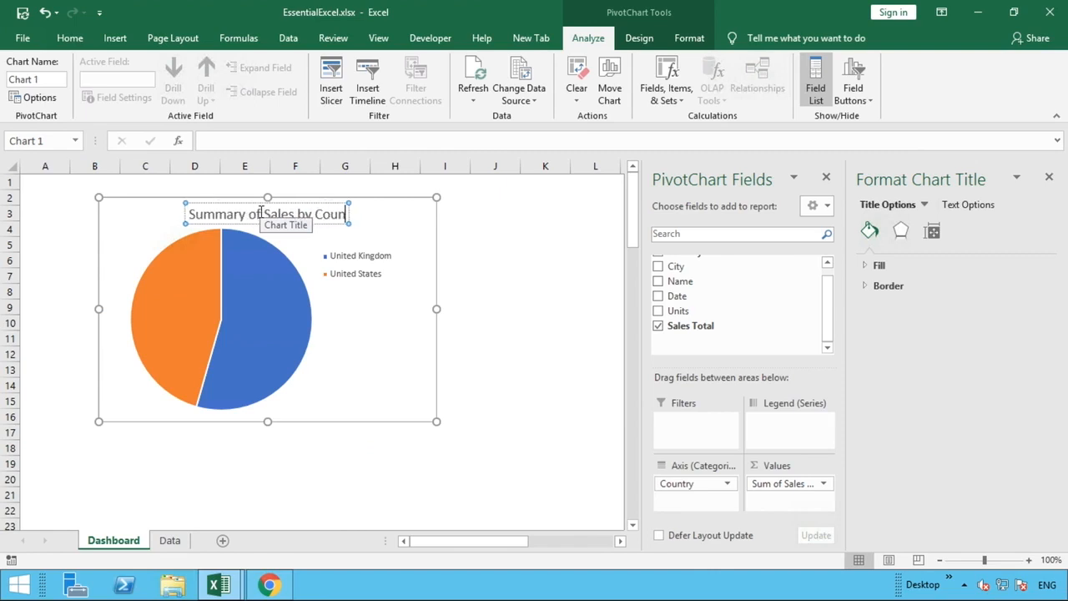
click(501, 292)
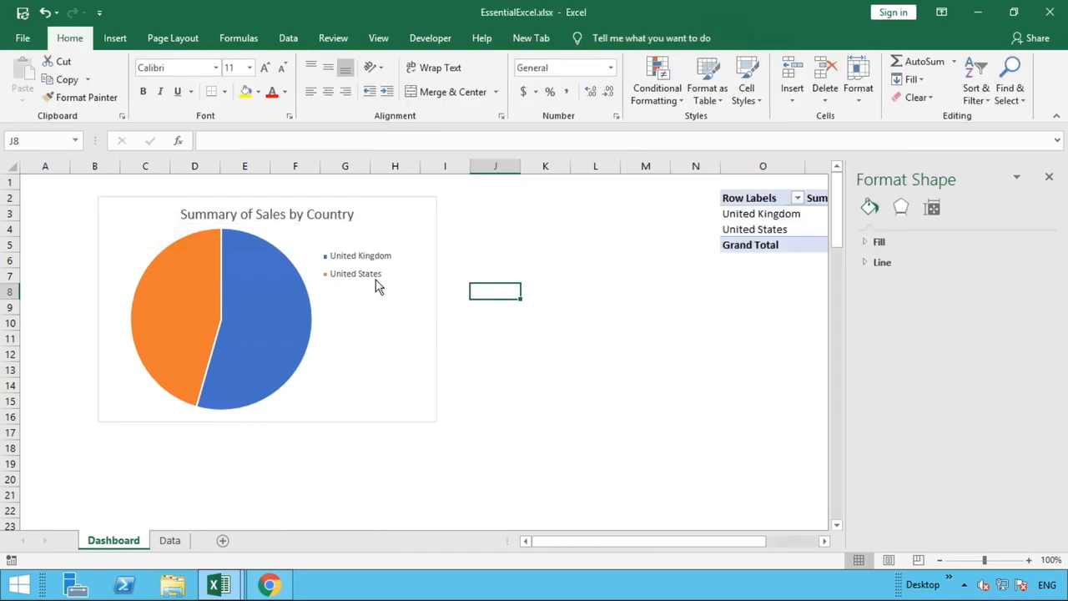
Step: Add data labels showing the sales totals to the pie slices
right_click(289, 293)
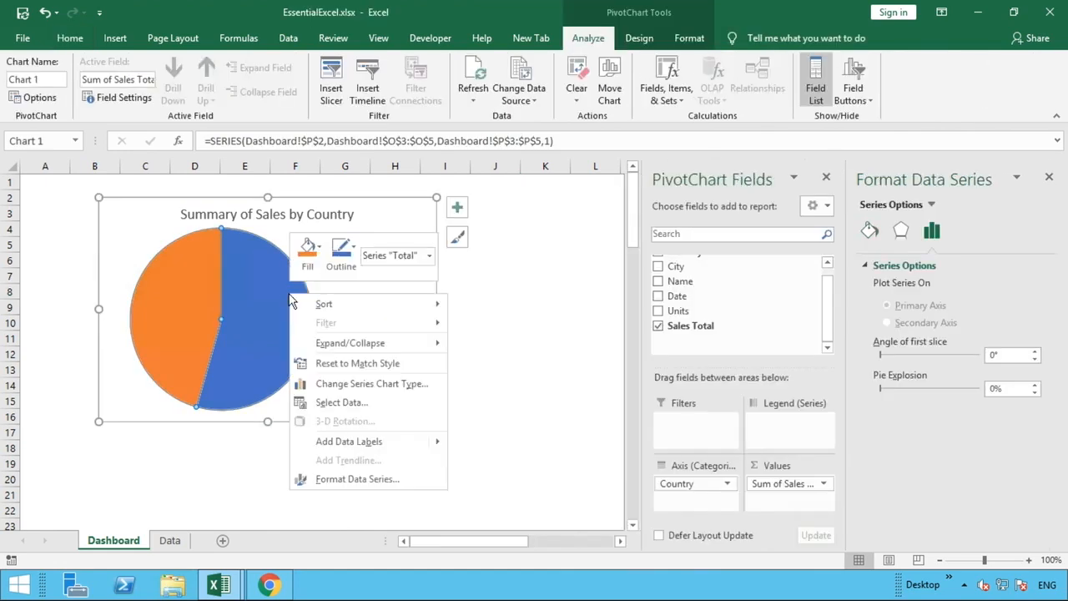
click(348, 441)
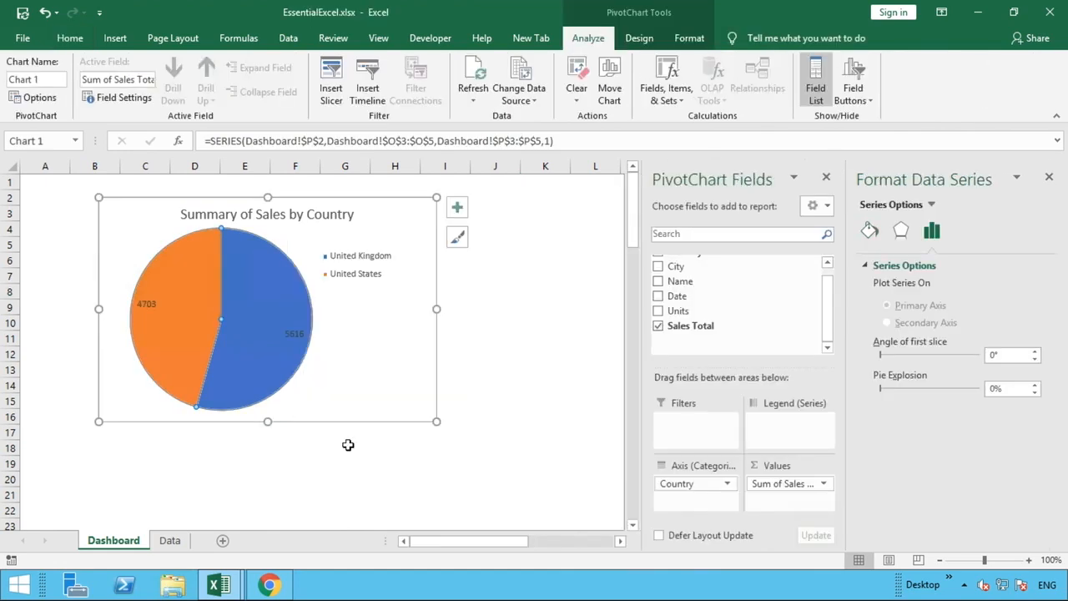
click(288, 336)
click(563, 326)
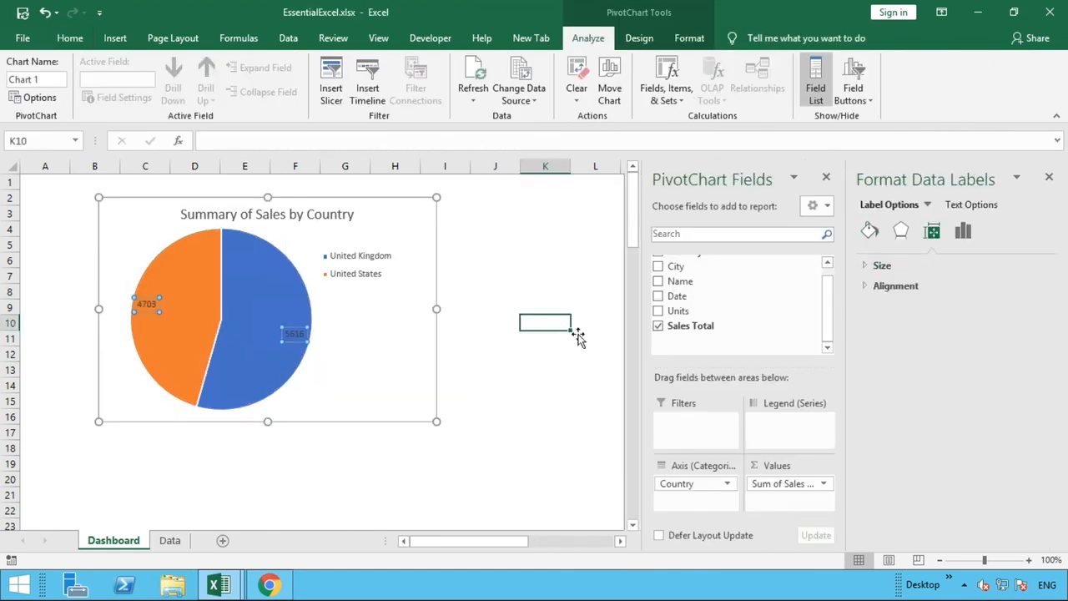
Step: Format the PivotTable's Sum of Sales Total field as Currency with the $ symbol and 0 decimal places
click(824, 543)
click(824, 542)
click(825, 543)
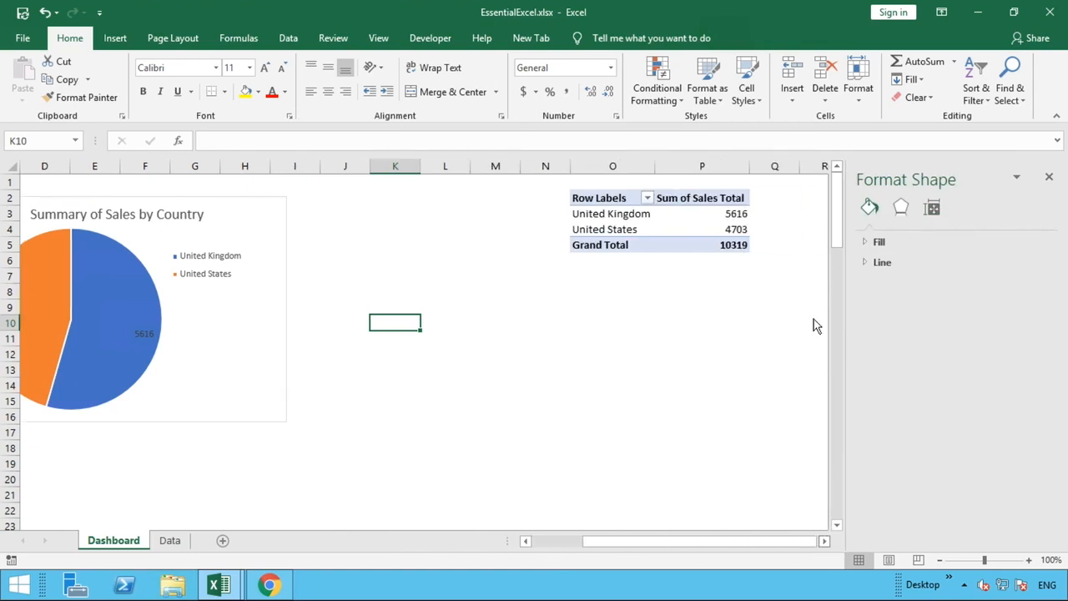
click(729, 214)
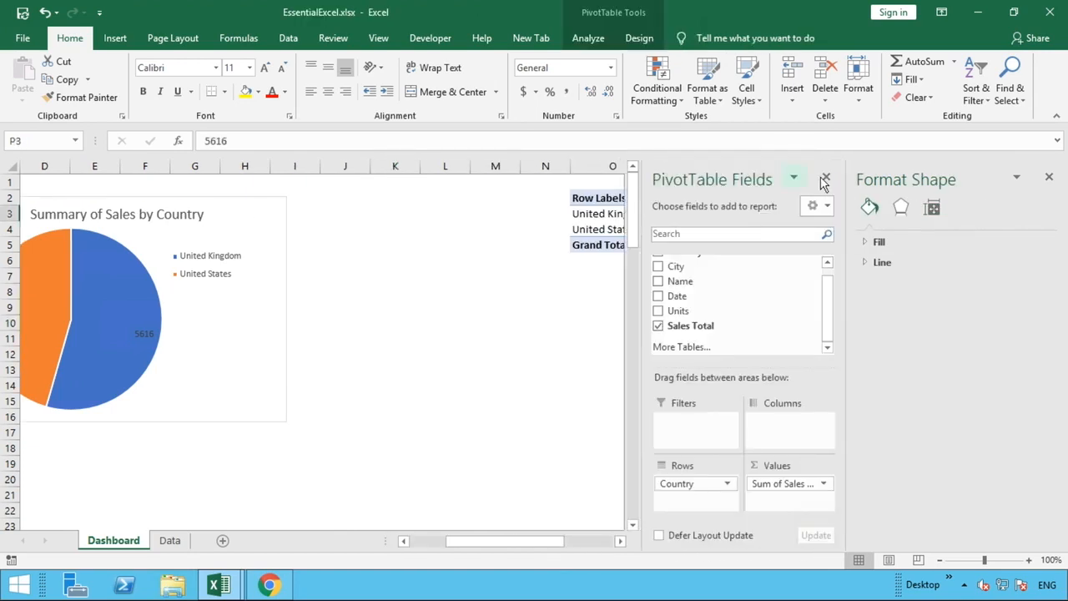
click(825, 180)
right_click(733, 222)
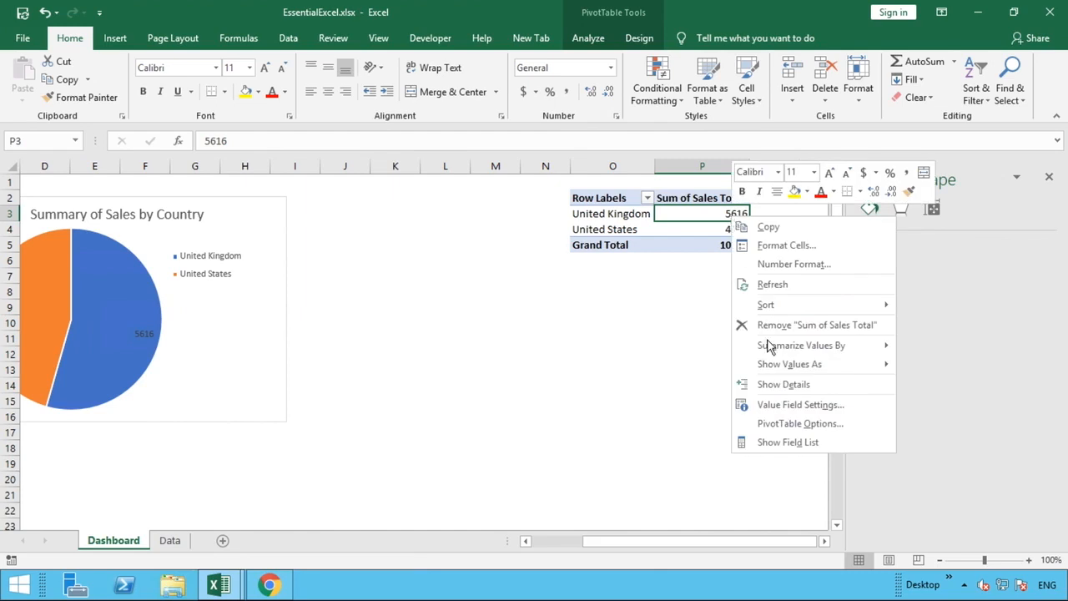
click(790, 406)
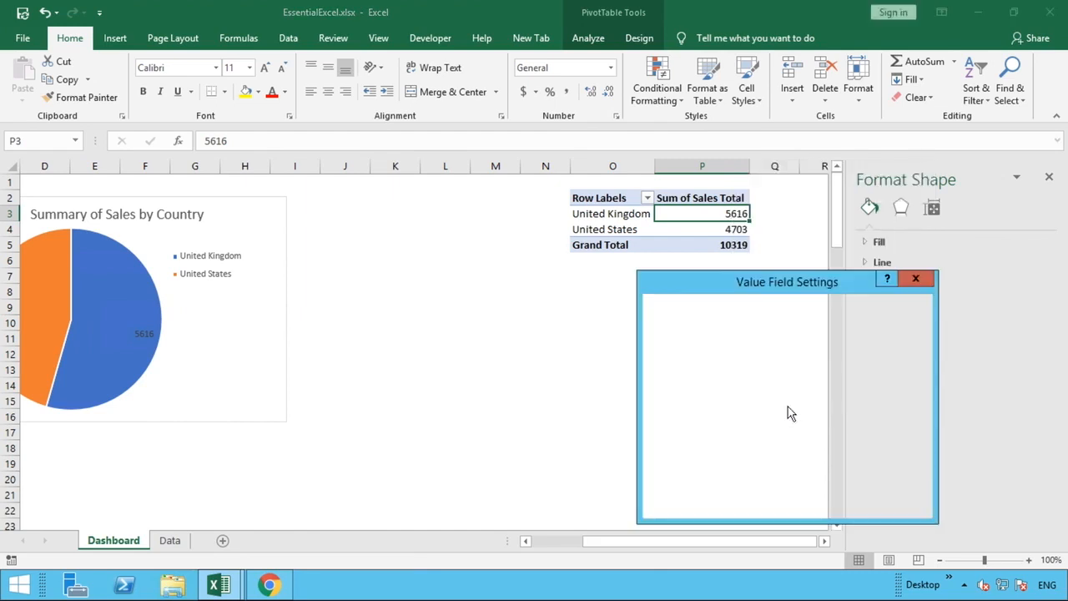
click(684, 503)
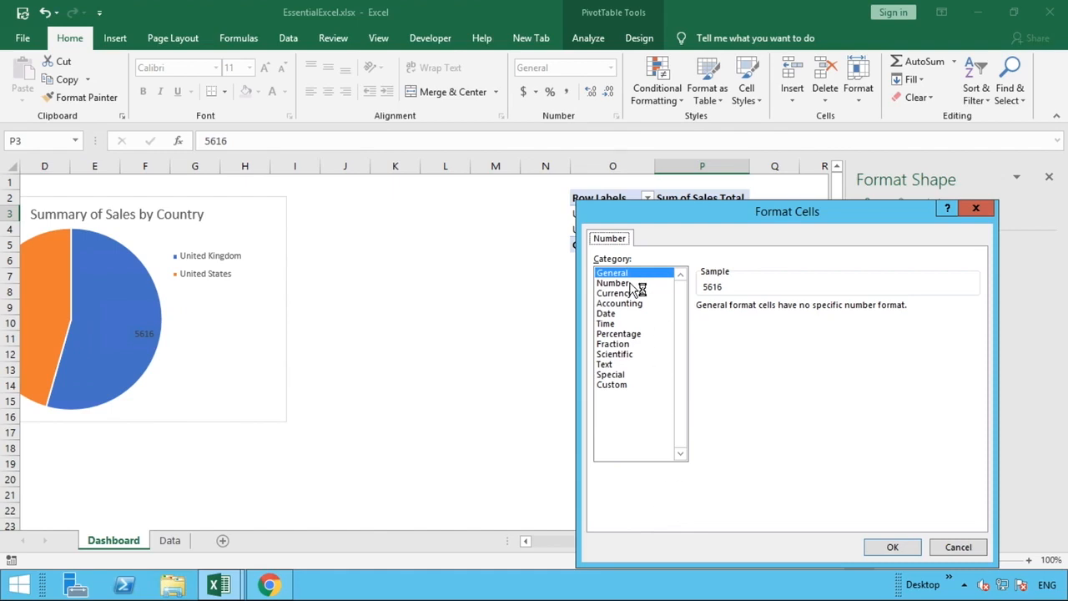
click(632, 293)
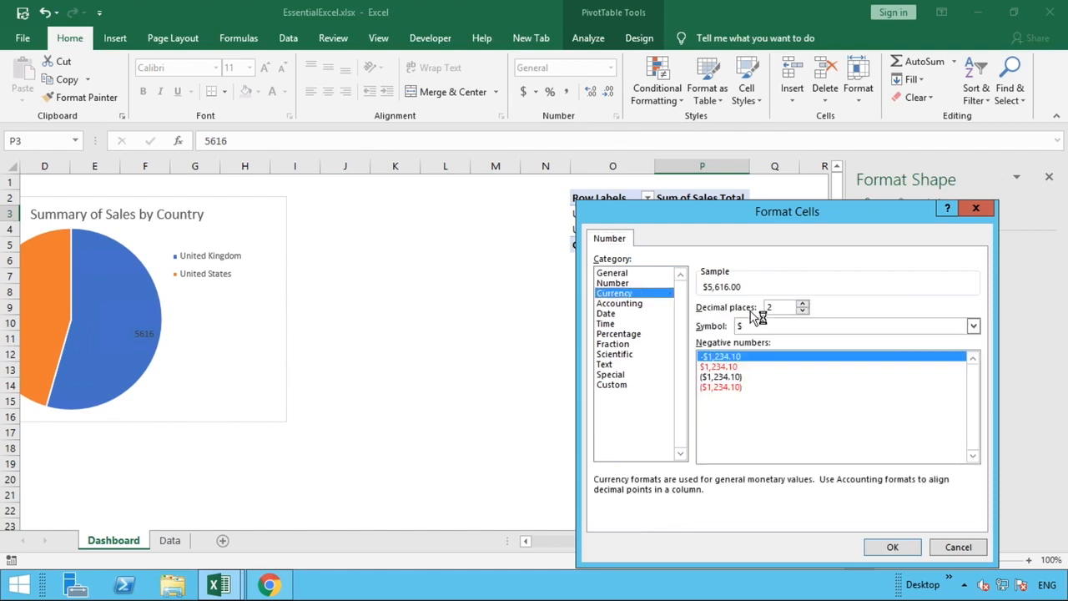
click(802, 311)
click(802, 311)
click(887, 549)
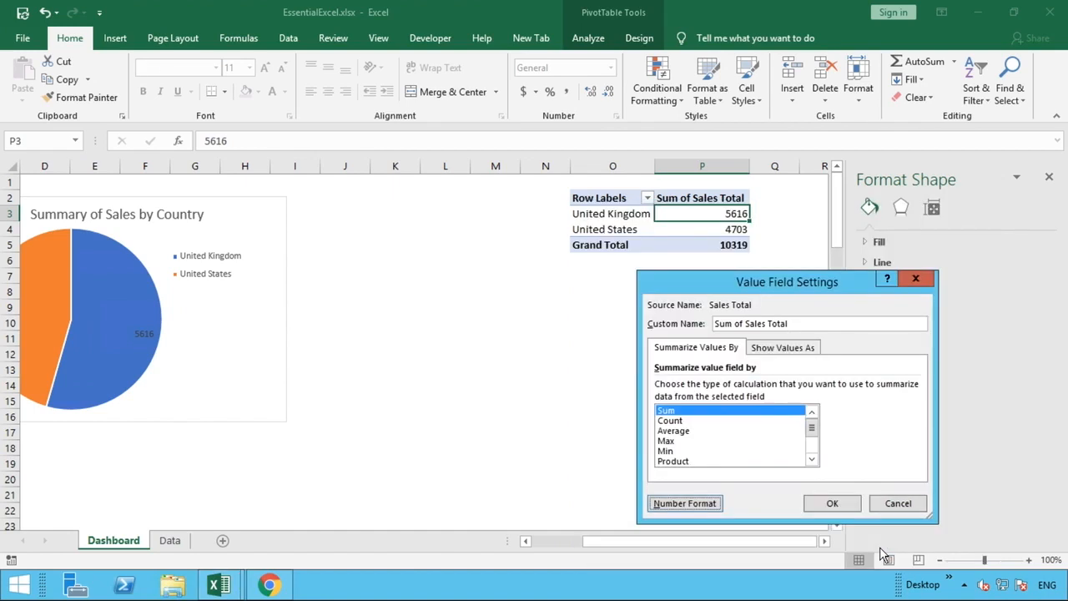
click(848, 508)
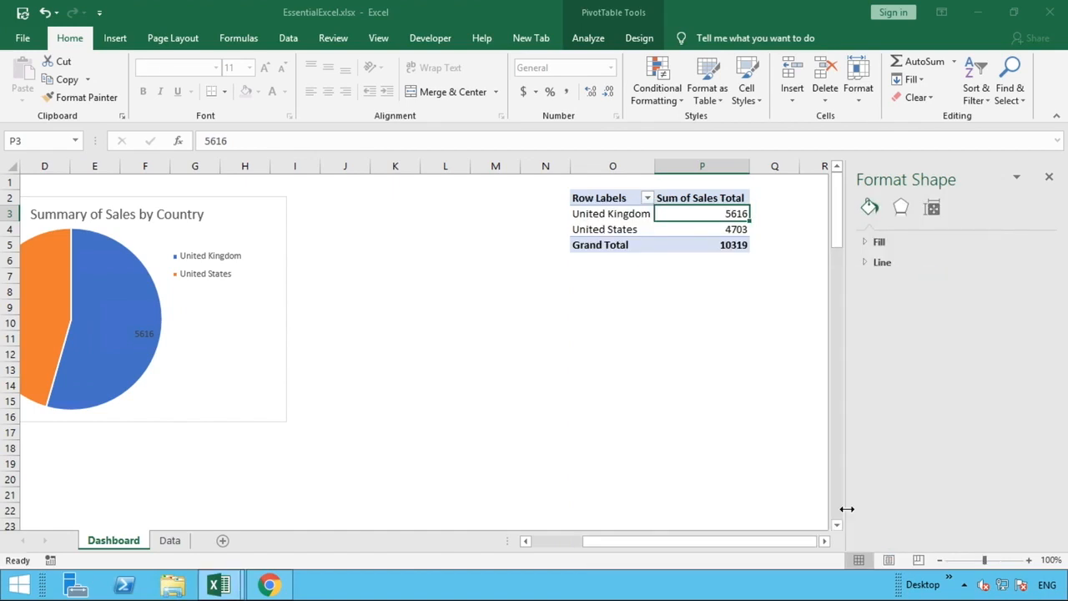
click(418, 366)
Step: Set the font color of the pie chart's data labels to white
drag(625, 542, 543, 544)
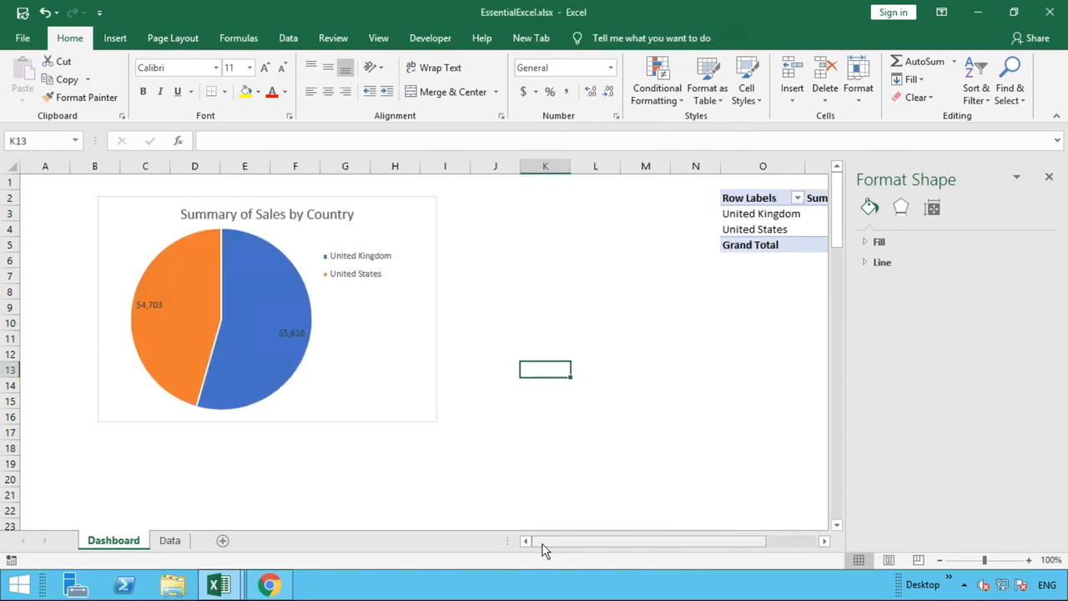
click(290, 334)
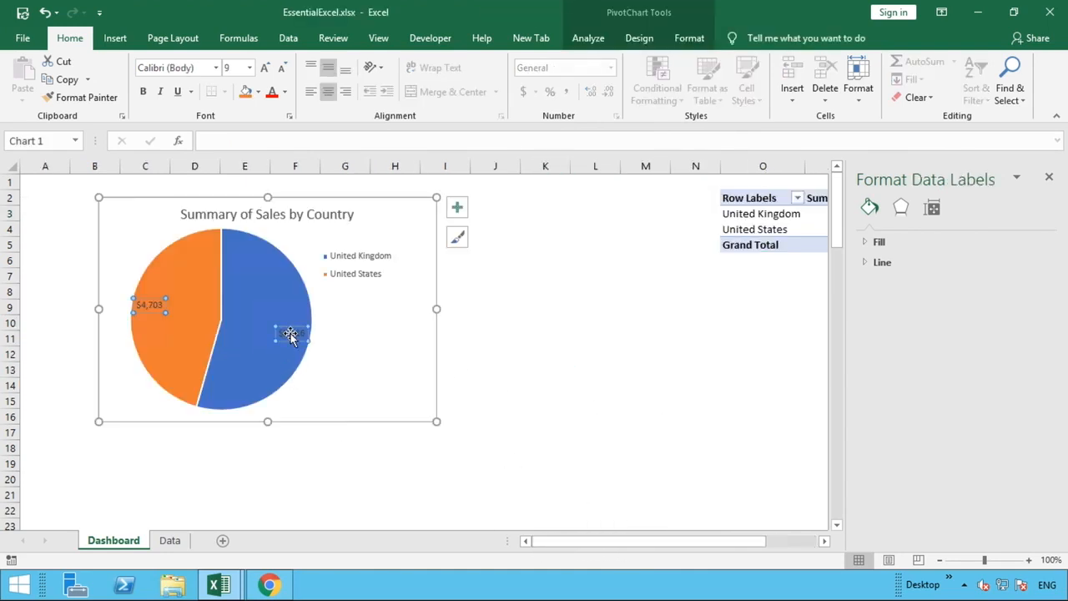
click(285, 92)
click(274, 146)
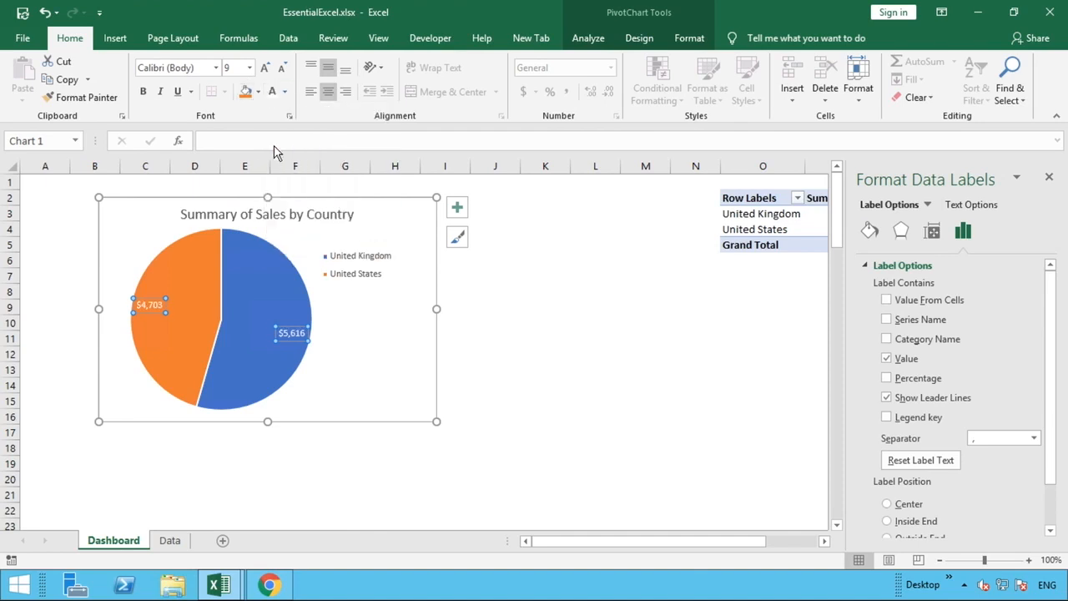
click(564, 444)
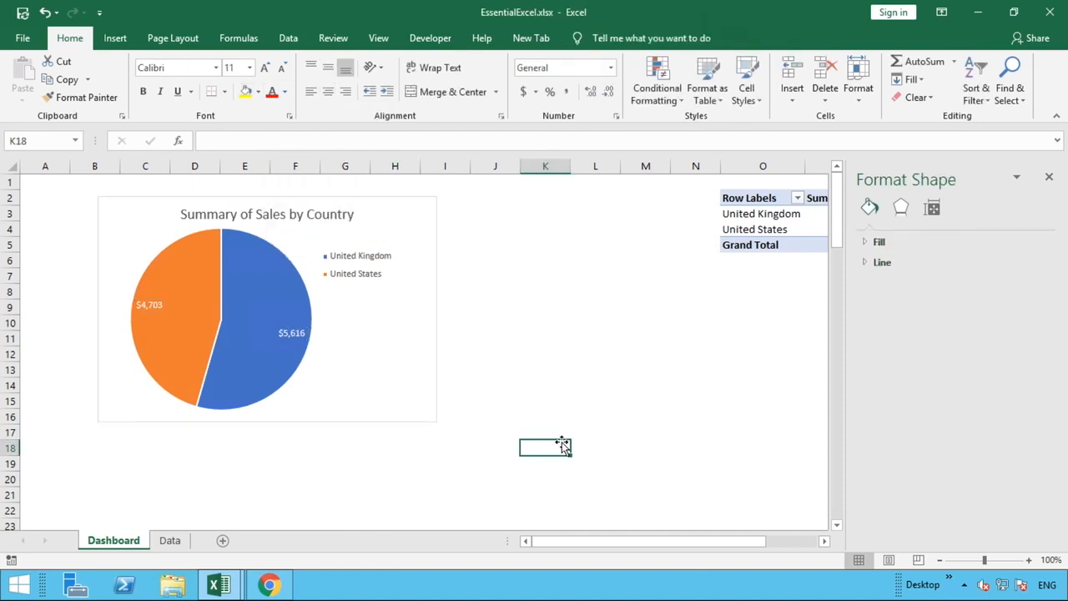
Step: Set the pie chart's legend position to Bottom
click(429, 364)
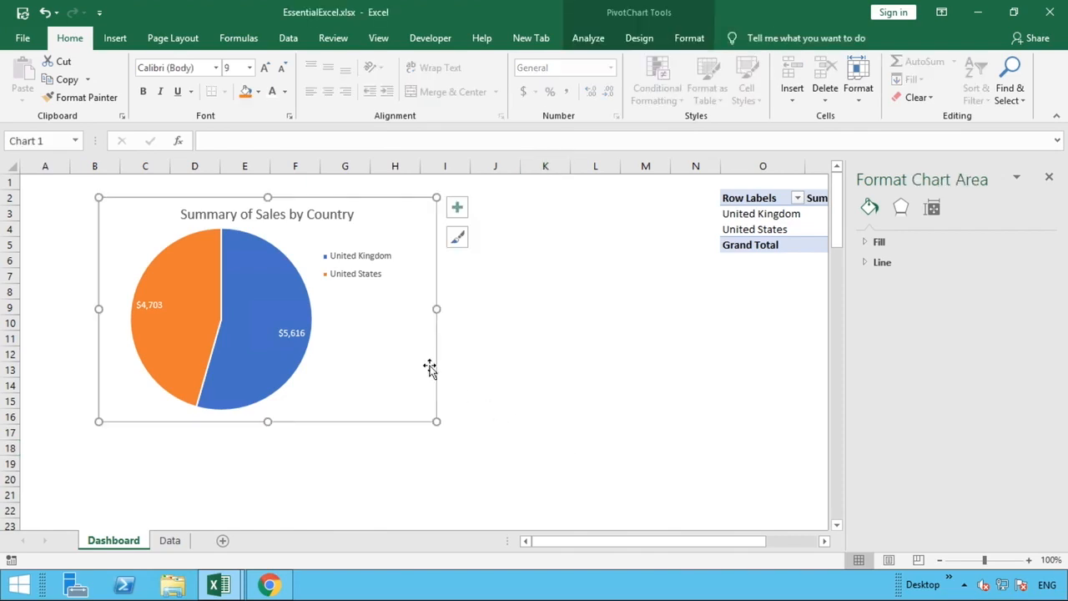
click(361, 282)
click(937, 205)
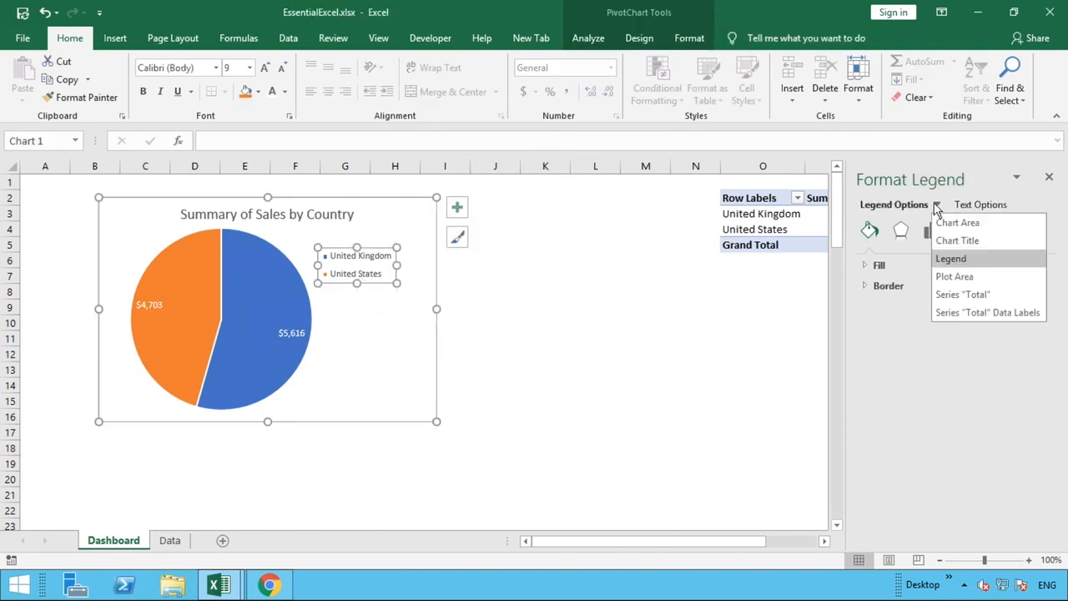
click(1006, 207)
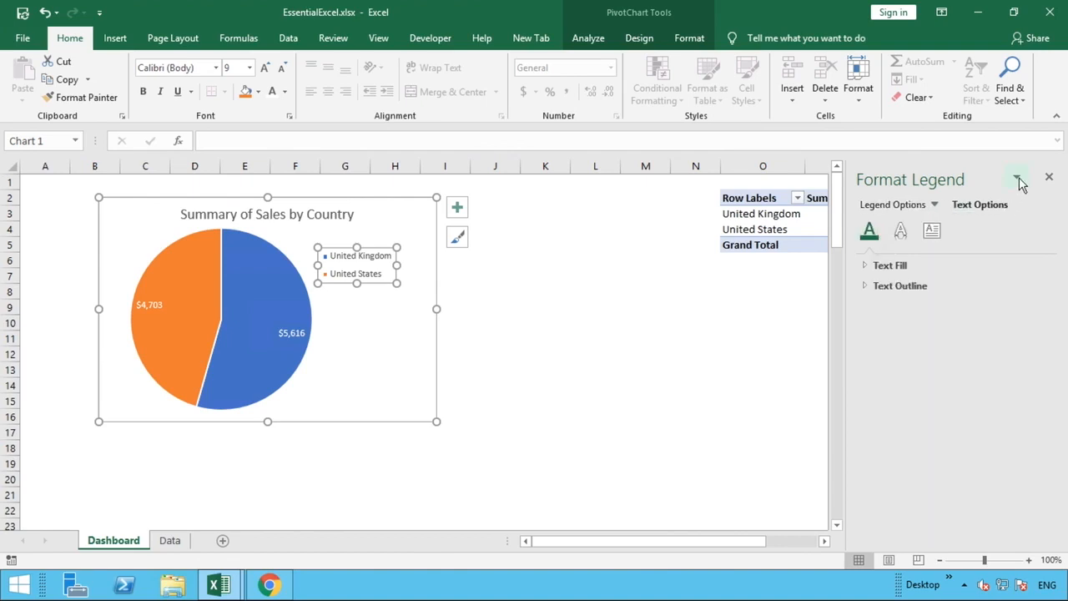
click(905, 206)
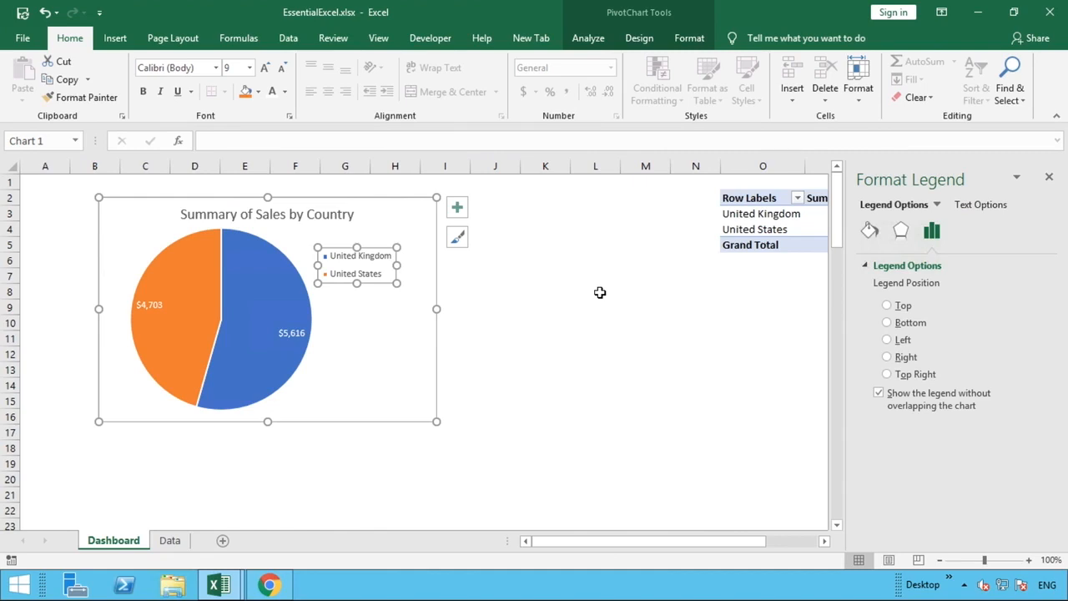
click(888, 323)
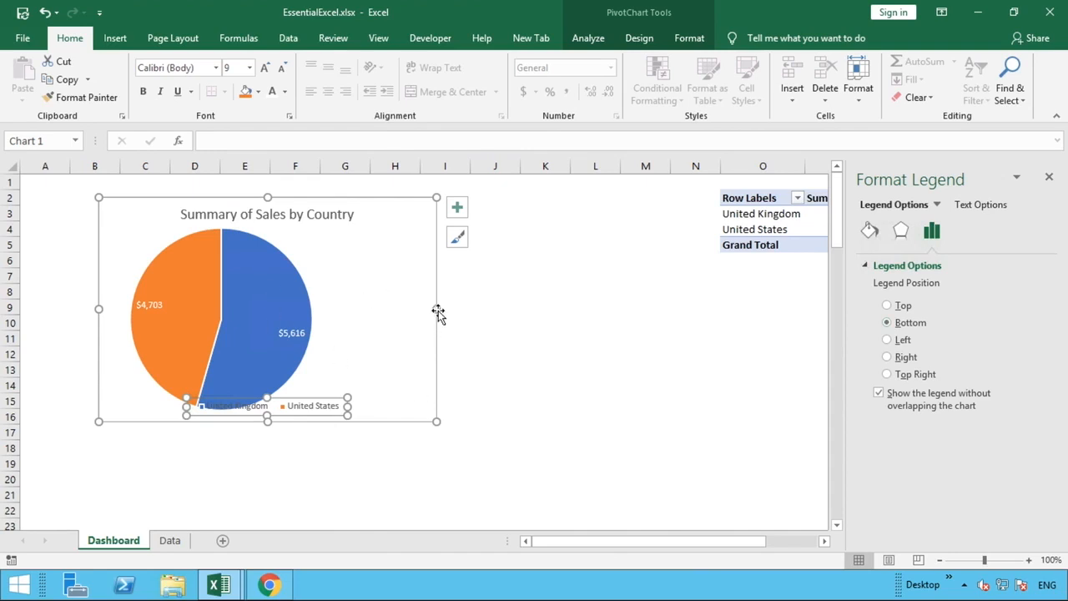
Step: Resize the pie chart to end at about cell G15 and center the pie above the legend
drag(434, 308, 379, 308)
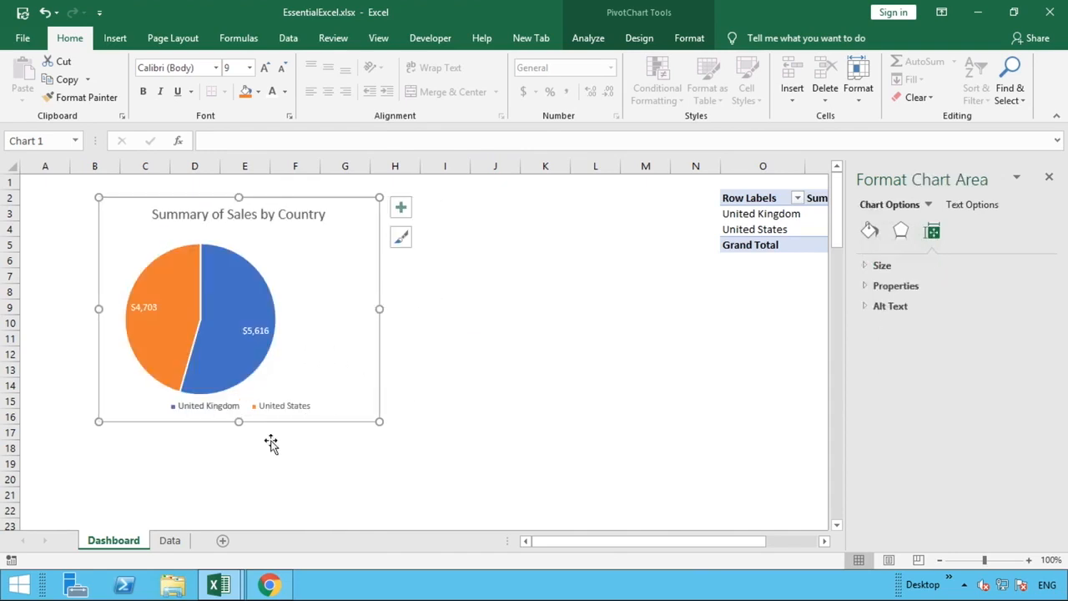
drag(240, 421, 240, 433)
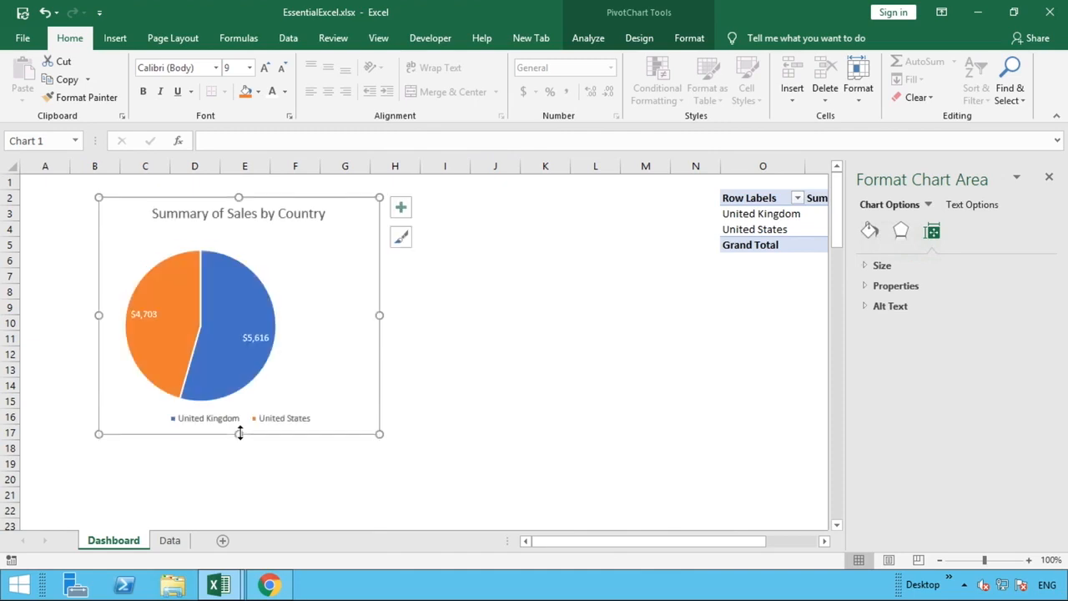
click(267, 266)
drag(284, 267, 319, 269)
drag(380, 435, 339, 403)
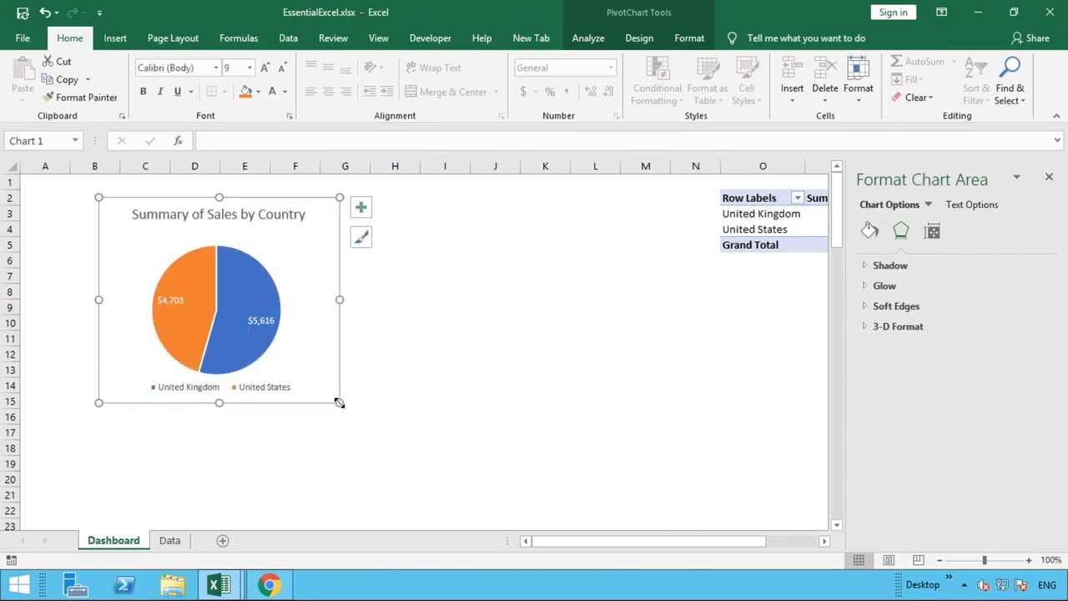
click(414, 421)
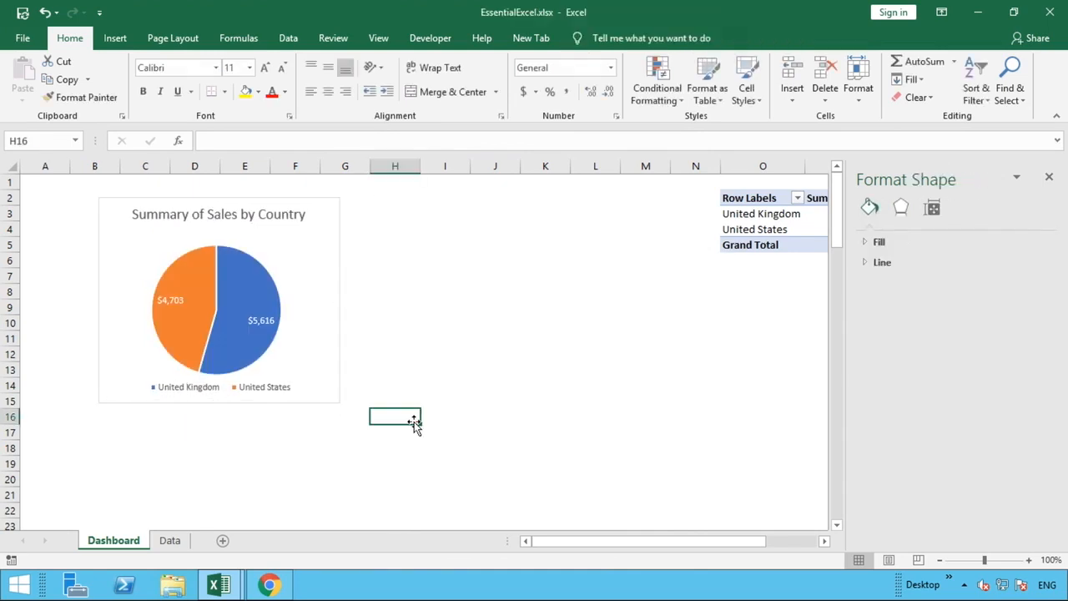
Step: Reduce the chart title's font size to 12 and shrink the chart to end at about cell G13
click(277, 211)
click(282, 70)
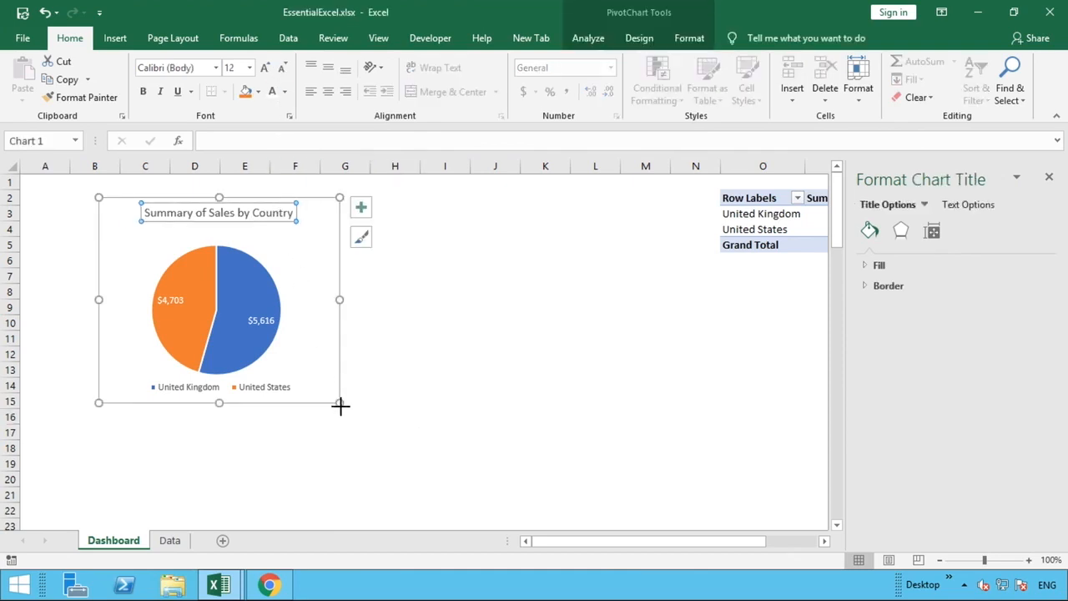
drag(340, 405, 324, 367)
click(378, 420)
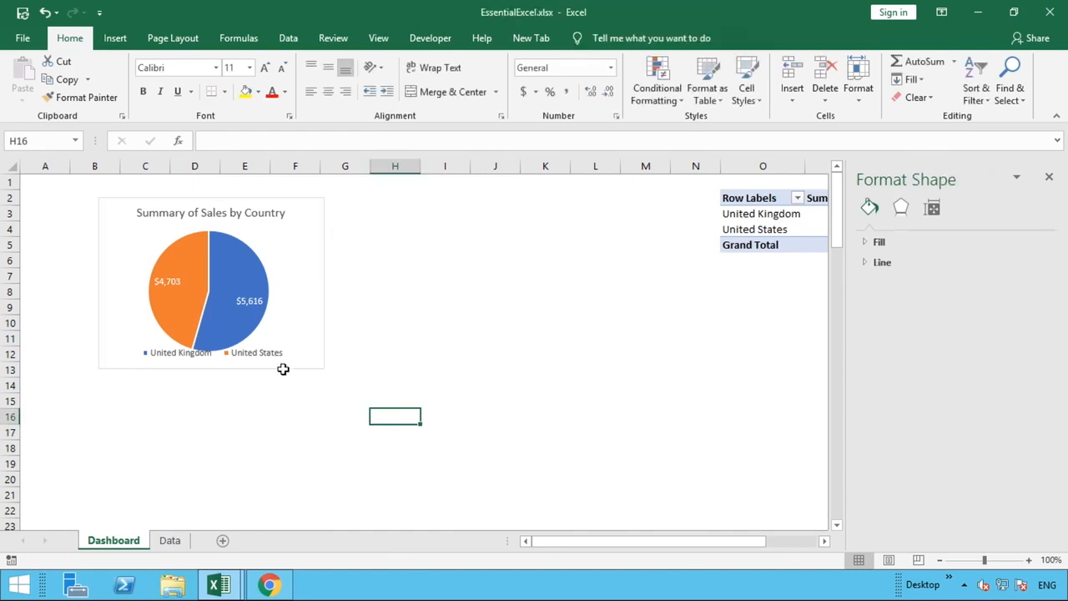
Step: Move the pie chart's legend slightly down so it sits clear below the pie
click(260, 359)
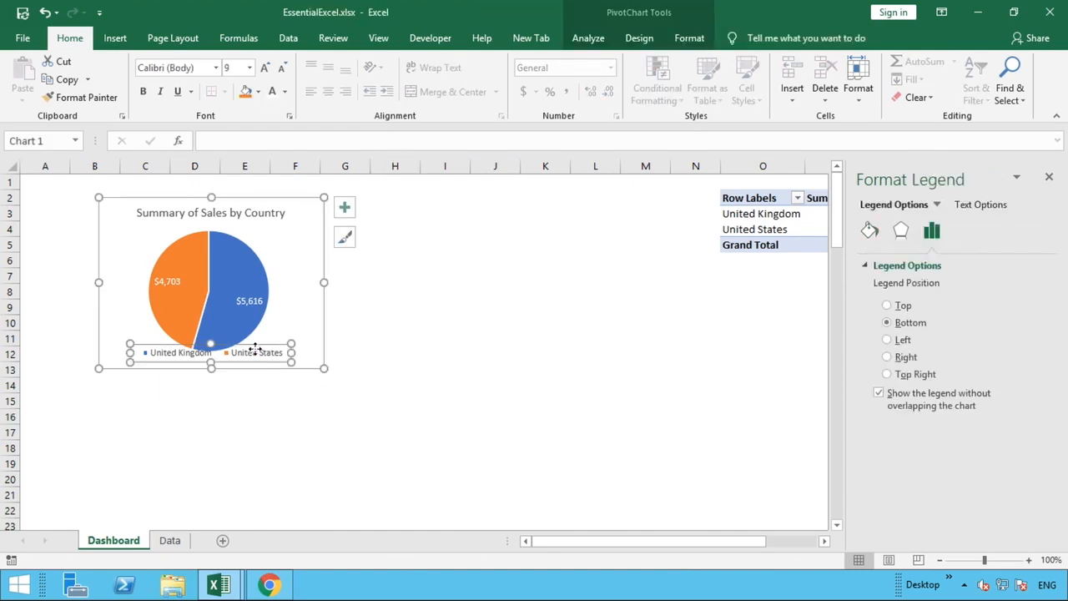
drag(255, 347, 251, 360)
click(316, 435)
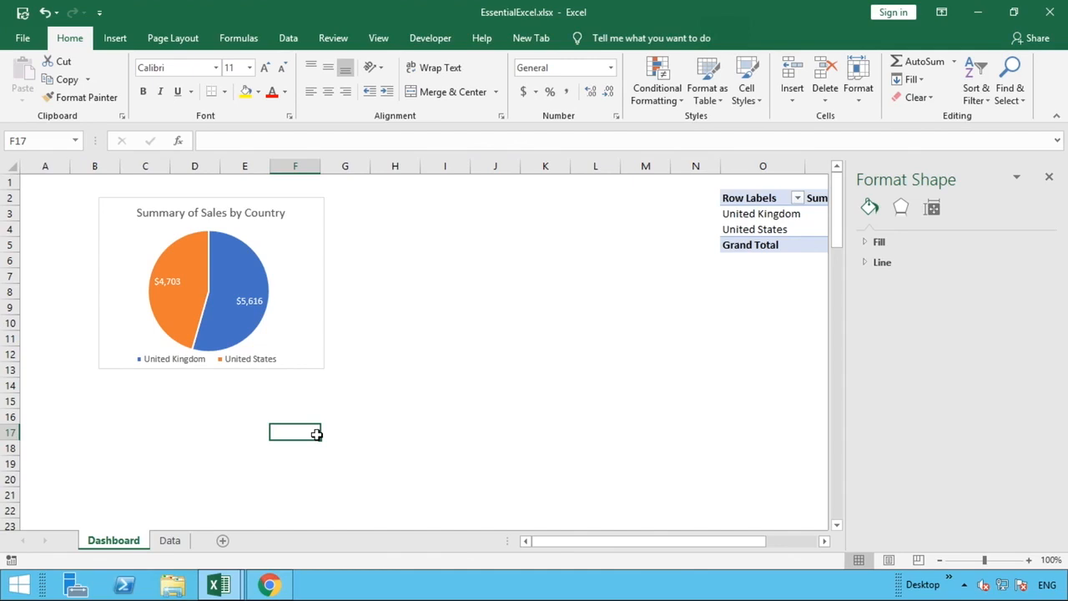
click(347, 421)
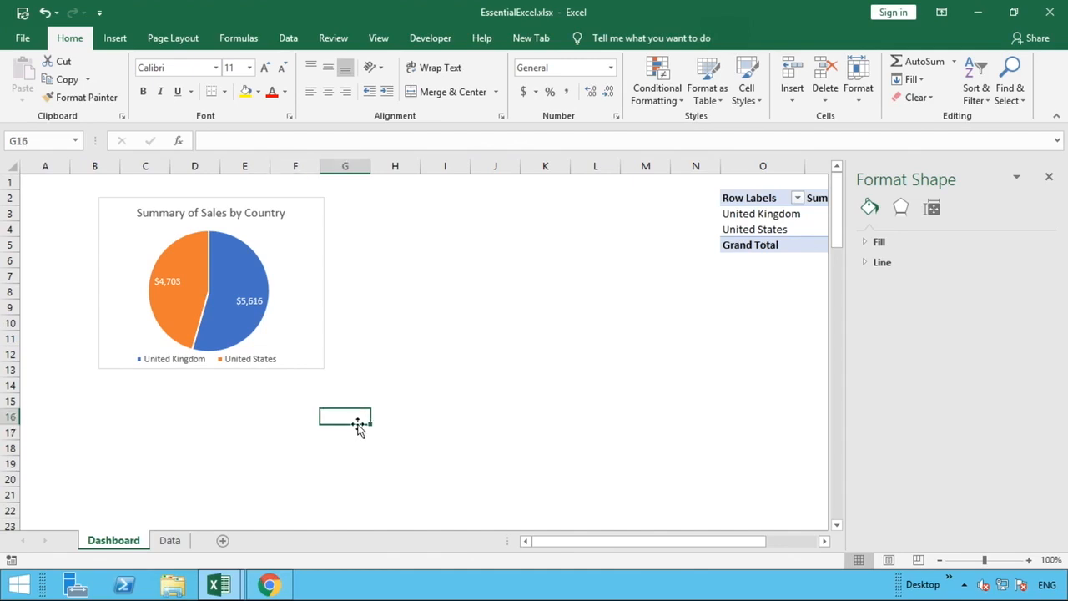
click(550, 443)
click(778, 396)
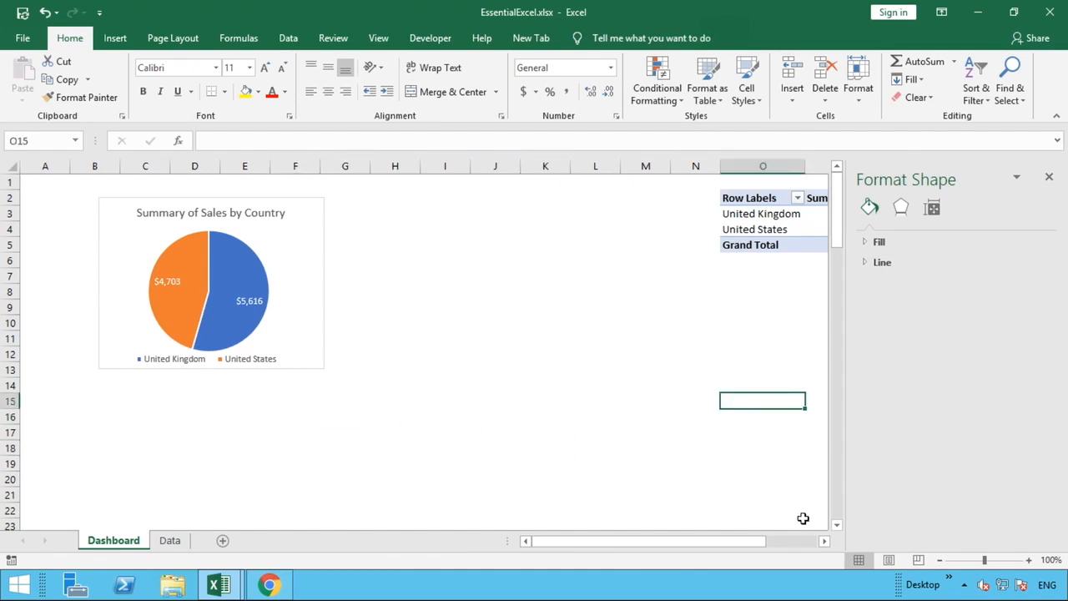
Step: Copy the country PivotTable in O2:P5 and paste it at cell R2
click(824, 541)
click(825, 543)
click(825, 543)
click(825, 542)
click(824, 543)
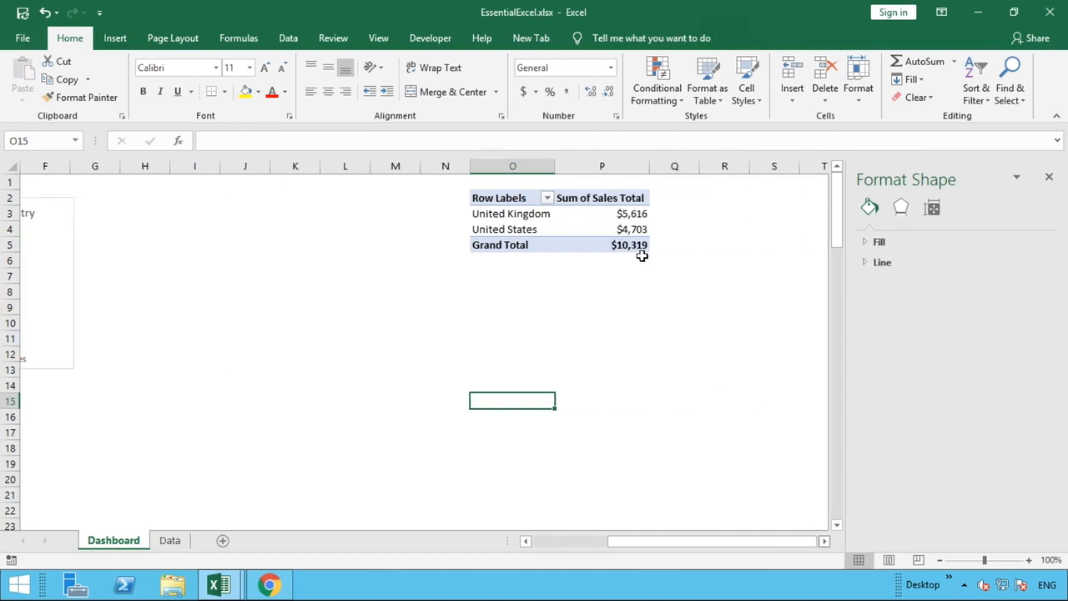
click(610, 244)
drag(555, 233, 515, 198)
right_click(515, 198)
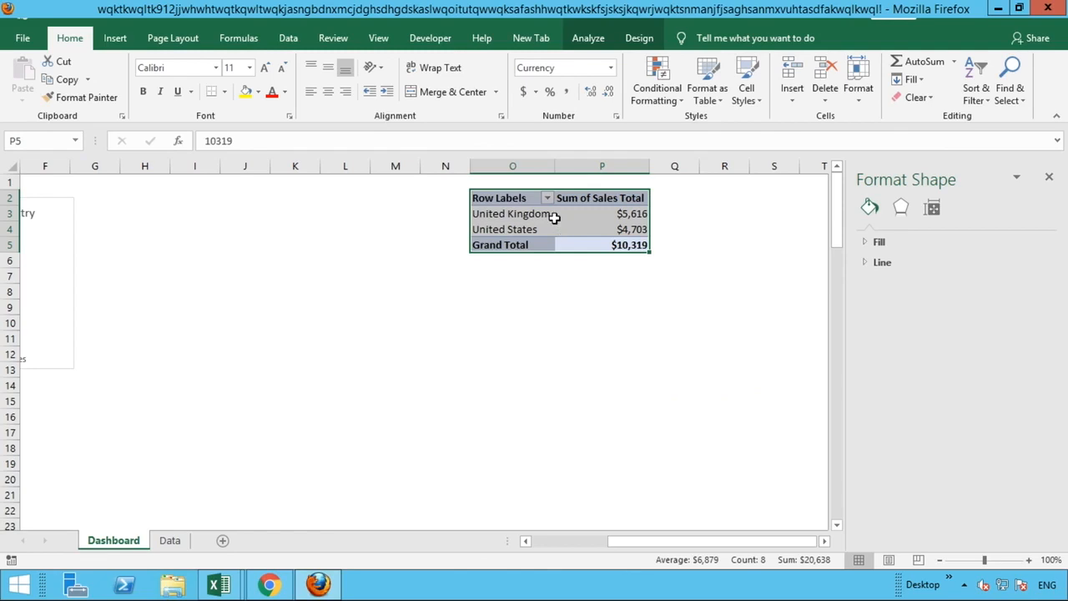
right_click(554, 218)
click(576, 230)
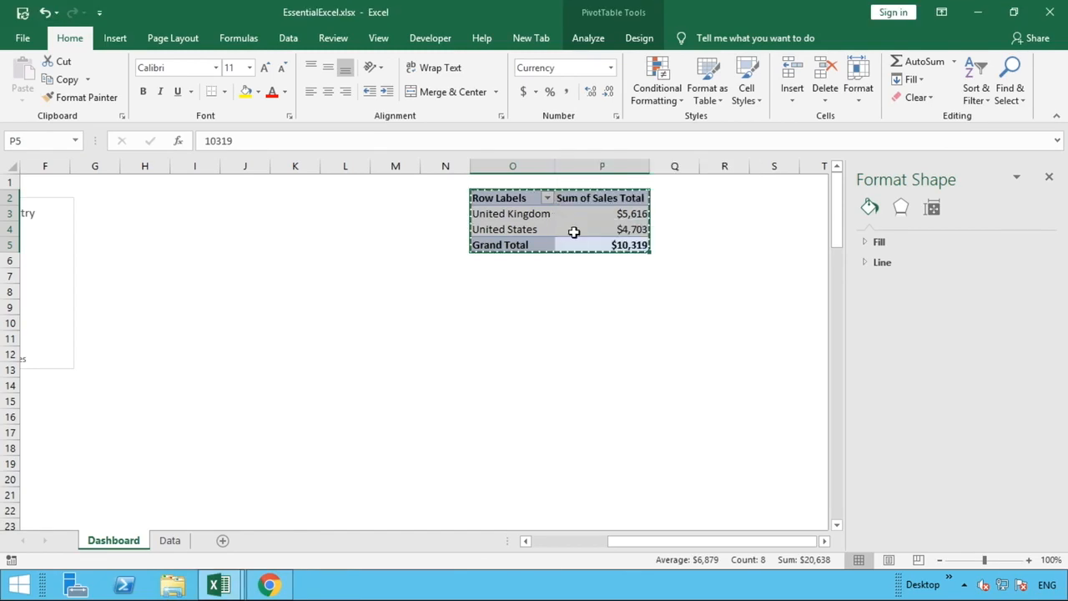
click(723, 197)
right_click(723, 197)
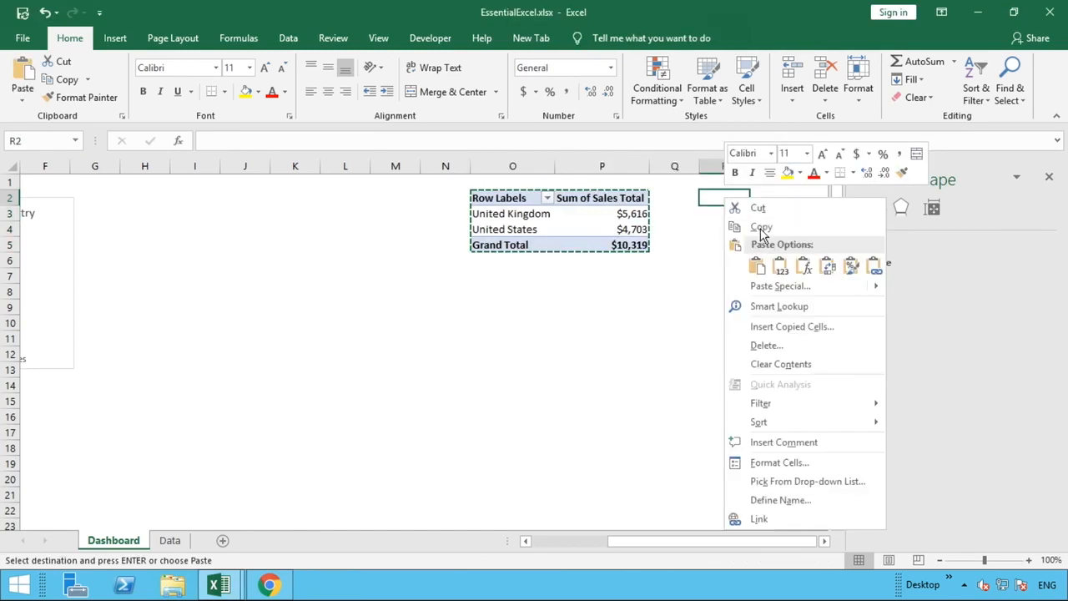
click(757, 264)
click(728, 366)
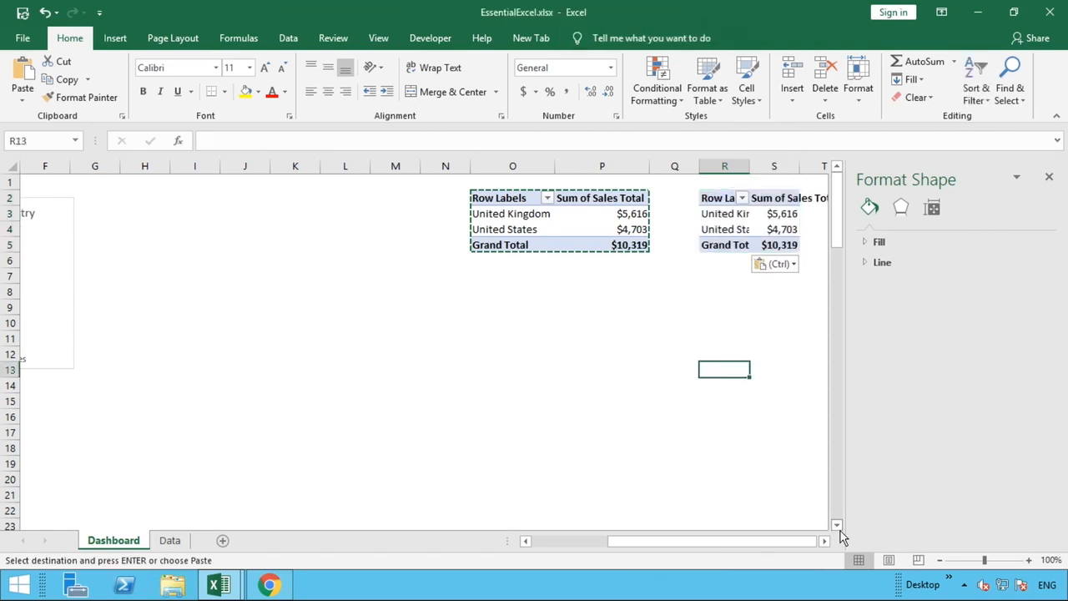
Step: Autofit the widths of columns R and S to the copied PivotTable's contents
click(824, 541)
click(581, 229)
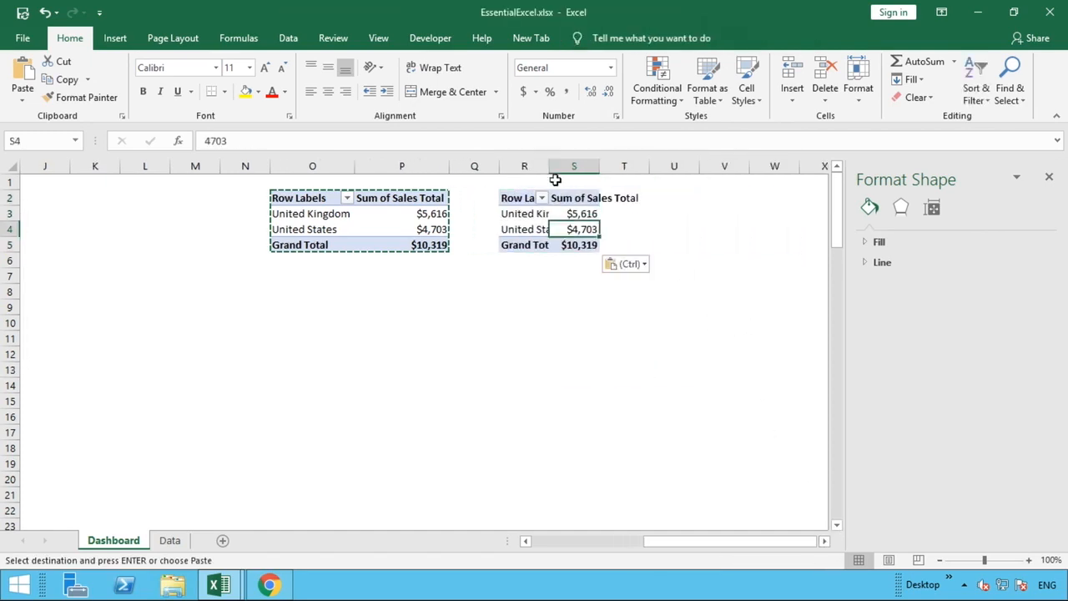
drag(542, 166, 576, 166)
double_click(549, 167)
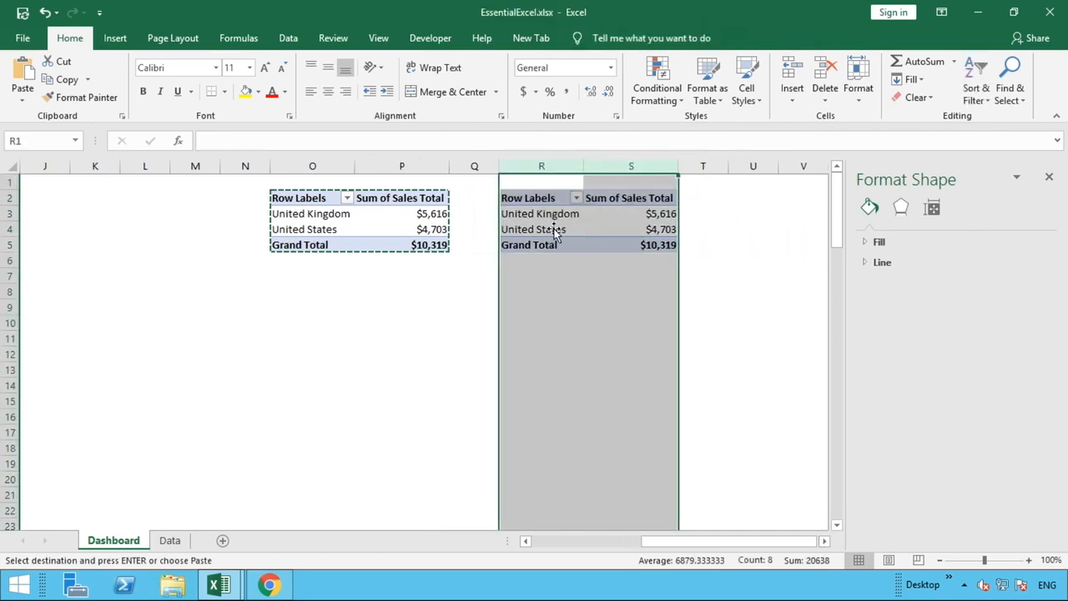
Step: Replace Country with City in the Rows area of the copied PivotTable
click(553, 231)
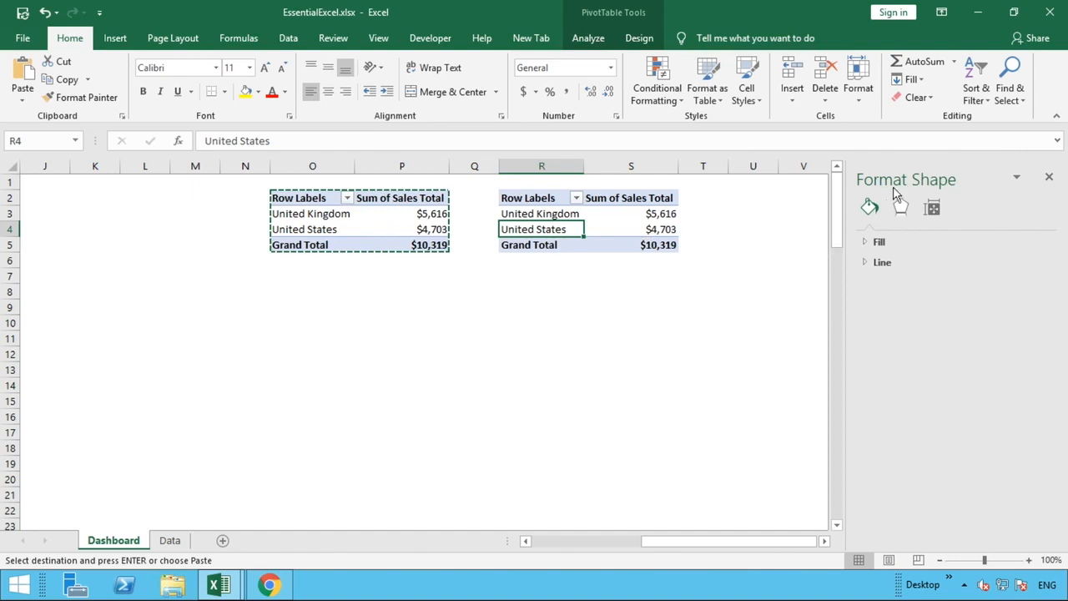
click(594, 39)
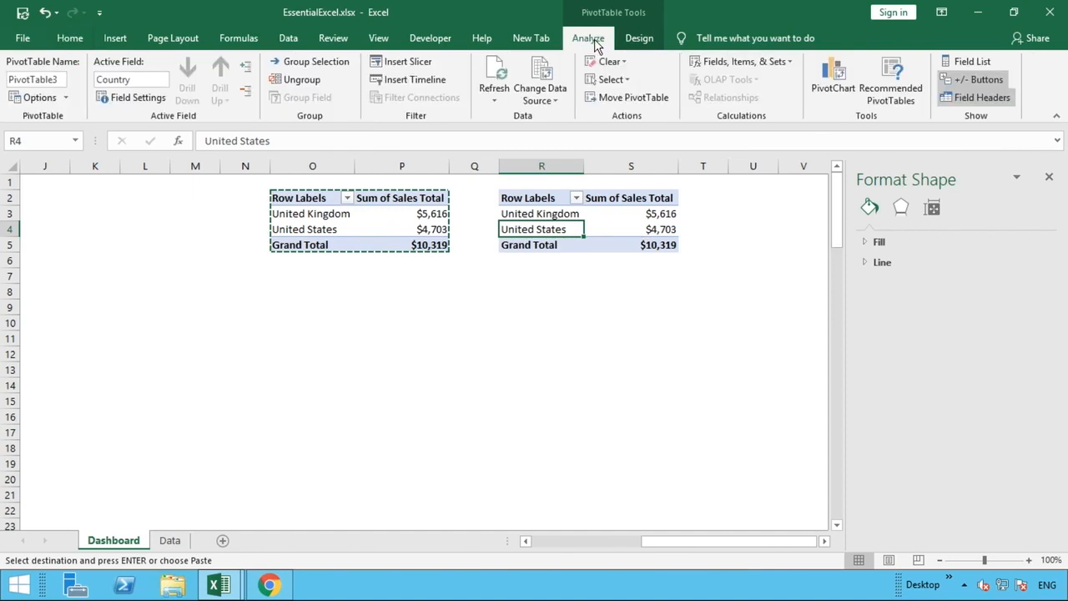
click(965, 62)
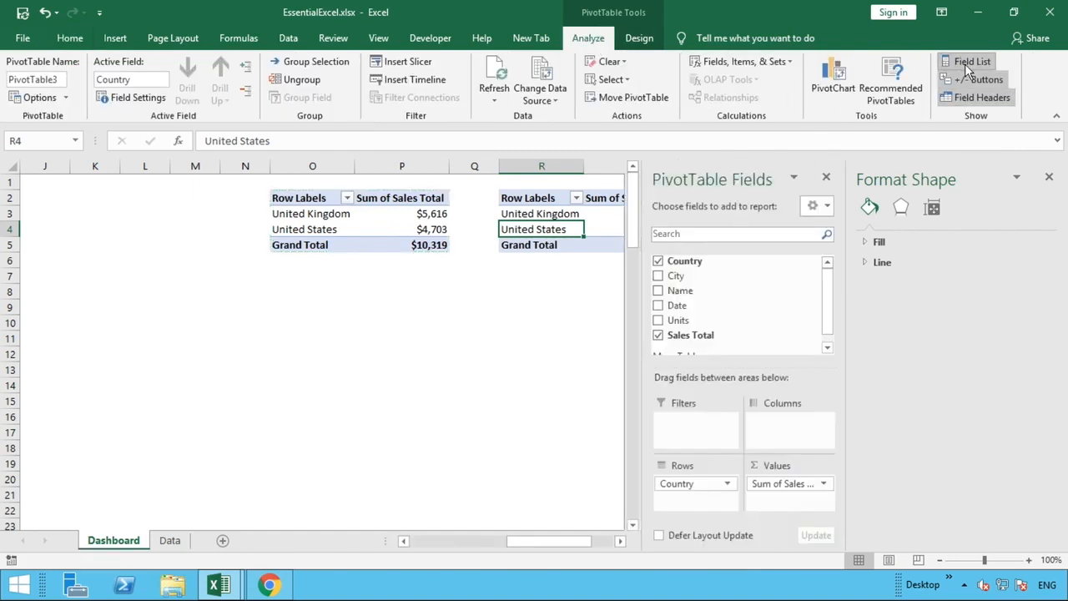
drag(678, 276, 680, 505)
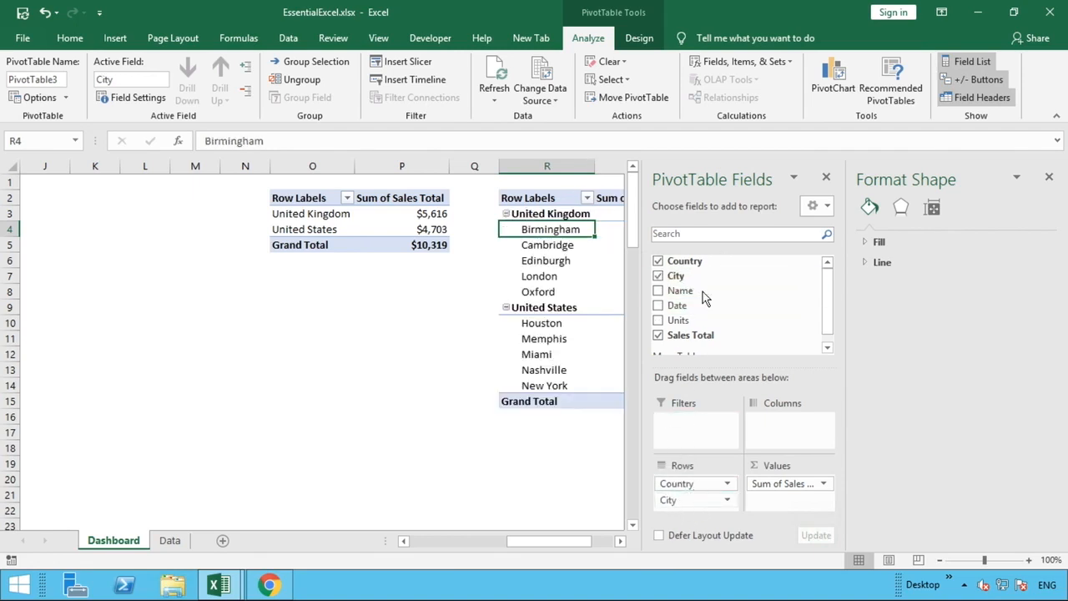
click(659, 263)
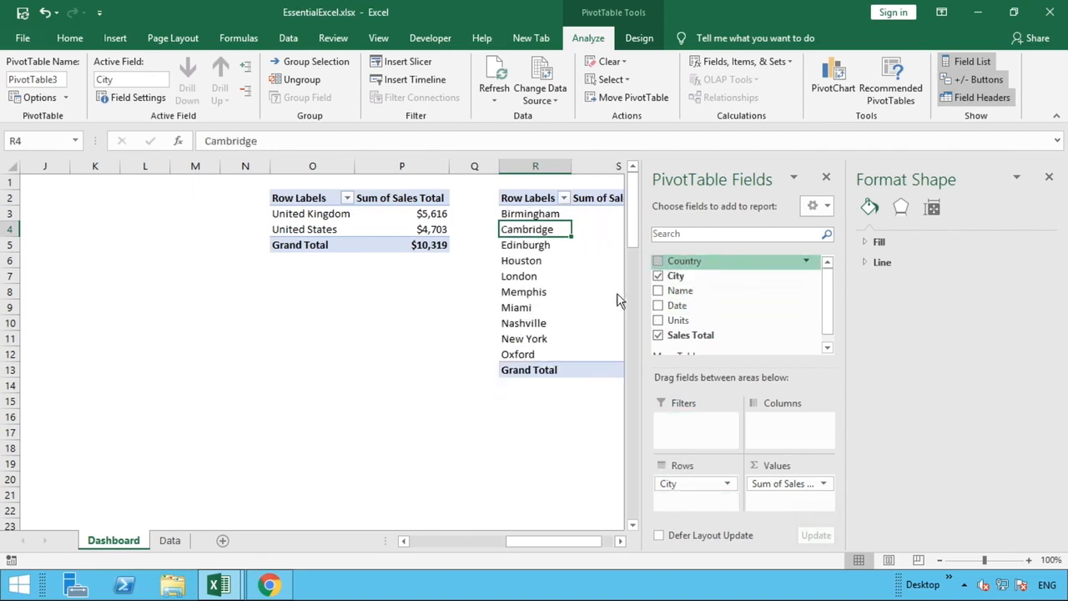
click(518, 414)
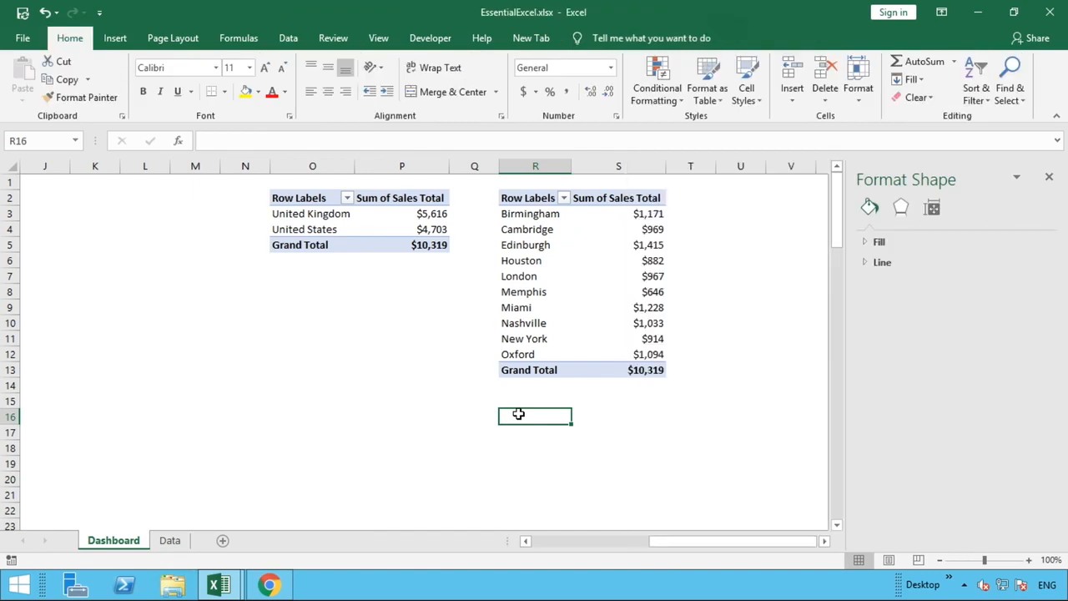
Step: Insert a 2-D clustered column PivotChart from the PivotTable of sales by city
drag(677, 539, 558, 493)
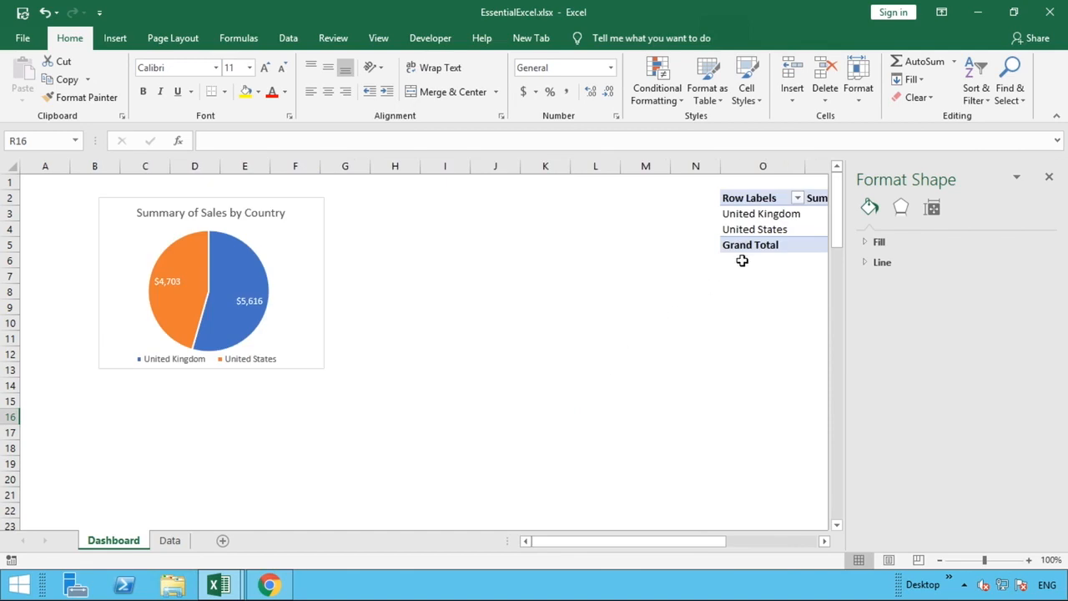
click(825, 540)
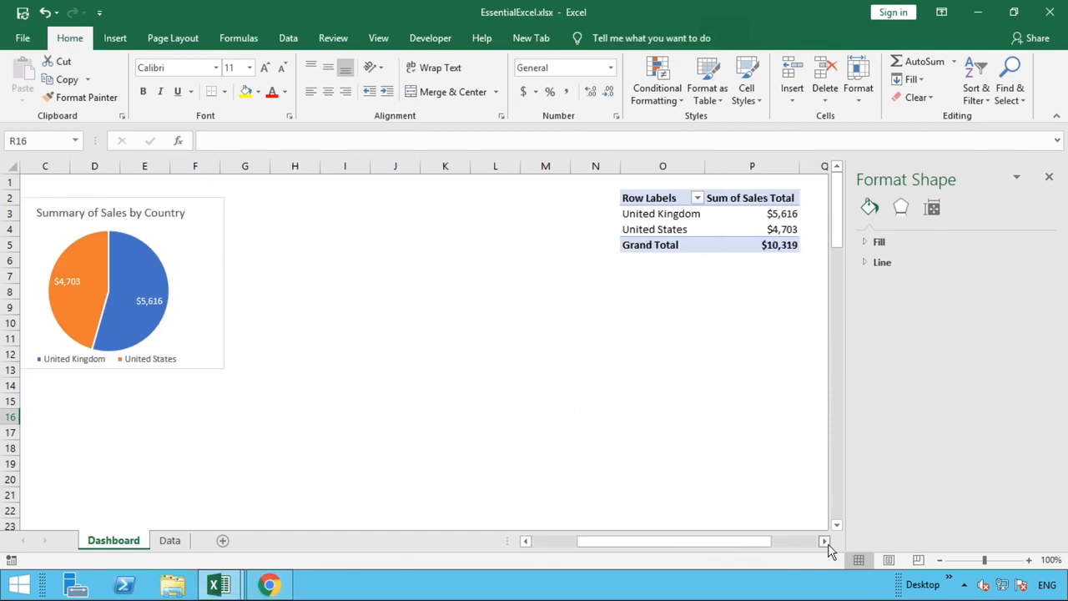
click(764, 231)
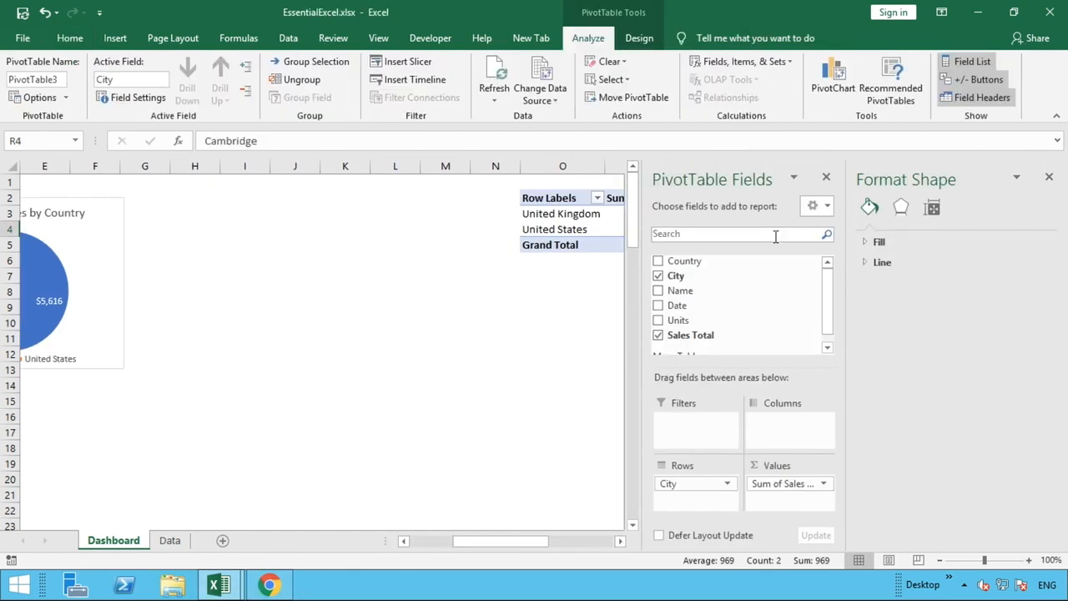
click(620, 541)
click(620, 541)
click(620, 540)
click(620, 541)
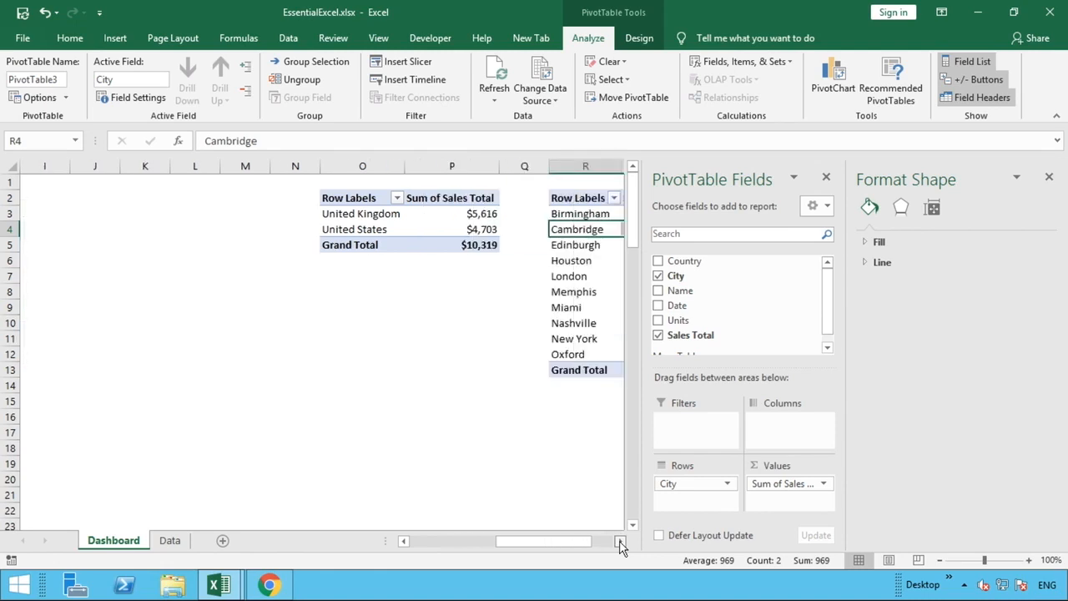
click(620, 541)
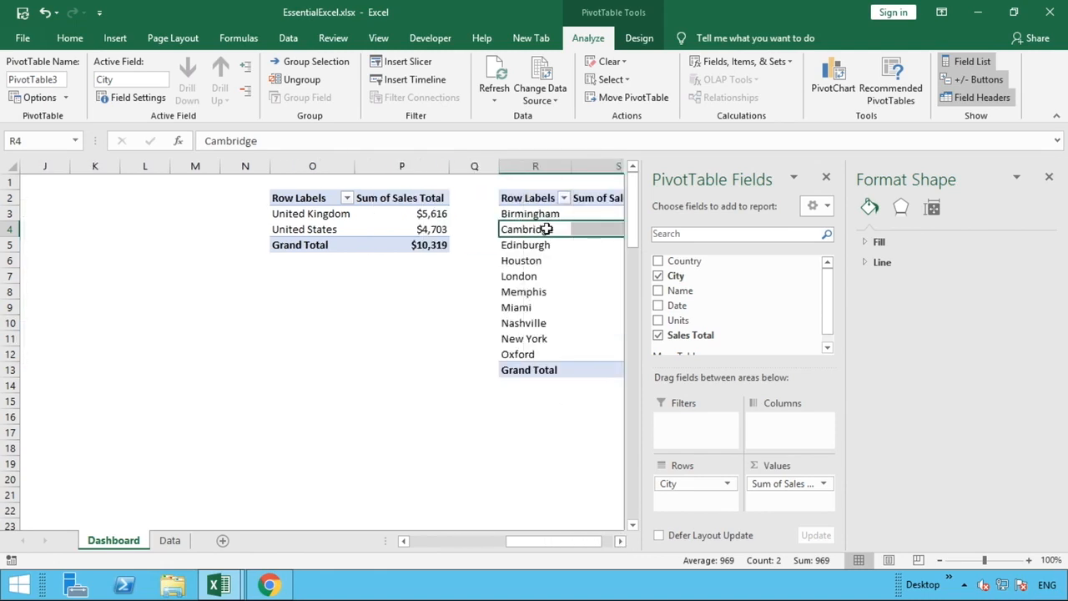
click(547, 228)
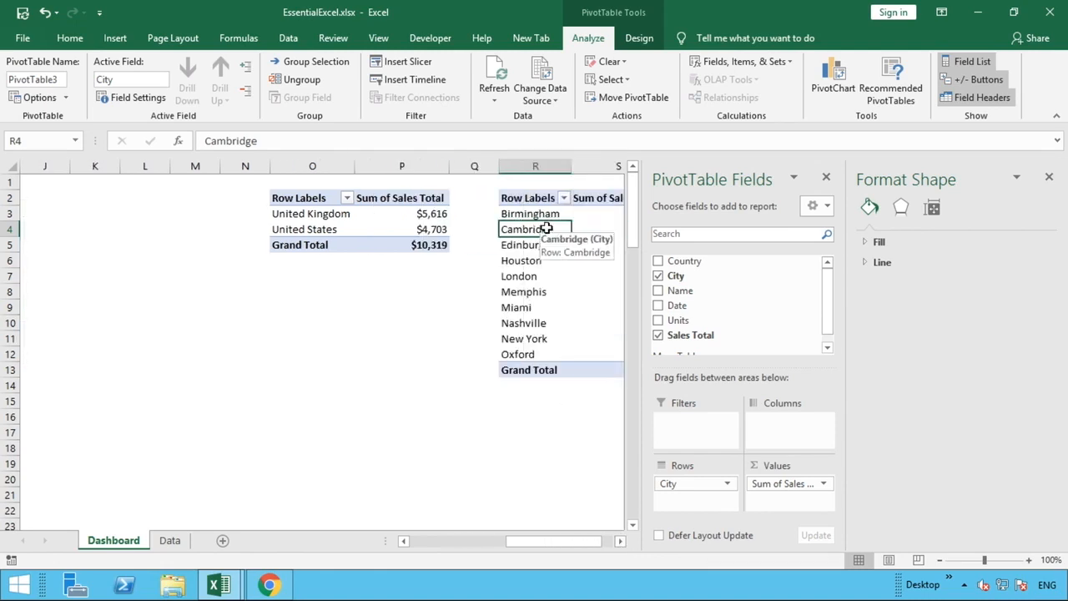
click(119, 37)
click(415, 67)
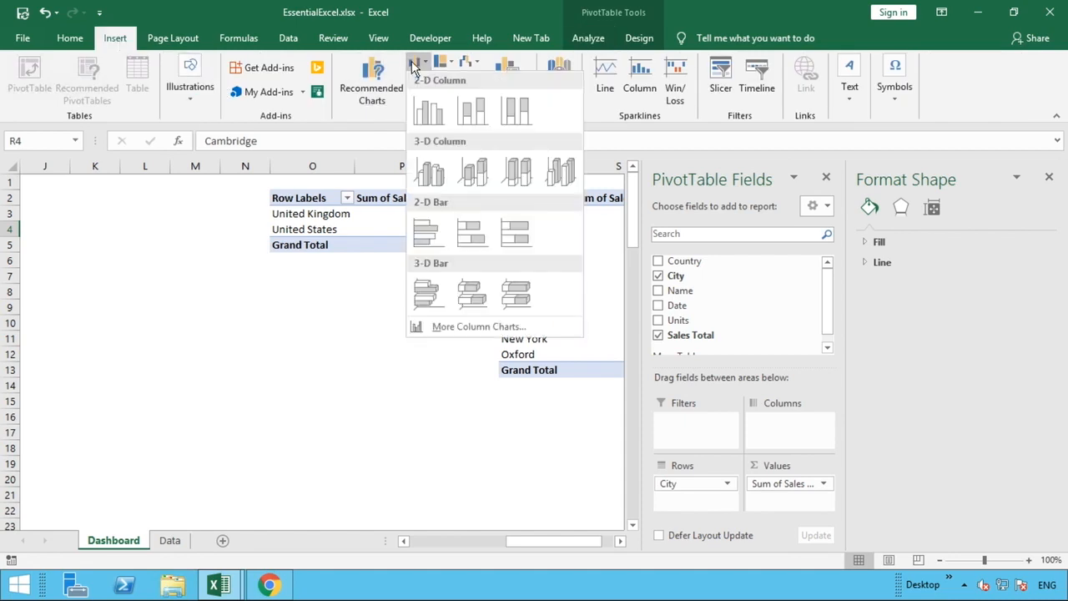
click(423, 111)
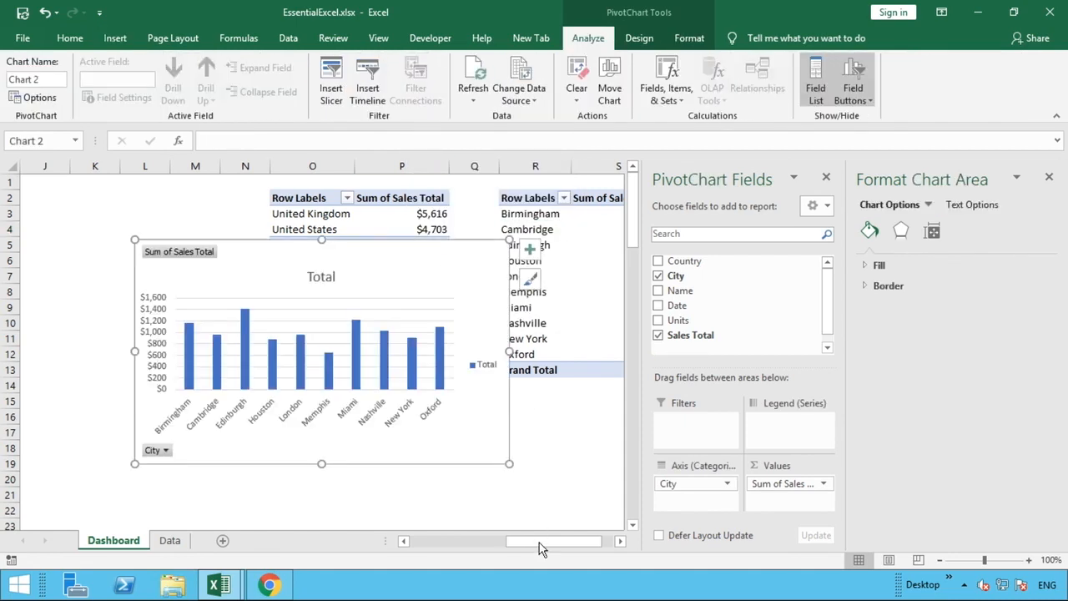
Step: Close the PivotChart Fields and Format Chart Area panes and move the column chart beside the pie chart
drag(538, 547, 449, 543)
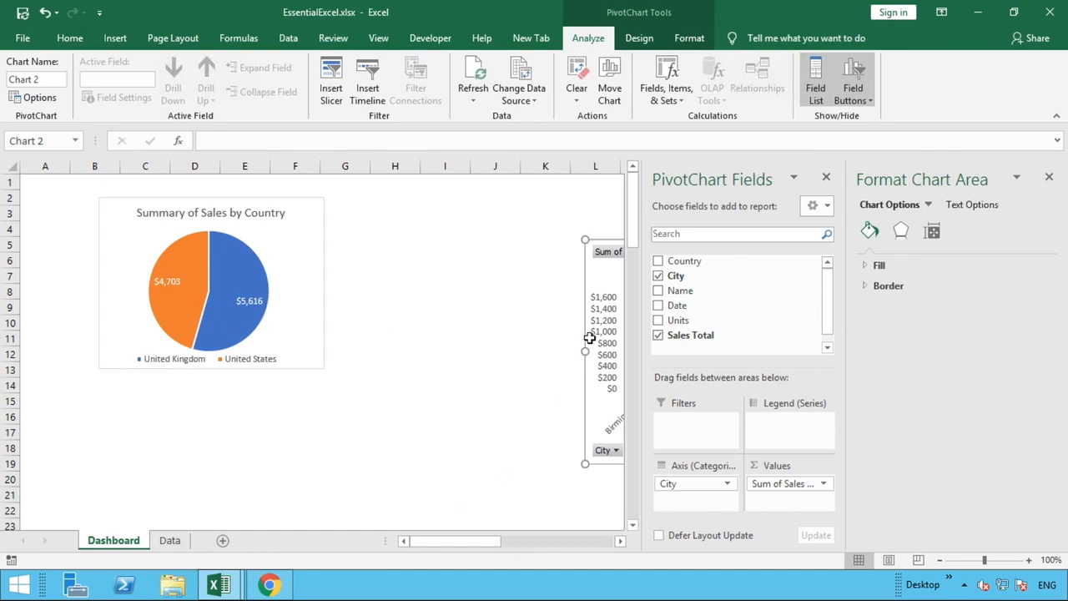
click(826, 178)
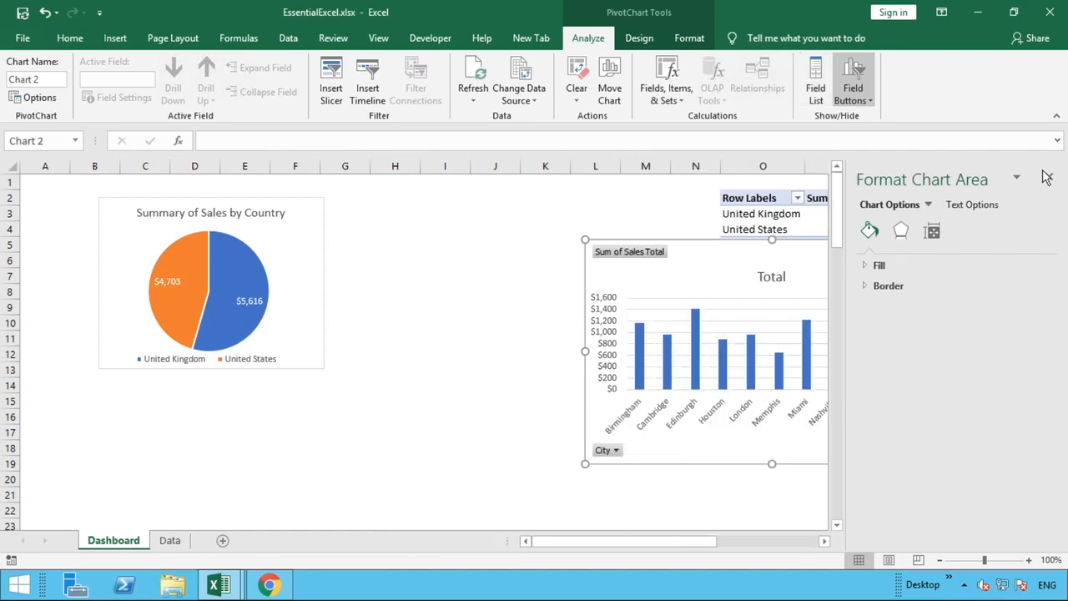
click(1049, 176)
drag(813, 253, 583, 222)
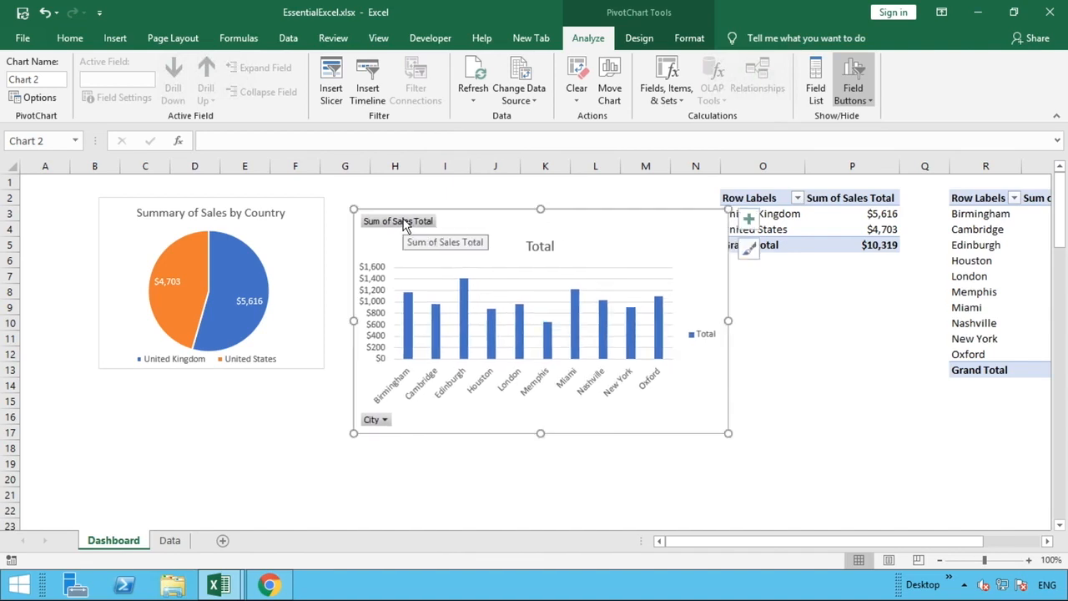
Step: Hide all field buttons on the column chart
right_click(405, 224)
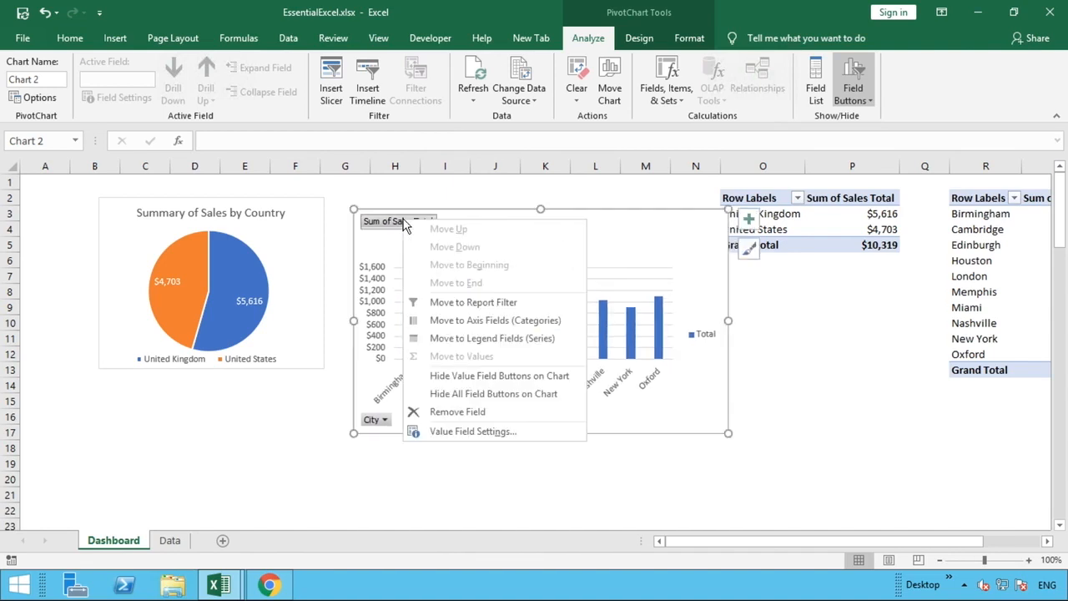
click(461, 394)
click(826, 413)
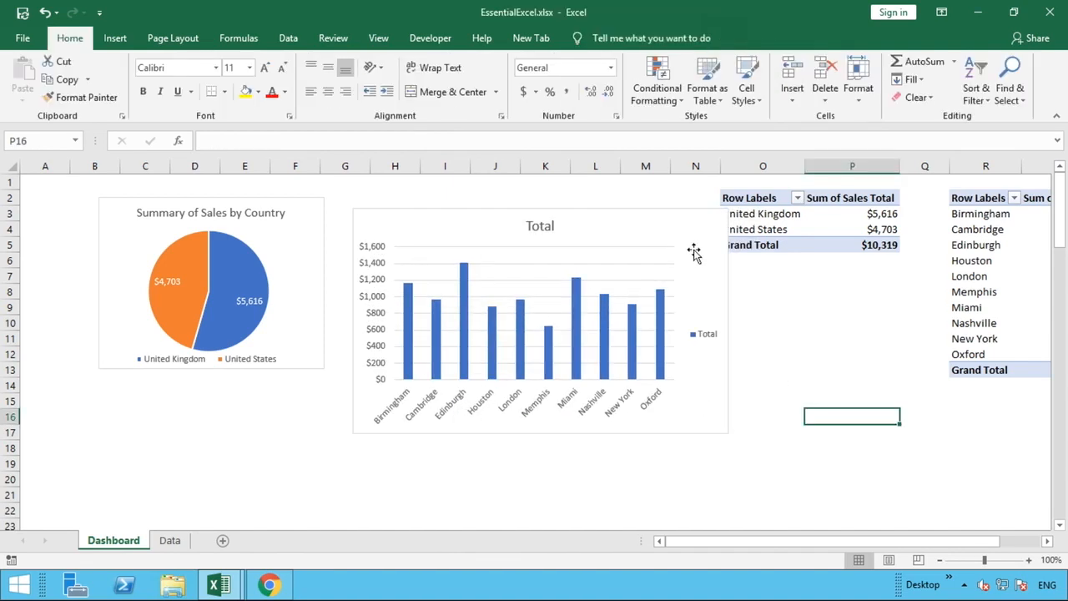
Step: Insert four columns at column N ahead of the PivotTables and place the column chart beside the pie chart with their tops aligned
drag(706, 242, 573, 271)
click(753, 279)
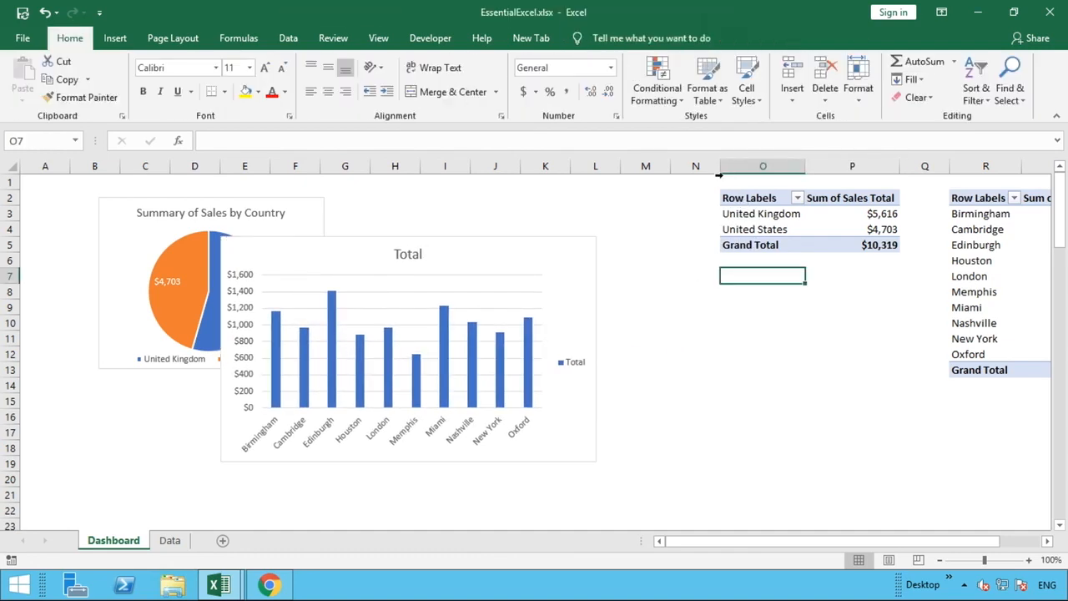
drag(701, 166, 903, 165)
right_click(903, 166)
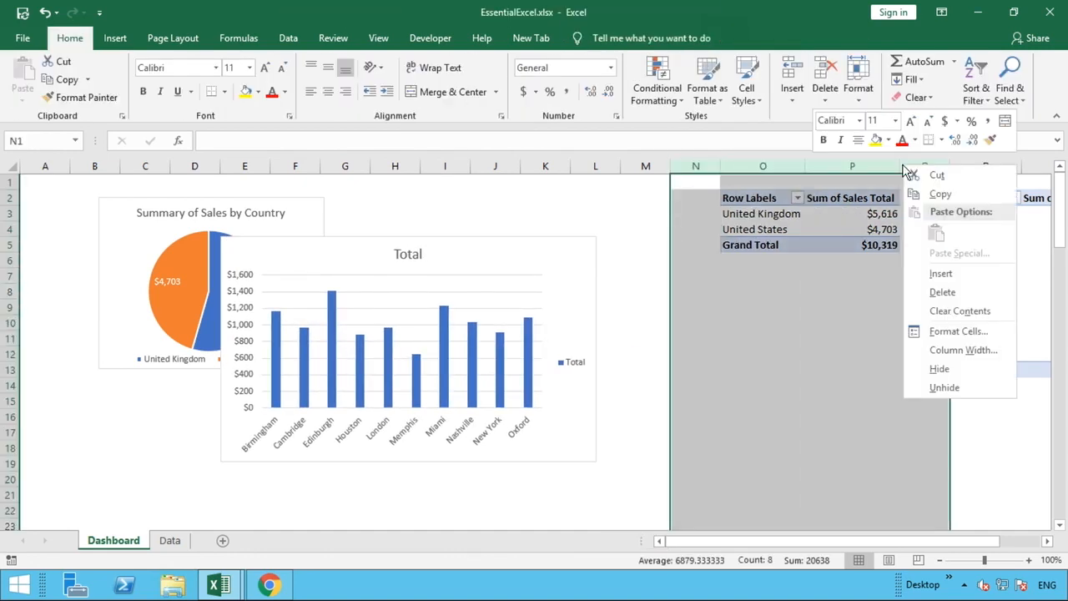
click(797, 322)
click(595, 248)
mouse_move(532, 250)
mouse_down()
mouse_move(665, 212)
mouse_move(648, 208)
mouse_up()
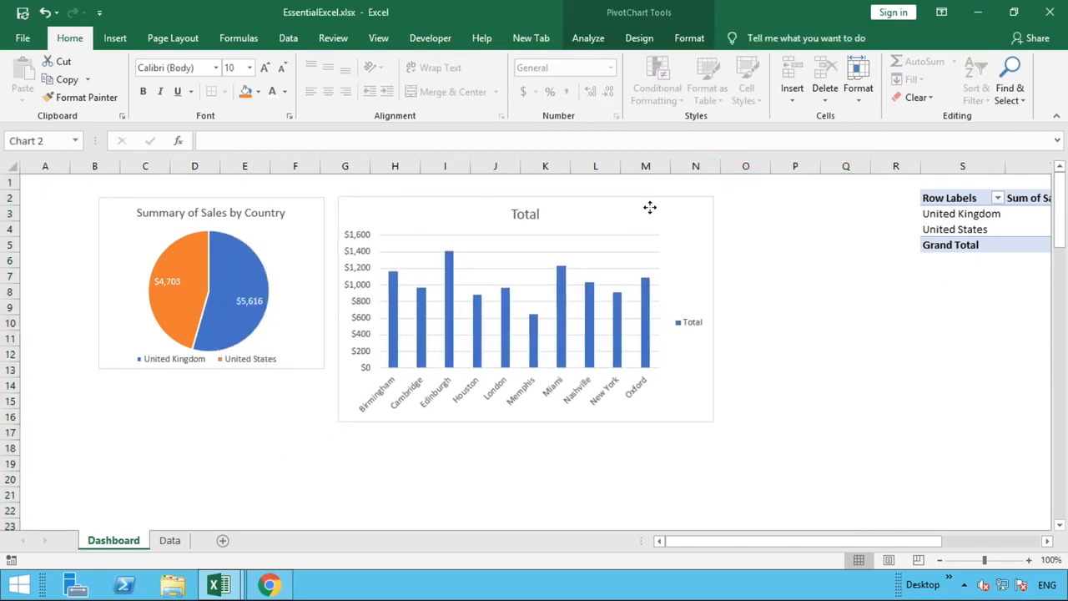
Step: Delete the legend from the column chart
click(690, 324)
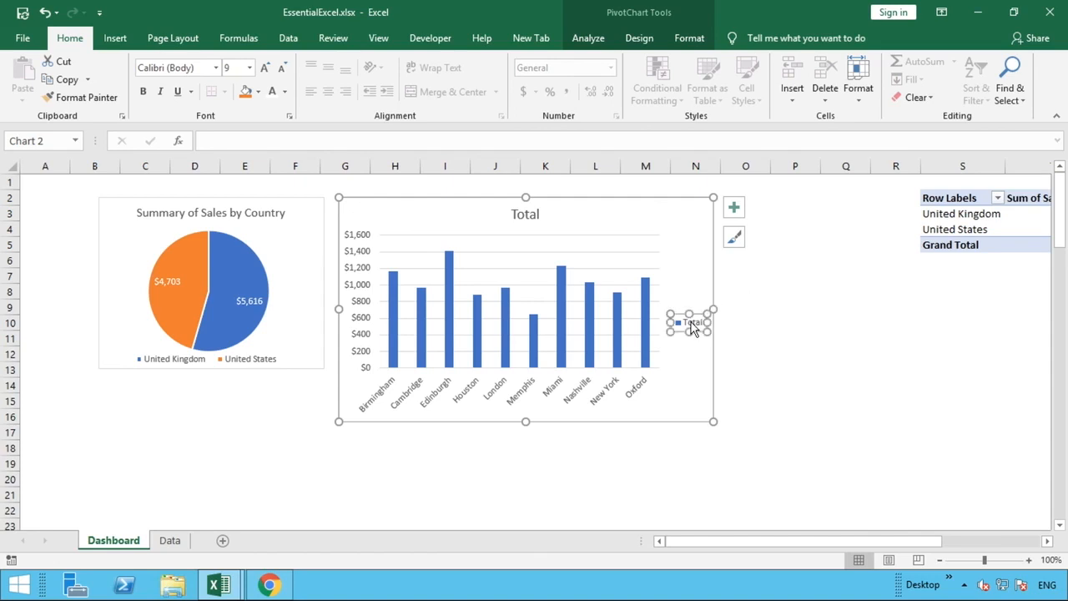
right_click(686, 317)
click(681, 328)
key(Delete)
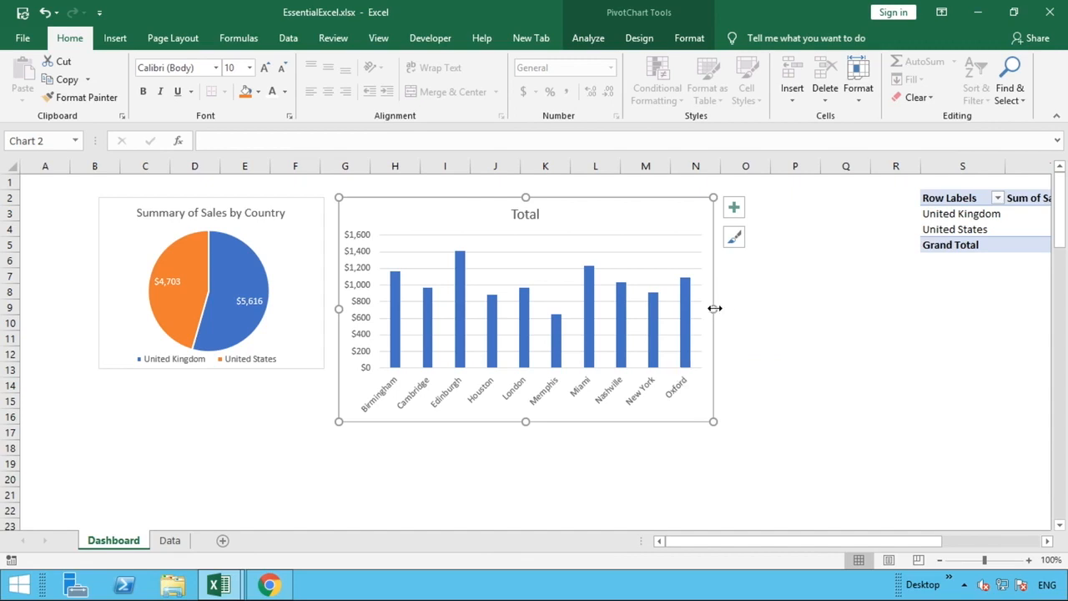
Step: Widen the column chart to column O, shorten it to row 15, and stretch the pie chart to the same bottom edge
drag(715, 308, 776, 308)
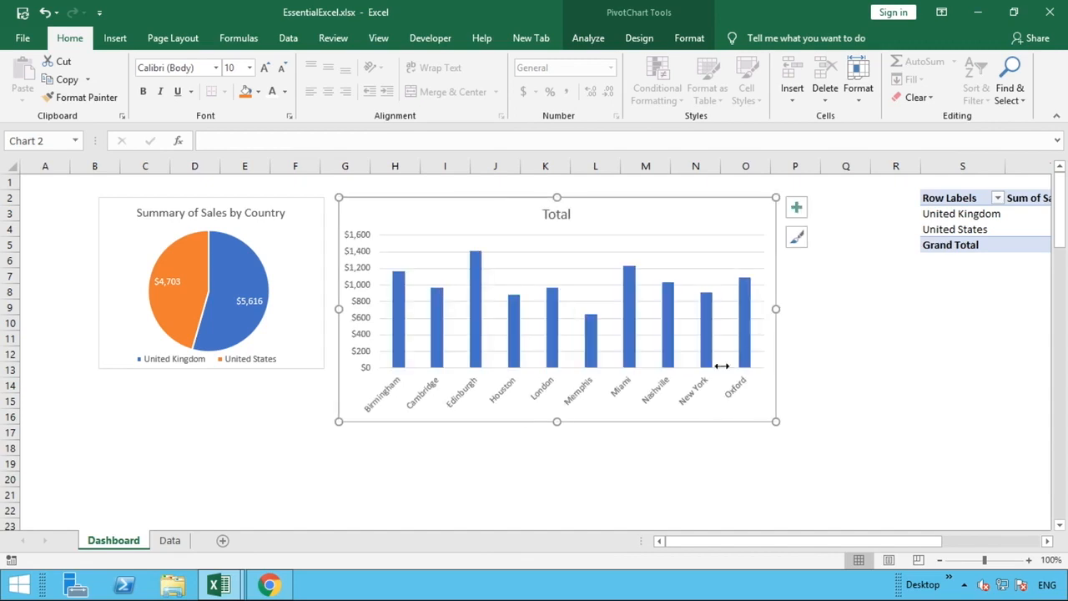
drag(558, 423, 551, 396)
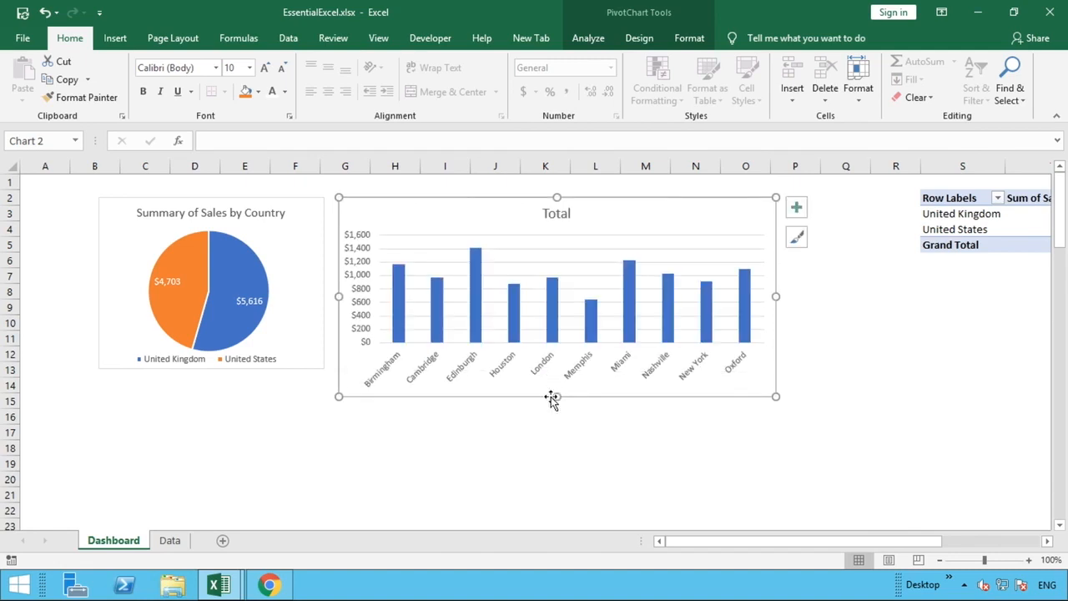
click(313, 351)
drag(212, 371, 211, 395)
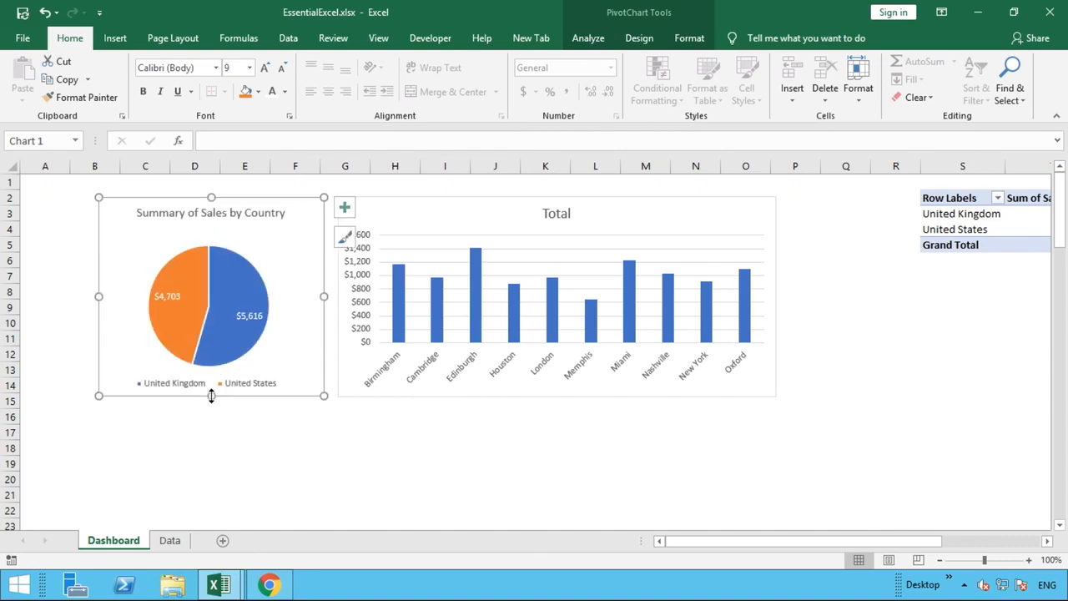
click(390, 444)
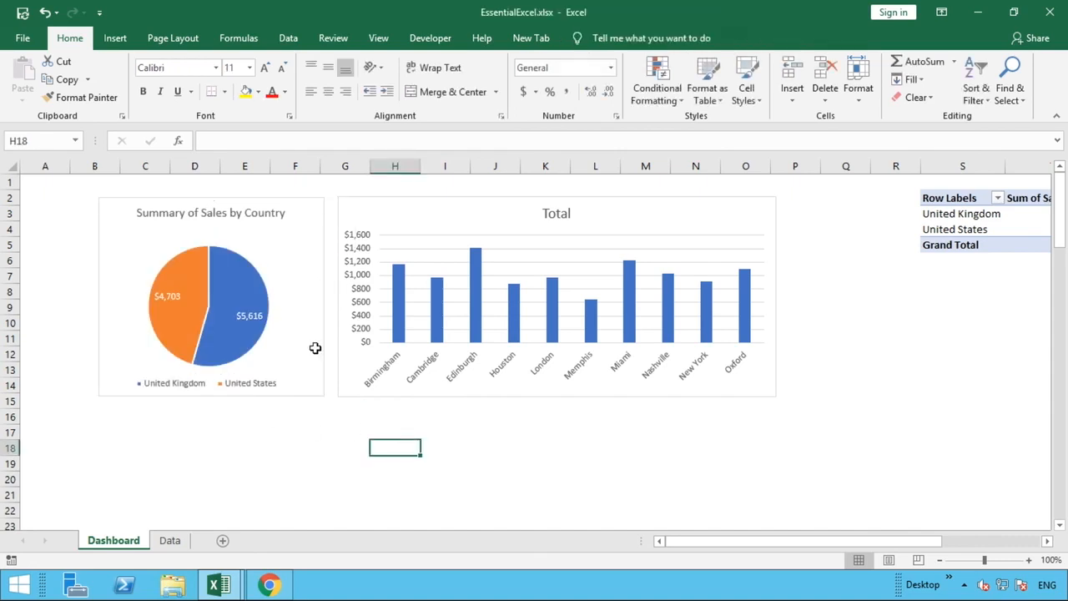
Step: Change the column chart's title to "Summary of Sales by City"
click(558, 213)
double_click(558, 215)
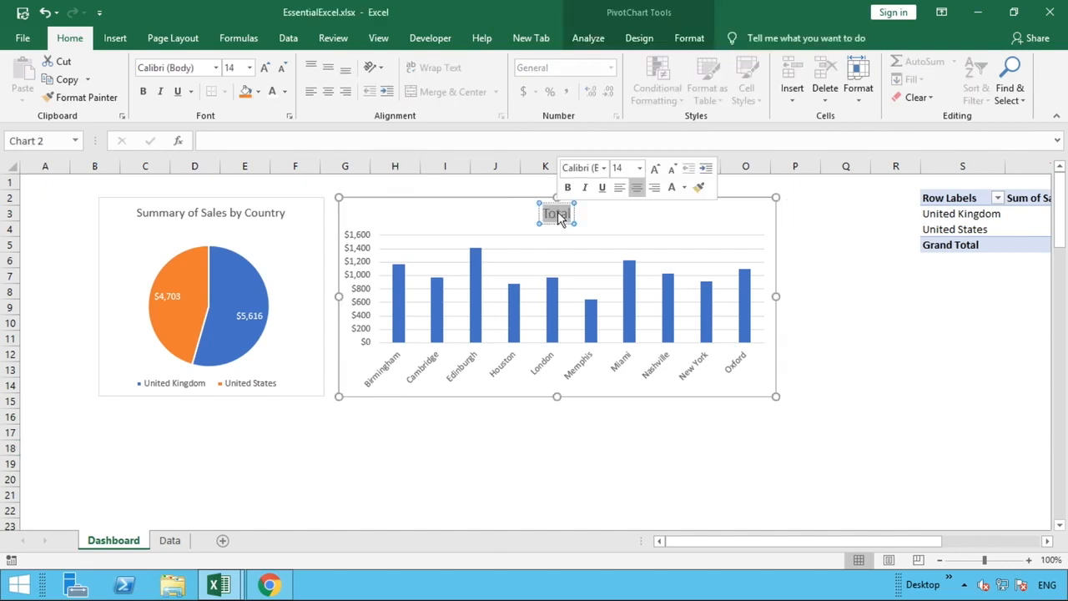
text(Summar)
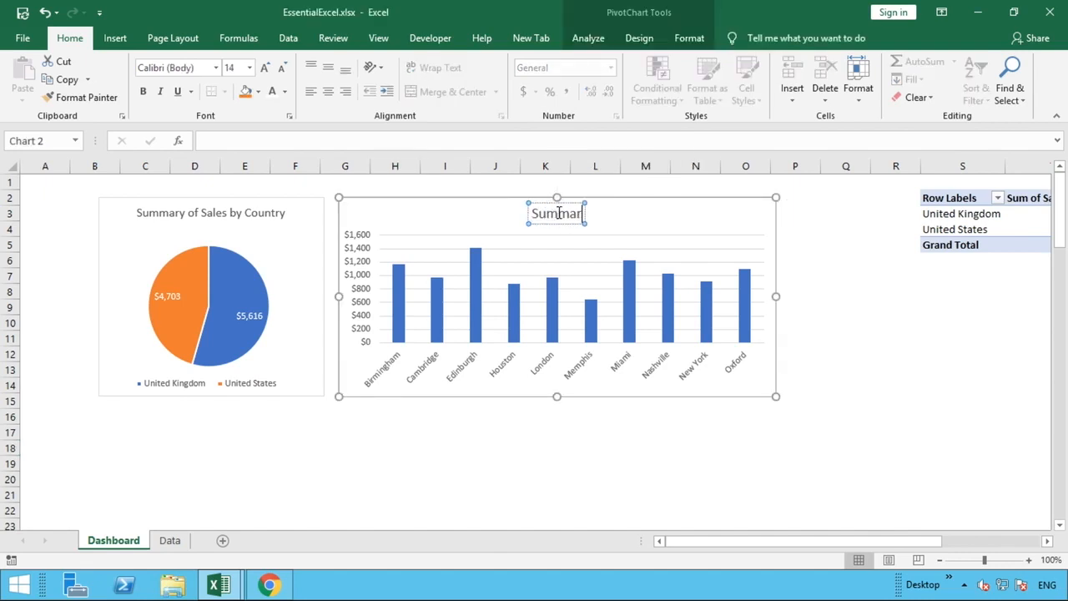
text(y of Sles by)
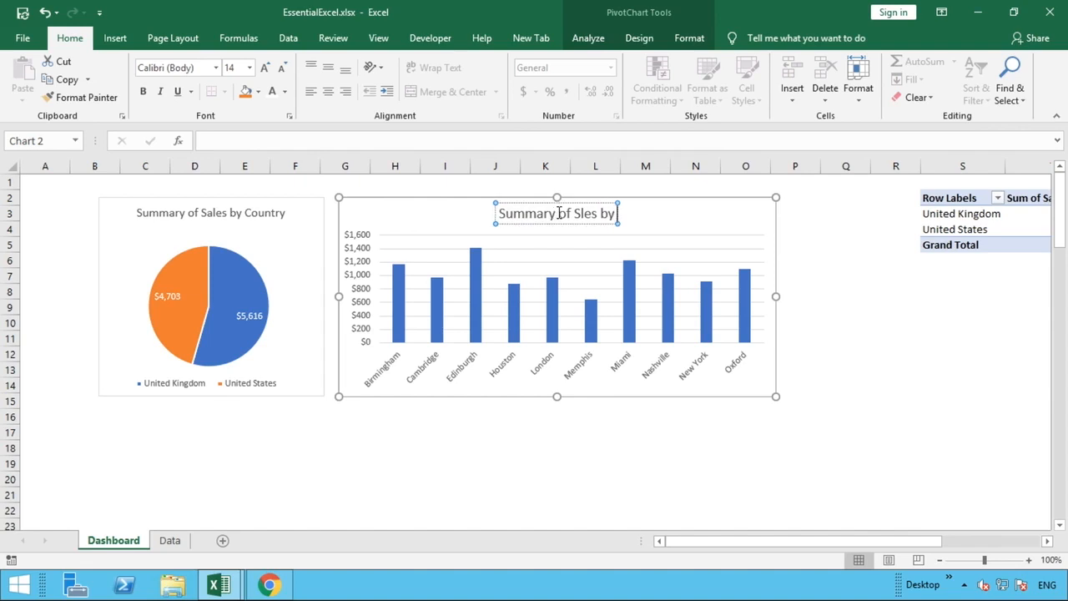
key(BackSpace)
key(BackSpace)
key(BackSpace)
key(BackSpace)
key(BackSpace)
key(BackSpace)
text(ales by City)
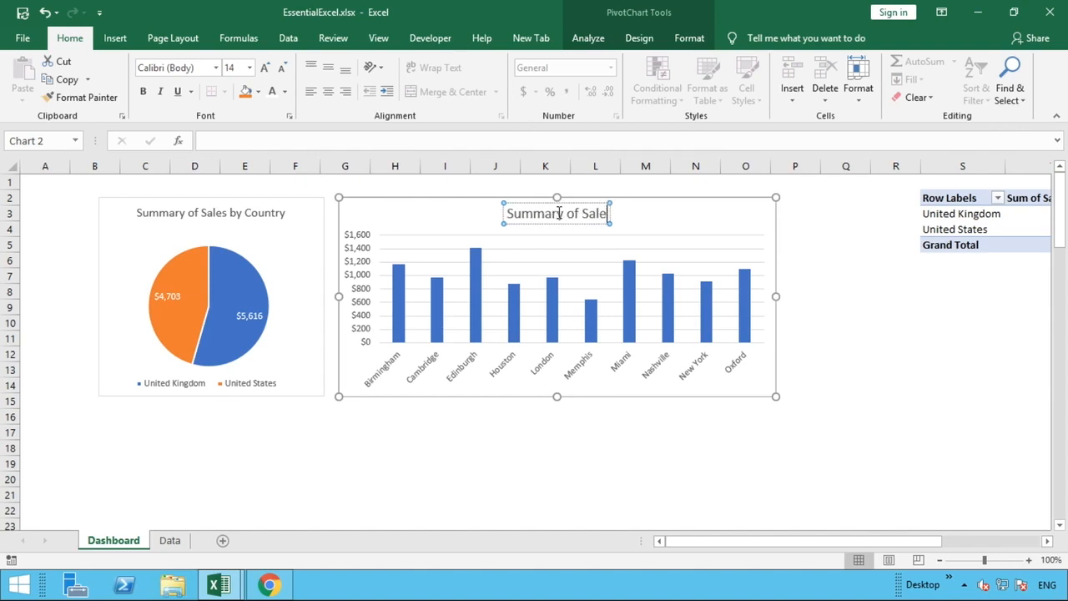
click(911, 323)
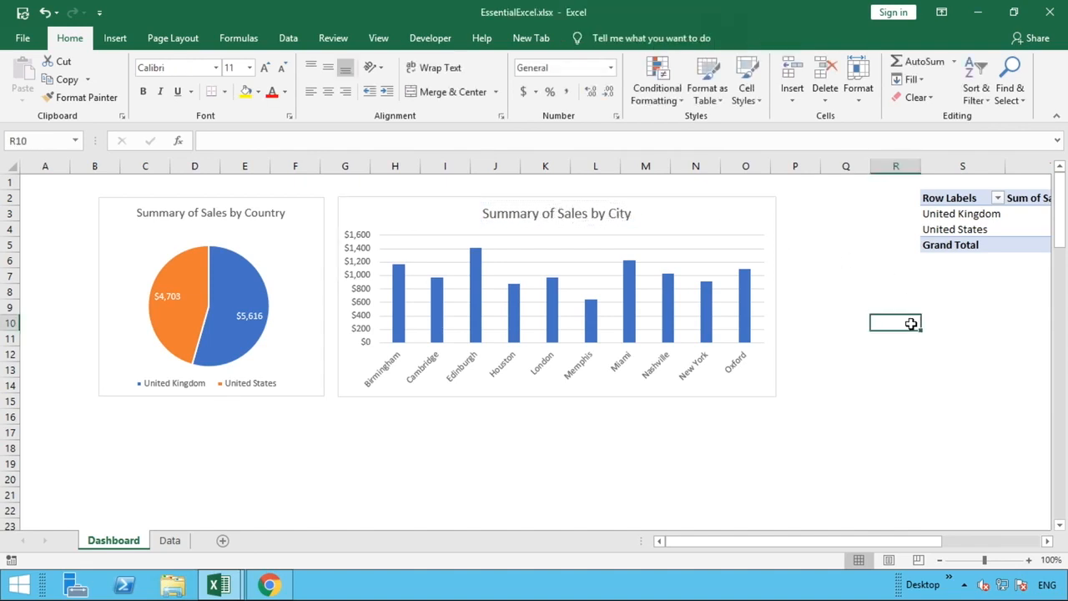
Step: Add data labels to the column chart's sales series
click(626, 283)
right_click(626, 283)
click(673, 432)
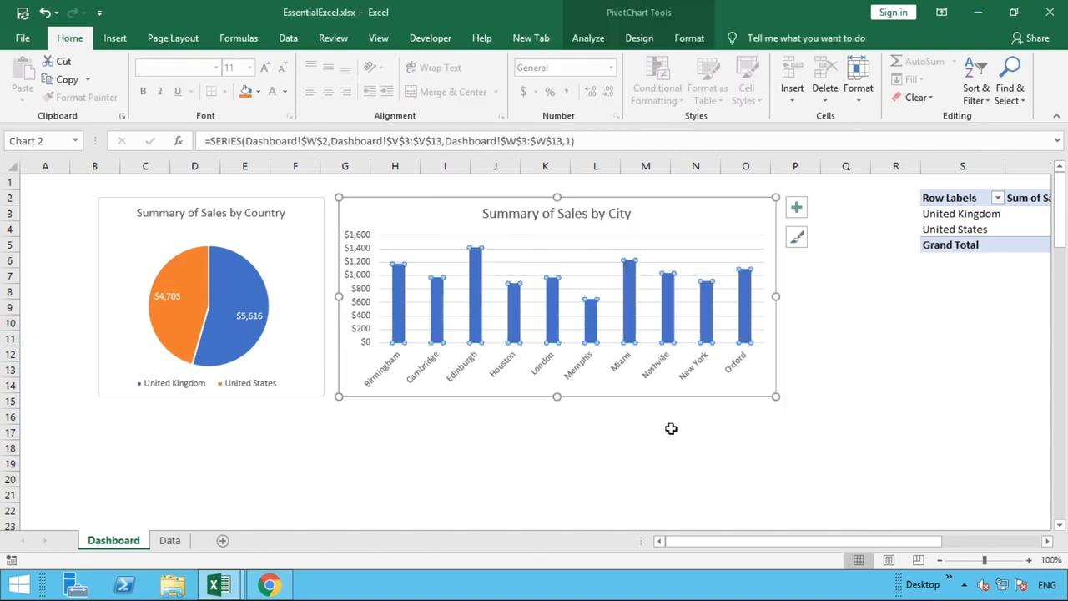
Step: Set the column chart's major gridlines to No line and close the formatting pane
click(704, 250)
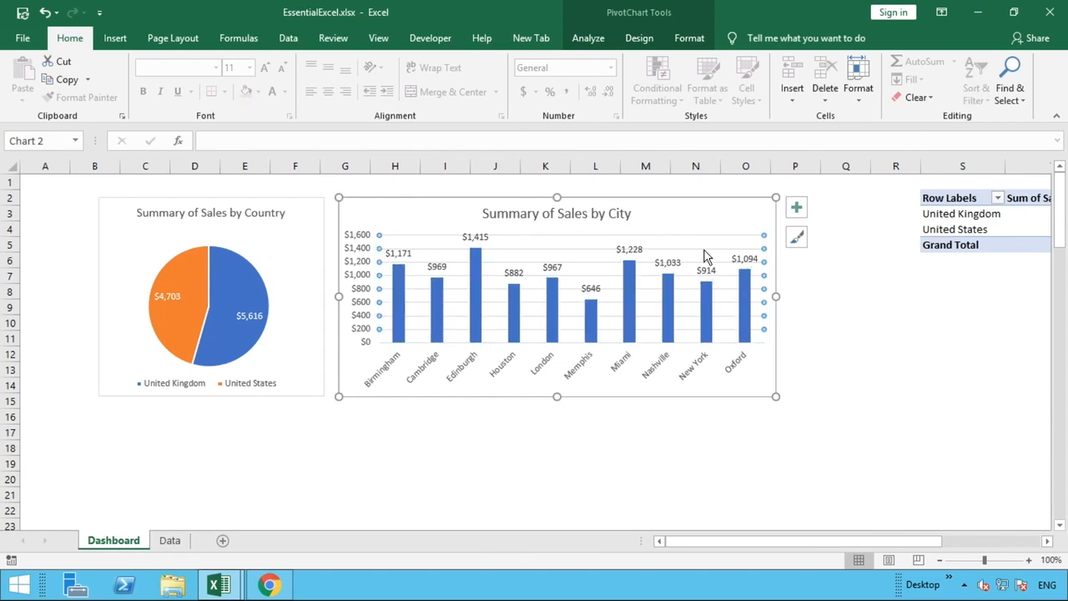
right_click(703, 252)
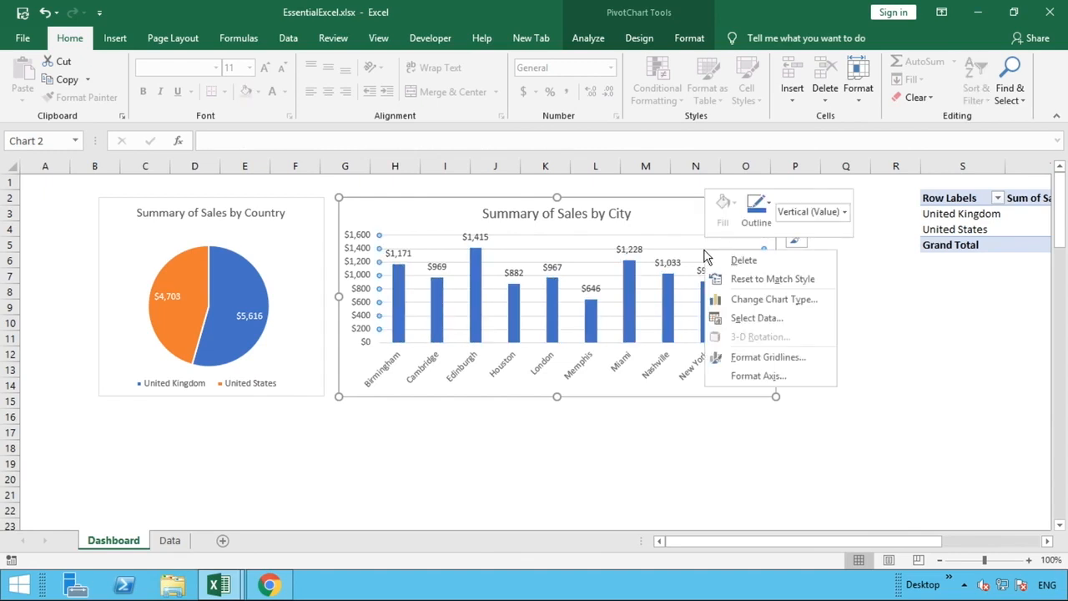
click(754, 359)
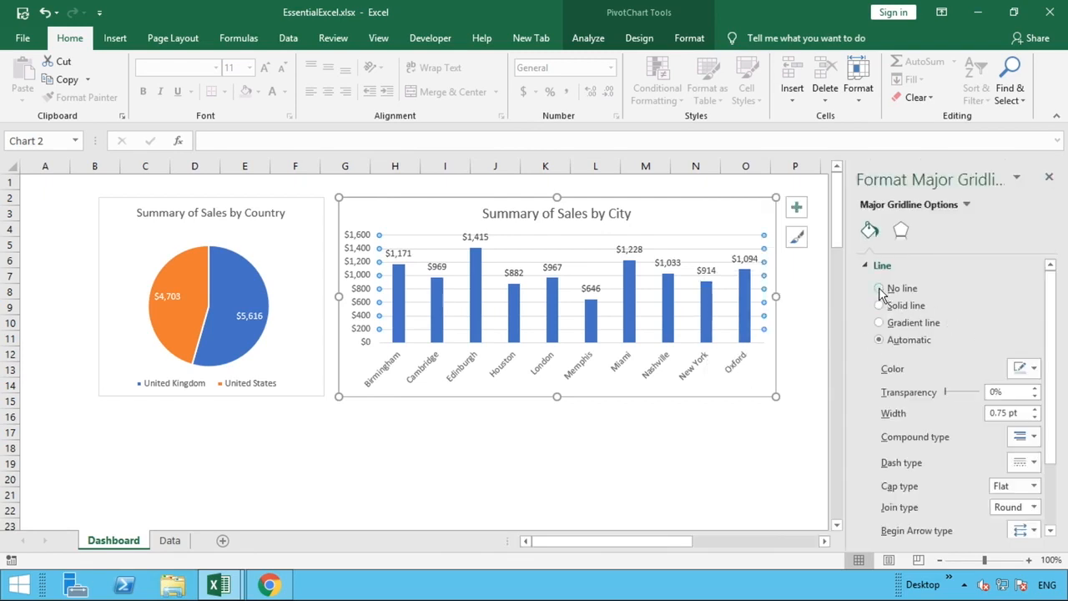
click(880, 289)
click(1049, 177)
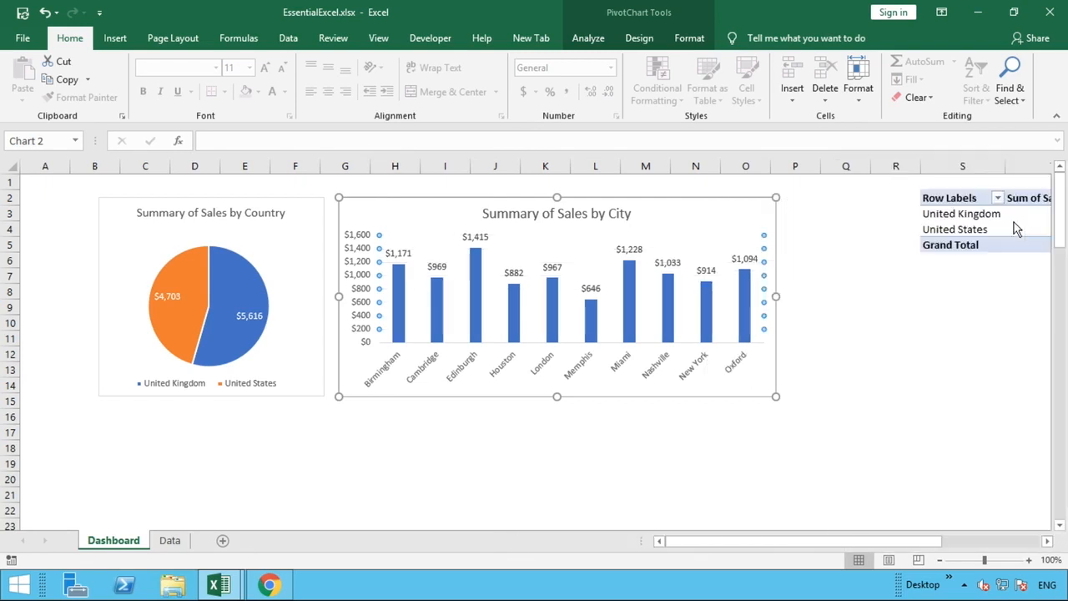
click(687, 475)
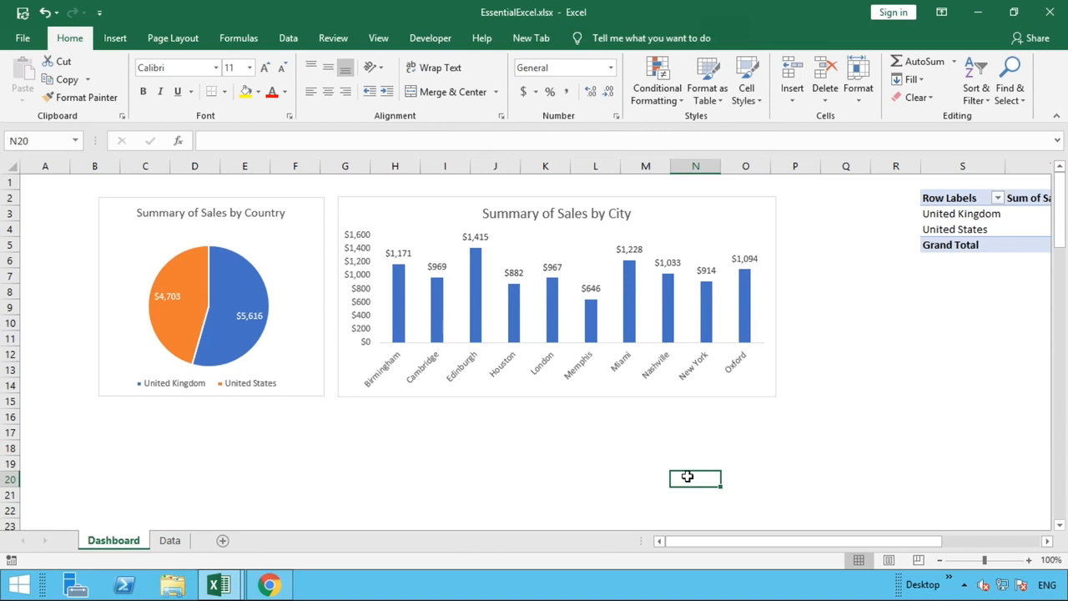
Step: Insert a blank row at the top of the Dashboard sheet and make row 2 about twice as tall
click(14, 180)
right_click(14, 180)
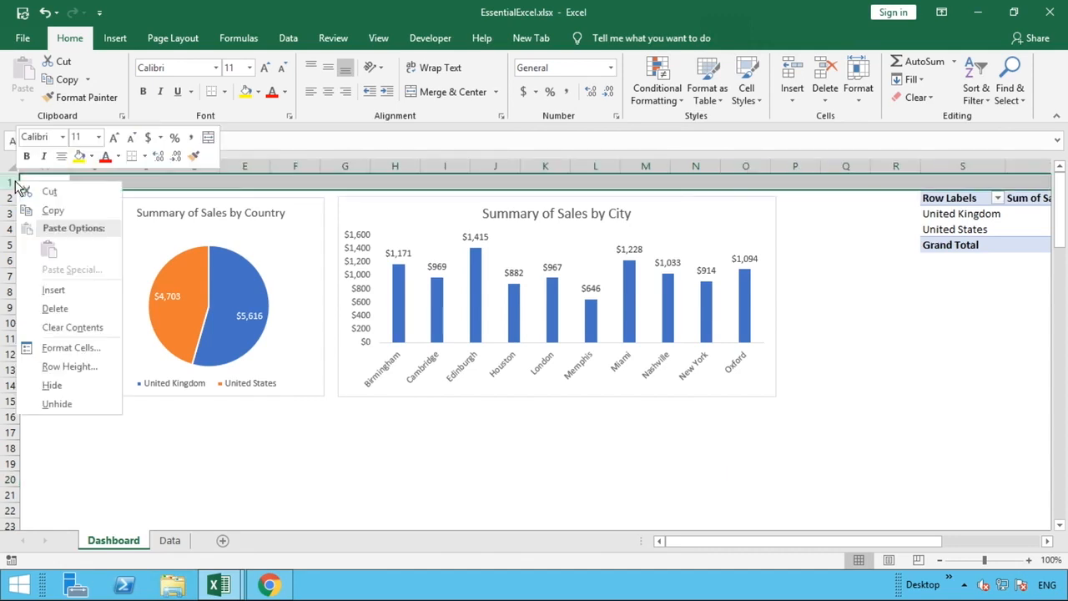
click(52, 295)
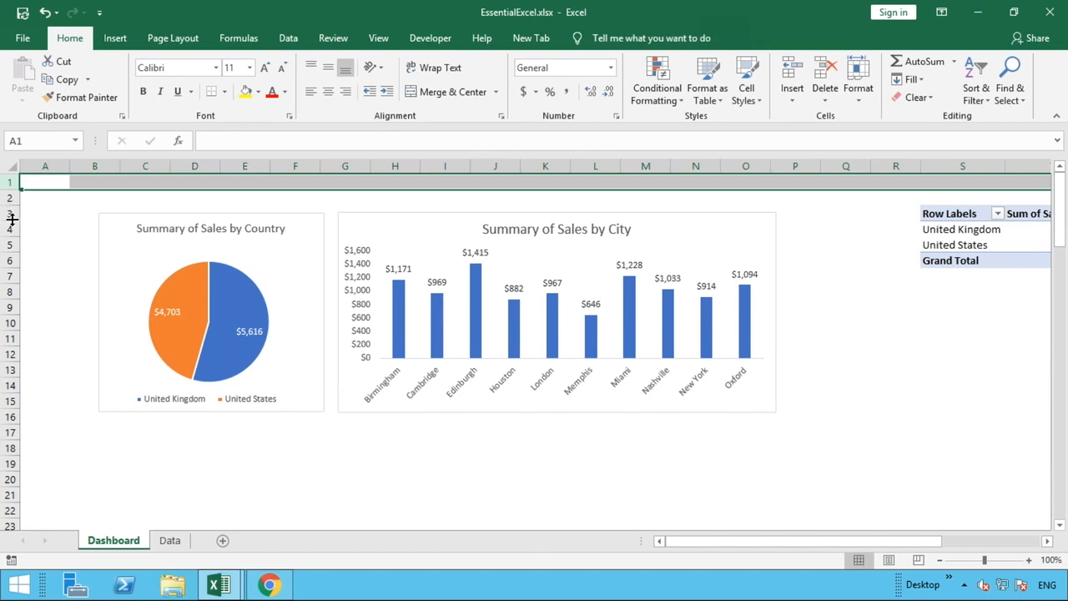
drag(11, 205, 793, 194)
Step: Give the range A2:P2 an outside border and a very light blue theme fill as a header band
click(47, 205)
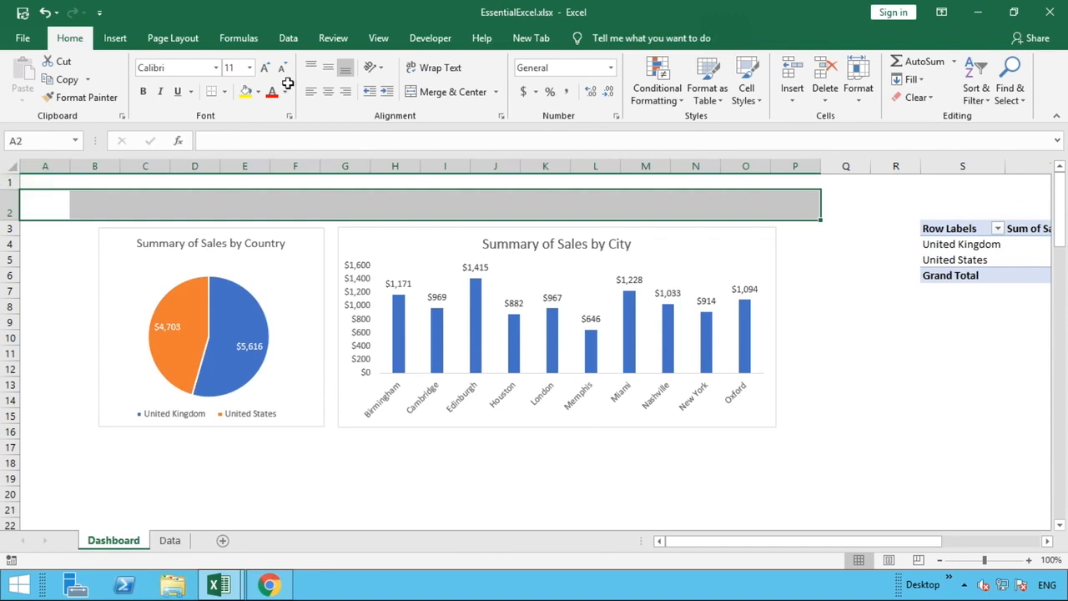
click(225, 94)
click(221, 241)
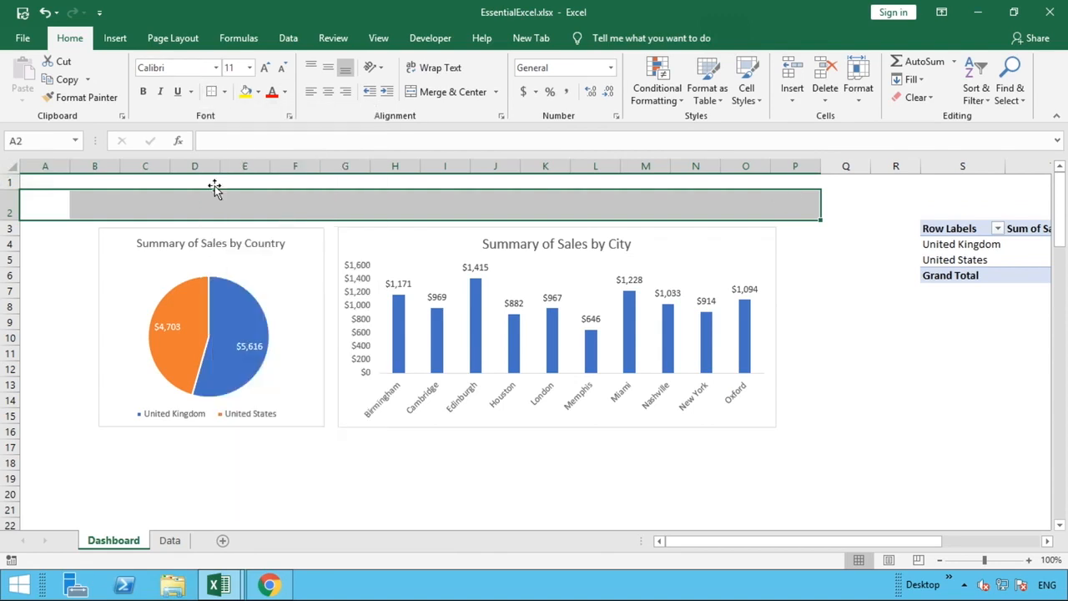
click(257, 93)
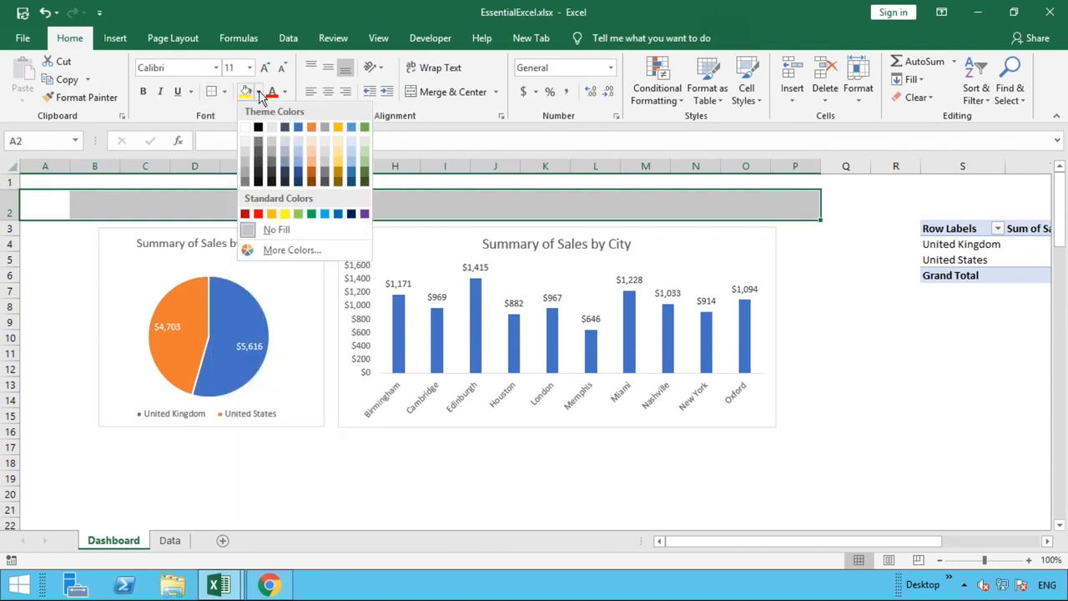
click(352, 144)
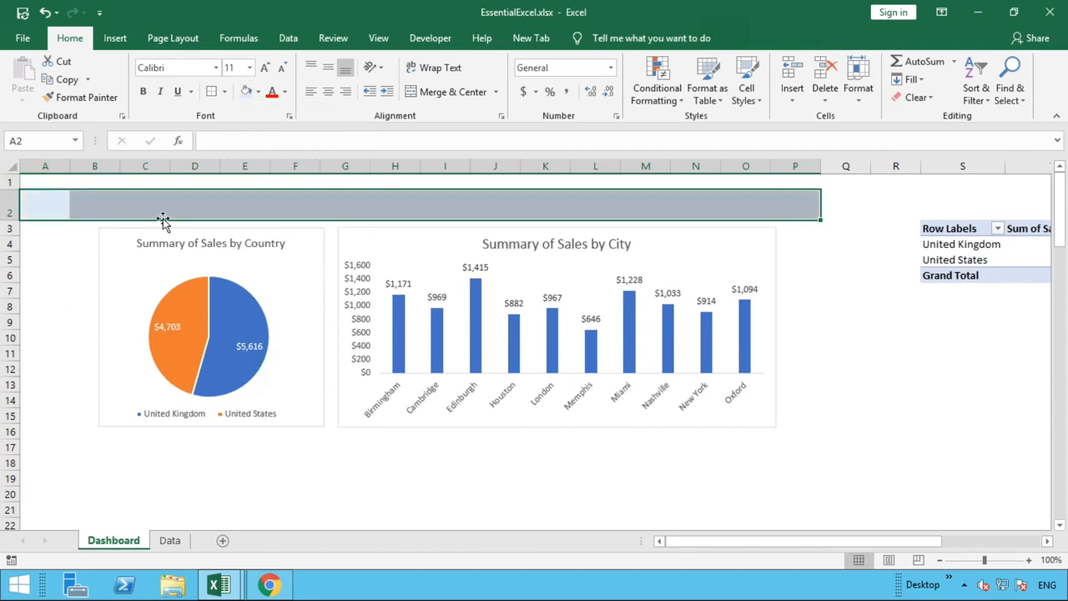
click(87, 199)
click(57, 205)
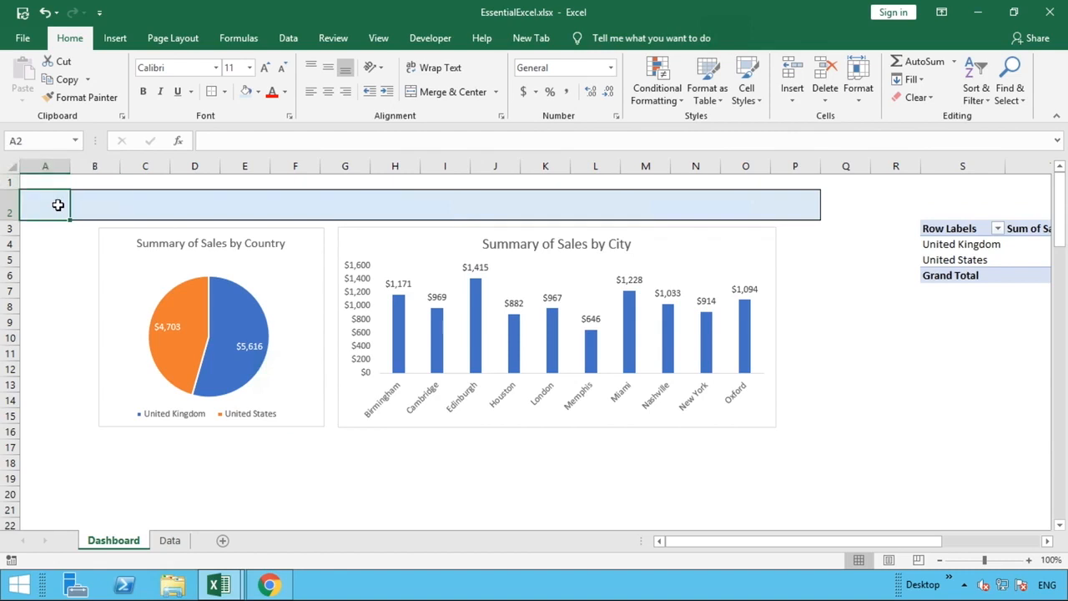
Step: Insert one column before column B to leave more room beside the pie chart
click(79, 161)
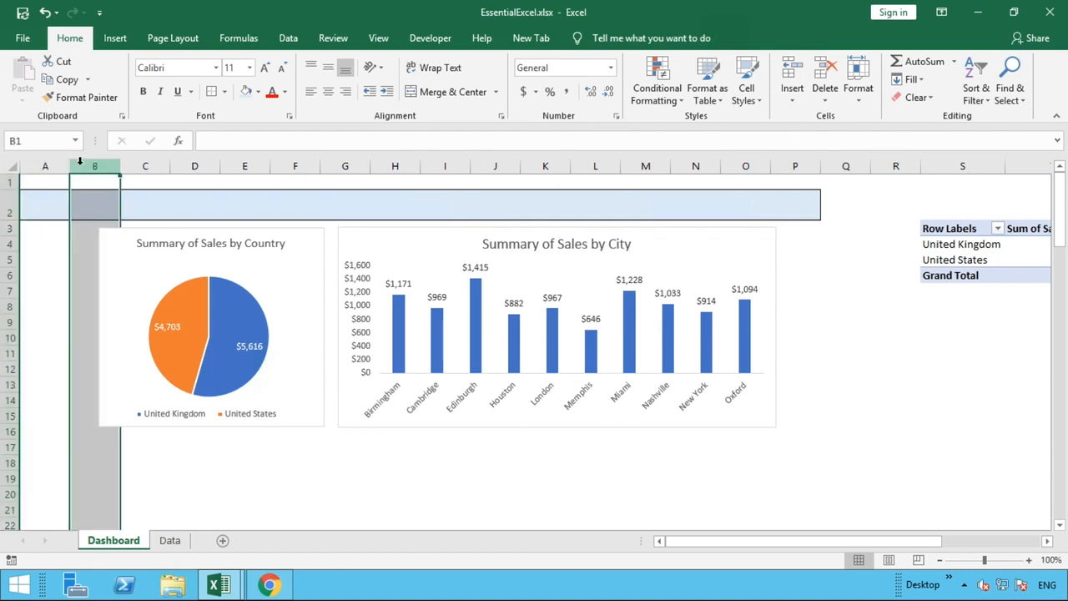
right_click(79, 161)
click(114, 274)
click(73, 271)
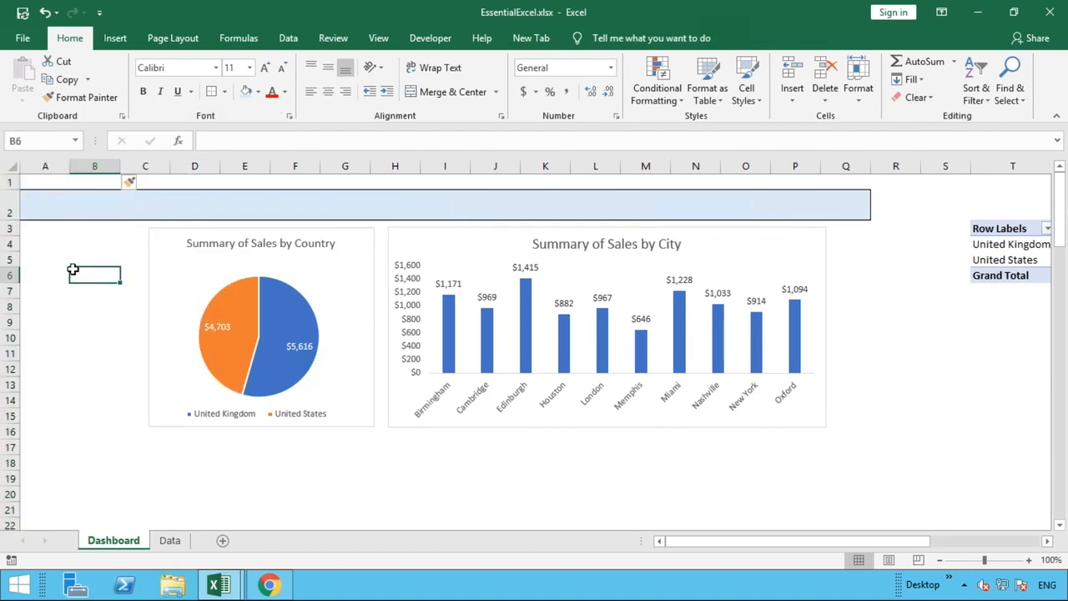
click(59, 165)
right_click(58, 166)
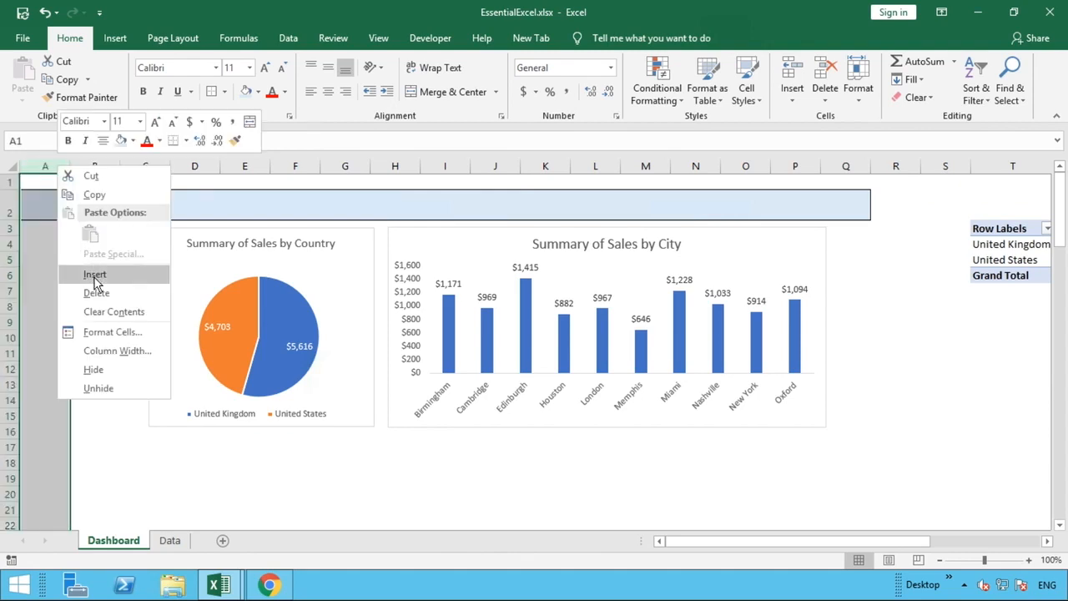
click(38, 212)
Step: Enter the dashboard title "Summary of Sales" in cell A2
click(51, 206)
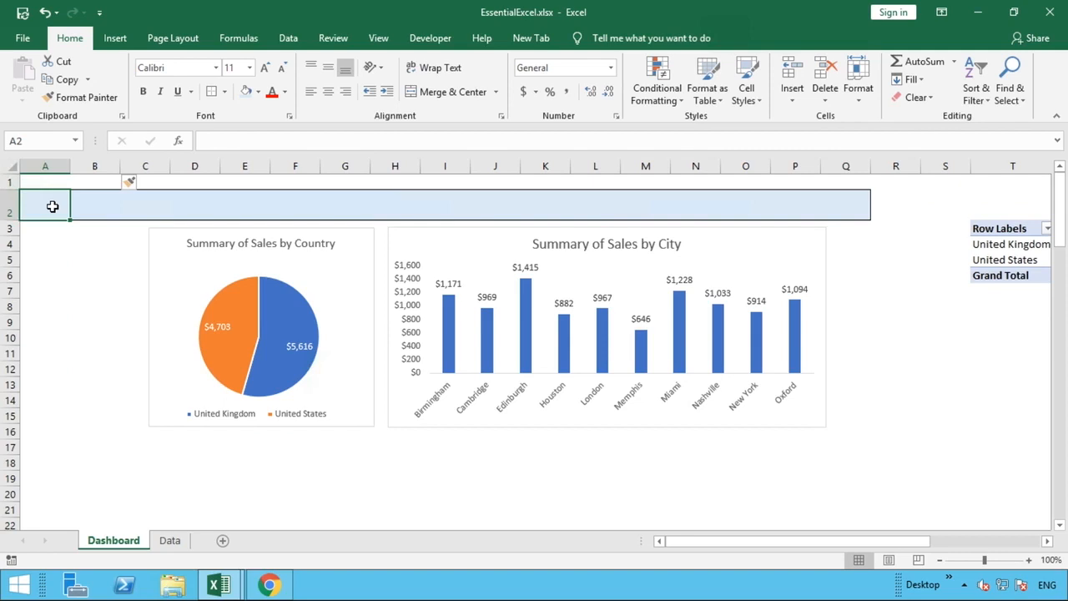
text(S)
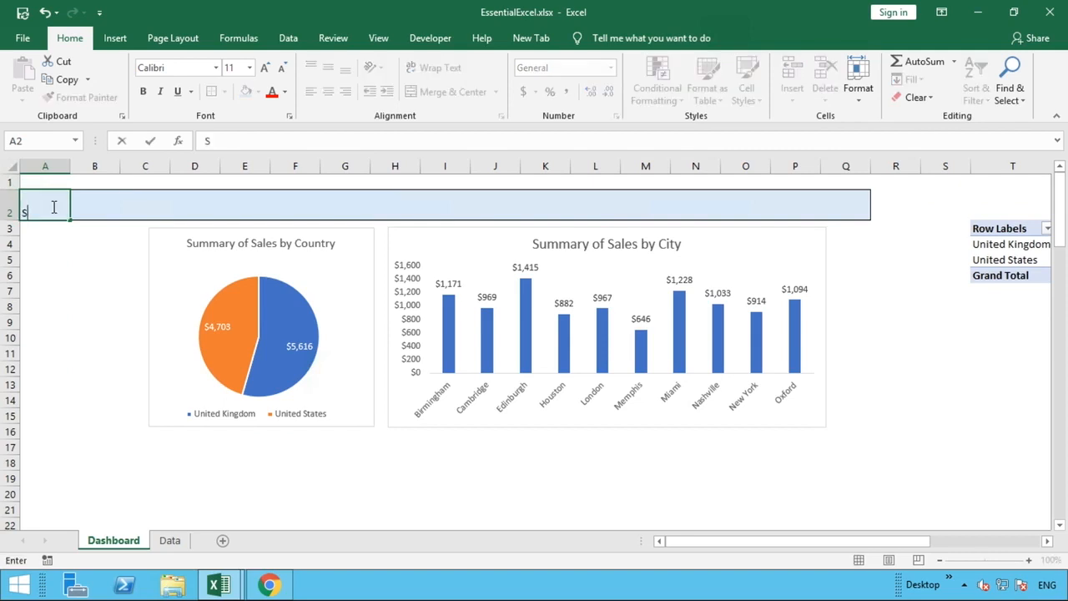
text(ummary of Sla)
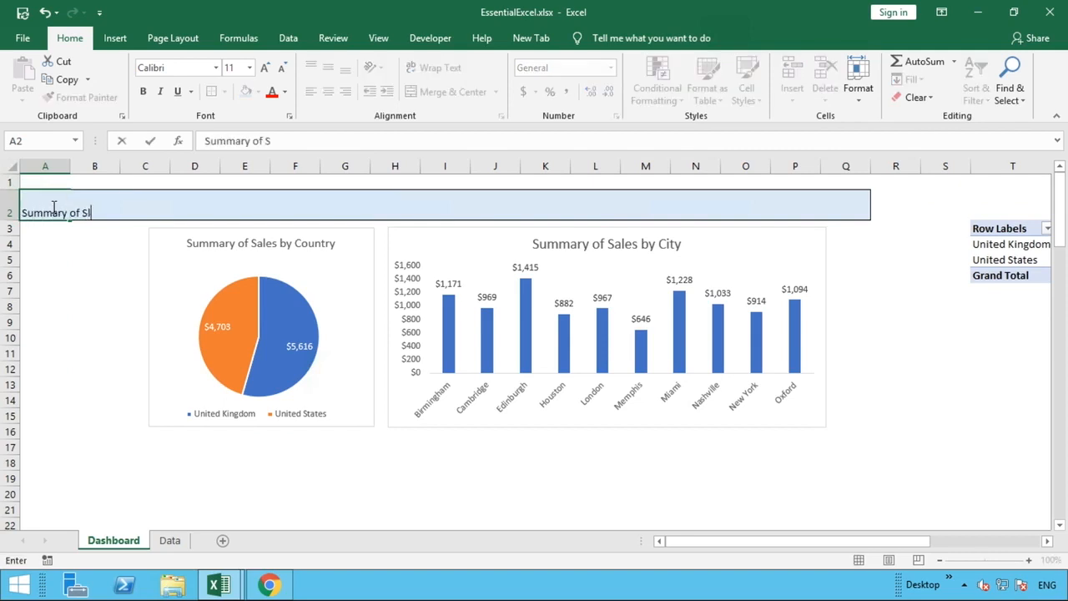
key(BackSpace)
key(BackSpace)
text(al)
key(BackSpace)
key(BackSpace)
key(BackSpace)
text(Sales)
key(ctrl+Return)
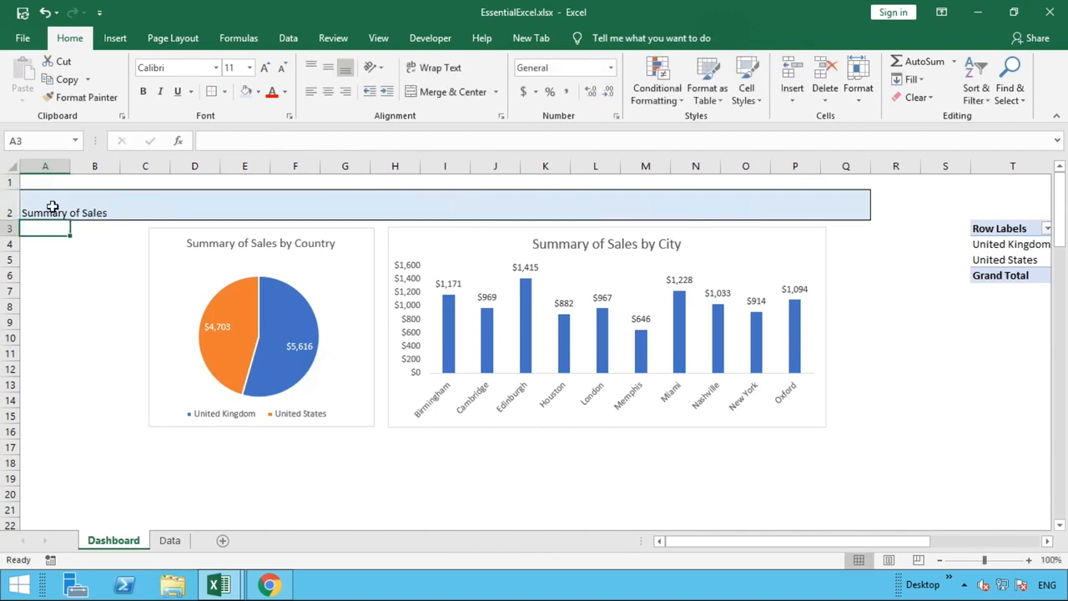
Step: Middle-align the title in cell A2 vertically and increase its font size to 14
click(328, 67)
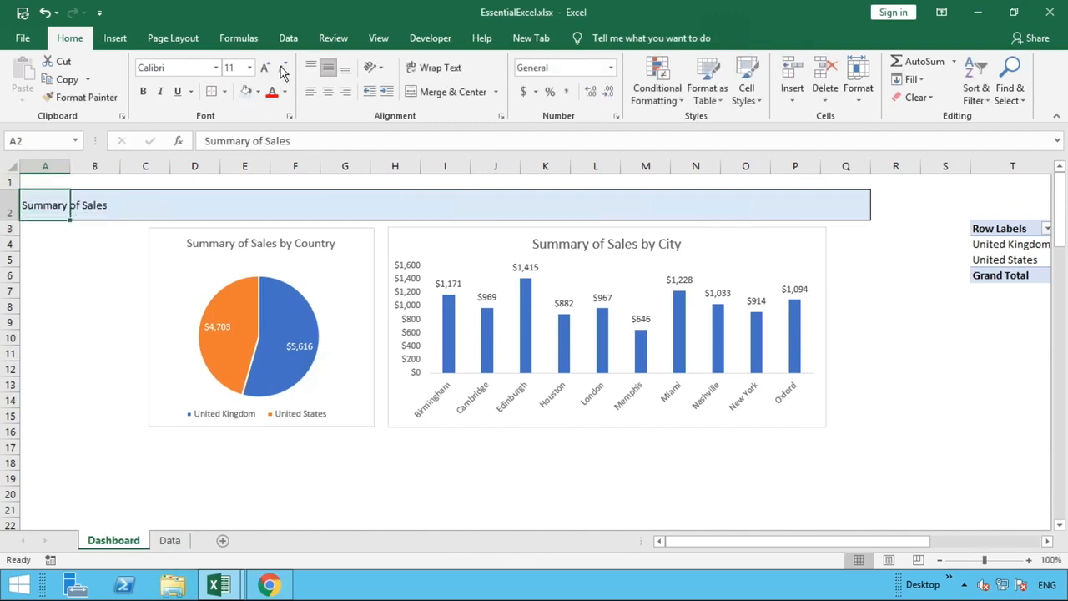
click(266, 68)
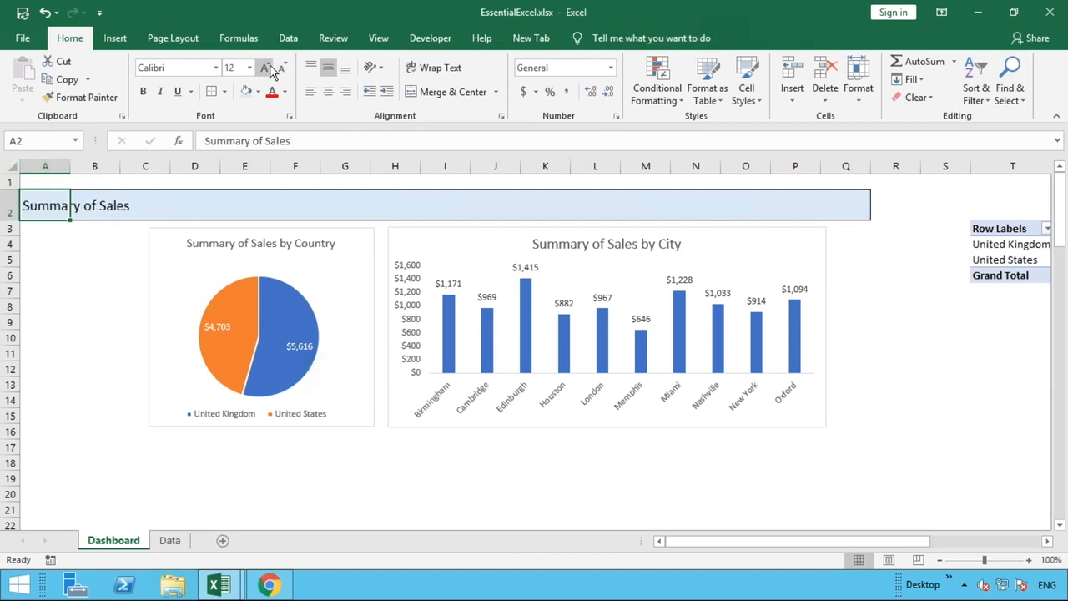
click(110, 322)
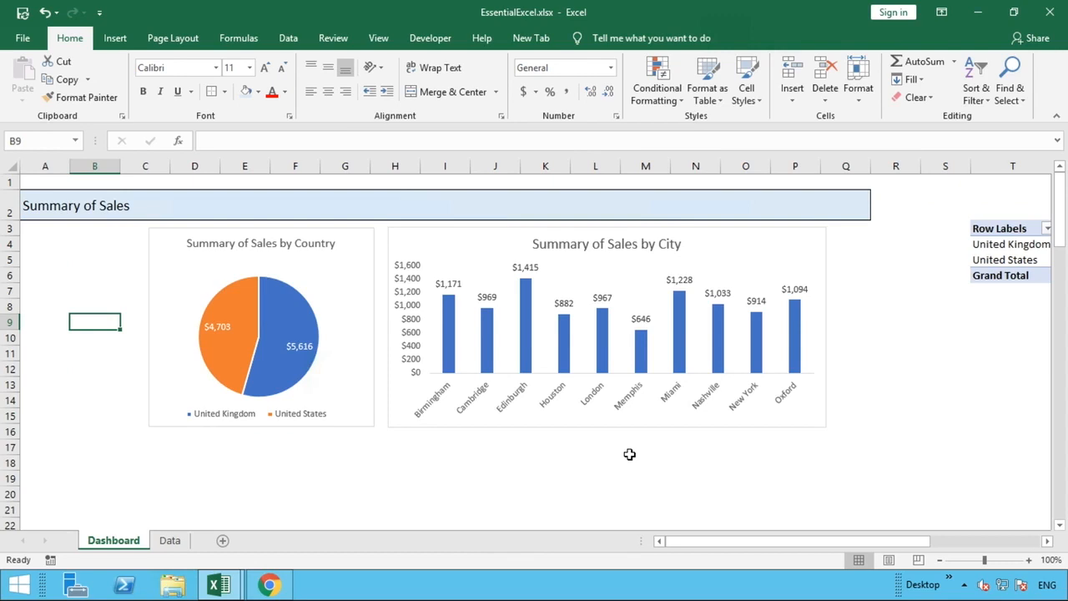
Step: Indent the title in cell A2 by one level
click(53, 207)
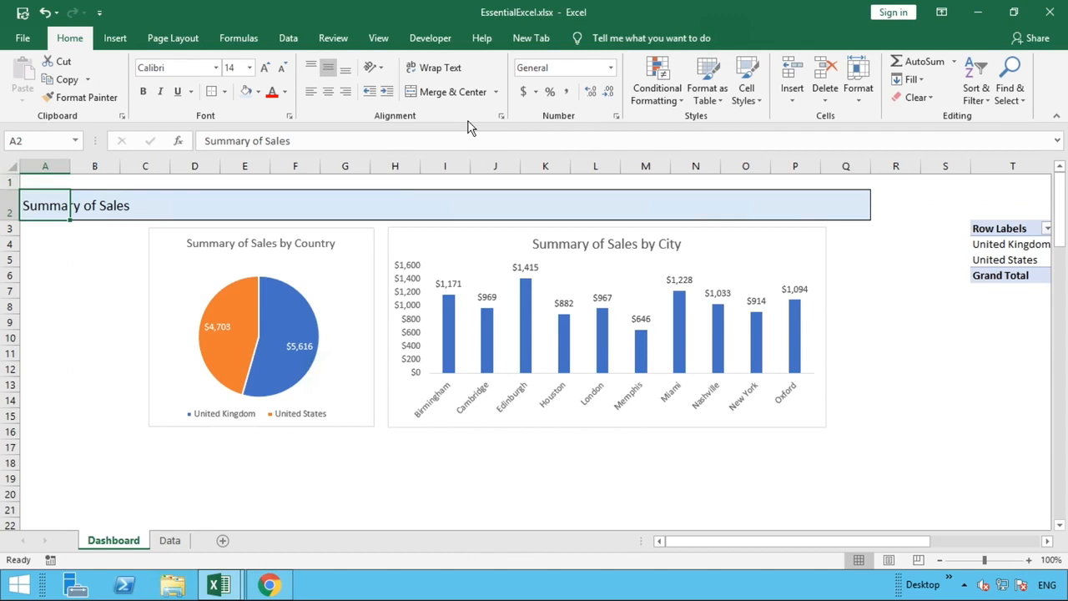
click(386, 91)
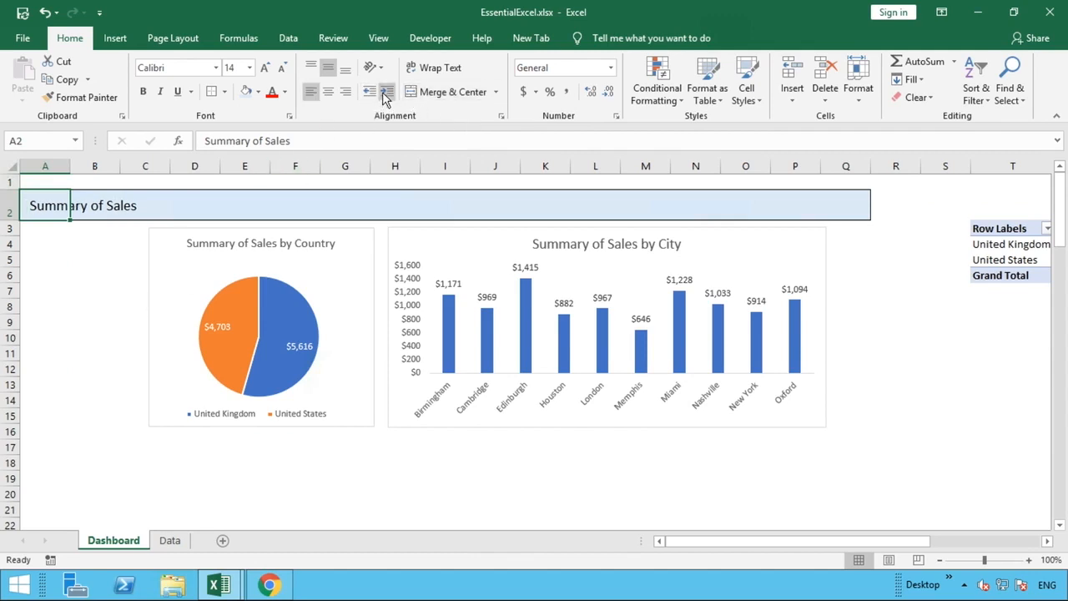
click(81, 322)
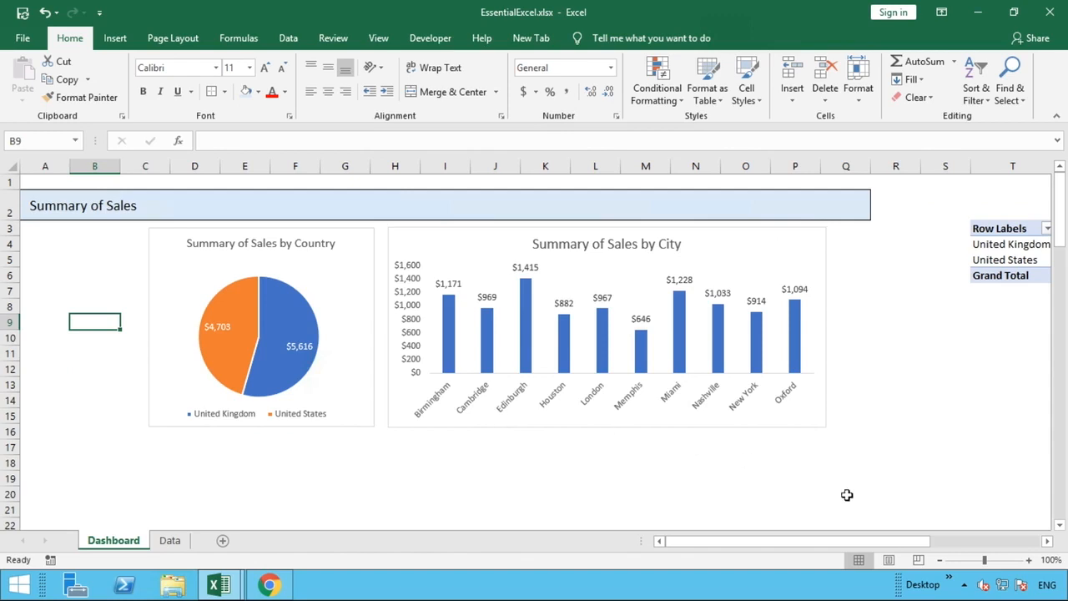
Step: Copy the city PivotTable to cell Z3 and auto-fit the widths of columns Z and AA
click(1048, 541)
drag(1047, 541, 1047, 541)
drag(487, 226, 590, 395)
right_click(590, 395)
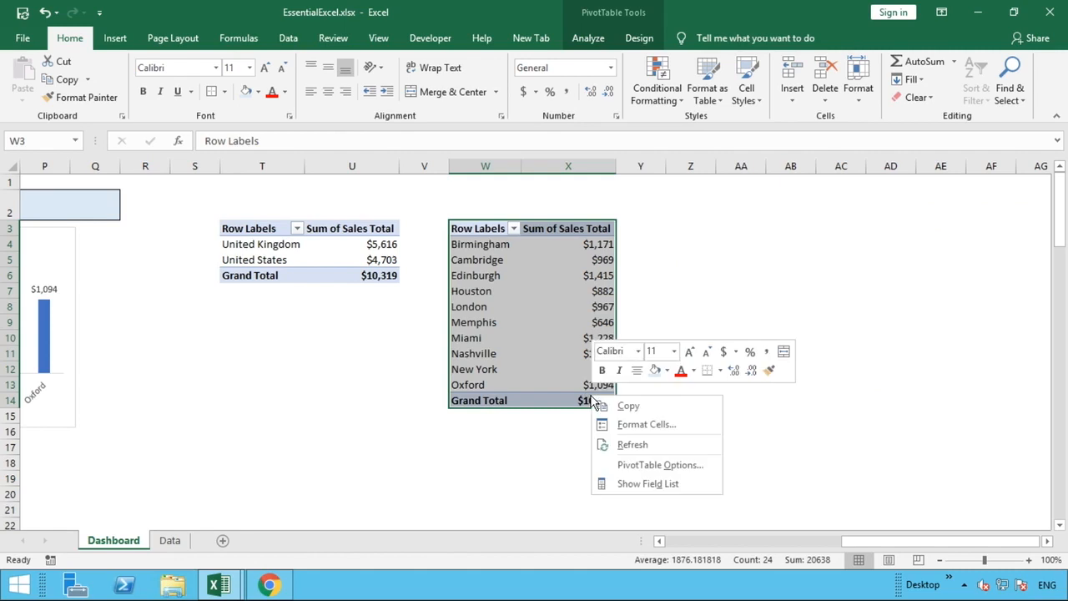
click(627, 406)
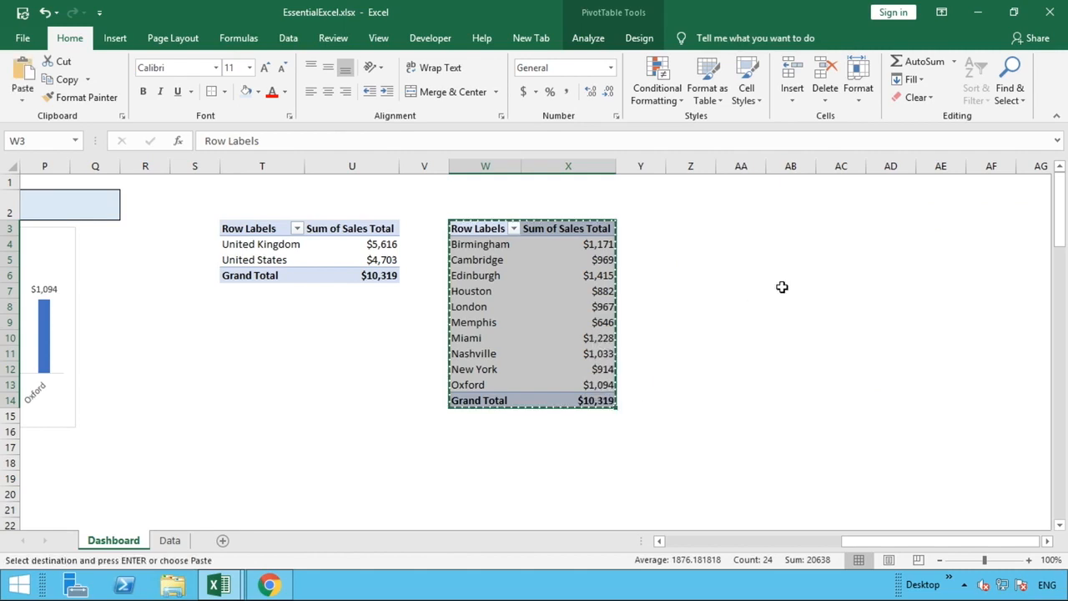
click(699, 223)
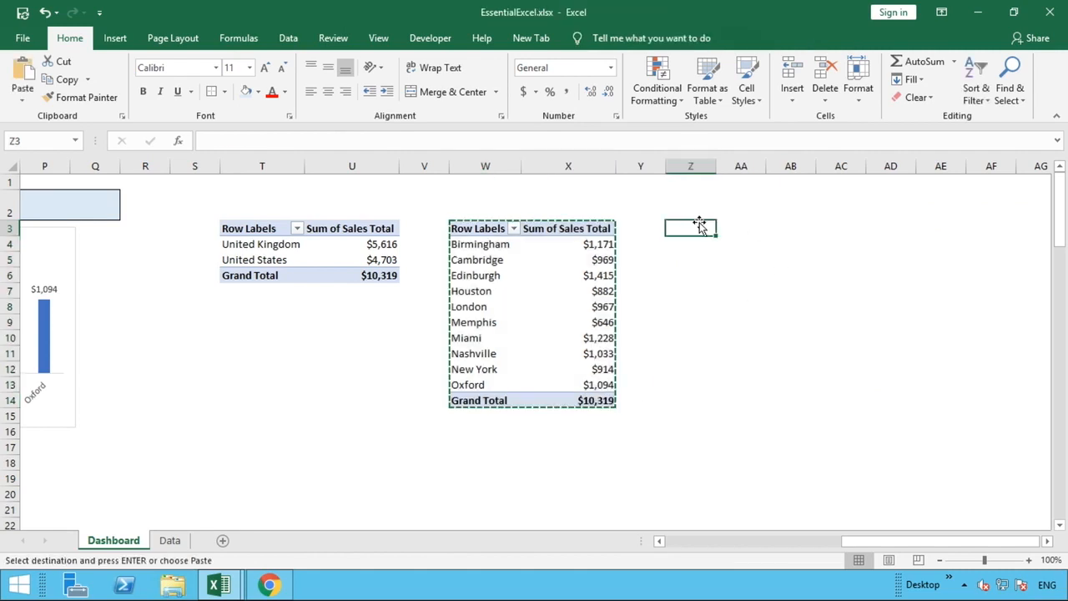
right_click(699, 225)
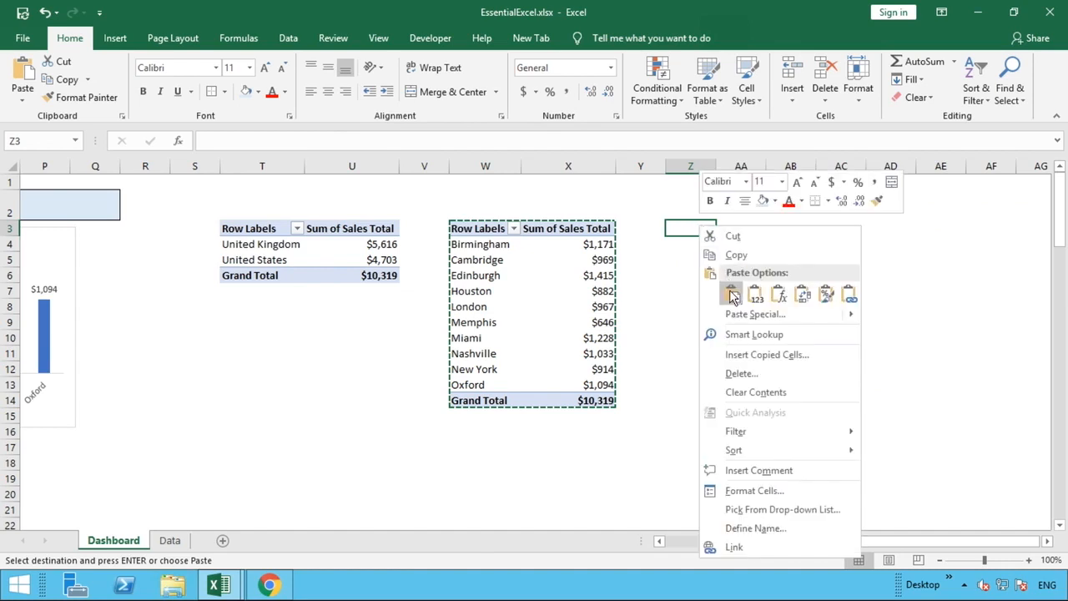
click(725, 284)
drag(707, 172, 744, 166)
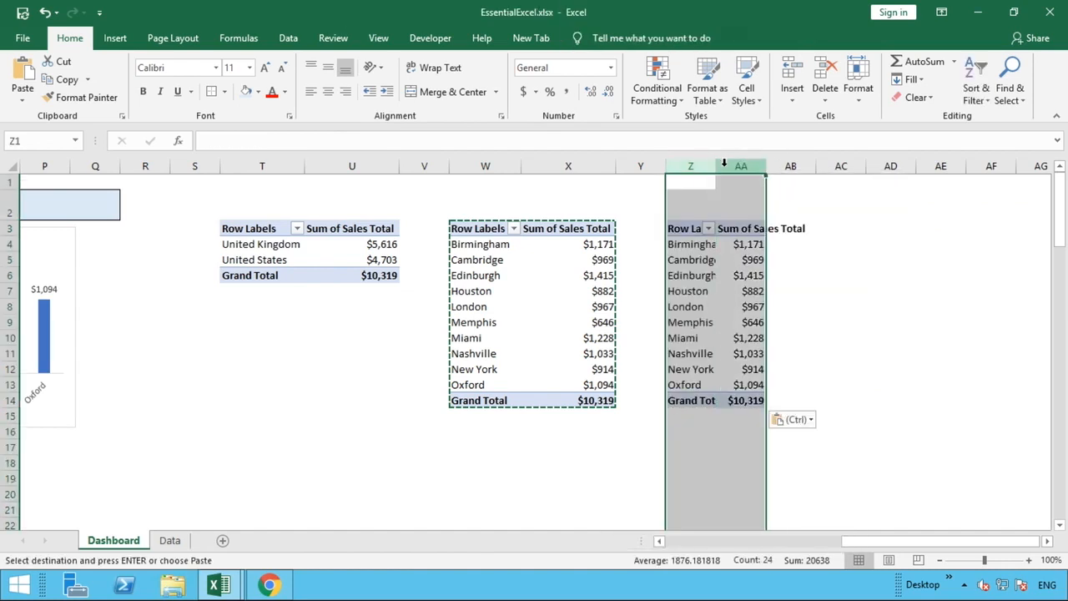
double_click(715, 165)
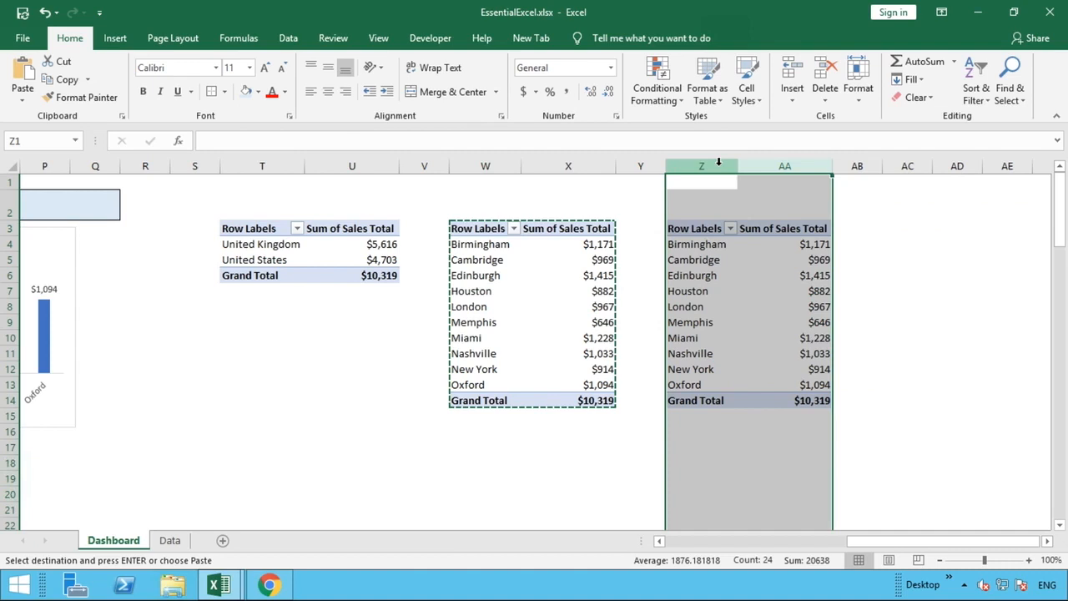
Step: Replace City with the Date field in the rows of the copied PivotTable so it groups sales by month
click(723, 263)
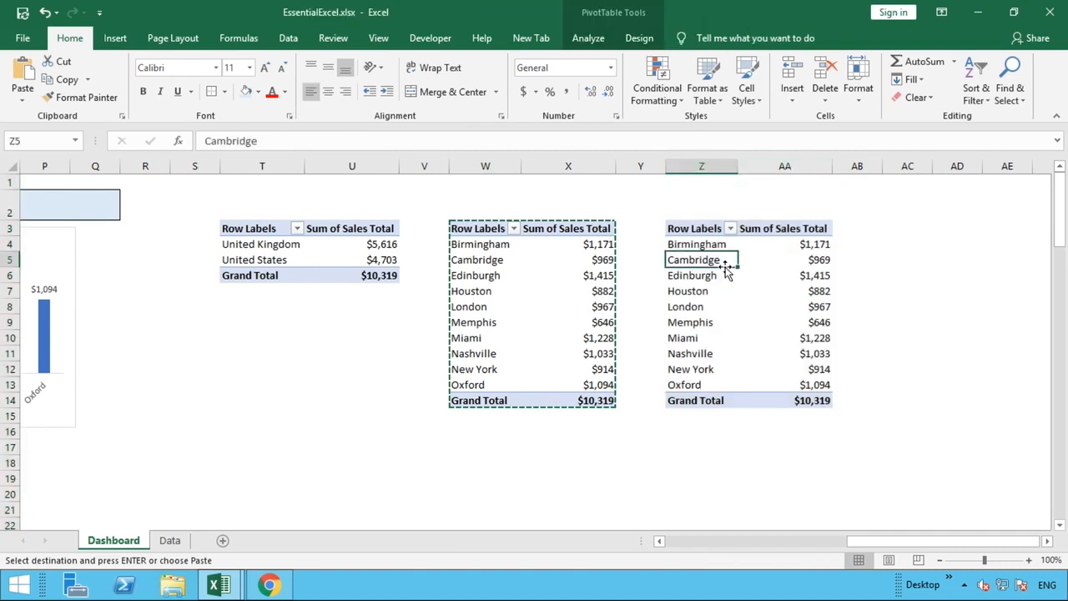
click(640, 40)
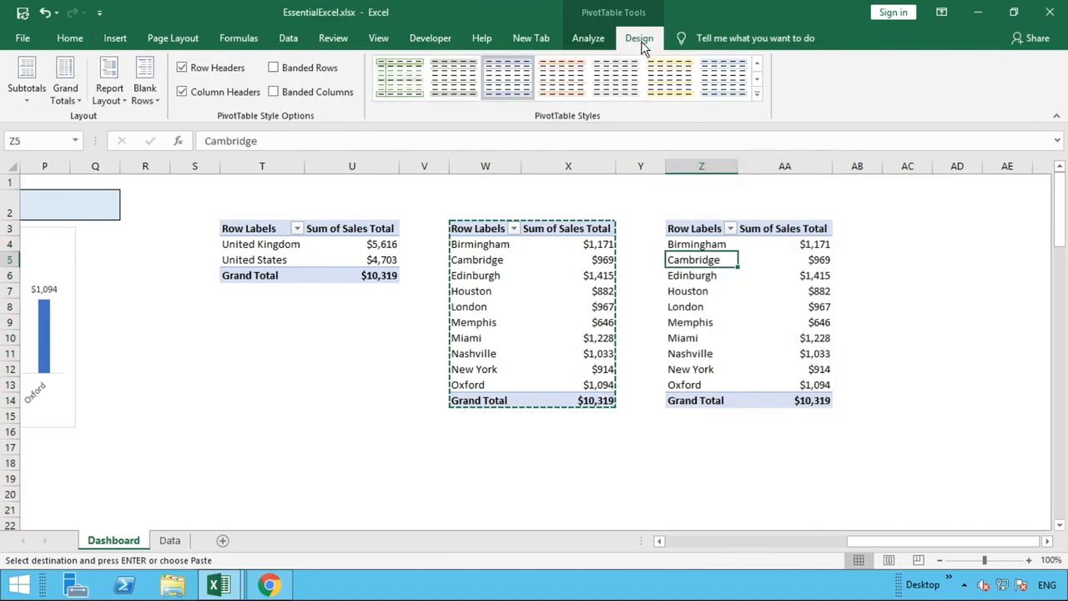
click(584, 39)
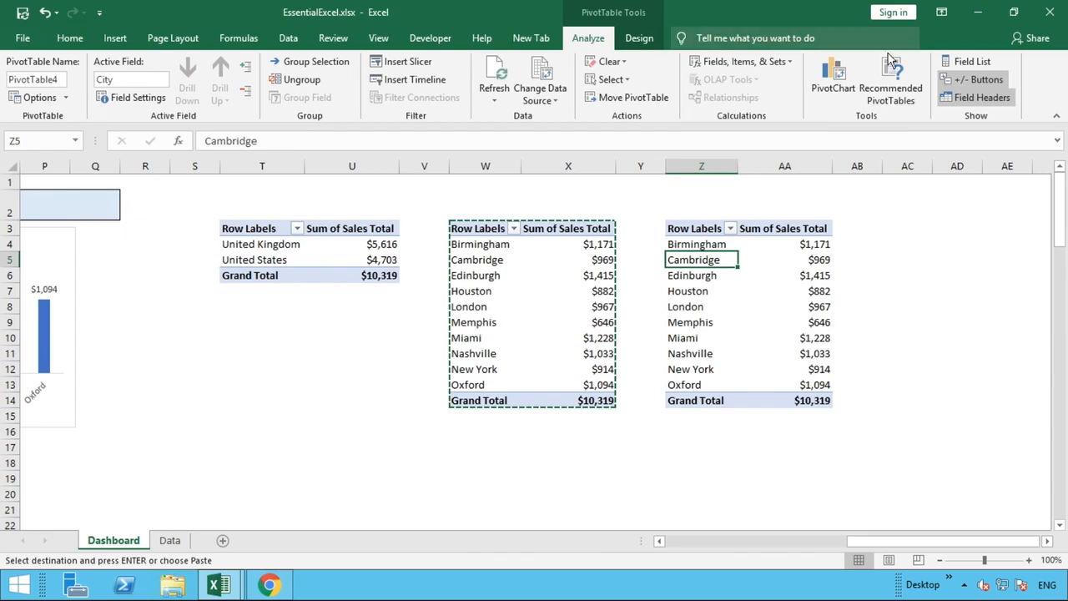
click(948, 63)
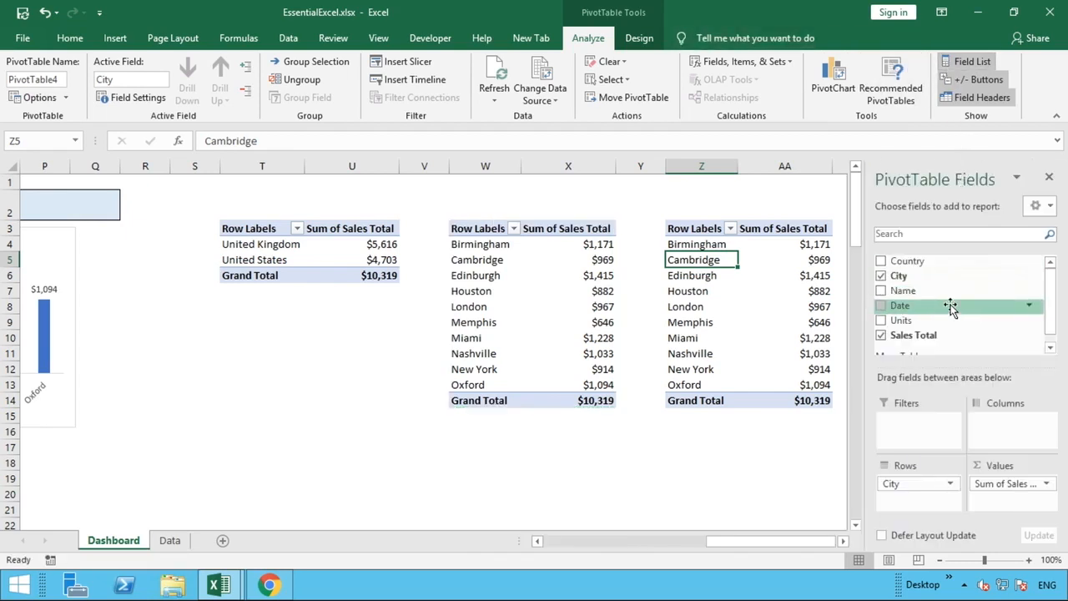
drag(951, 307, 923, 496)
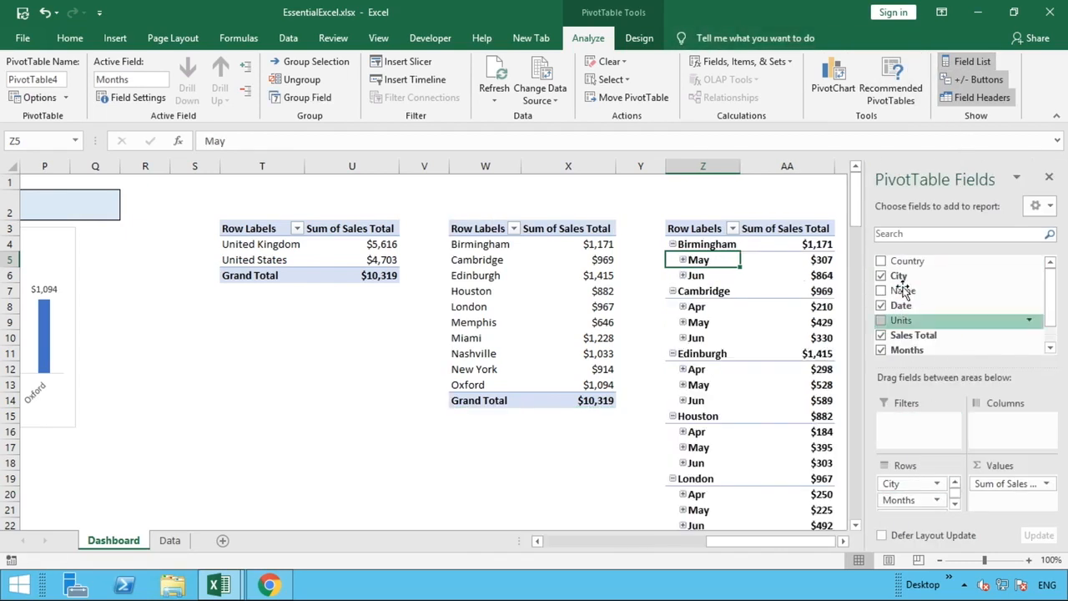
click(882, 276)
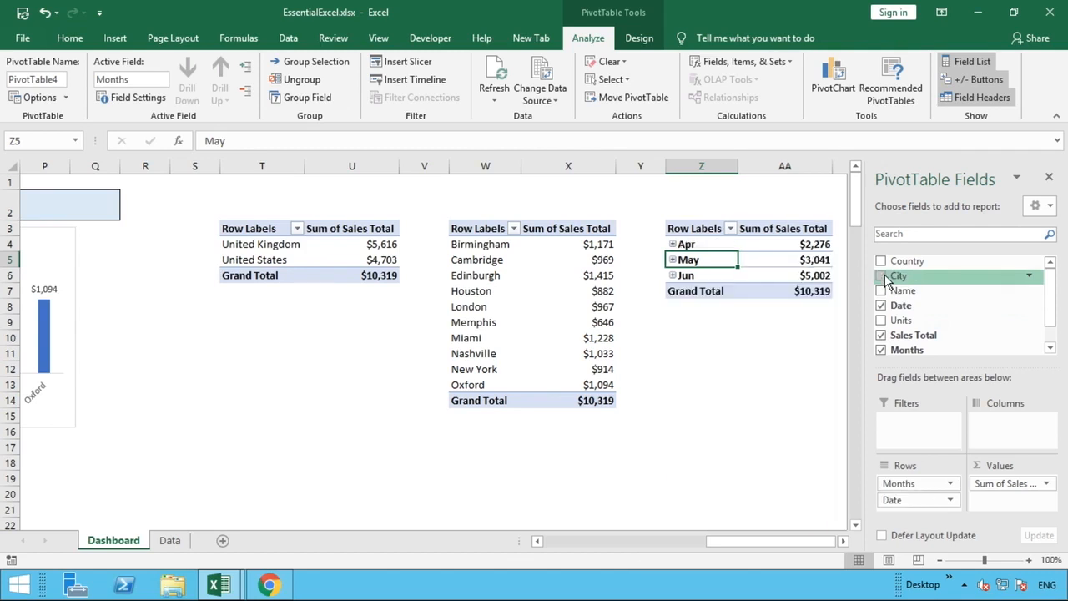
click(754, 369)
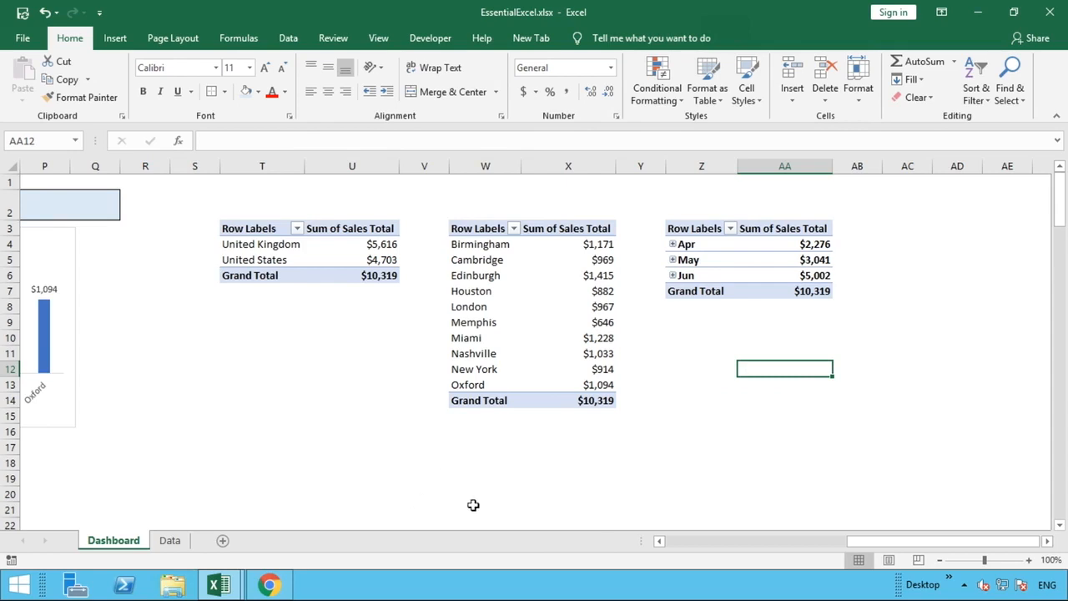
Step: Insert a clustered column PivotChart based on the monthly sales PivotTable
click(775, 295)
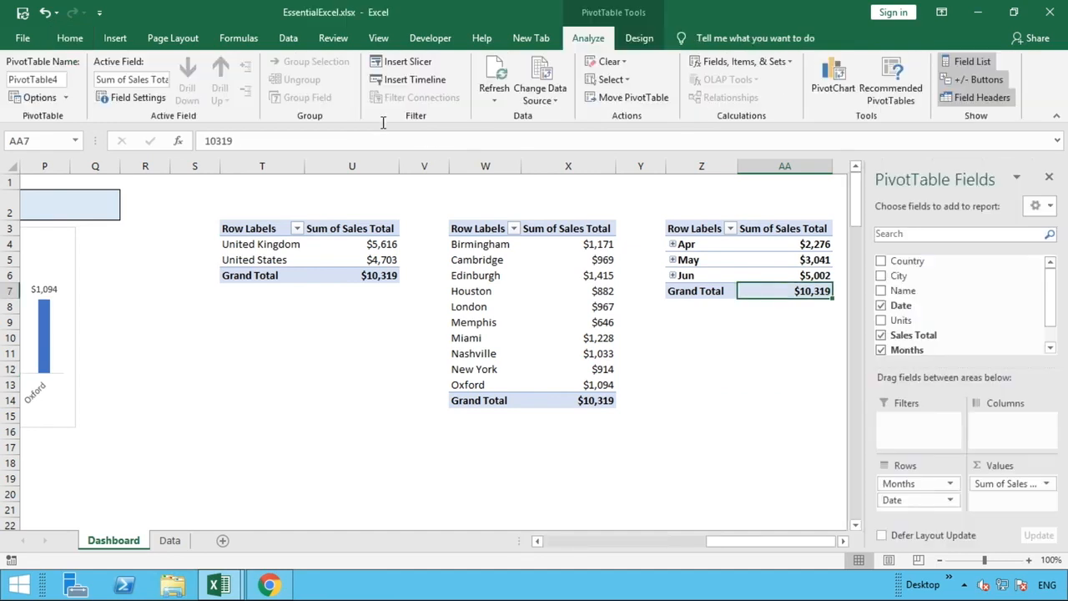
click(125, 40)
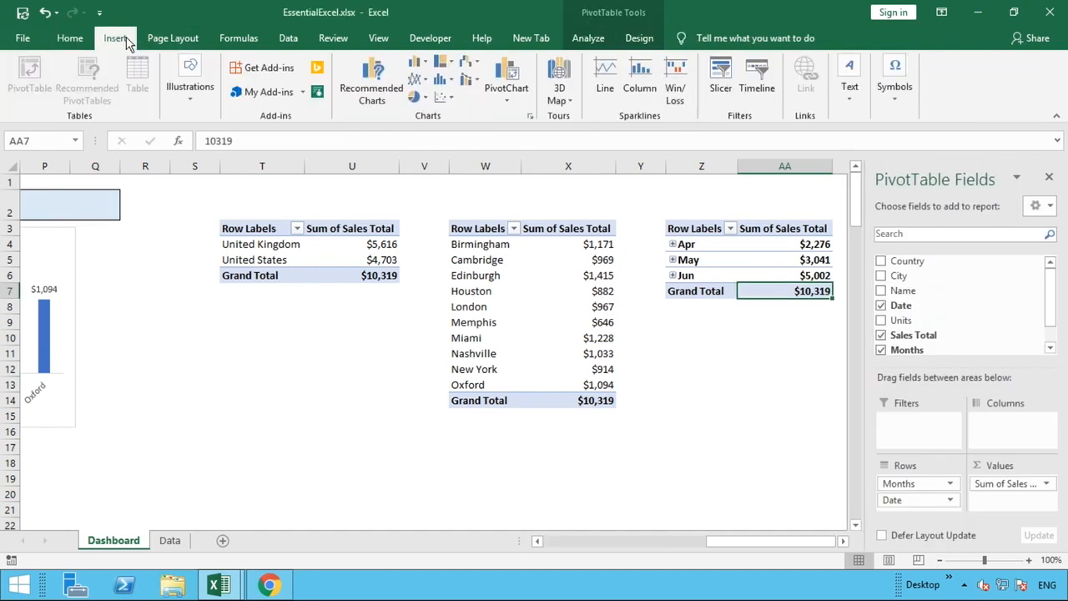
click(416, 63)
click(428, 117)
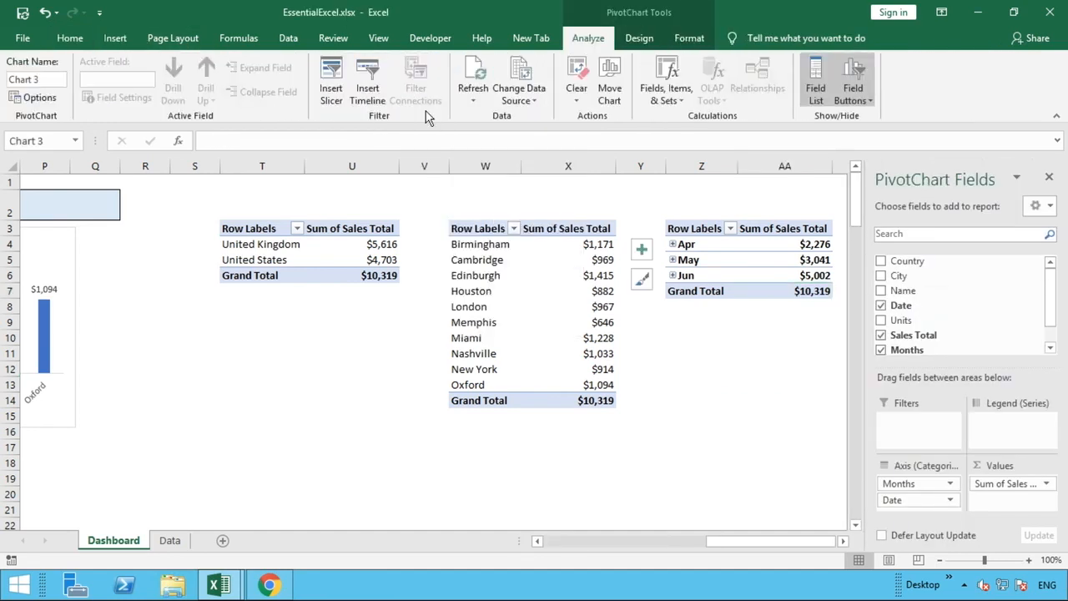
Step: Place the monthly chart below the country pie chart, aligned with its left edge, and widen it into column K
drag(730, 546, 542, 544)
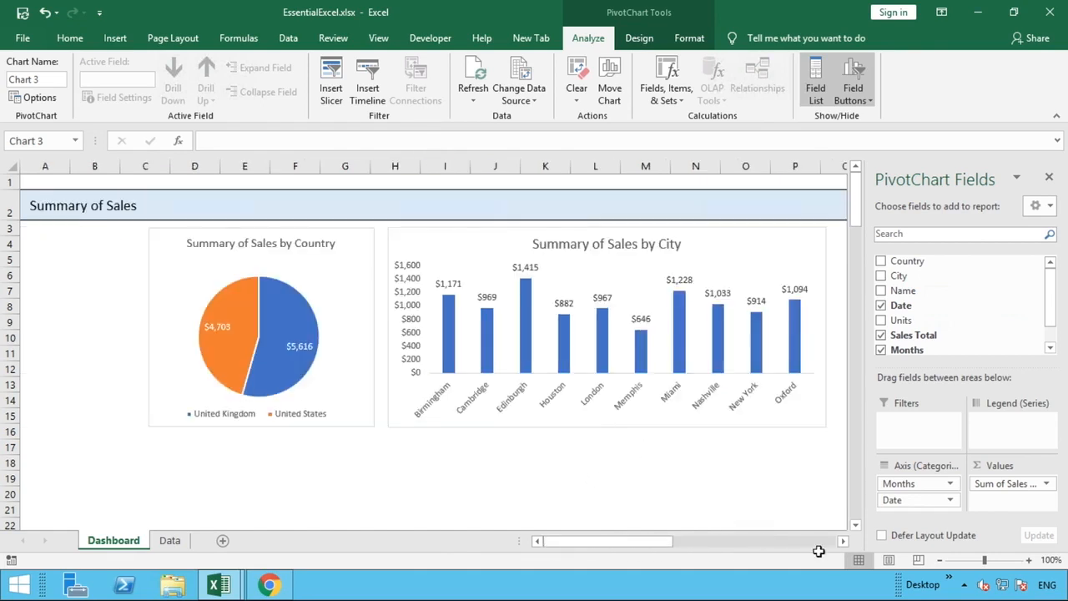
click(1049, 181)
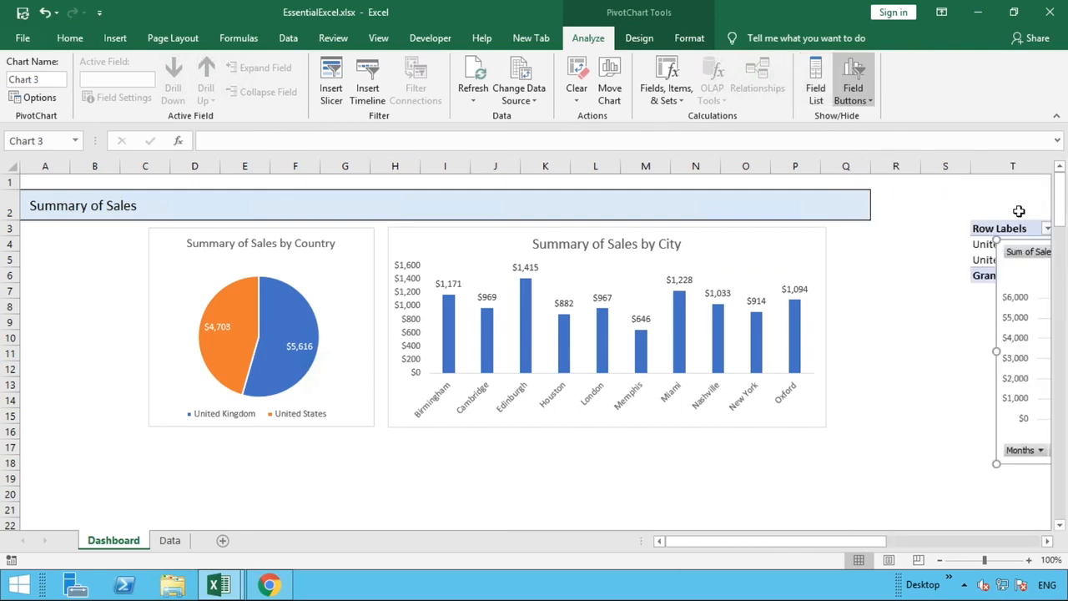
drag(1023, 251, 288, 356)
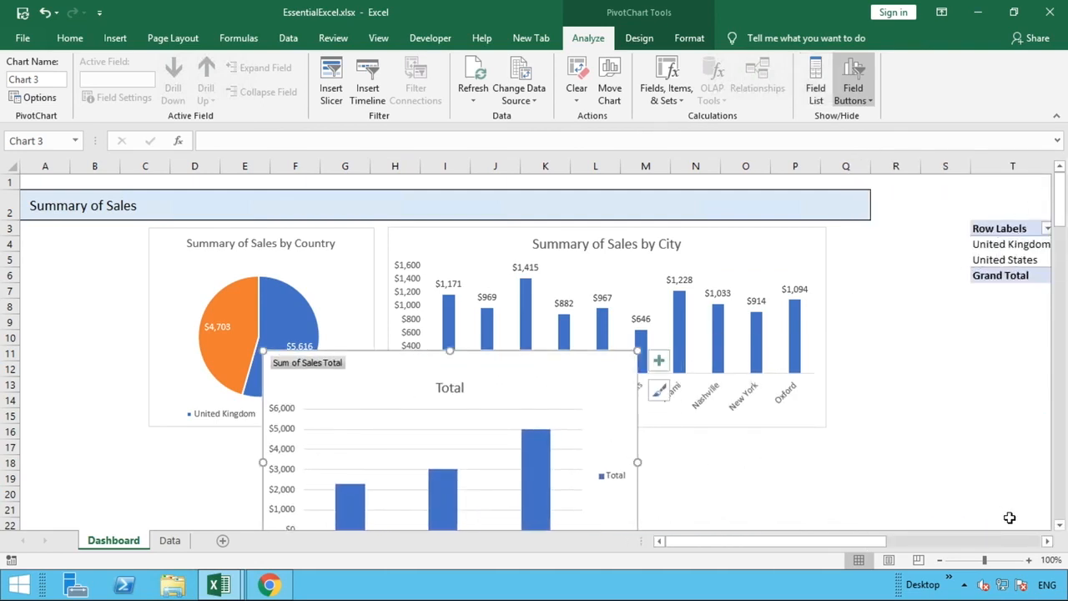
click(1060, 526)
click(1060, 526)
click(1061, 525)
click(1061, 526)
click(1061, 525)
click(1060, 525)
click(1061, 526)
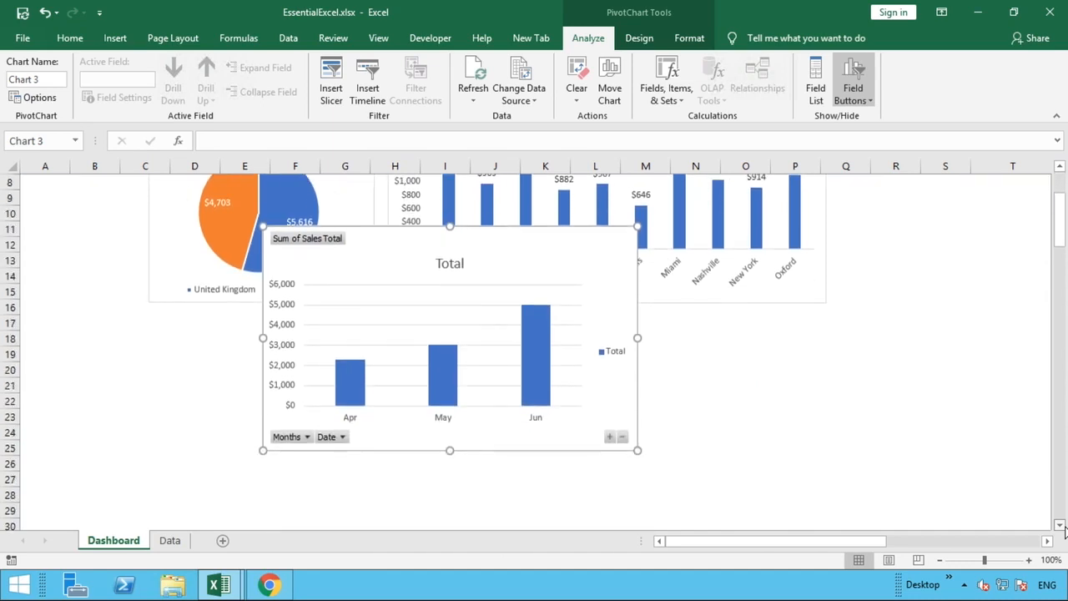
click(1060, 526)
drag(550, 231, 436, 319)
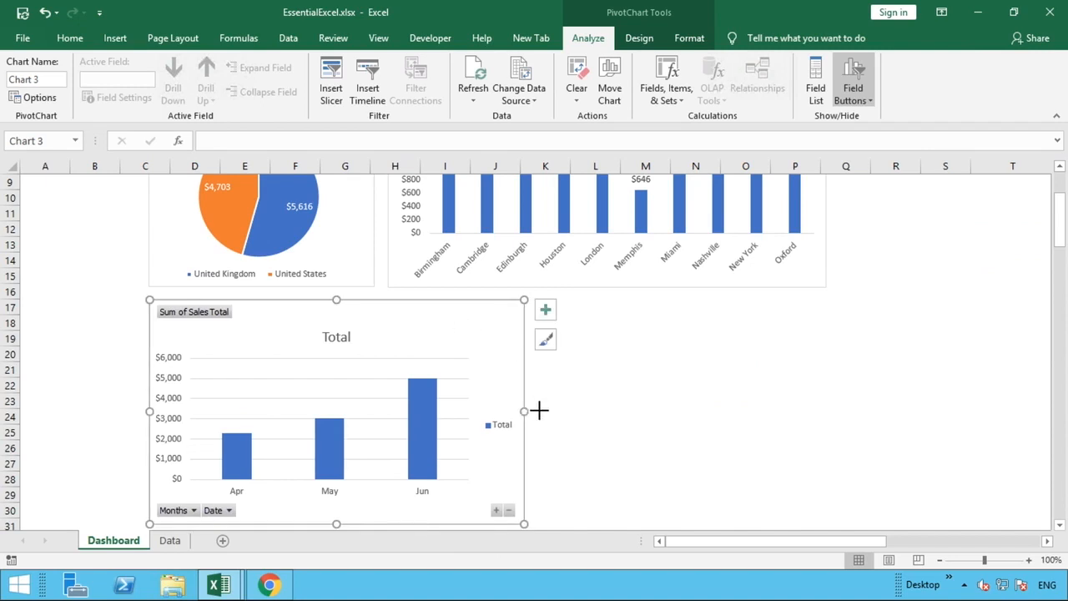
drag(538, 409, 552, 409)
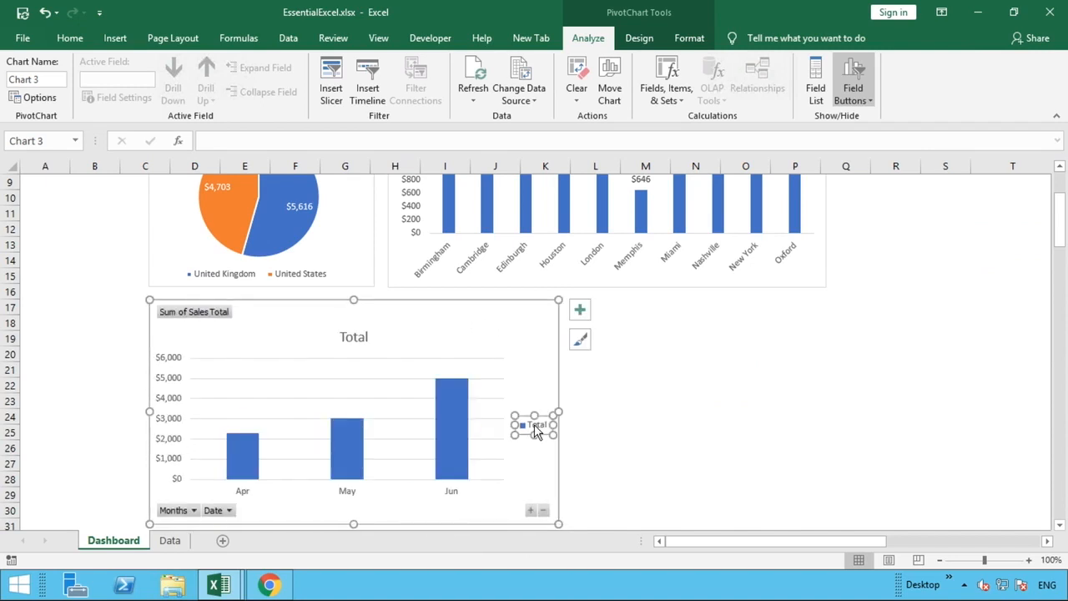
Step: Delete the legend from the monthly sales chart and hide all its field buttons
right_click(535, 425)
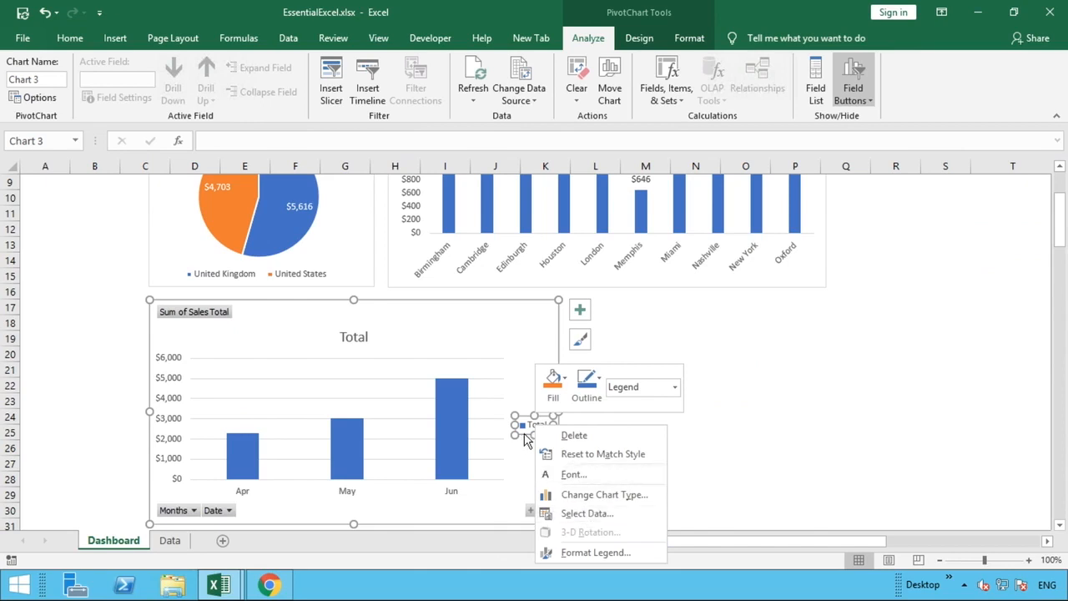
click(523, 431)
key(Delete)
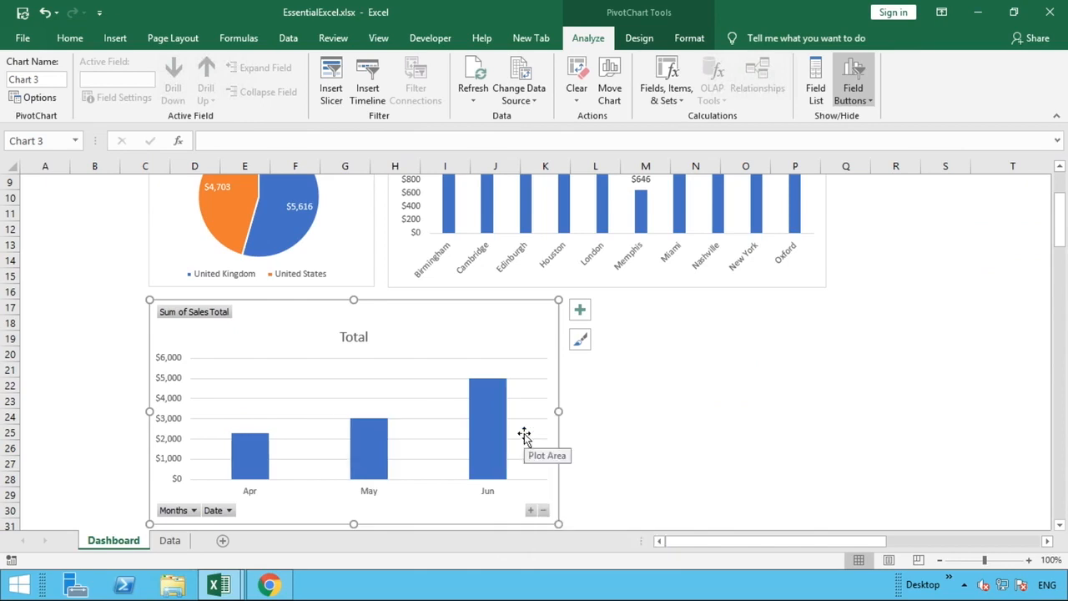
right_click(176, 323)
click(243, 489)
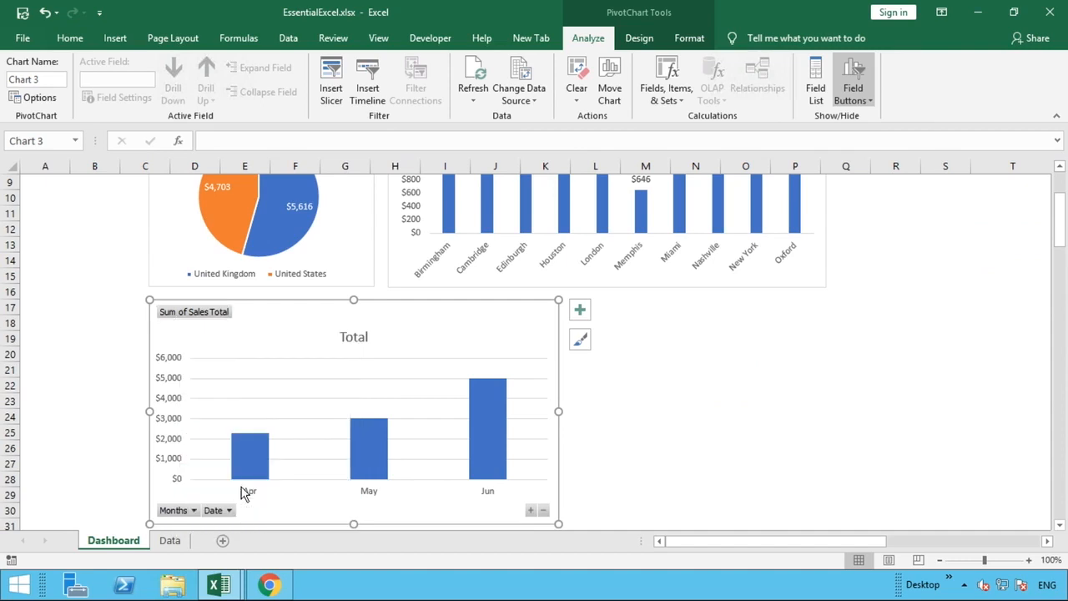
Step: Add data labels to the monthly sales columns and set the chart's major gridlines to No line
right_click(375, 443)
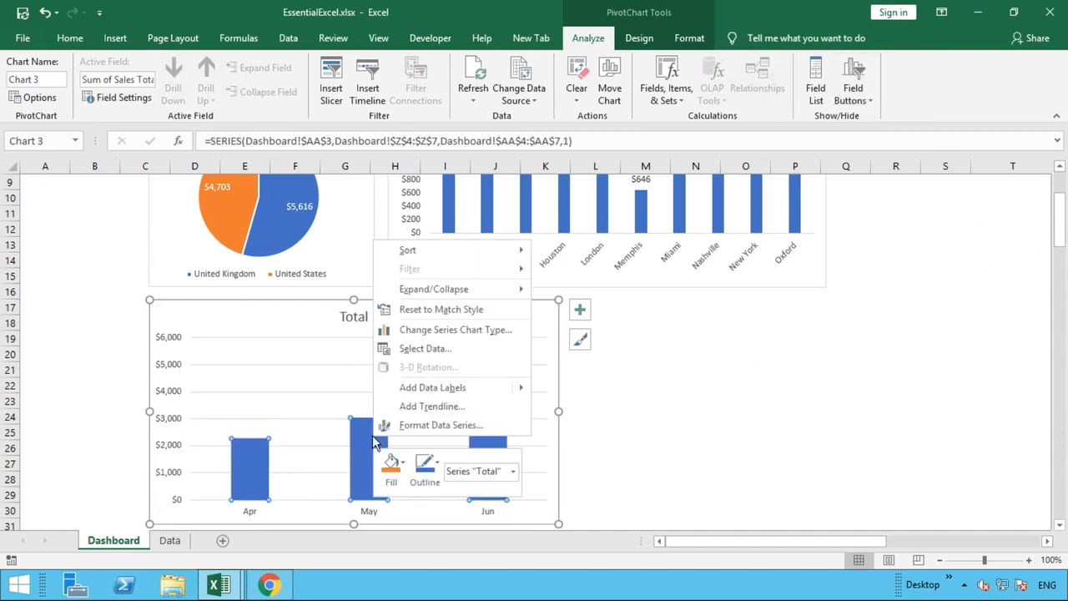
click(434, 389)
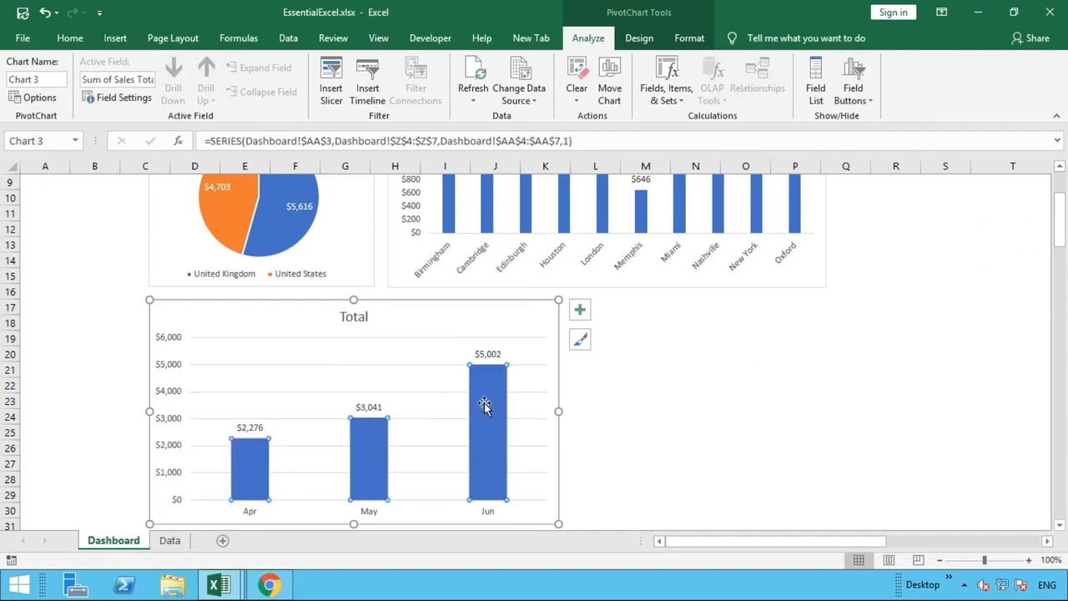
click(421, 338)
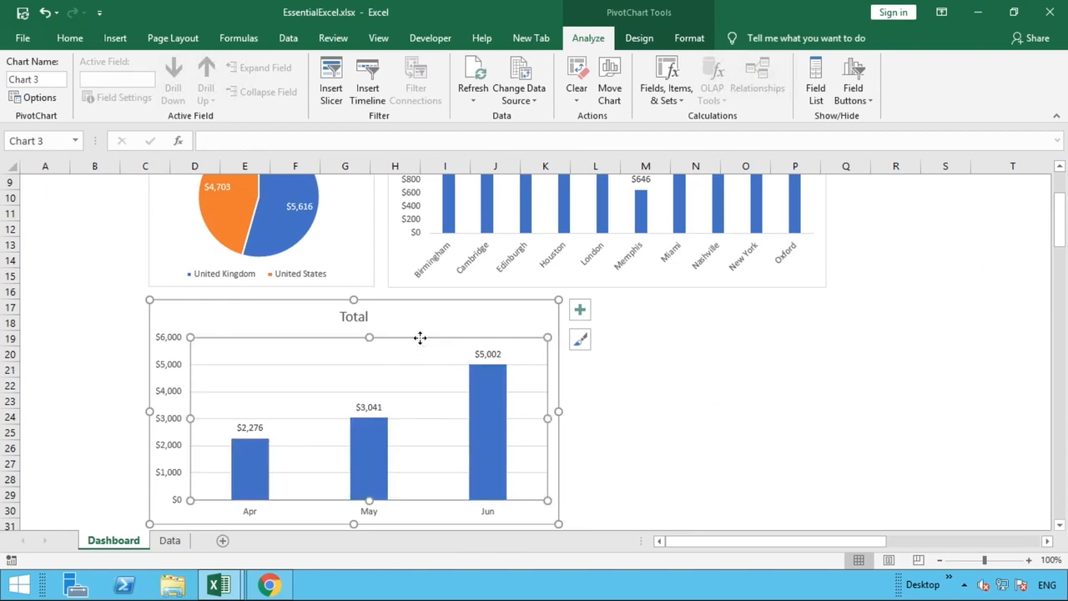
right_click(414, 369)
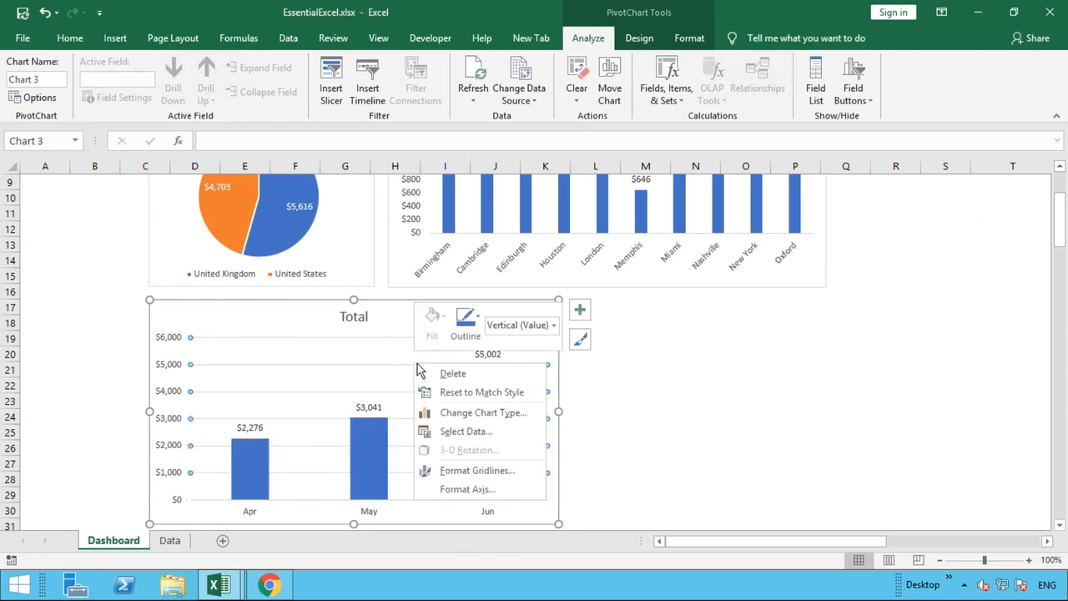
click(469, 472)
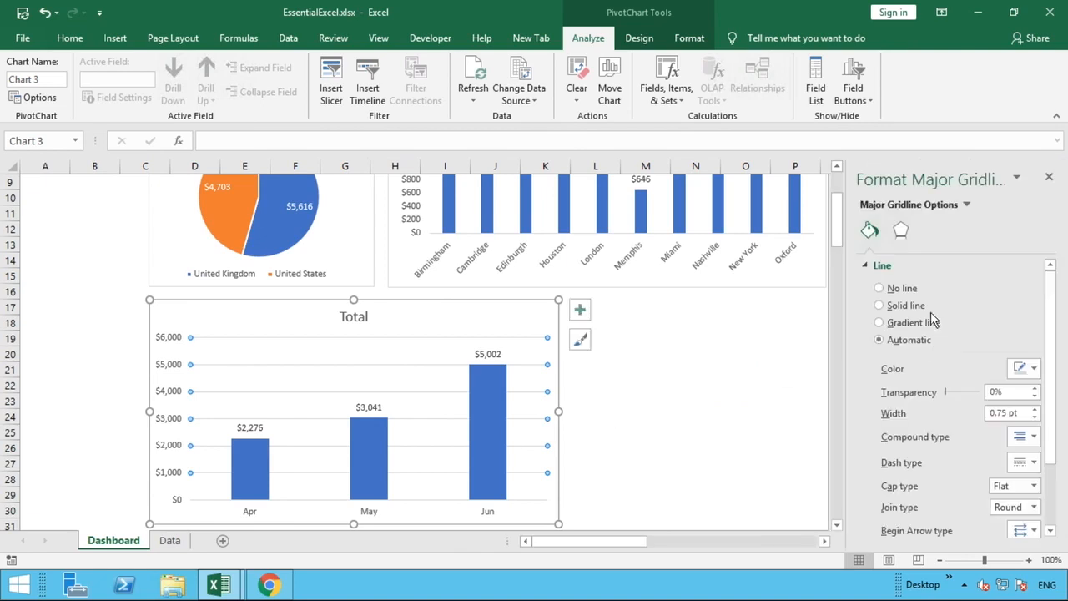
click(879, 288)
click(1050, 178)
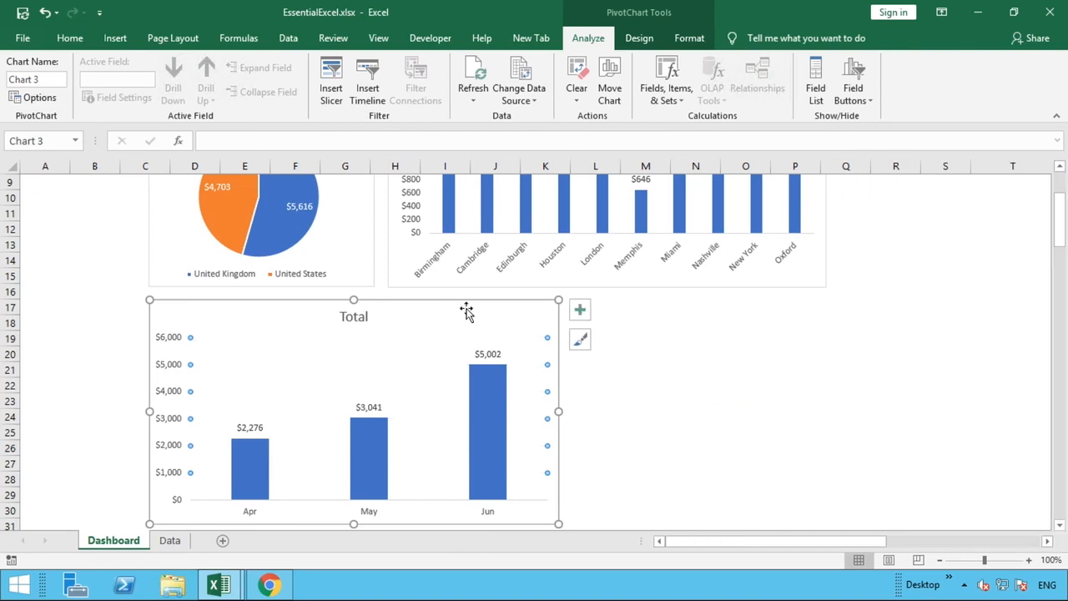
Step: Change the monthly sales chart's title to "Summary of Sales by Month" and close the formatting pane
double_click(353, 318)
double_click(353, 317)
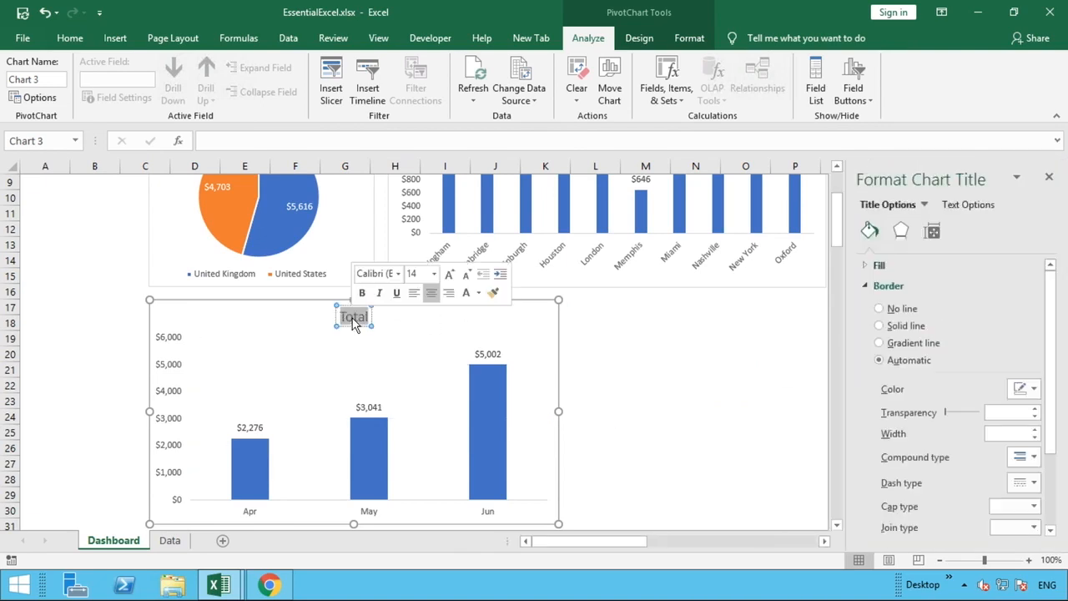
text(Summary)
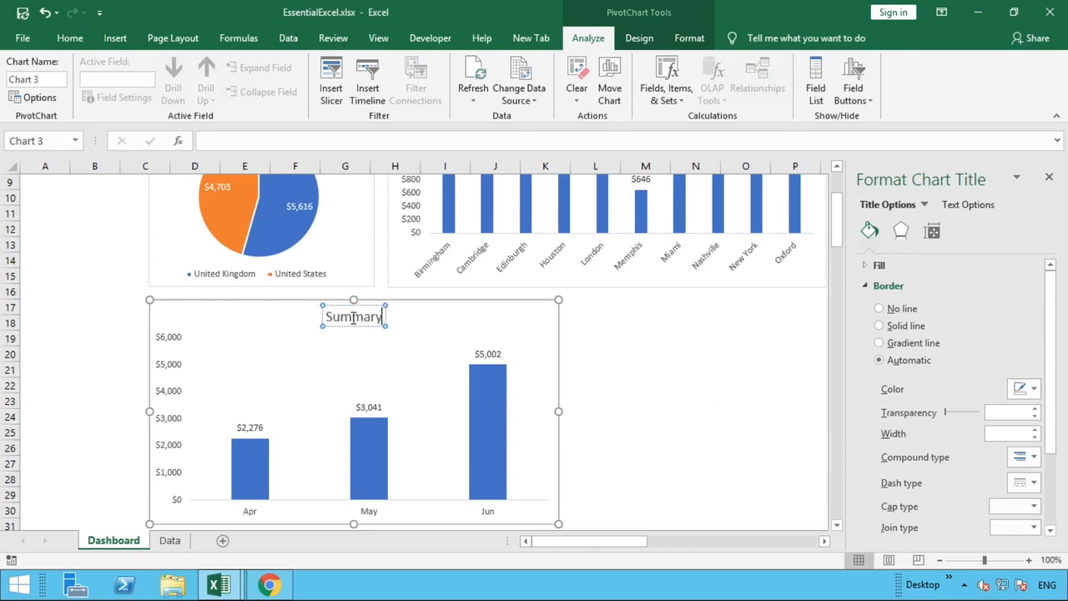
text( of Sales)
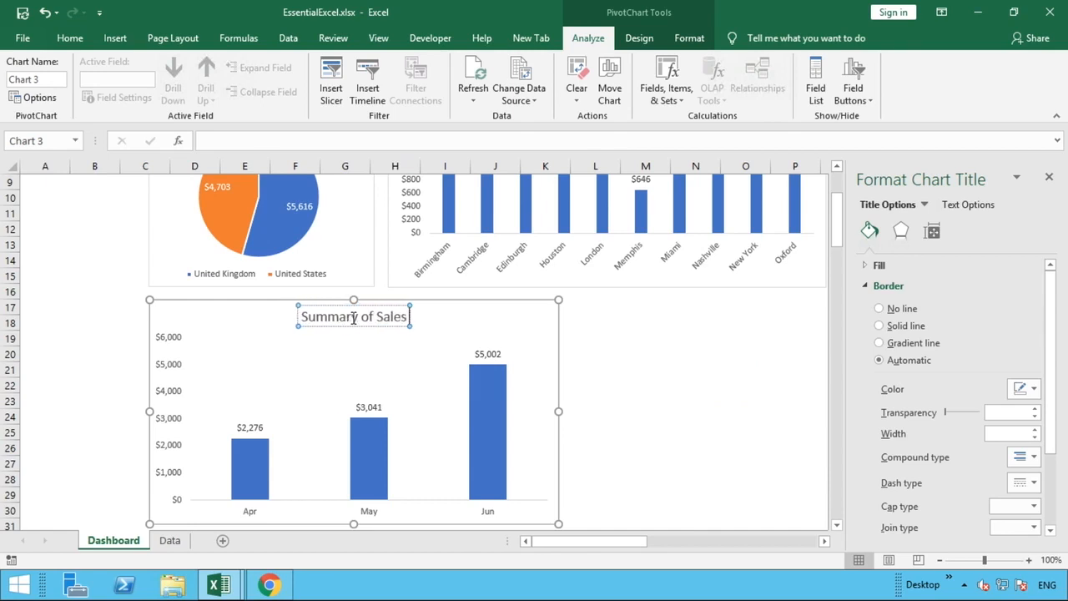
text( by)
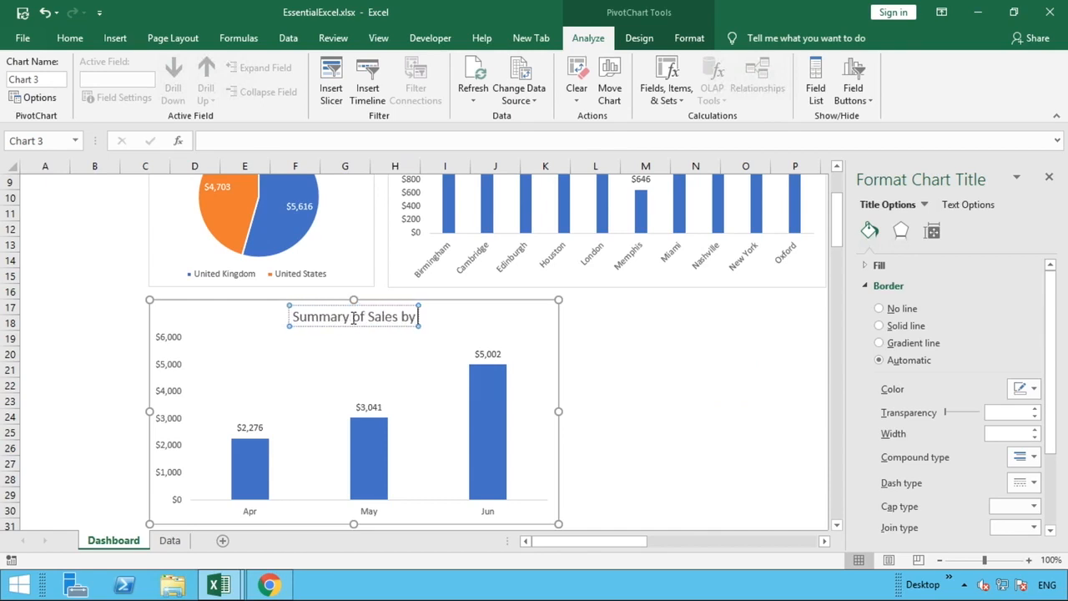
text( Month)
click(715, 399)
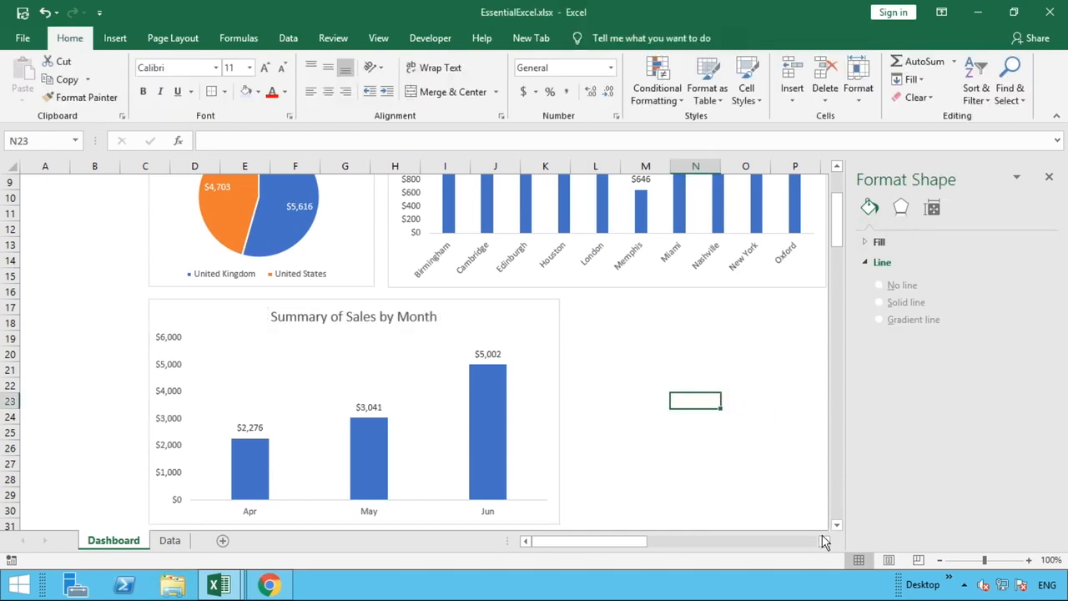
click(1049, 176)
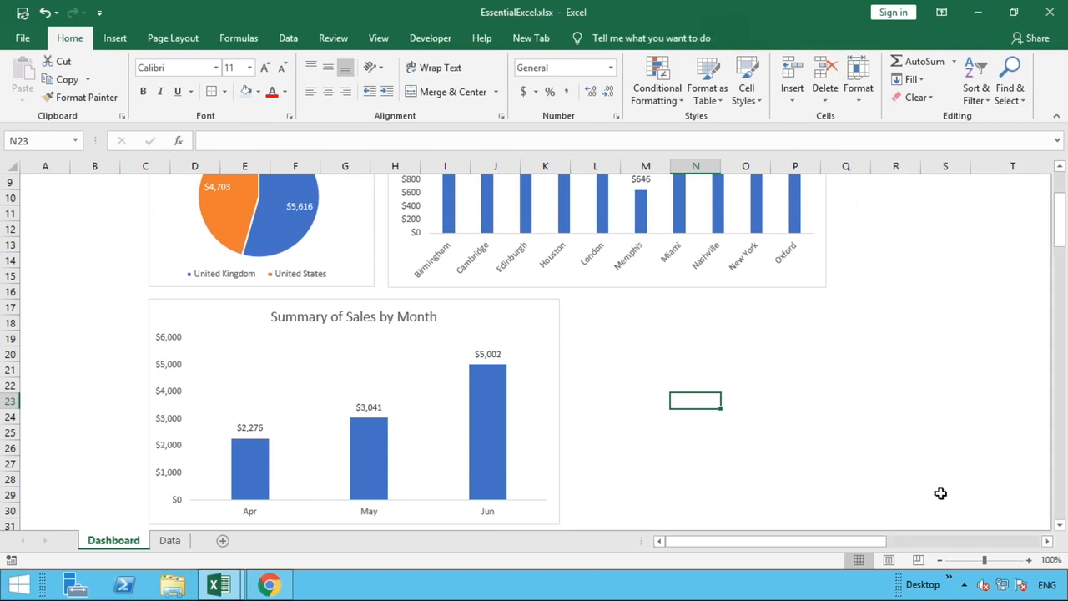
Step: Copy the whole monthly sales PivotTable and paste the duplicate at cell AC3
click(1047, 541)
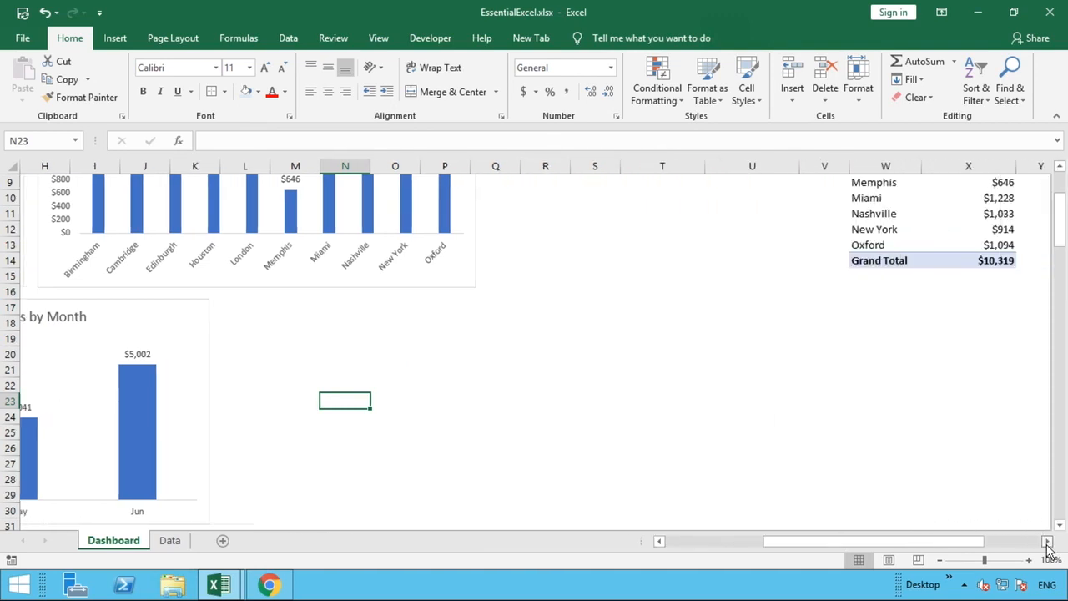
click(1047, 540)
click(1060, 170)
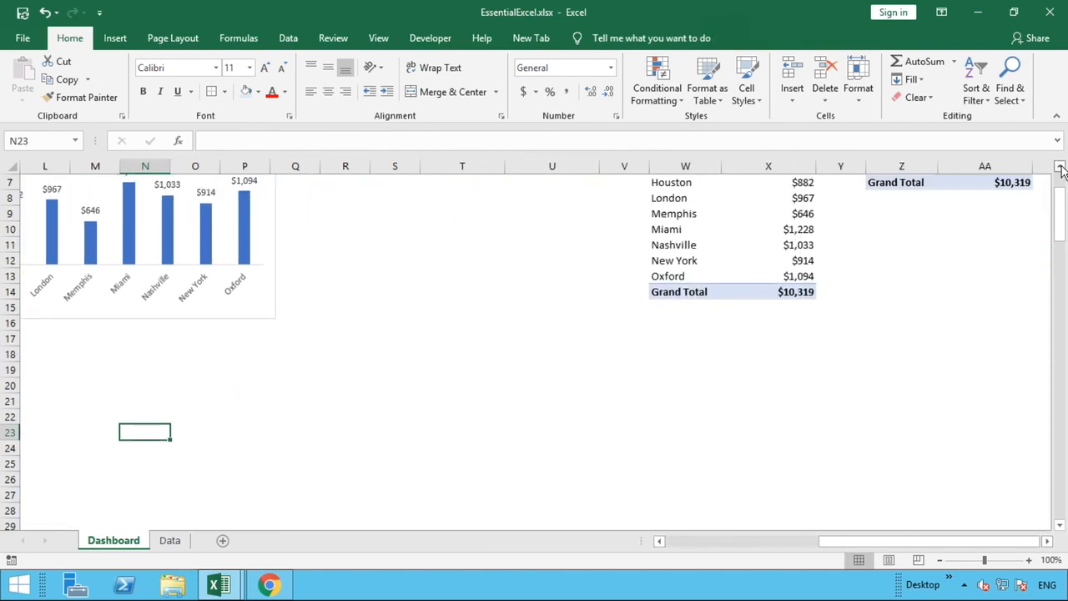
click(1060, 170)
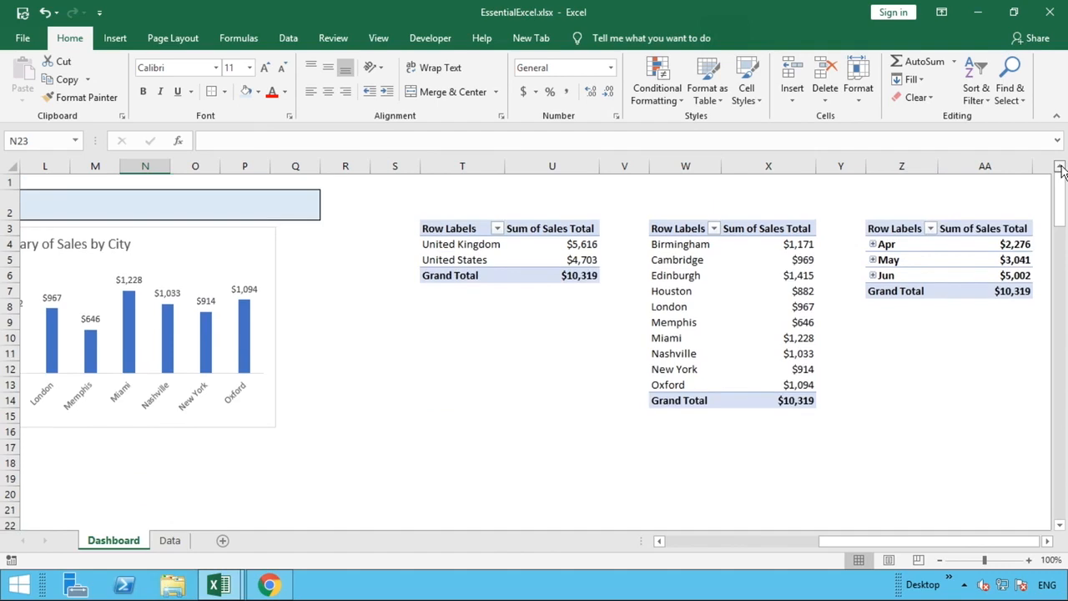
click(1049, 541)
click(1049, 541)
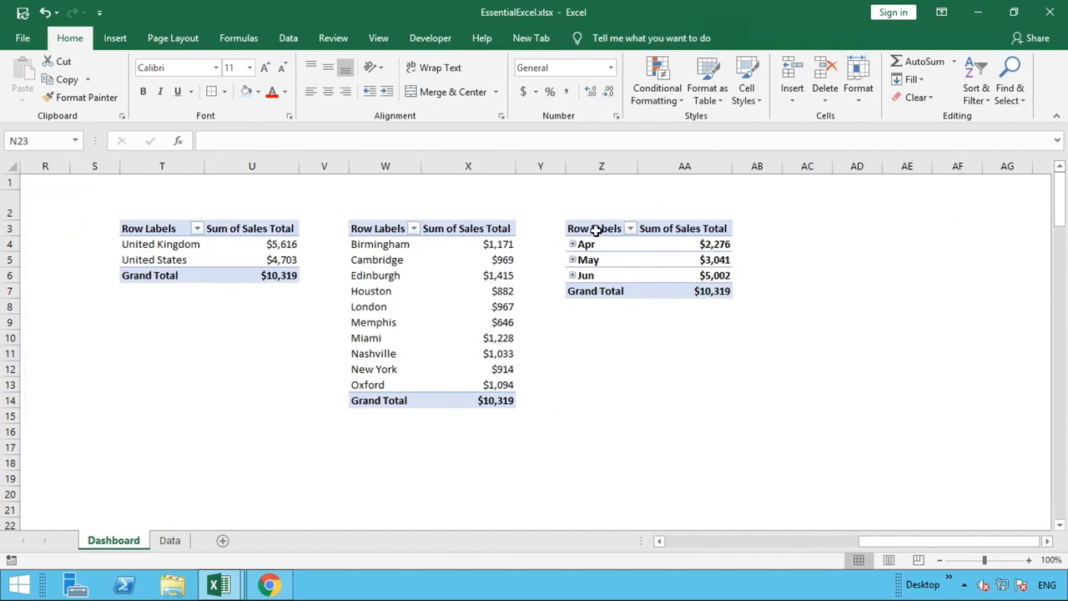
drag(595, 230, 688, 286)
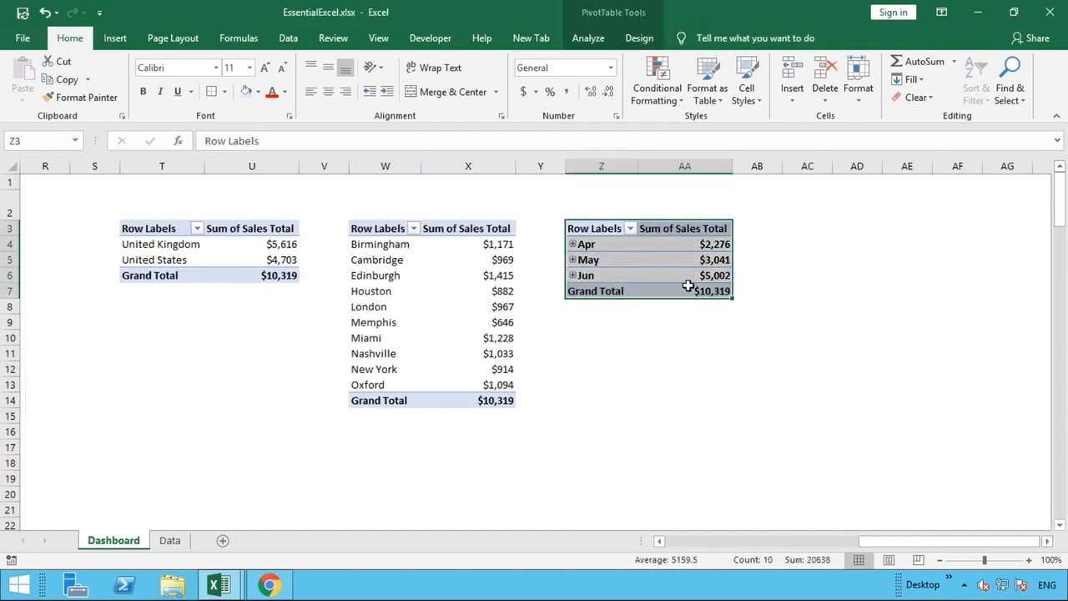
click(688, 286)
click(618, 230)
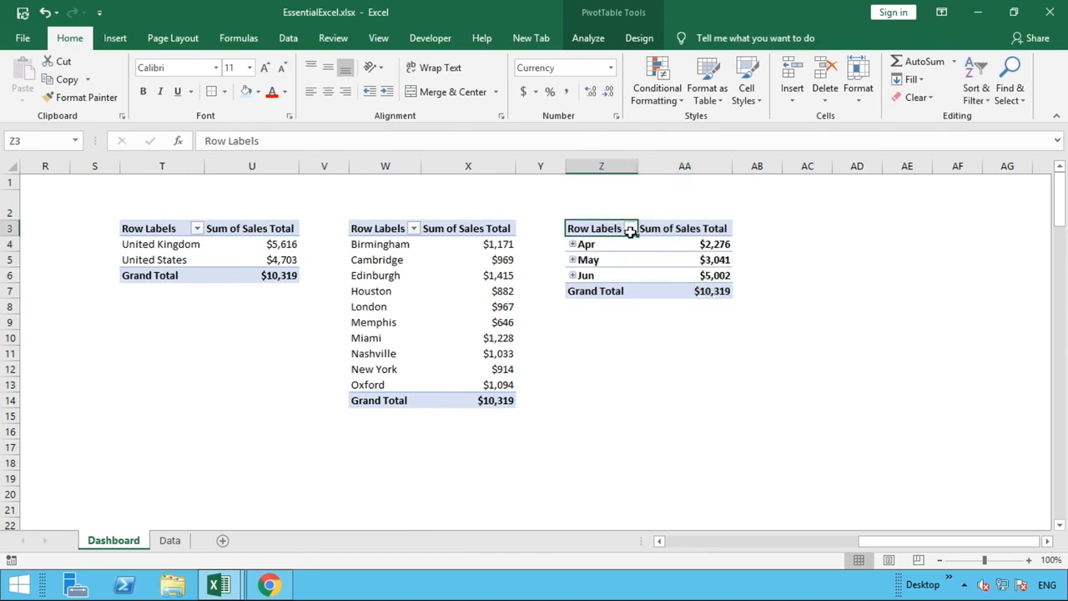
drag(630, 232, 685, 287)
right_click(685, 287)
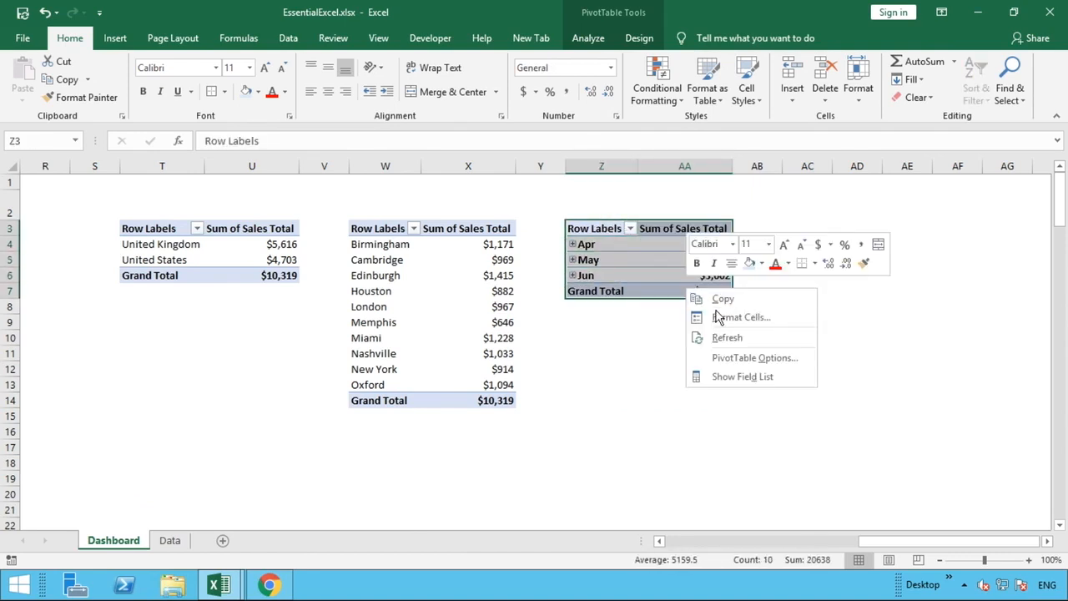
click(721, 298)
click(820, 227)
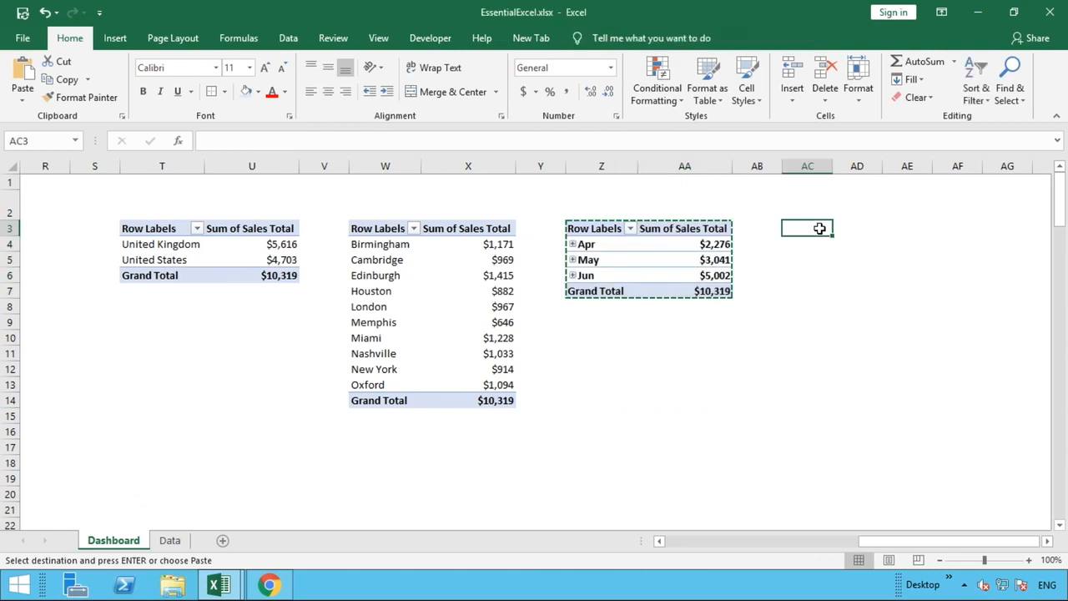
right_click(819, 228)
click(822, 299)
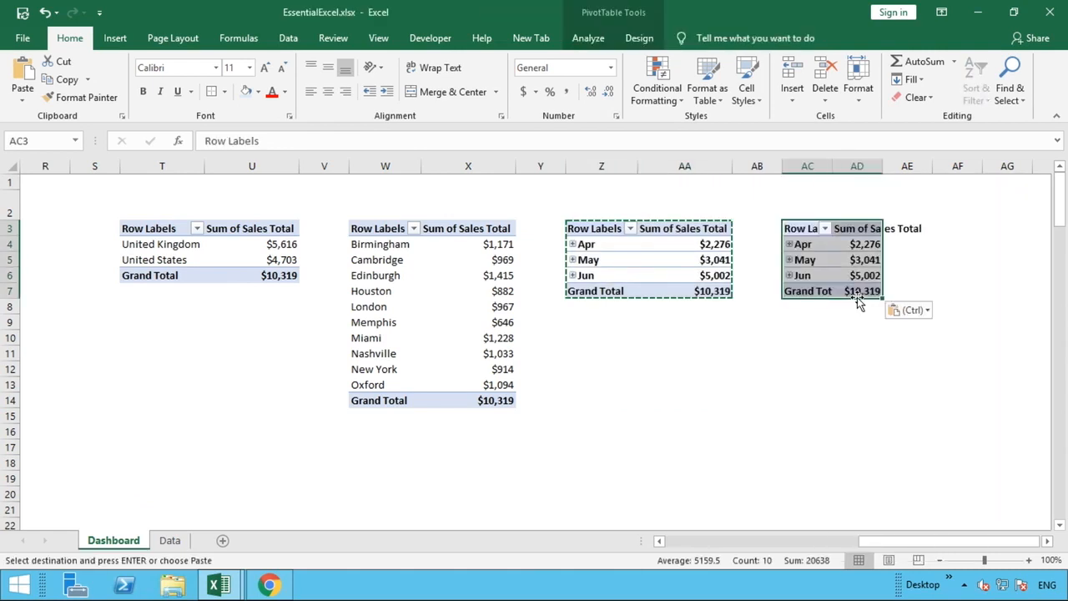
Step: In the copied PivotTable, remove the Date and Months fields and use Name as the row field
click(834, 247)
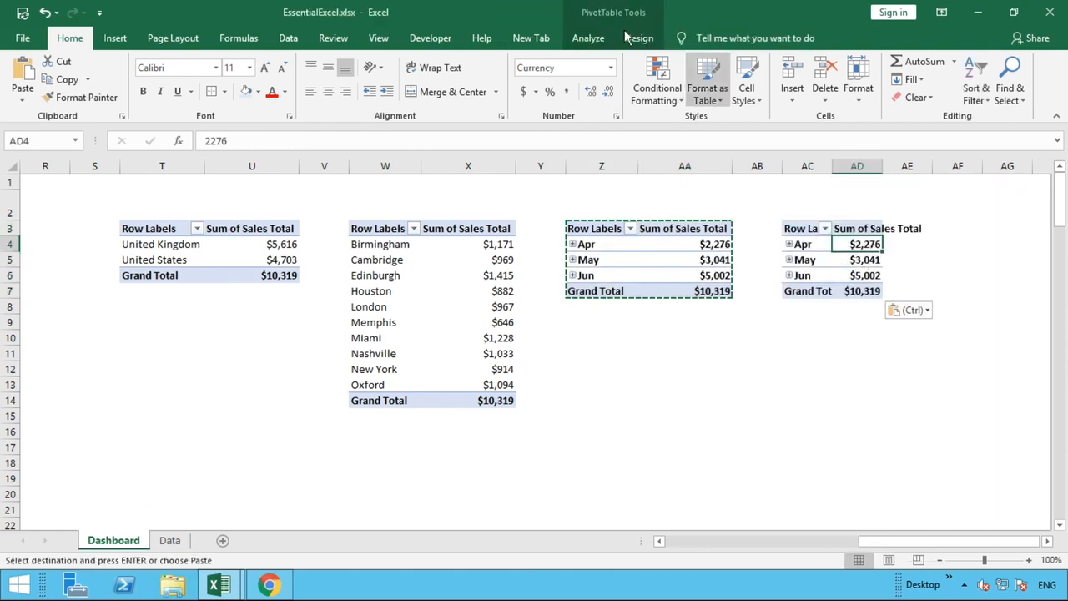
click(593, 38)
click(970, 61)
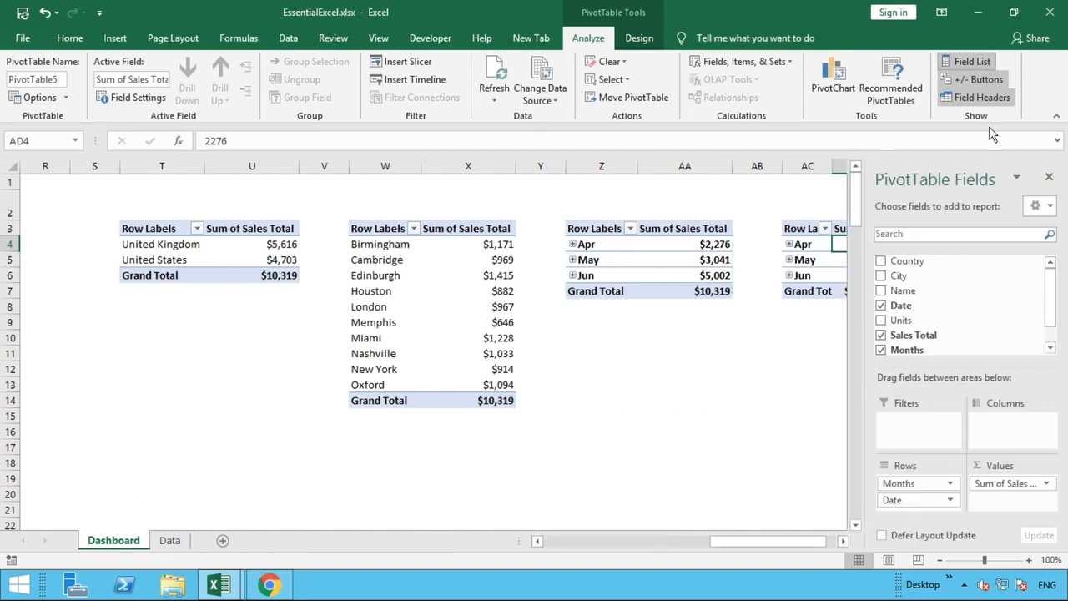
click(882, 307)
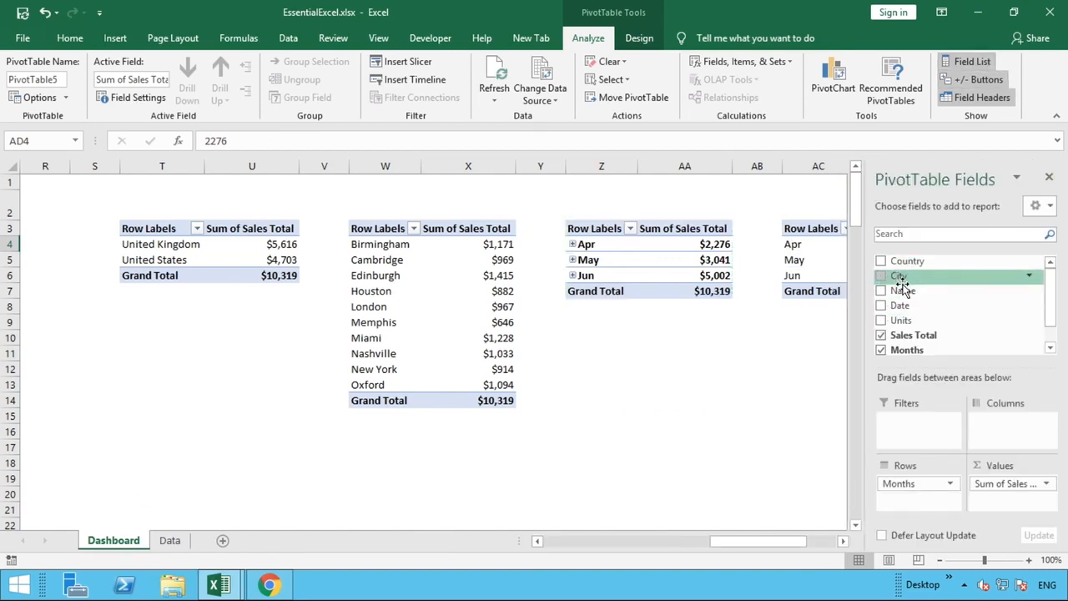
drag(912, 359, 922, 498)
click(880, 338)
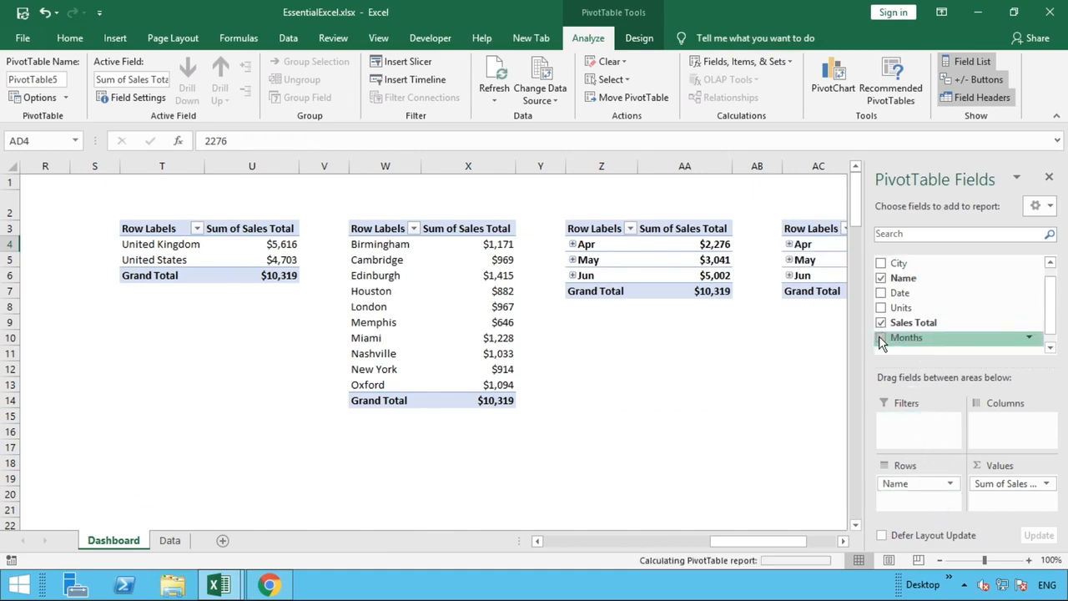
click(715, 384)
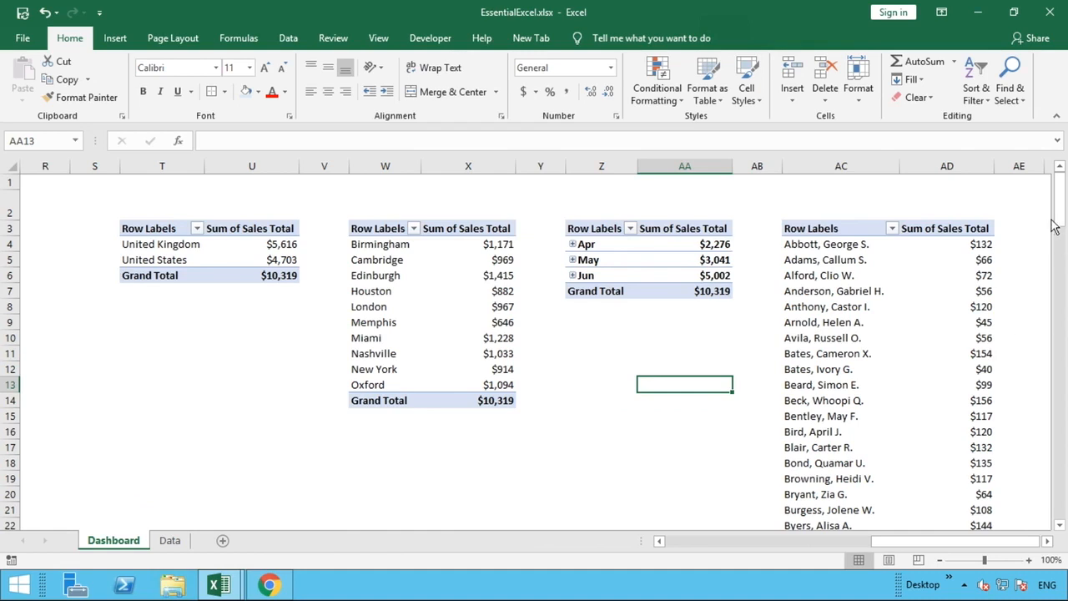
Step: Sort the Name PivotTable's rows in descending order by Sum of Sales Total
drag(1055, 220, 1056, 251)
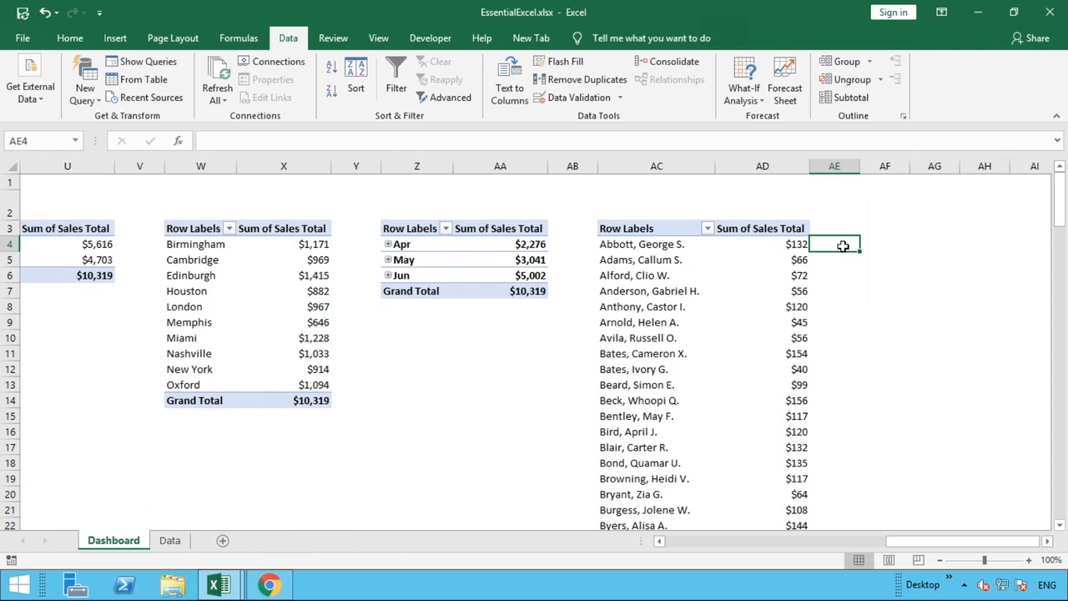
click(707, 229)
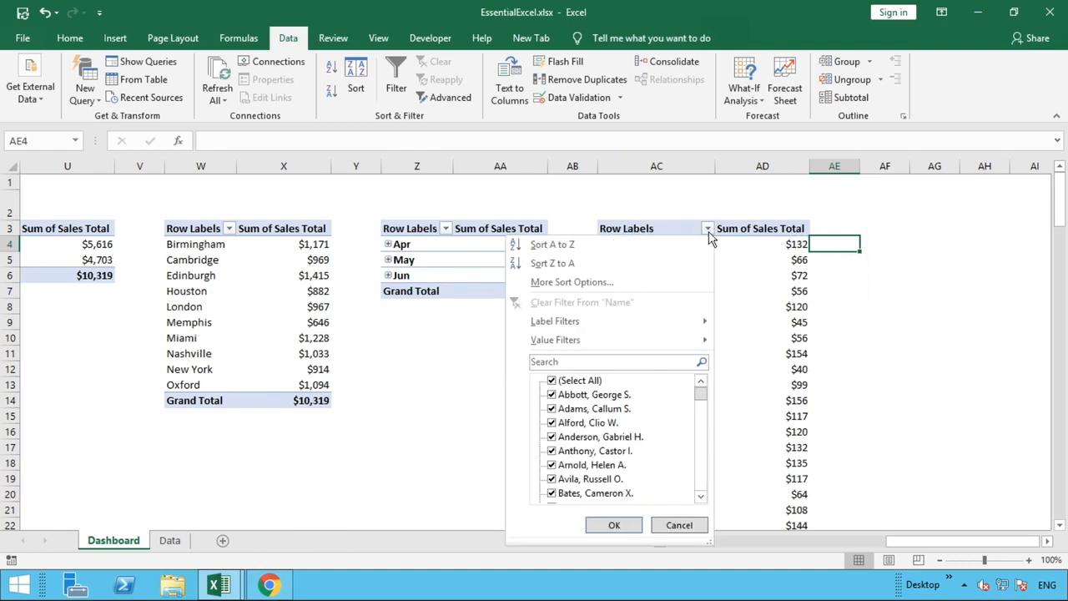
click(659, 282)
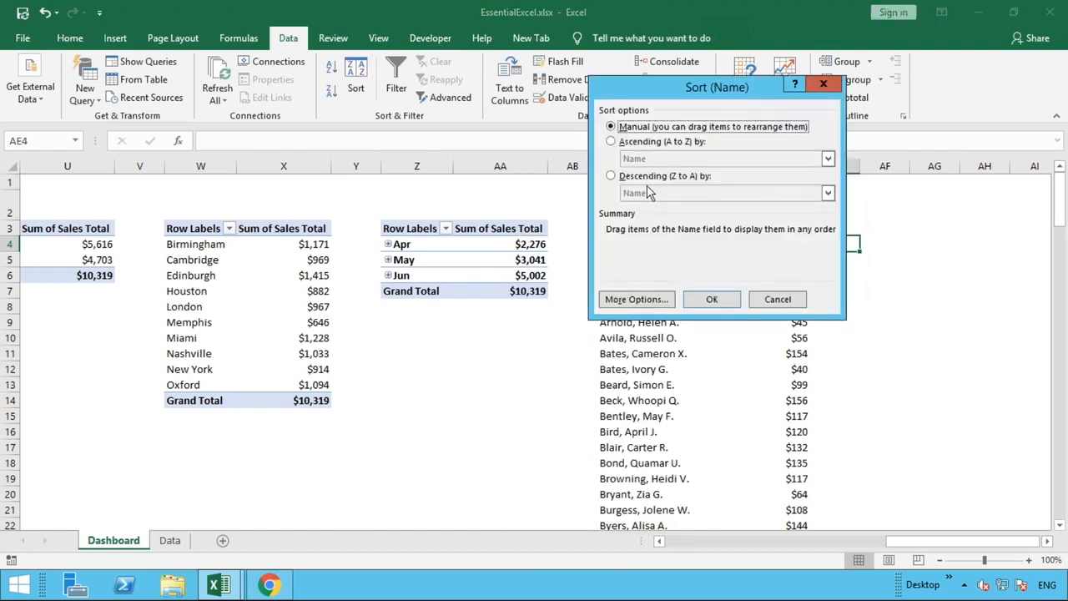
click(613, 143)
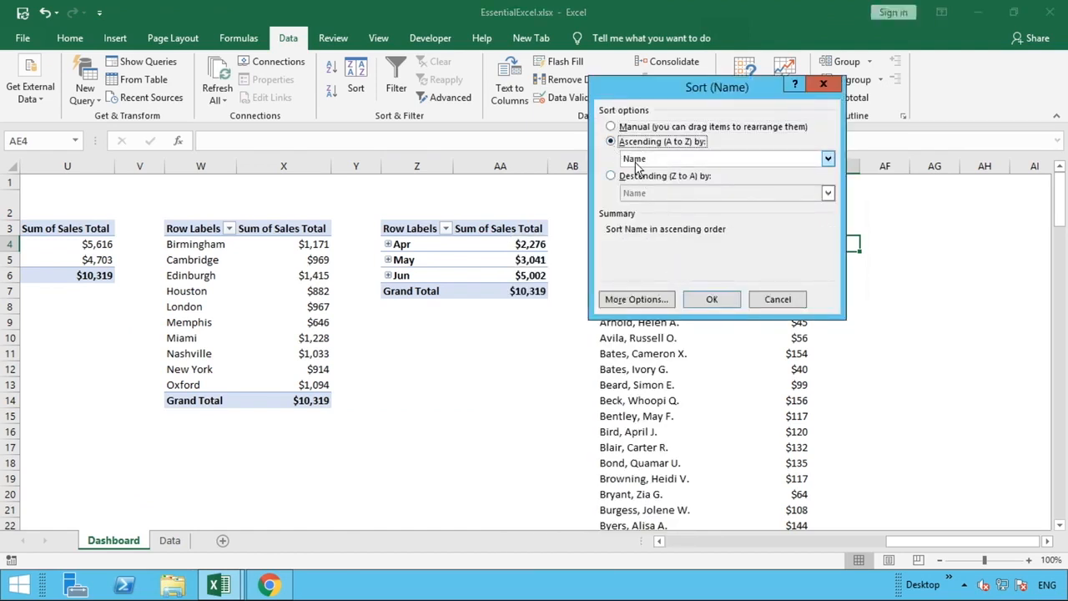
click(611, 176)
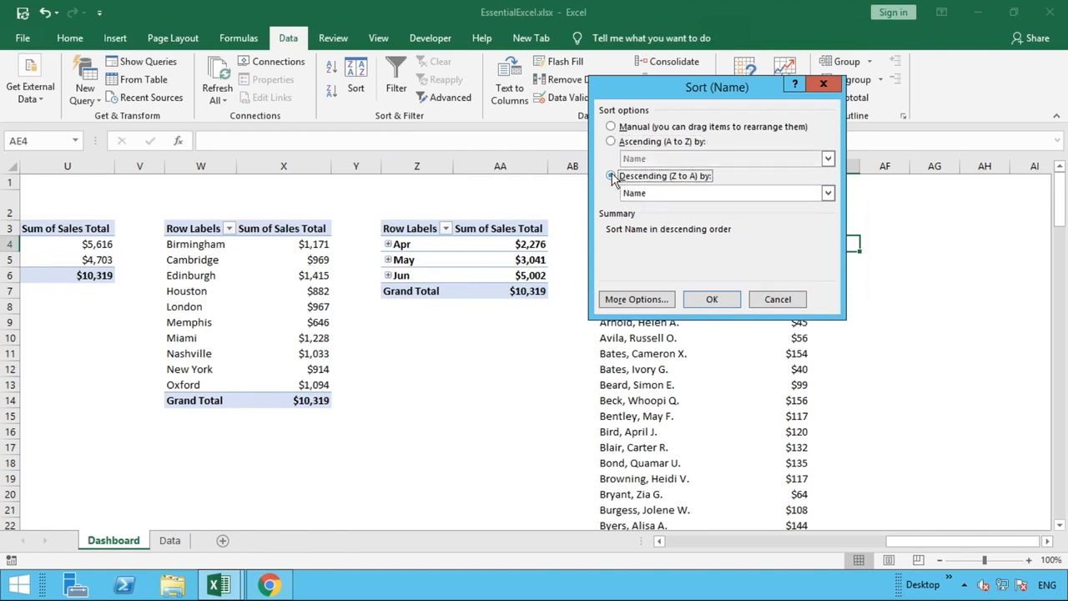
click(671, 193)
click(673, 219)
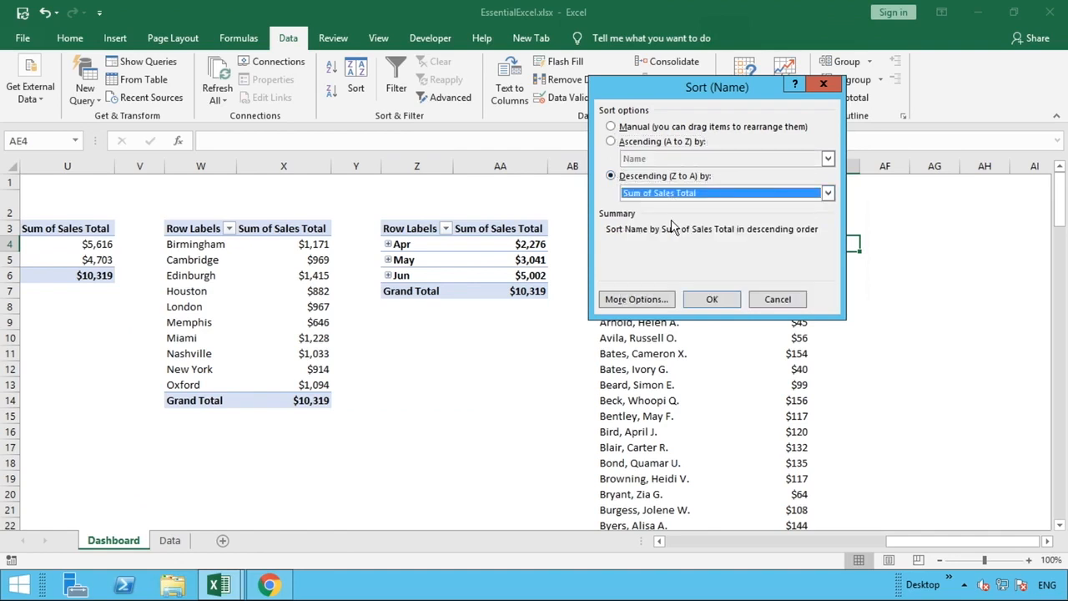
click(730, 298)
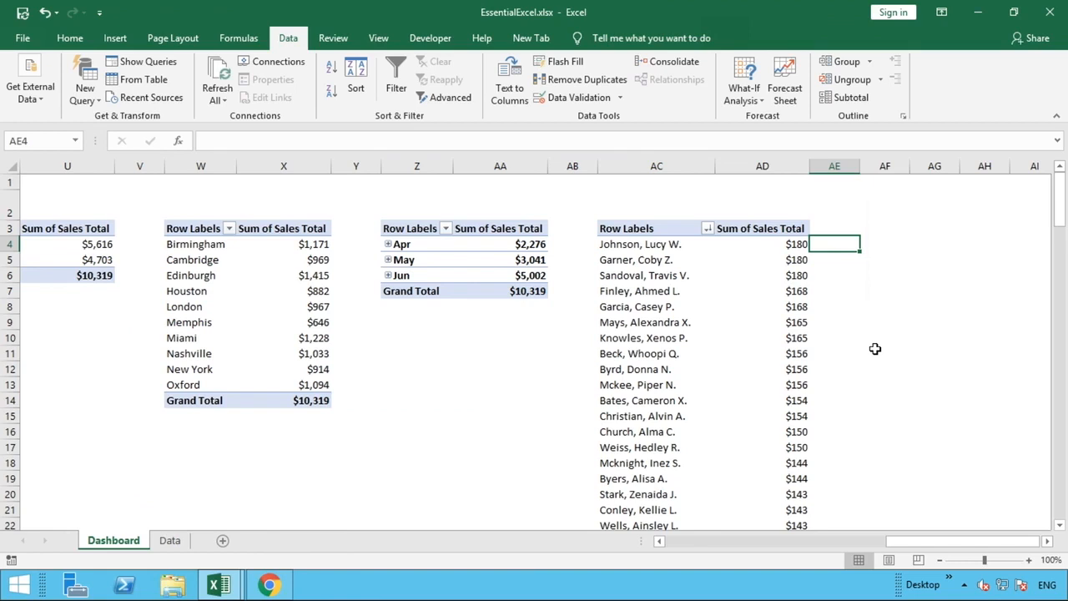
click(707, 228)
mouse_move(632, 342)
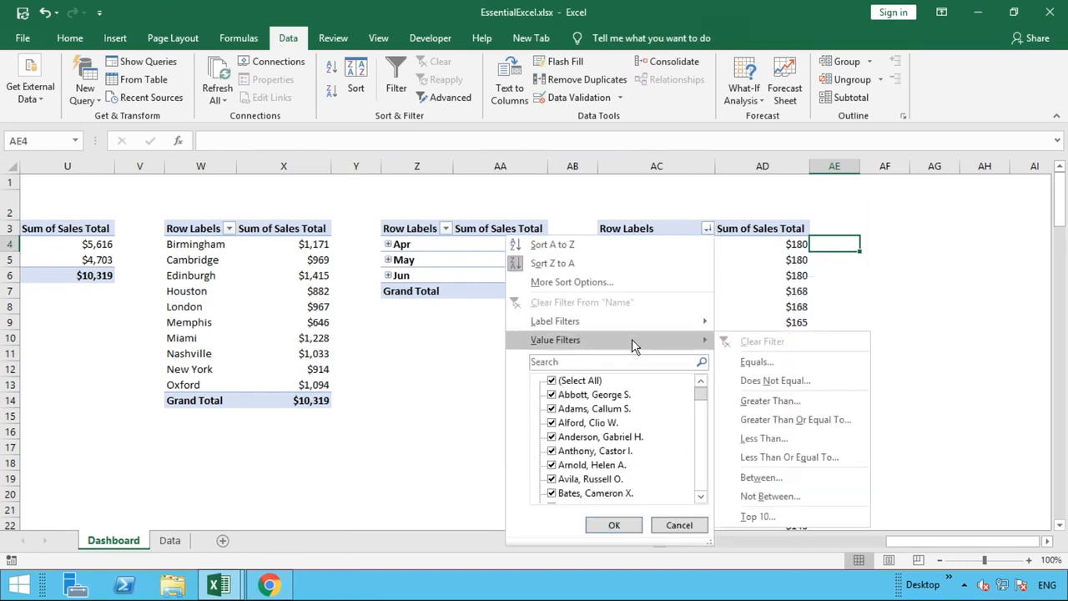
click(959, 351)
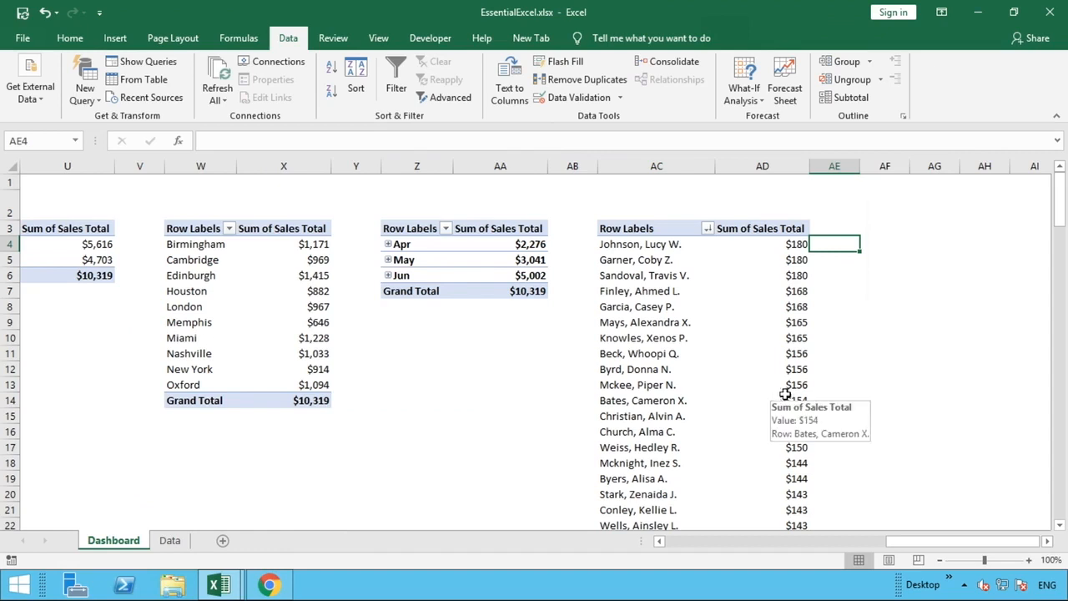
Step: Filter the Name PivotTable to items whose Sum of Sales Total is greater than or equal to 156
click(706, 231)
mouse_move(624, 341)
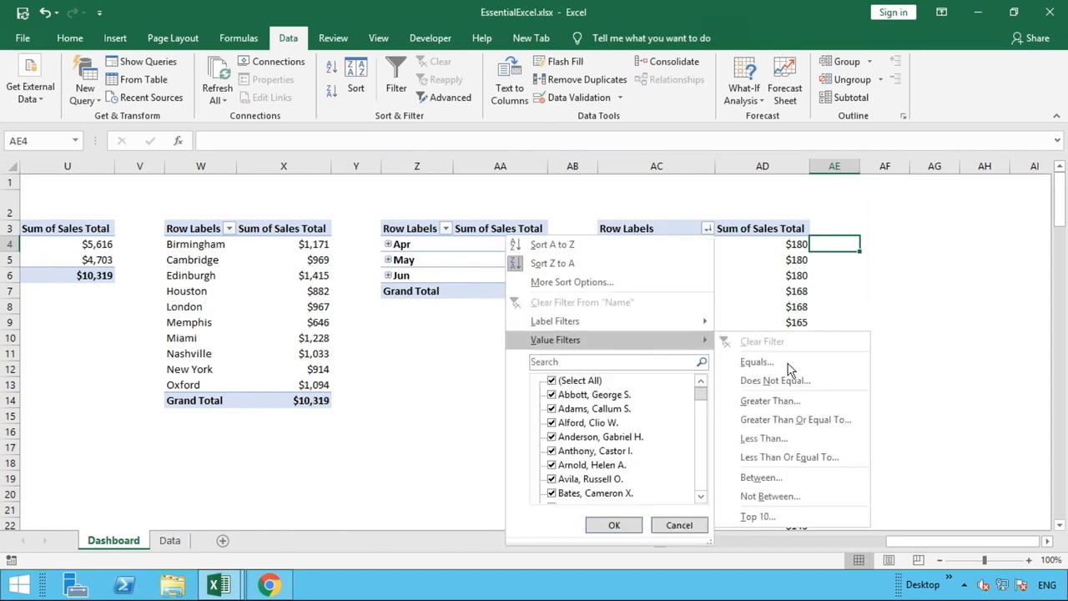
click(797, 420)
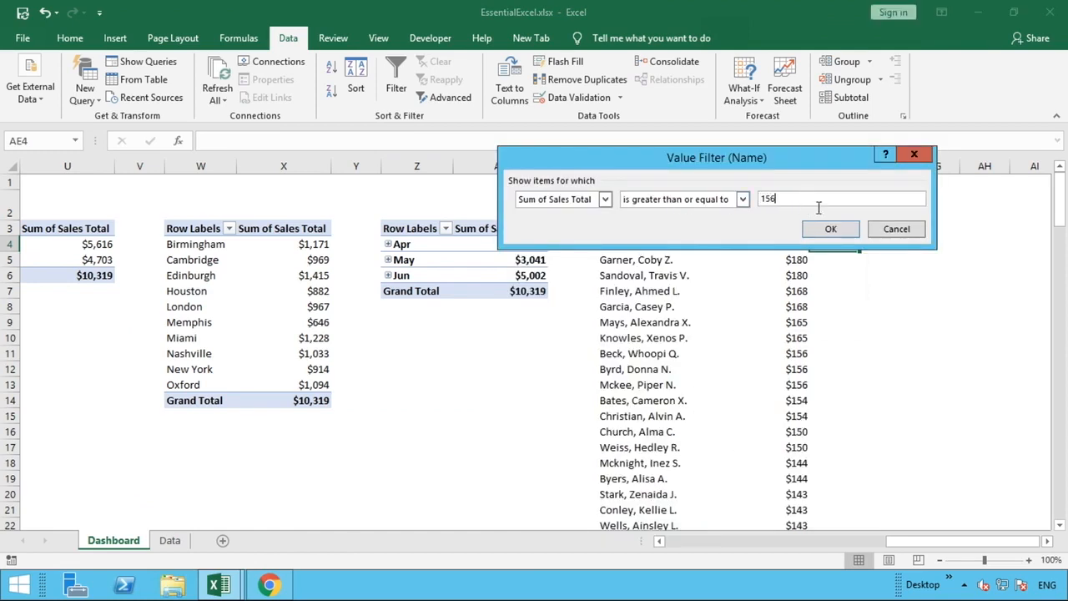
click(831, 230)
click(930, 304)
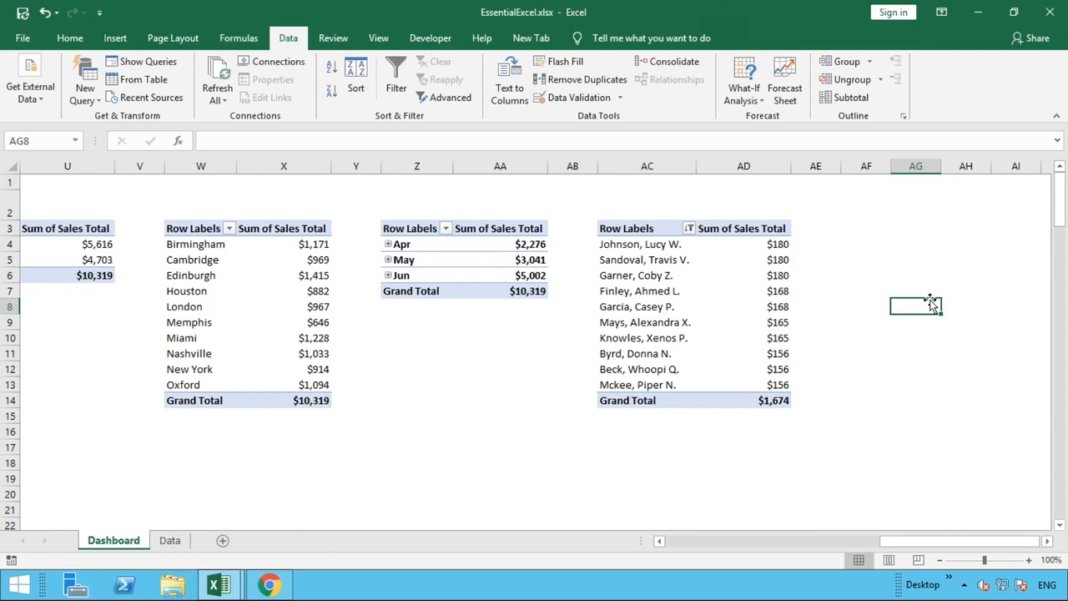
Step: Insert a 2-D clustered bar chart based on the Name PivotTable
click(779, 276)
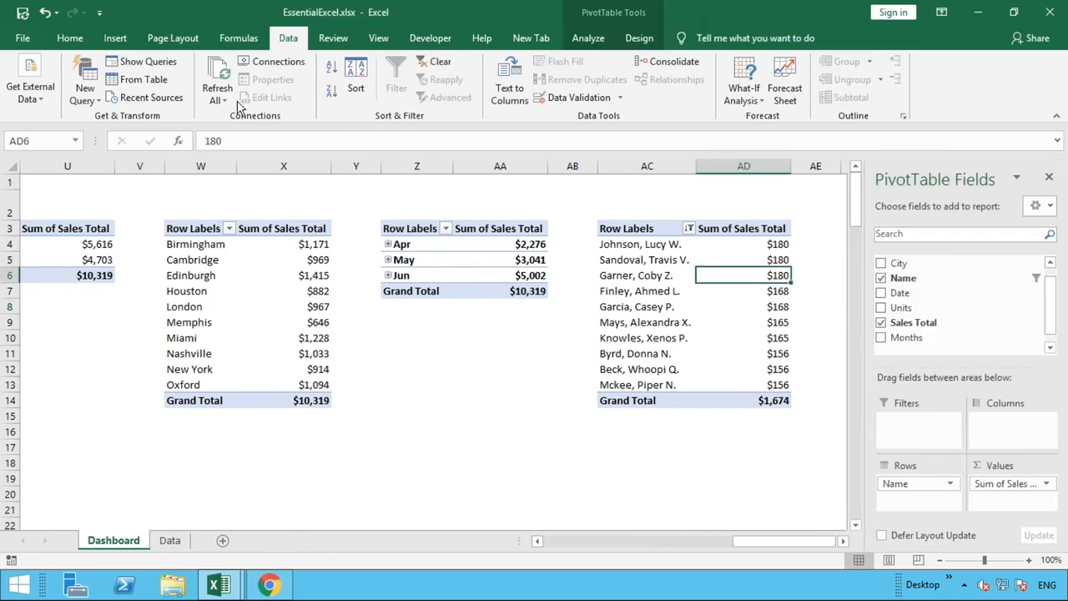
click(116, 39)
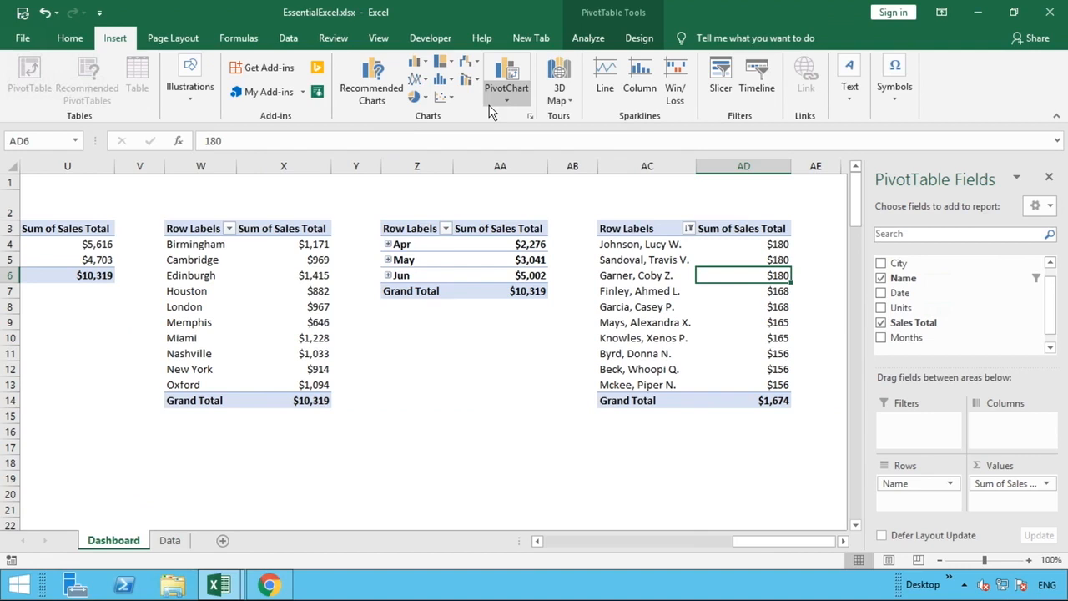
click(427, 65)
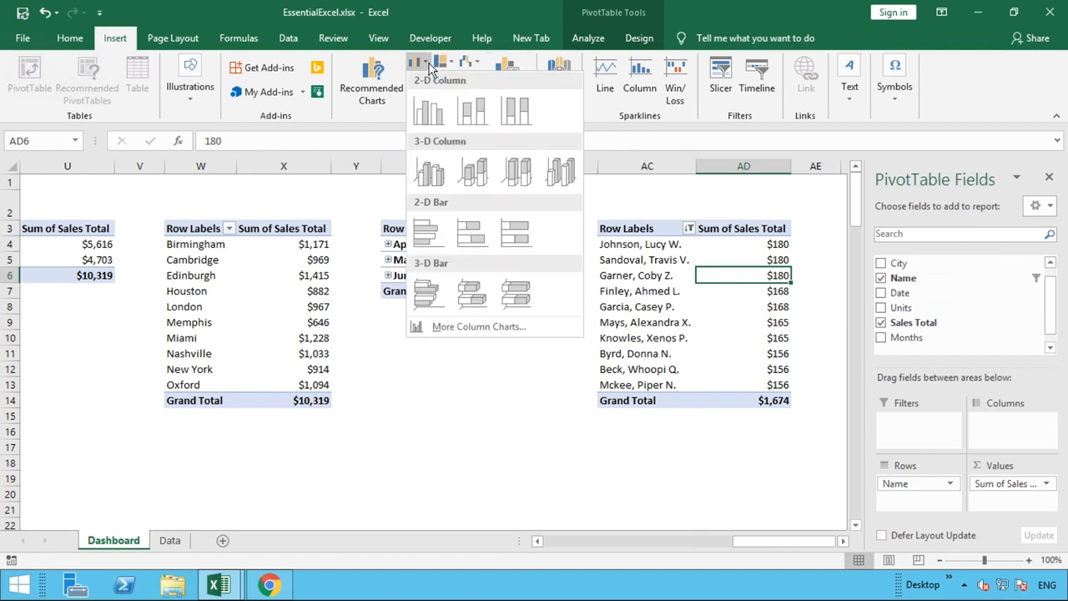
click(427, 233)
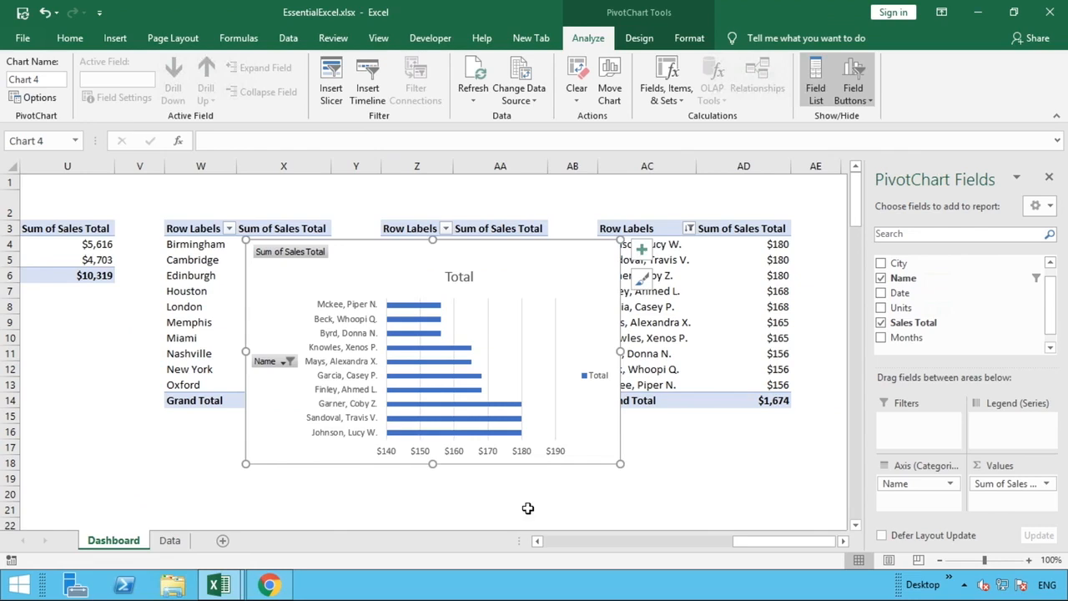
Step: Set the bar chart's vertical name axis to show categories in reverse order, and close the formatting and field panes
click(351, 365)
right_click(351, 365)
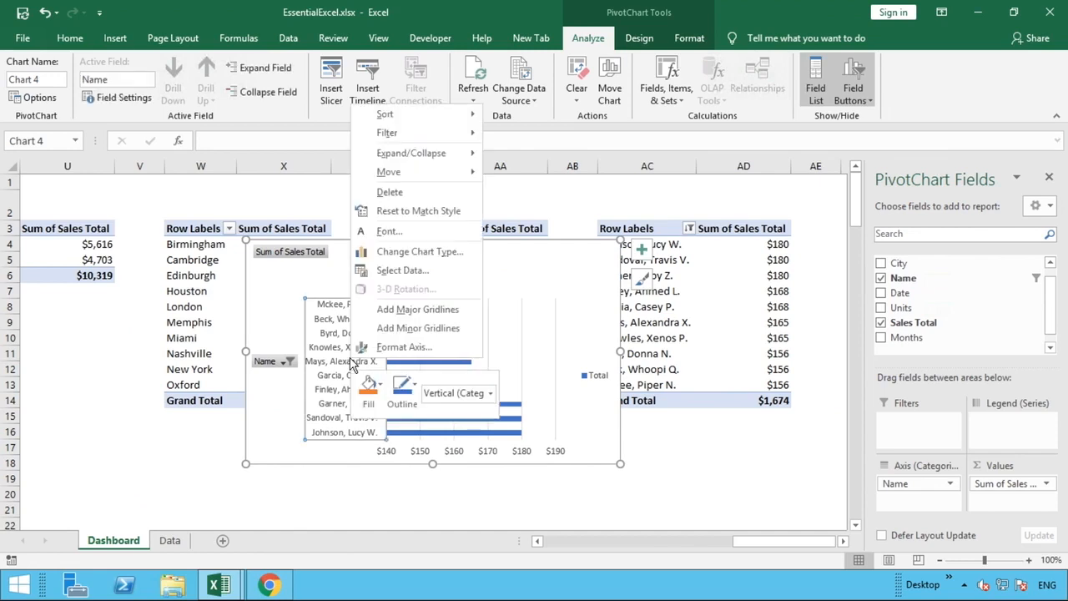
click(404, 348)
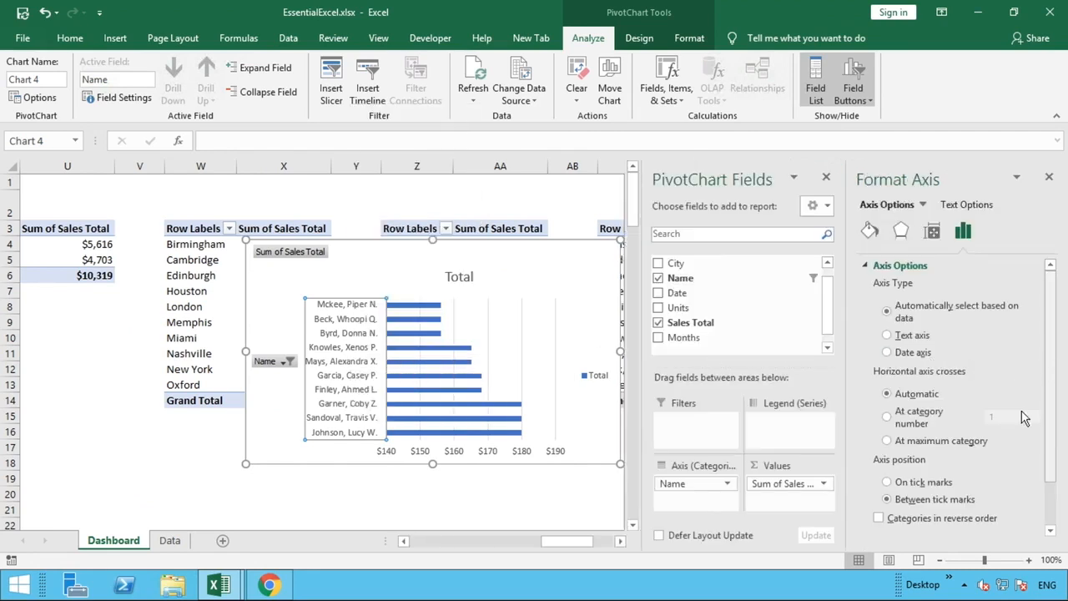
click(879, 518)
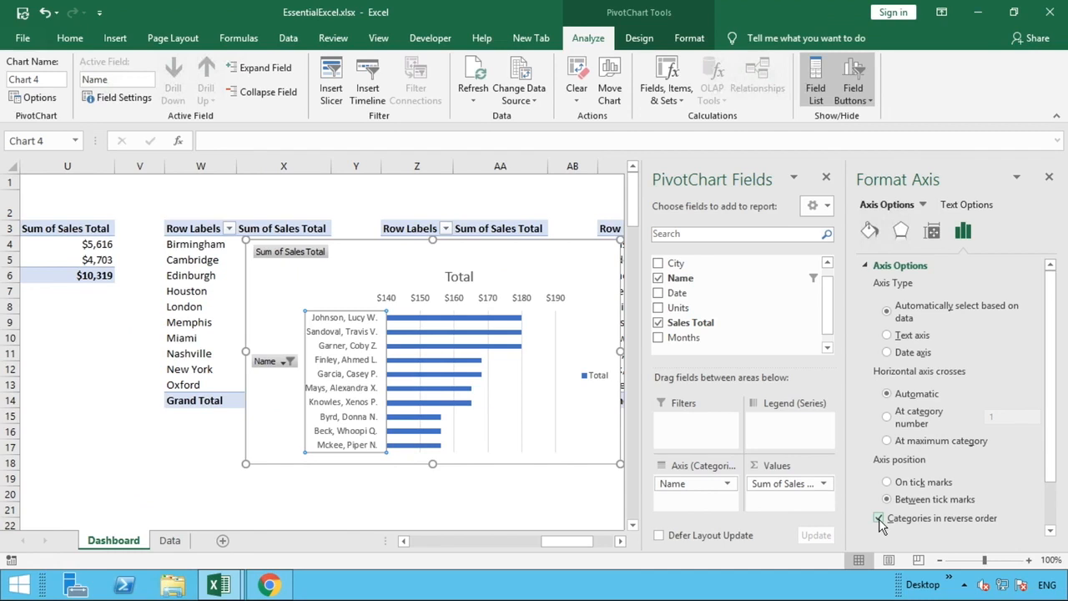
click(1049, 177)
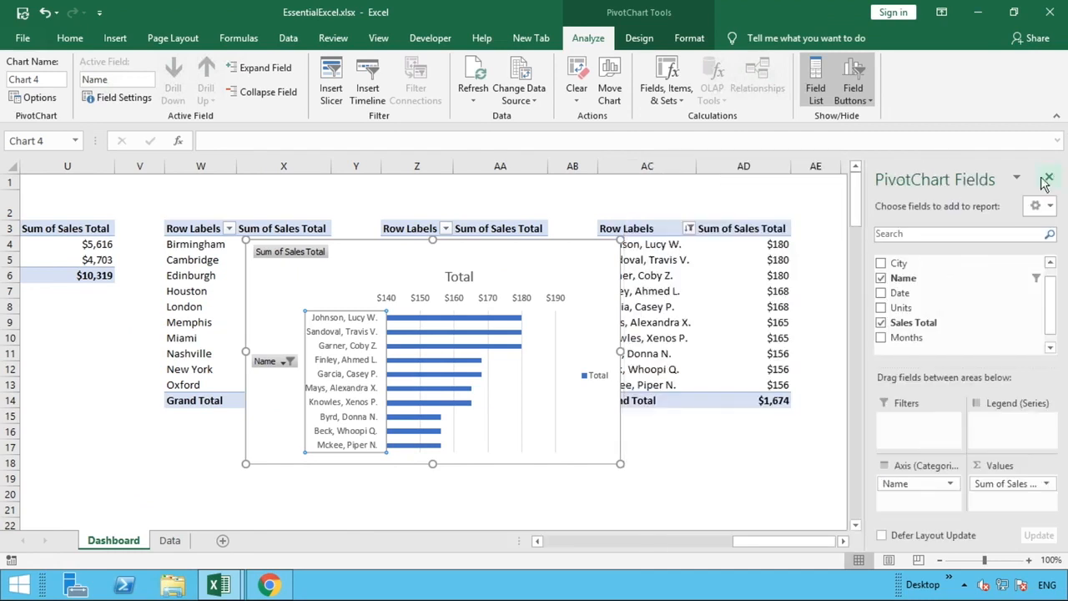
click(1049, 178)
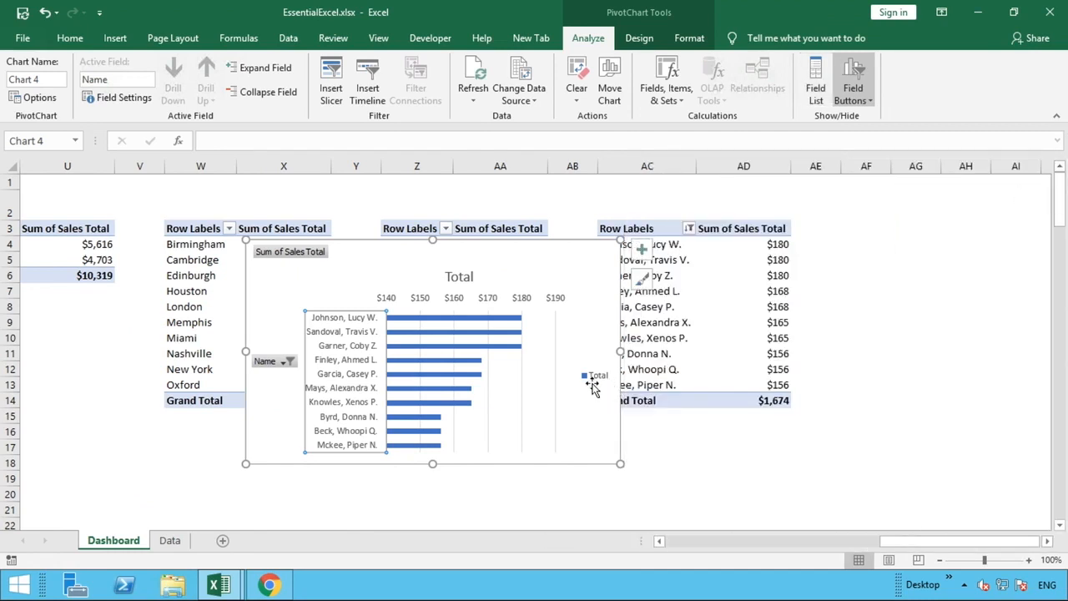
Step: Delete the legend and the horizontal value axis from the name bar chart
click(591, 378)
key(Delete)
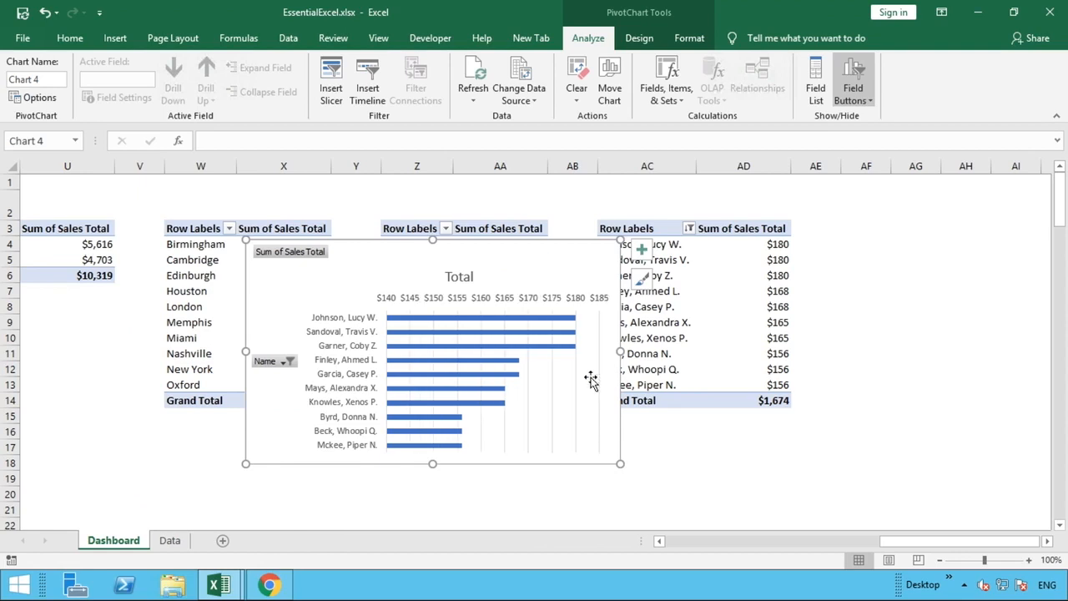
click(515, 302)
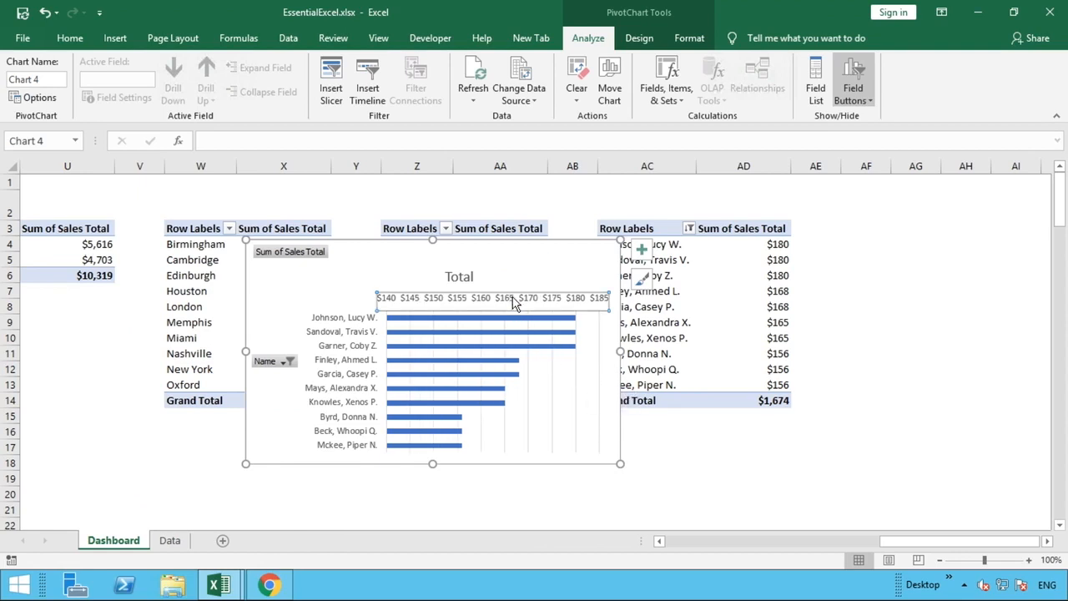
key(Delete)
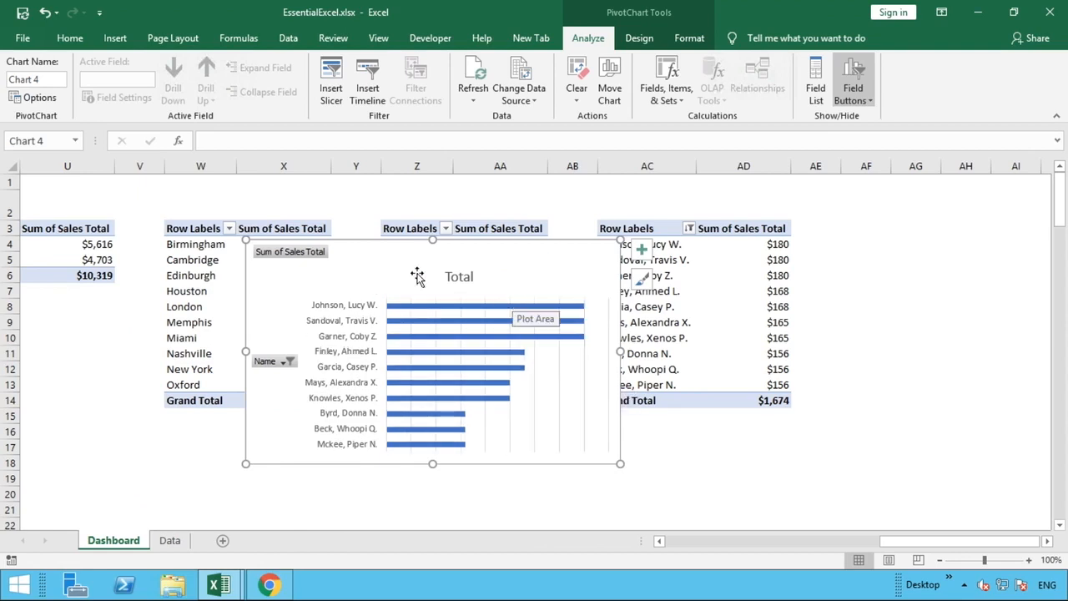
Step: Hide all field buttons on the name bar chart and add data labels to its bars
right_click(318, 260)
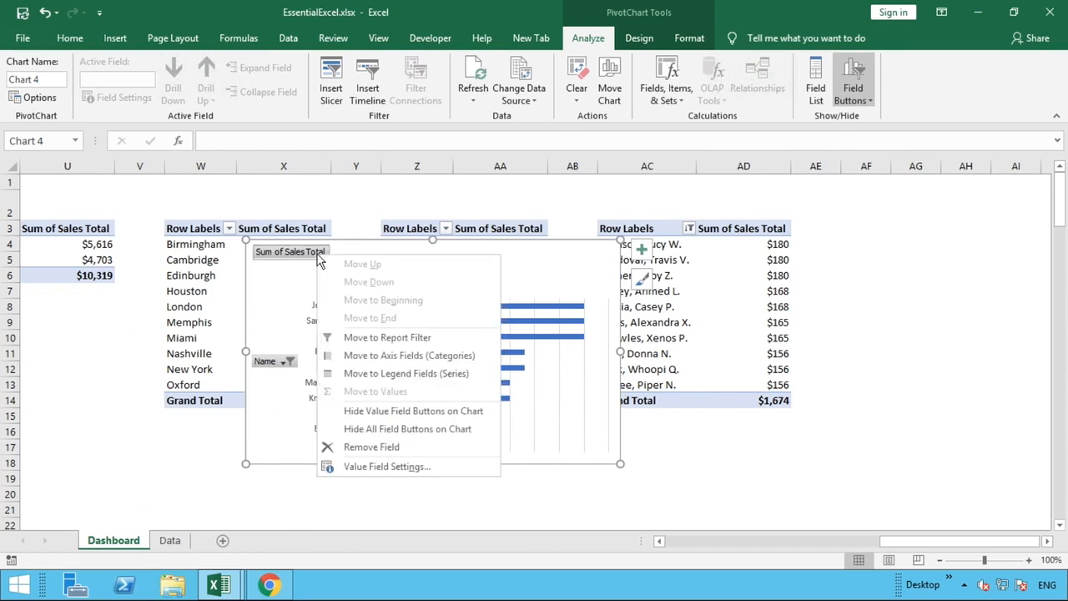
click(367, 432)
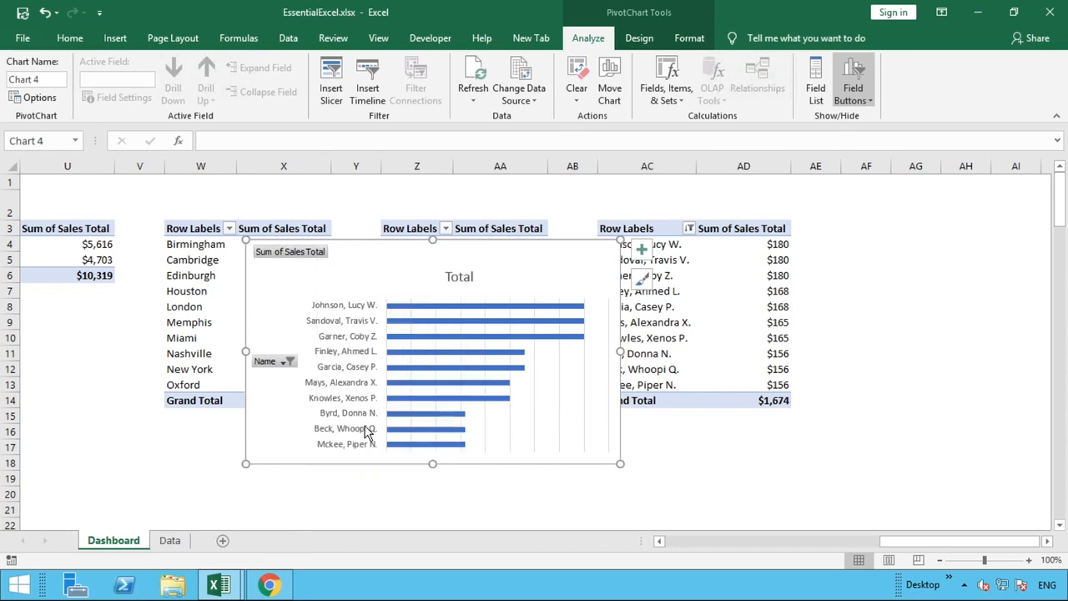
click(524, 326)
right_click(524, 327)
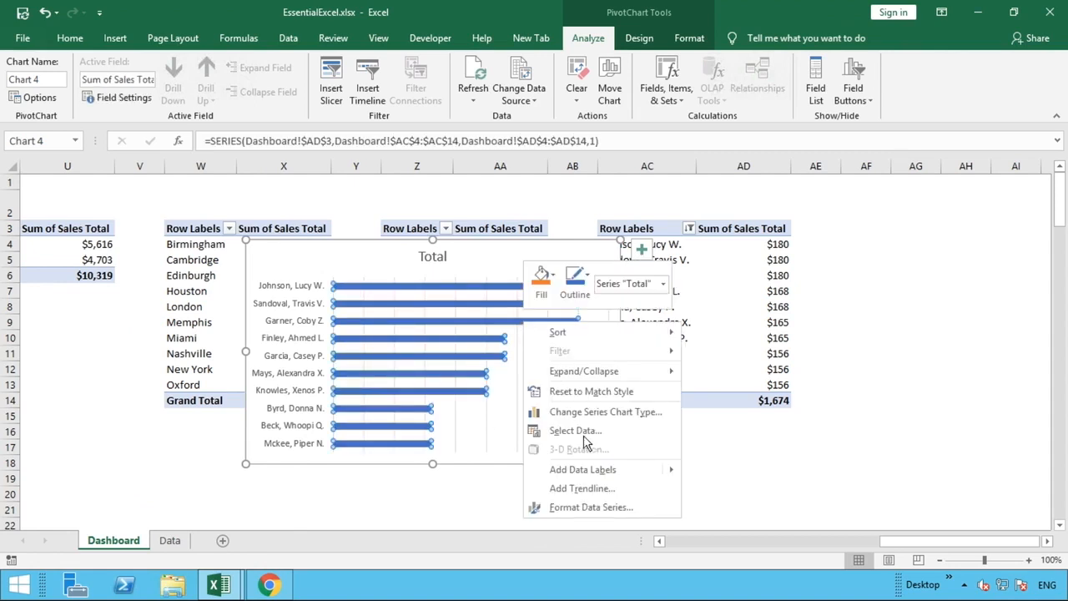
click(583, 473)
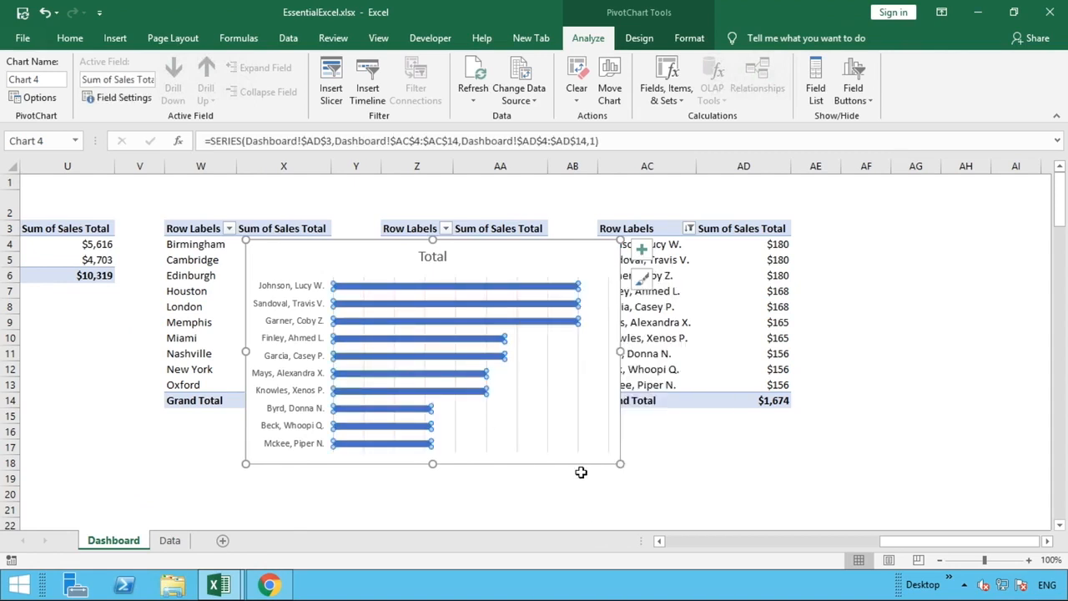
Step: Format the name bar chart's major gridlines with No line
right_click(580, 378)
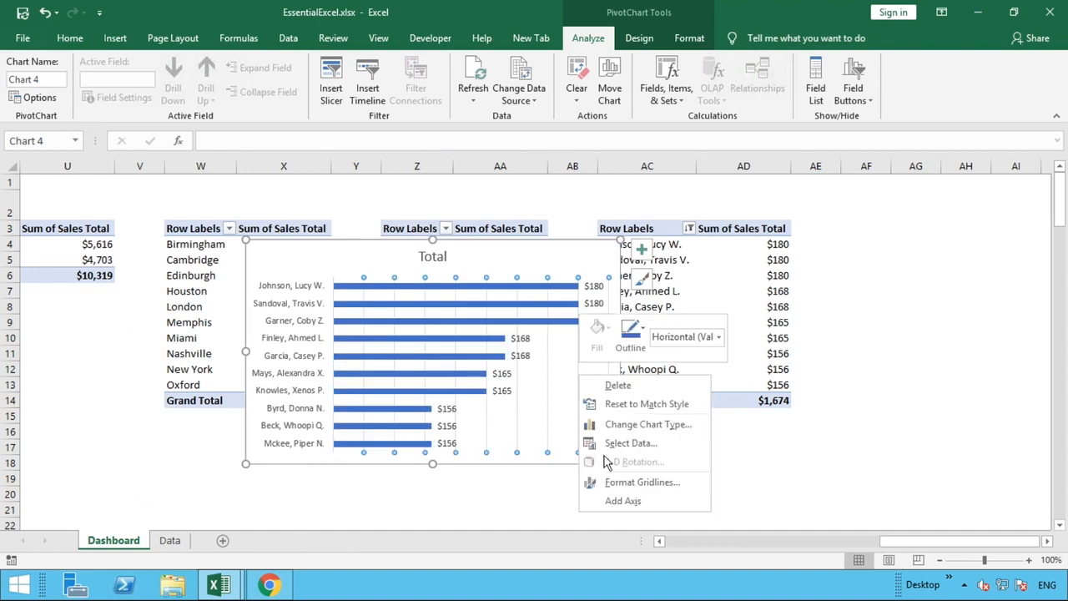
click(641, 483)
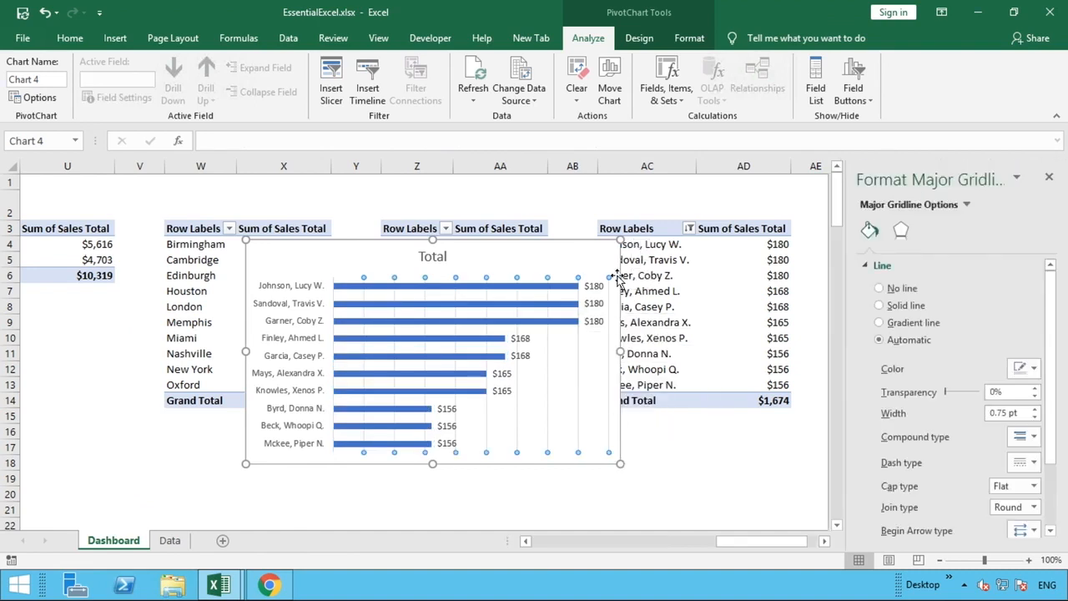
click(888, 289)
Step: Change the name bar chart's title to "Total Sales by Colleague"
click(436, 256)
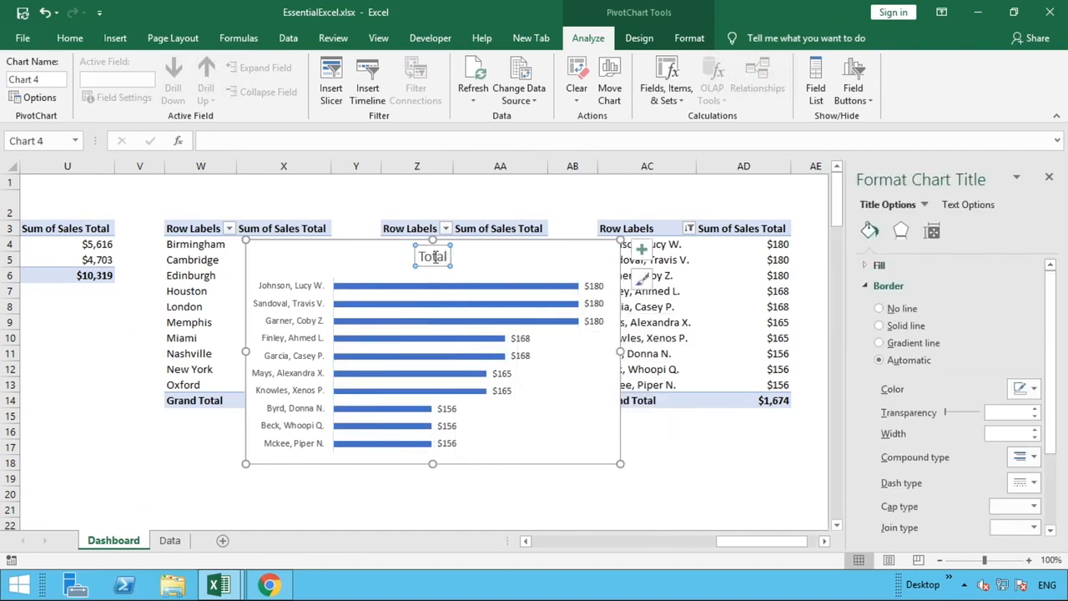
double_click(434, 256)
text(Tota)
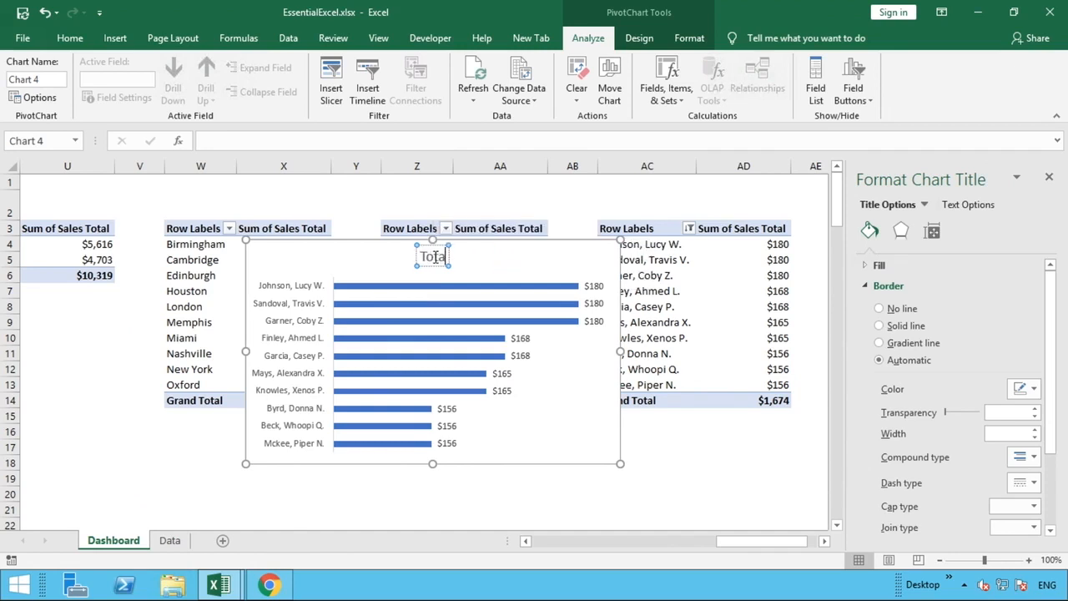
text(l SAles)
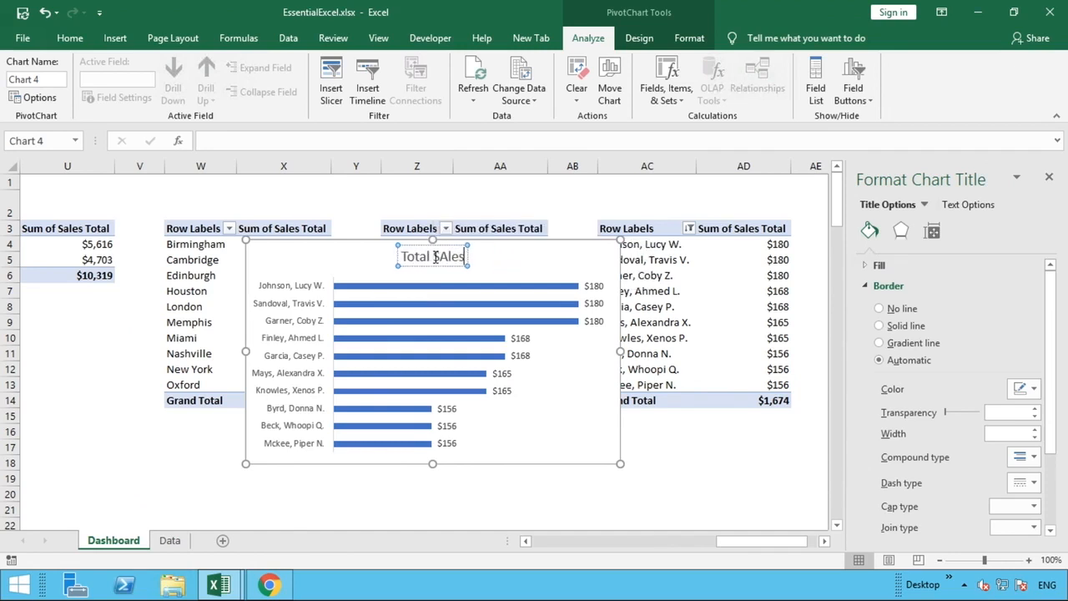
key(BackSpace)
key(BackSpace)
key(BackSpace)
key(BackSpace)
text(ale)
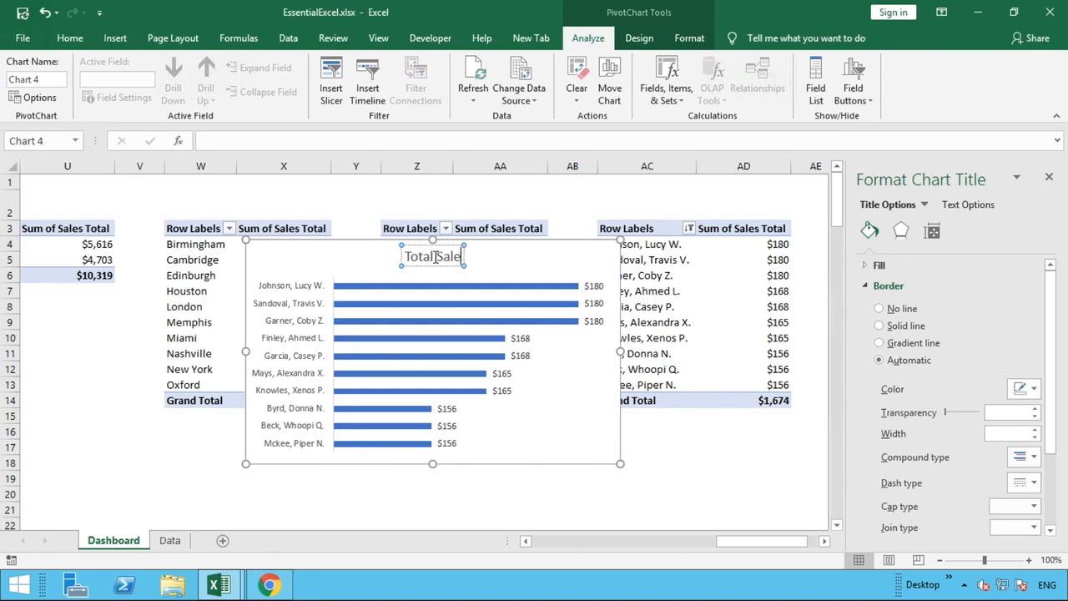
text(s by)
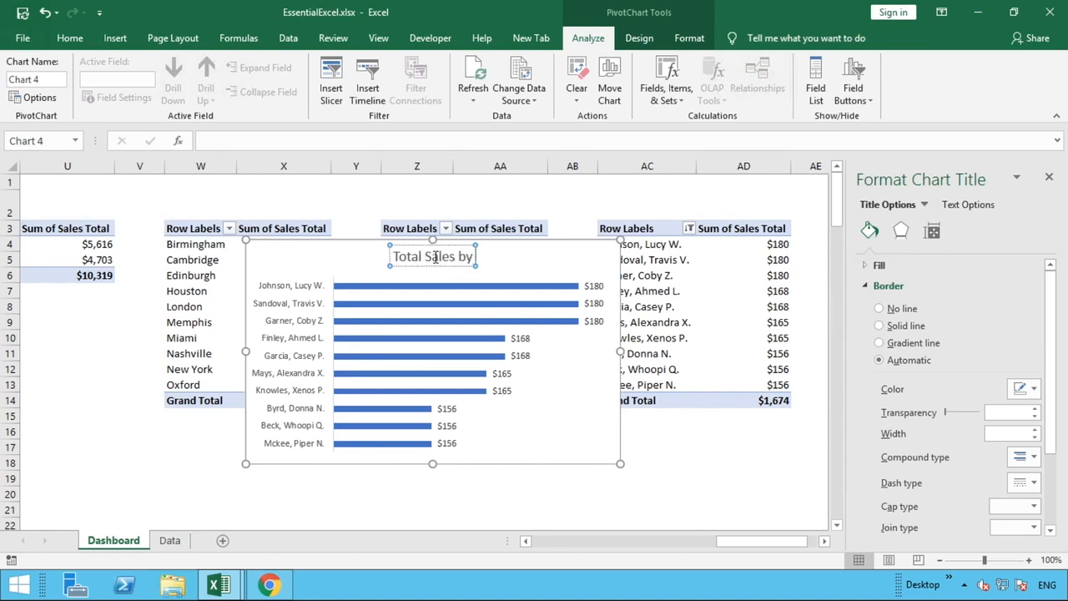
text( Colleague)
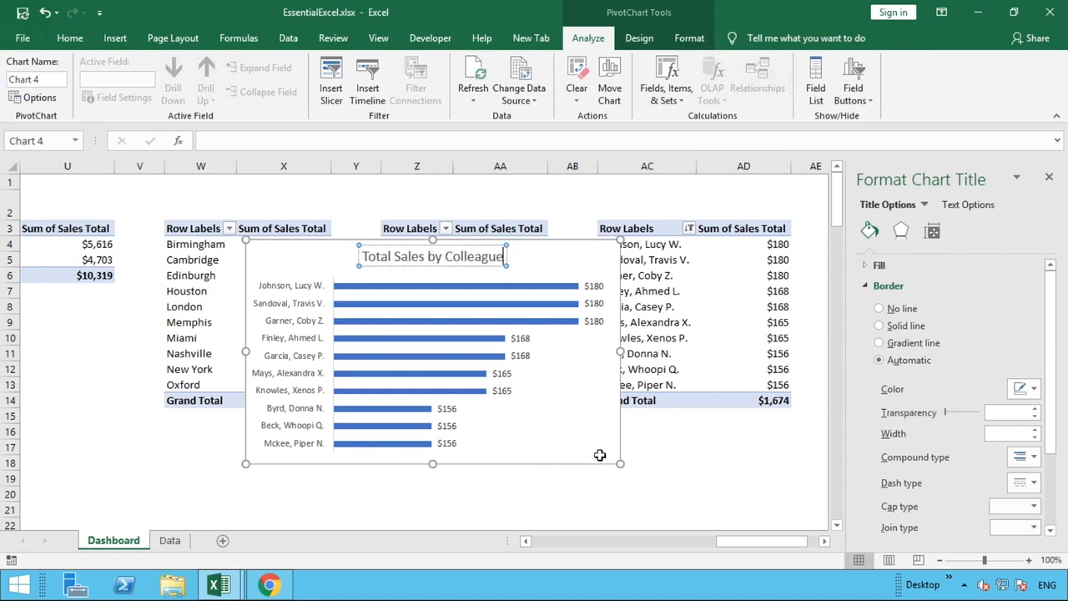
click(592, 451)
click(647, 494)
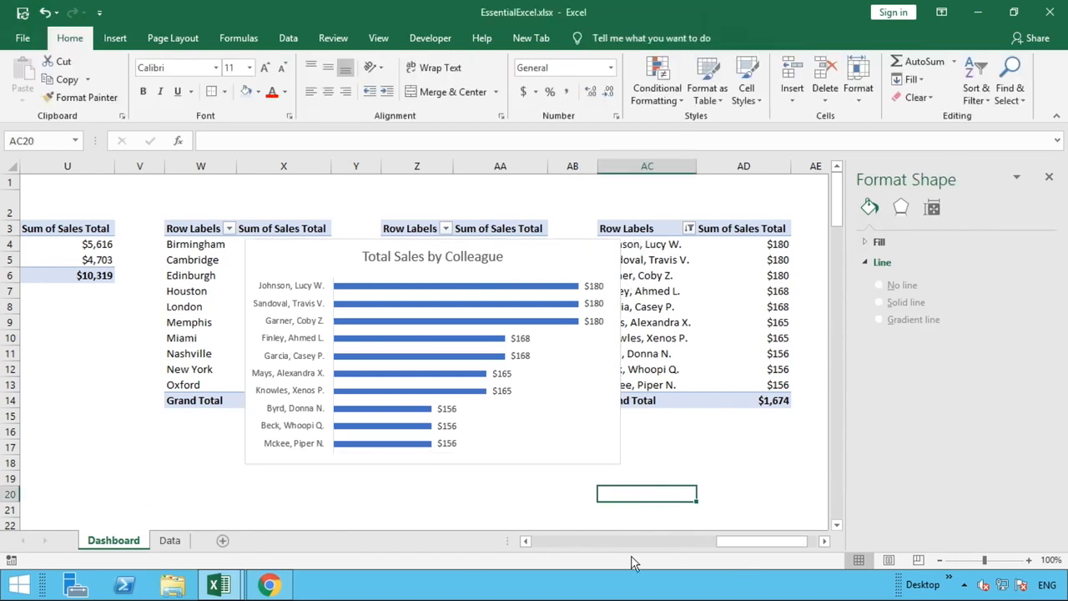
Step: Move the Total Sales by Colleague chart off the PivotTables to the space beside the city chart, starting around row 10
click(526, 541)
click(526, 541)
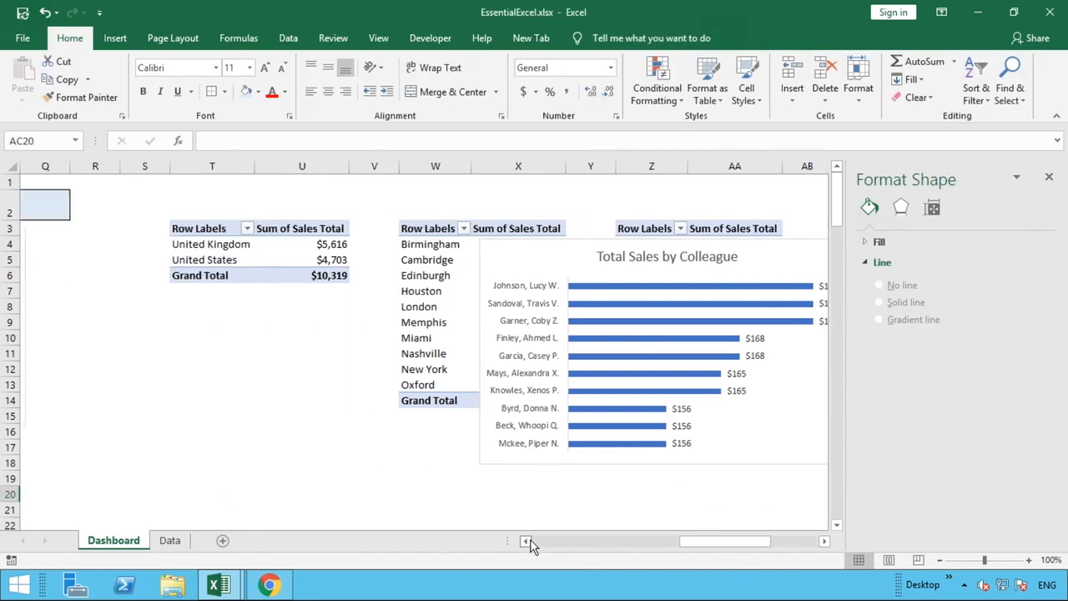
click(526, 541)
click(526, 540)
click(649, 264)
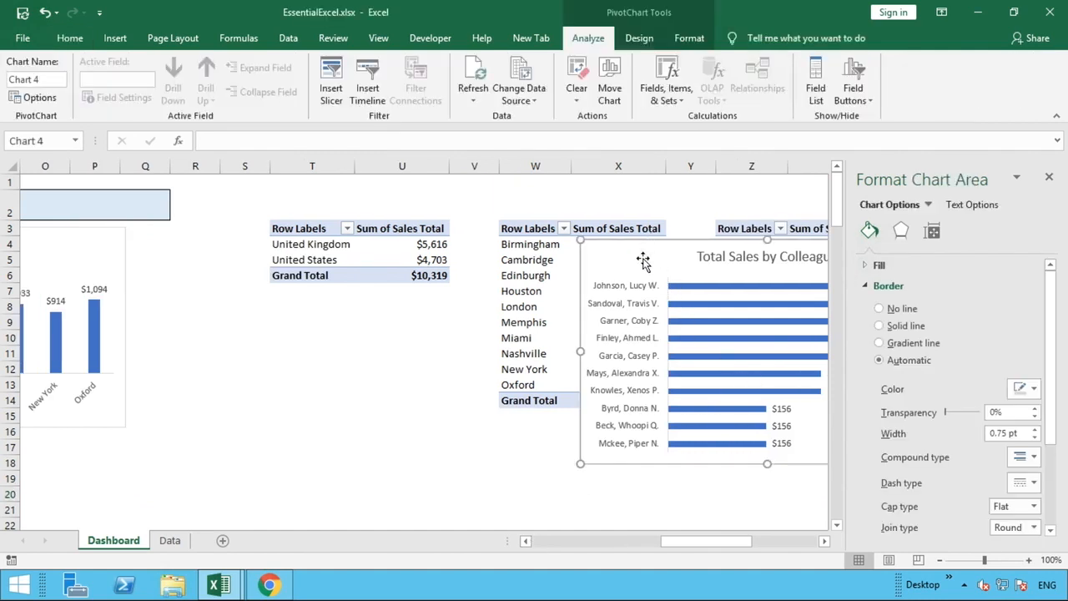
drag(642, 260, 178, 352)
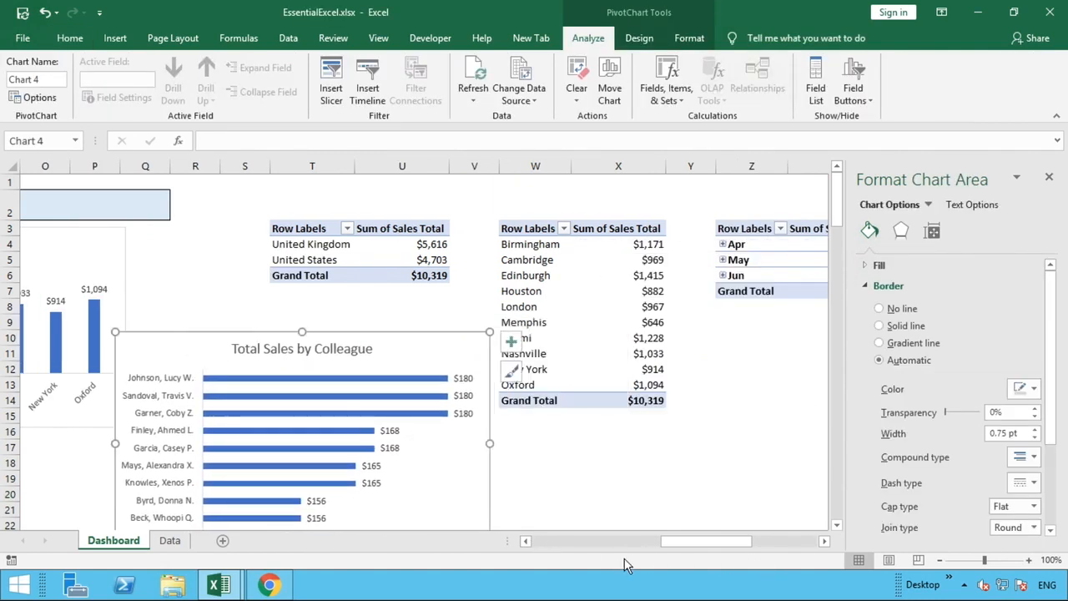
Step: Try to move the Total Sales by Colleague chart toward the area below the city chart, and undo the shift of its plot area
click(526, 541)
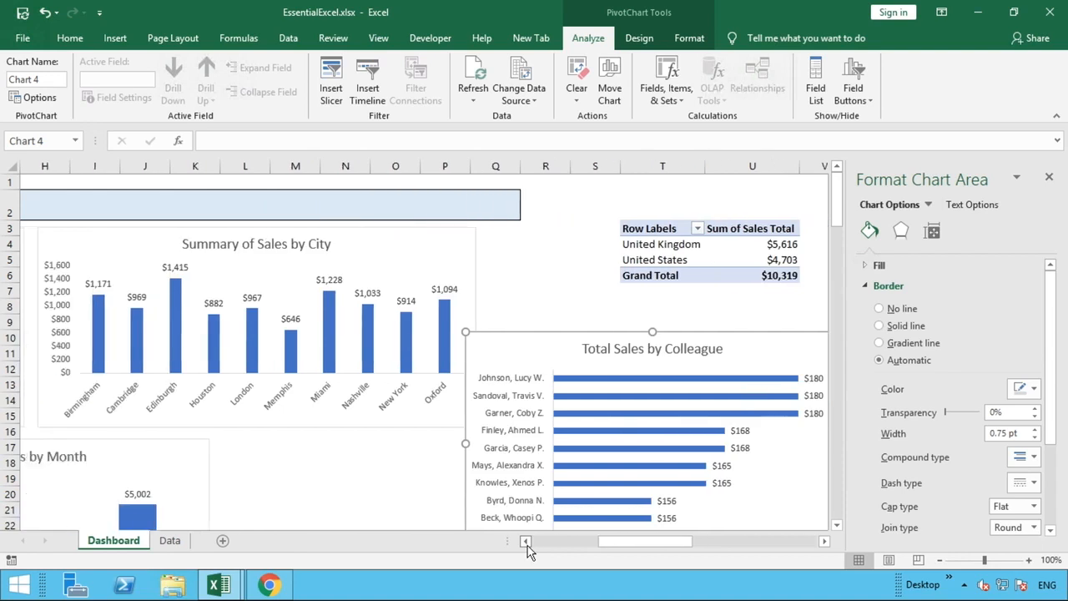
click(526, 541)
click(526, 540)
click(824, 541)
click(824, 541)
click(824, 541)
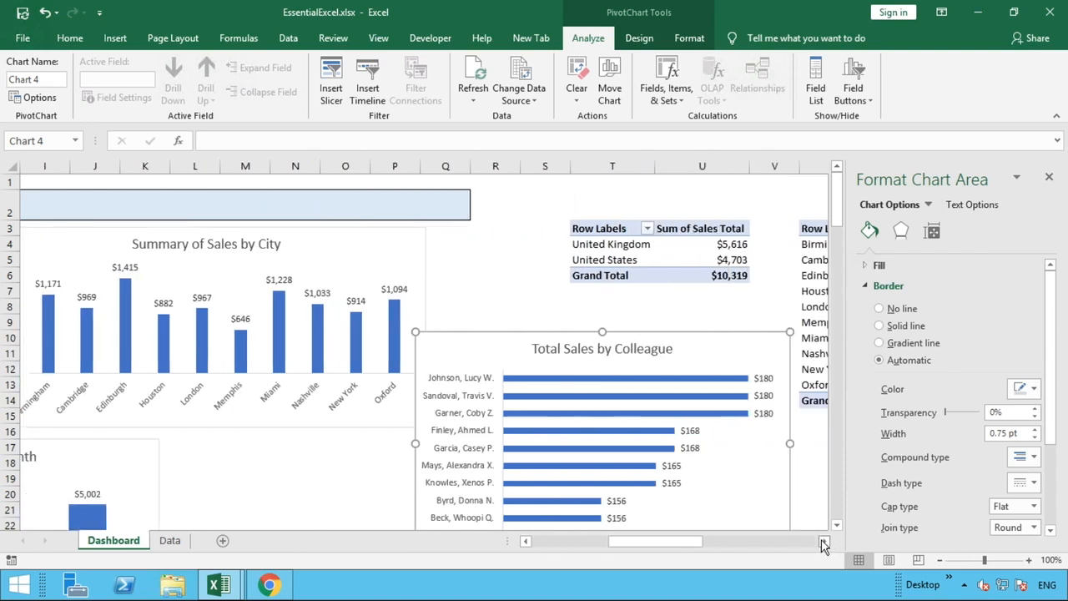
click(837, 525)
click(837, 524)
click(837, 524)
click(837, 524)
click(838, 524)
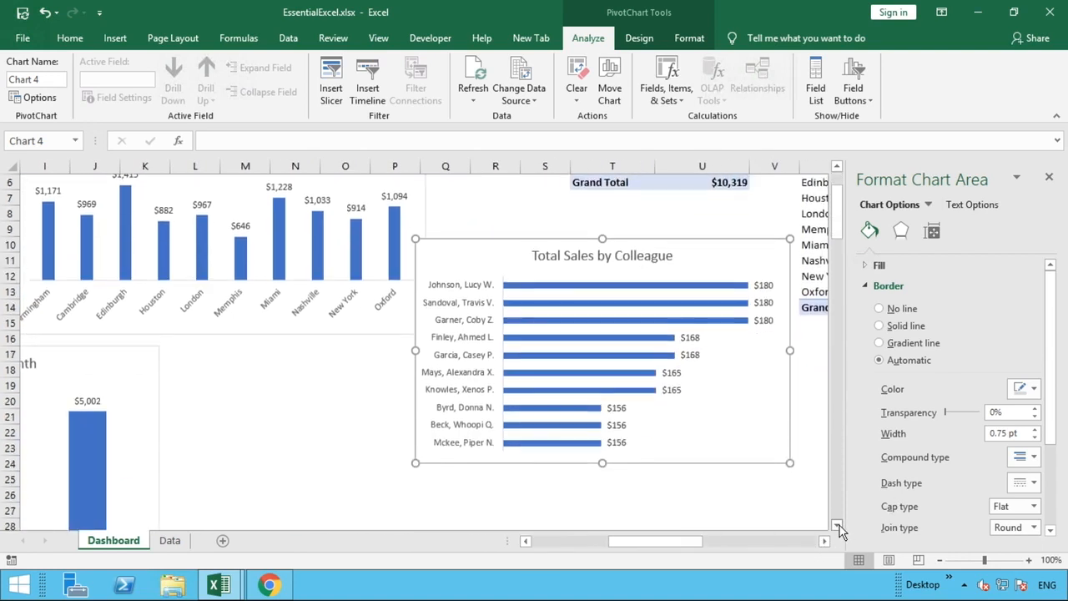
click(837, 525)
click(838, 524)
click(837, 525)
click(838, 524)
click(722, 358)
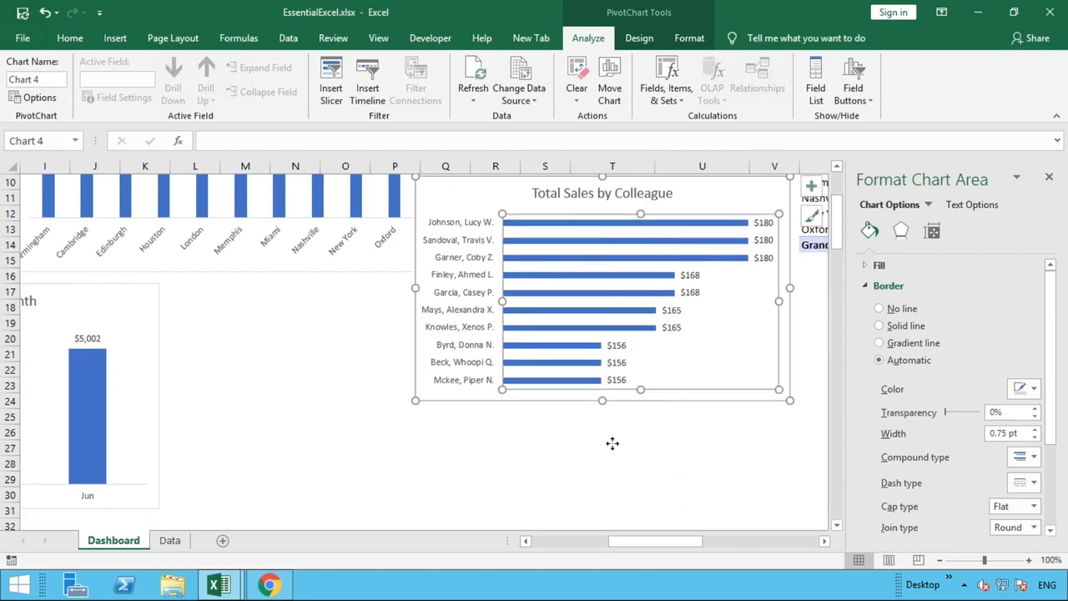
drag(613, 443, 438, 458)
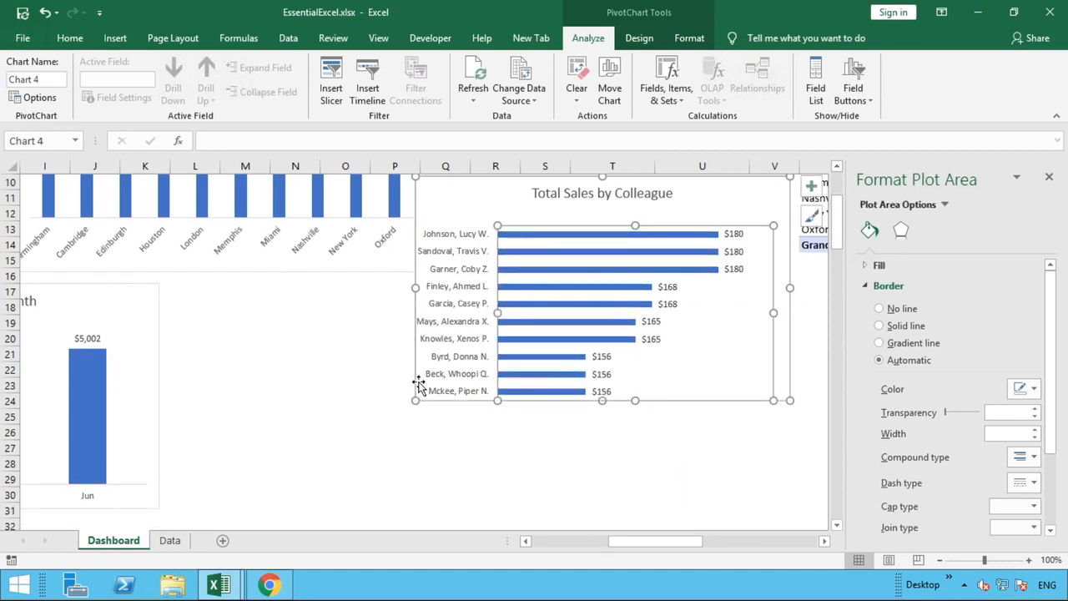
click(420, 386)
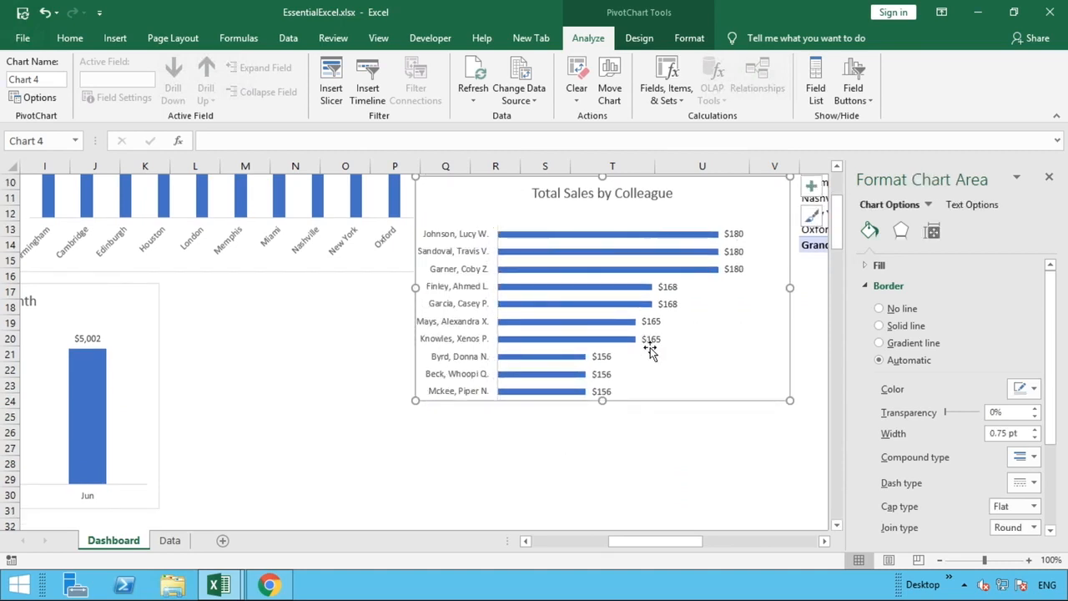
click(44, 12)
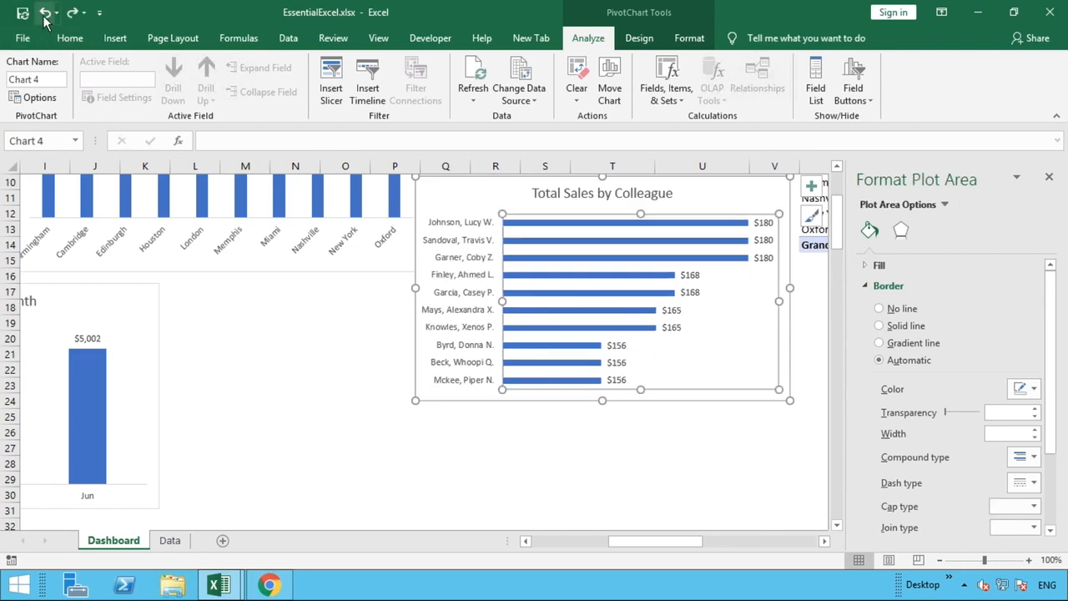
Step: Move the Total Sales by Colleague chart beside the monthly chart and narrow it to line up with the city chart's right edge
click(708, 398)
drag(698, 401, 450, 507)
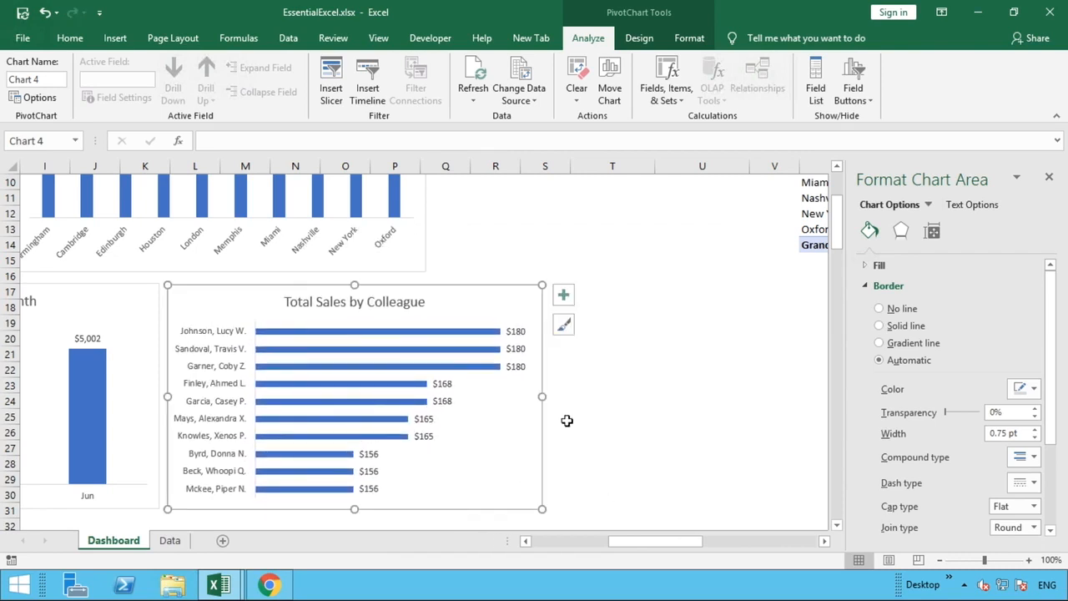
drag(543, 394, 426, 395)
click(615, 421)
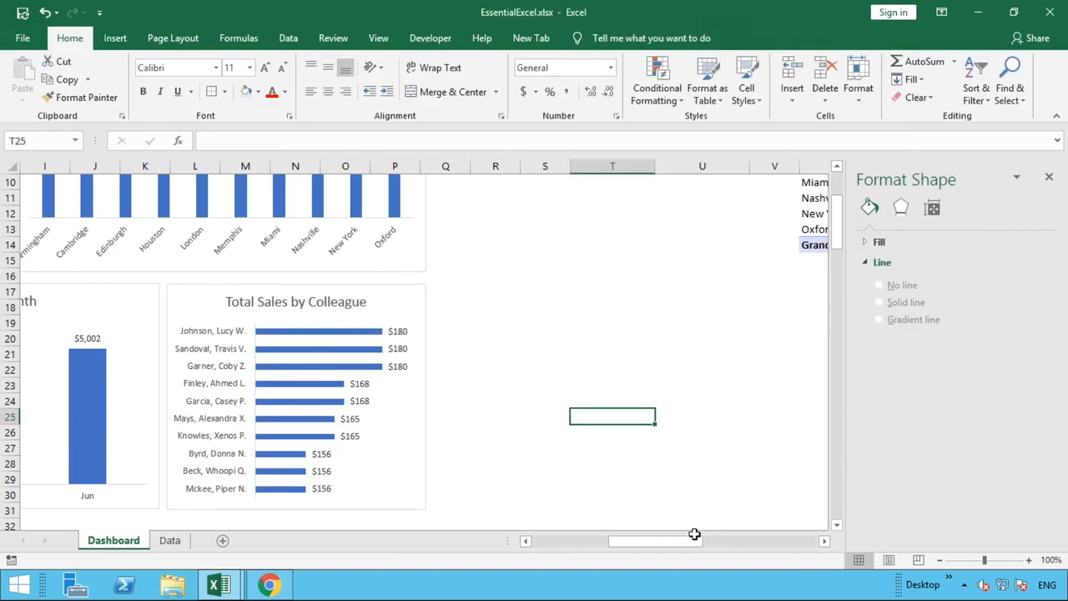
Step: Narrow the Summary of Sales by Month chart slightly and widen the Total Sales by Colleague chart toward it, leaving a small gap between them
drag(675, 542, 597, 546)
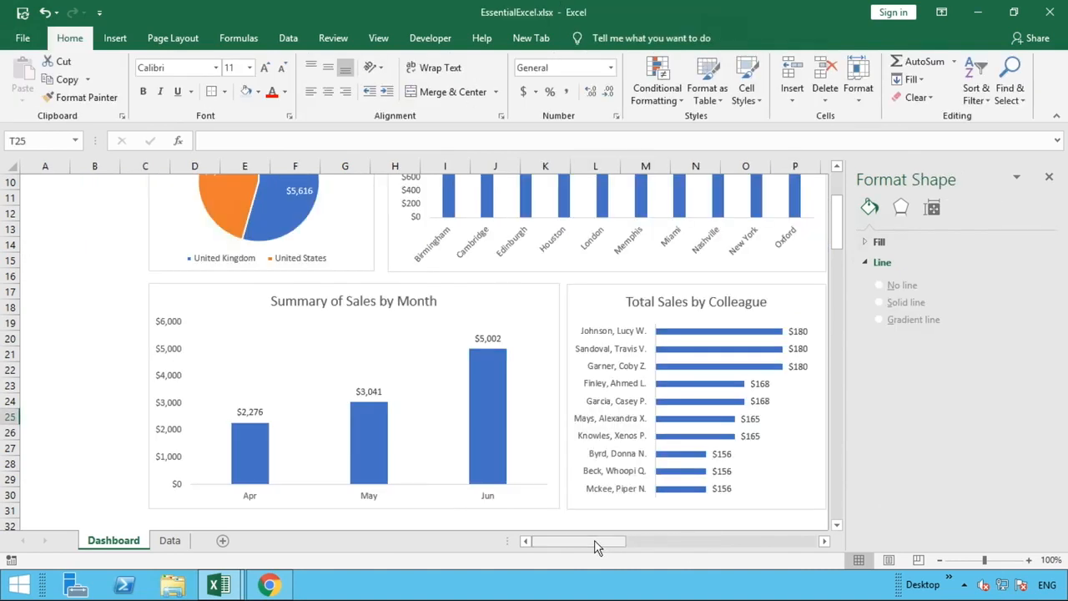
click(534, 421)
click(560, 398)
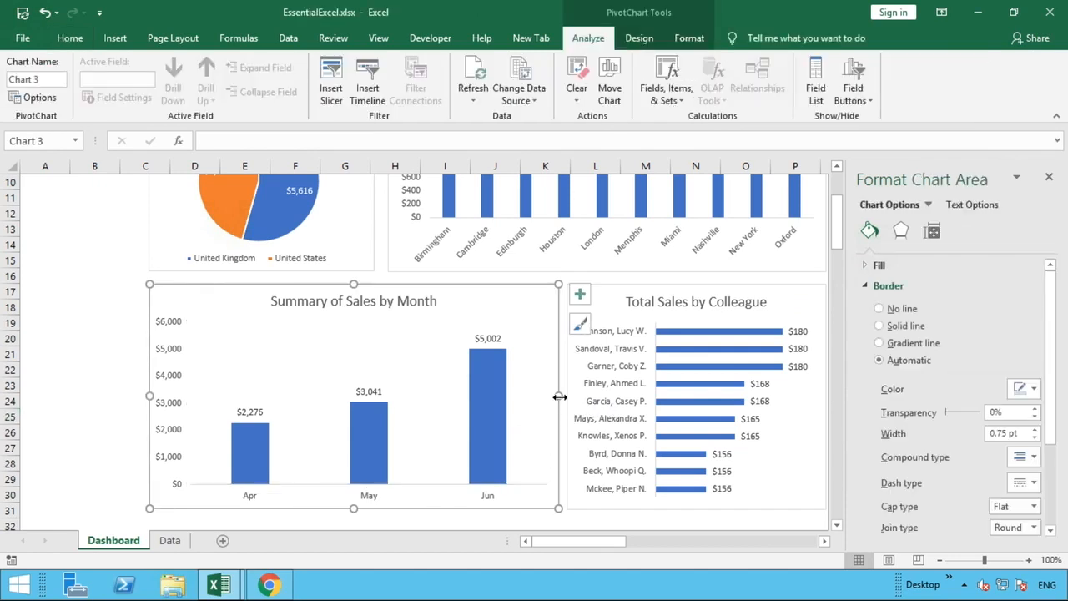
drag(558, 398, 539, 398)
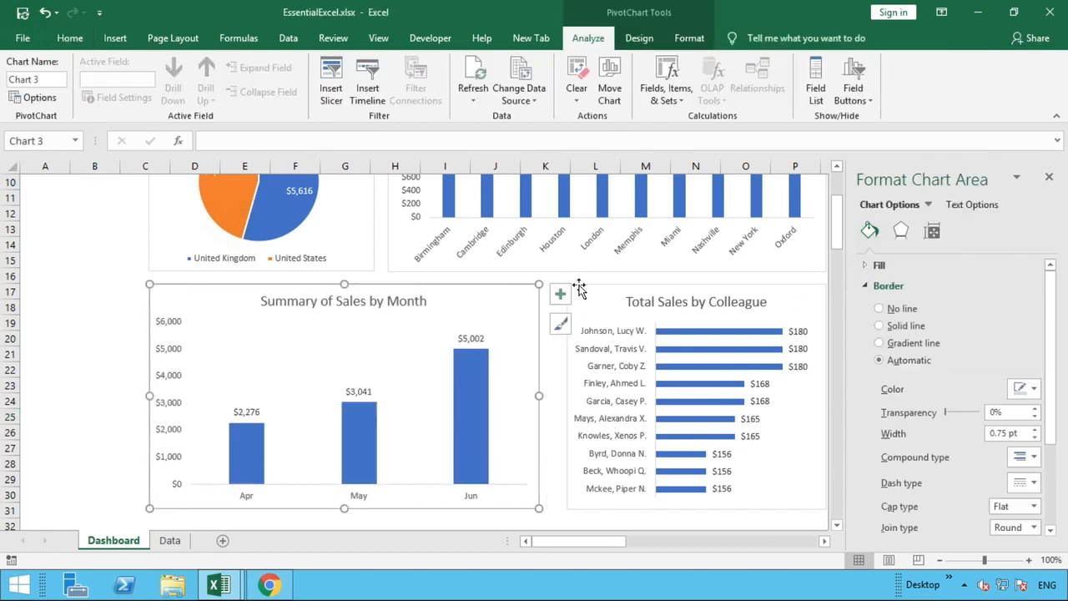
click(567, 391)
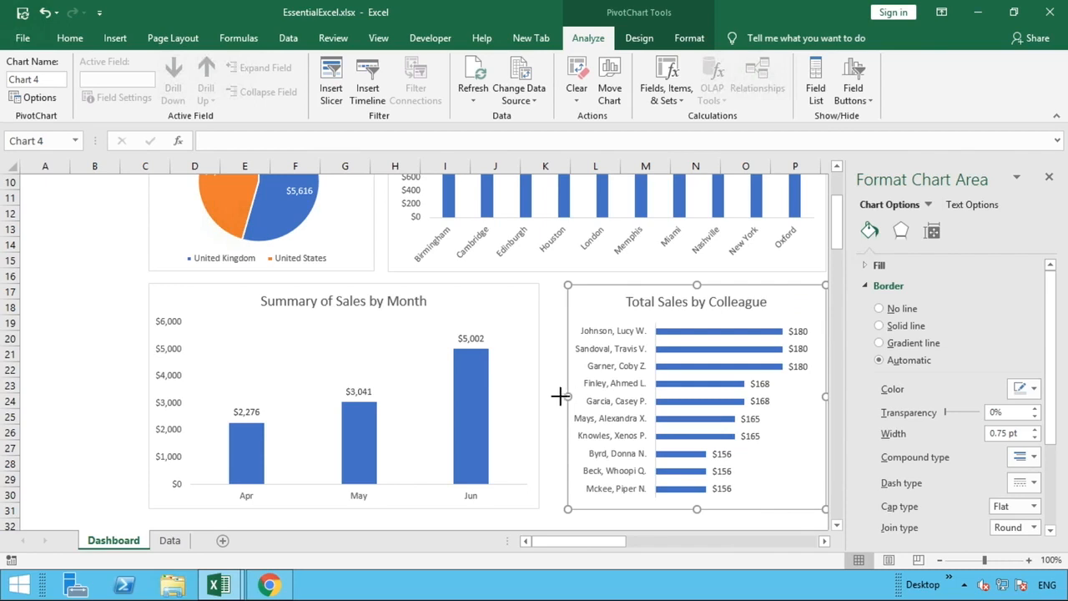
drag(559, 397, 546, 393)
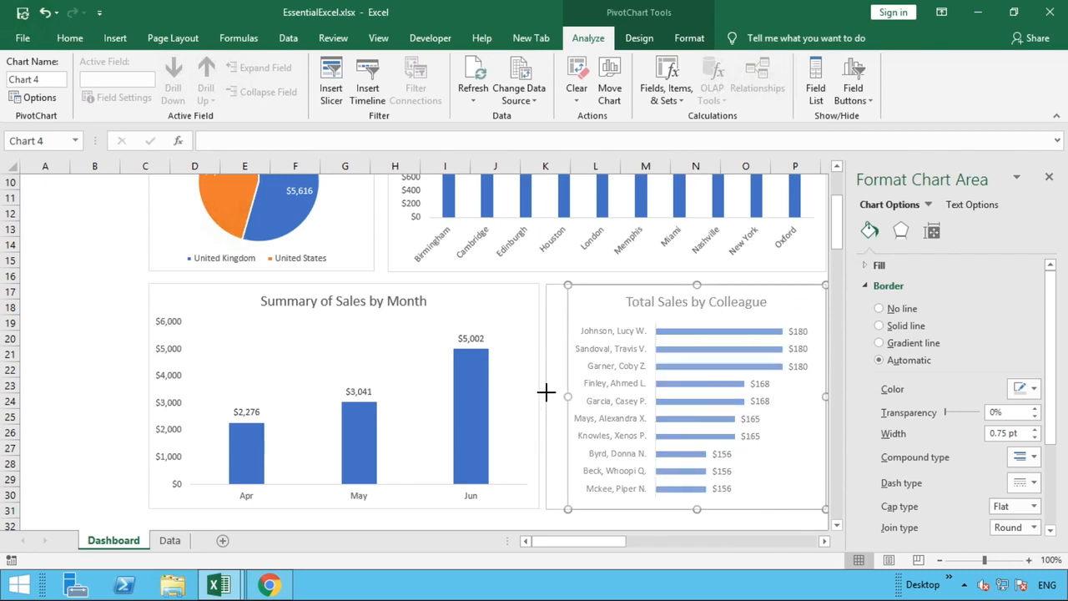
drag(571, 441, 571, 441)
click(576, 523)
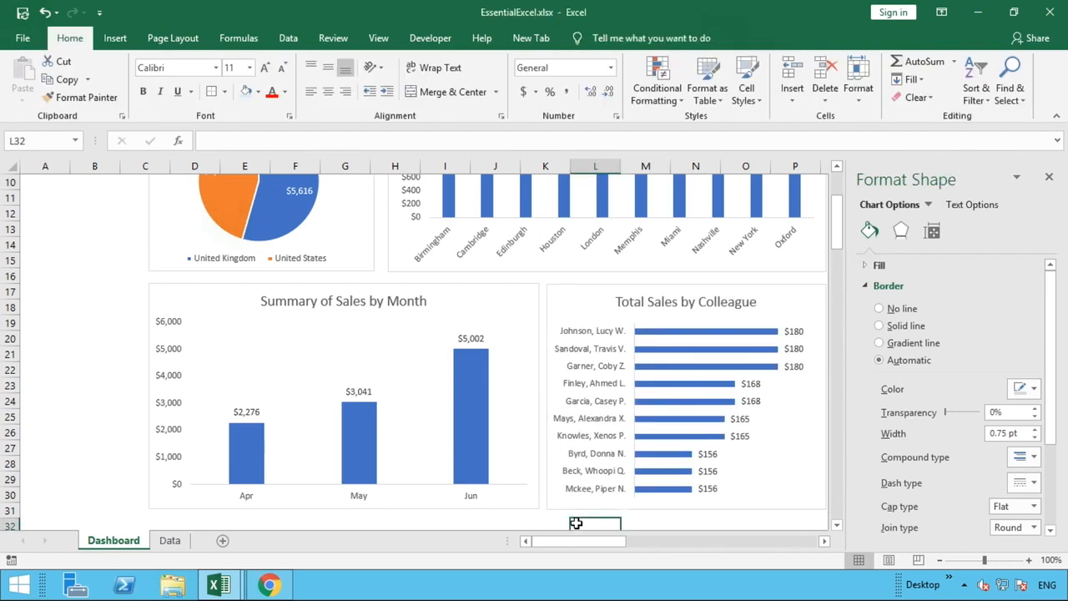
click(1050, 177)
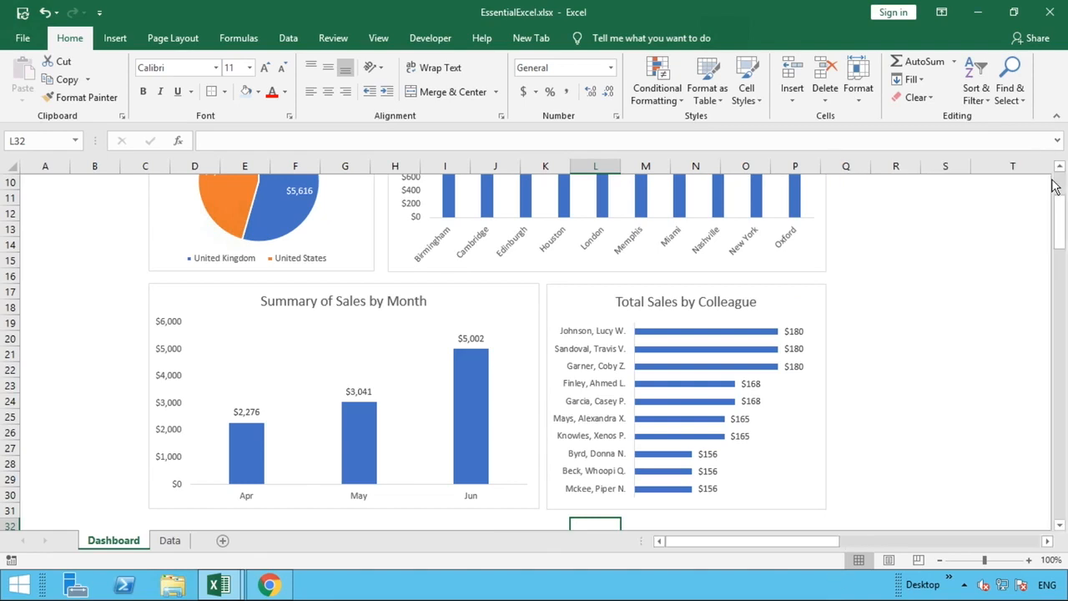
Step: Align the tops of the Total Sales by Colleague and Summary of Sales by Month charts
click(823, 296)
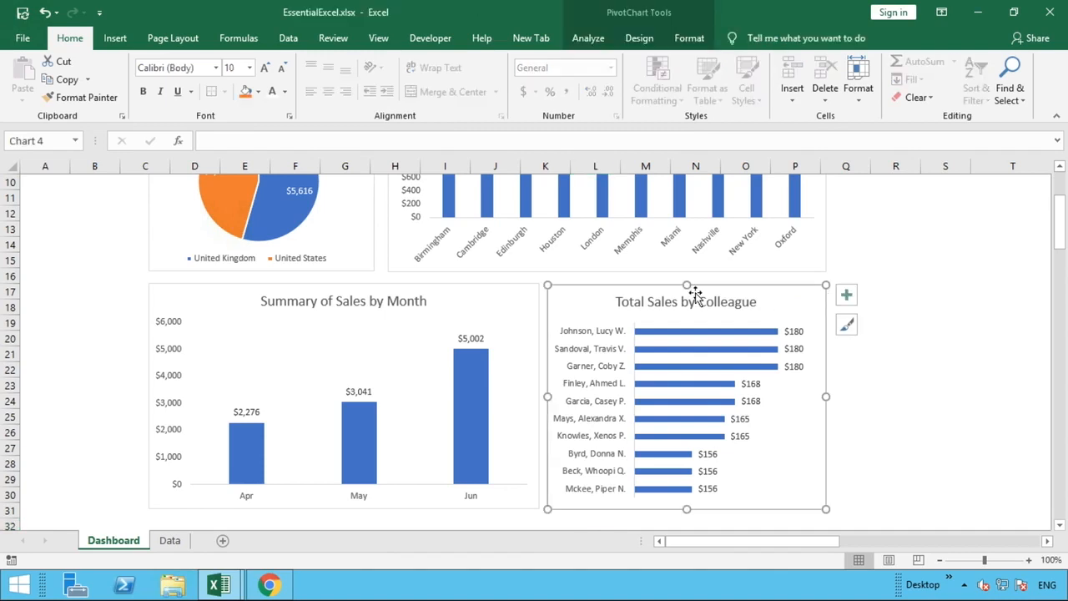
ctrl+click(536, 296)
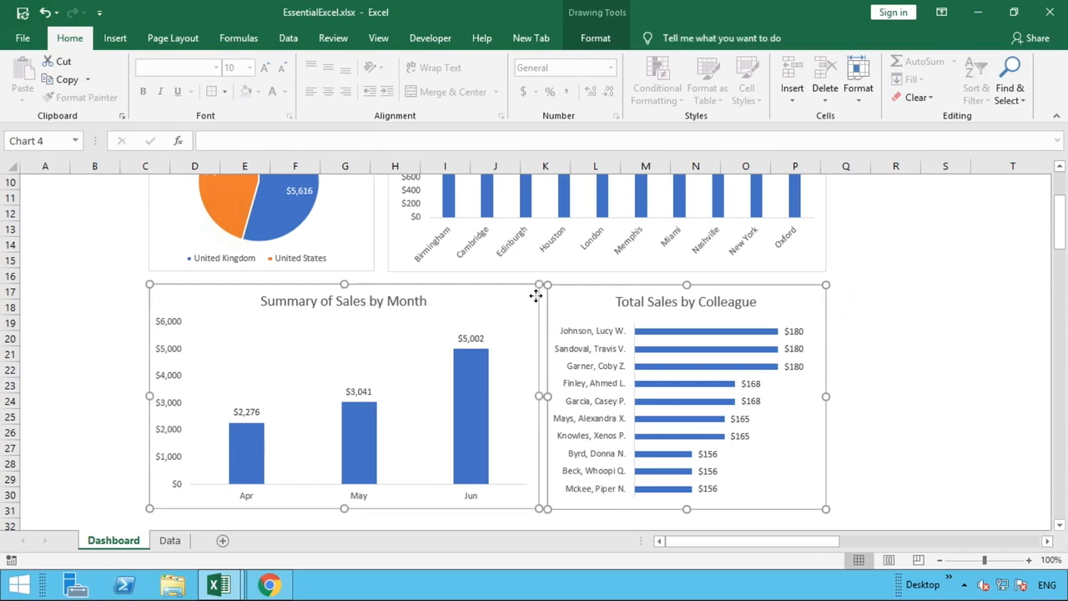
click(594, 39)
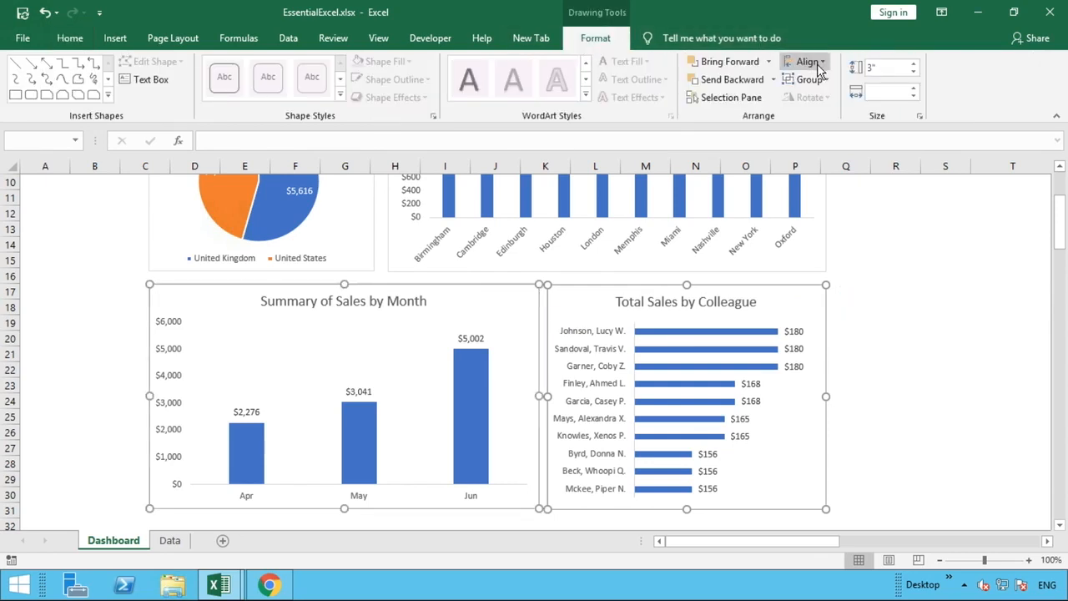
click(818, 72)
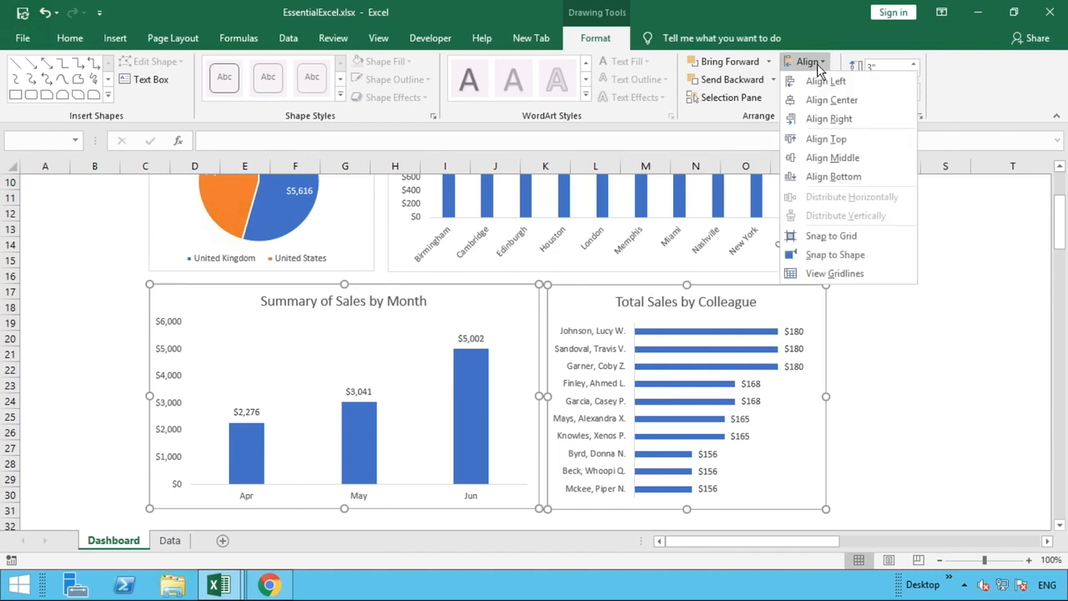
click(820, 139)
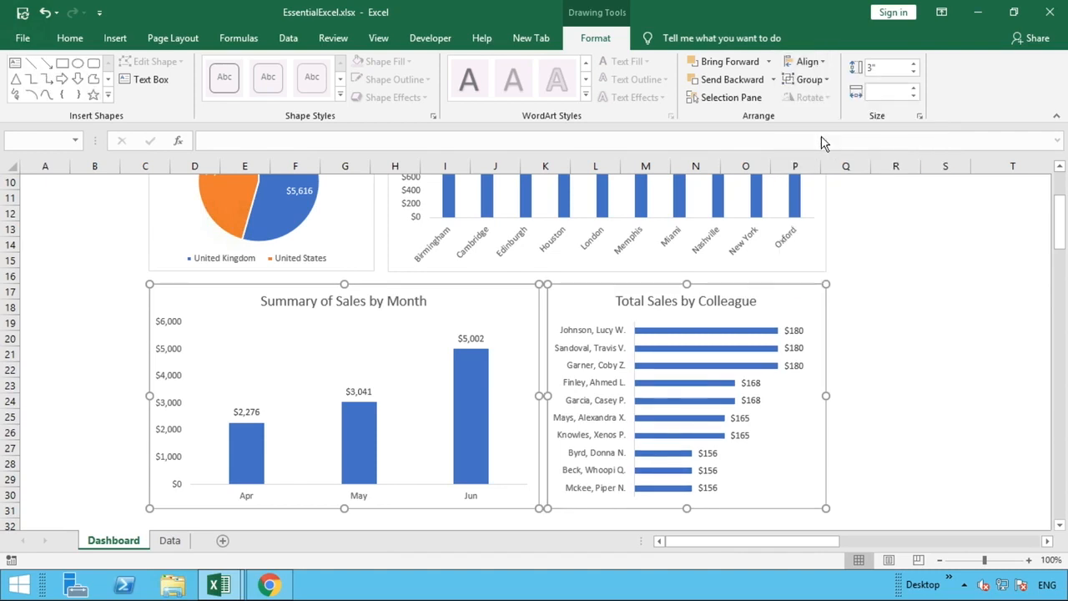
click(891, 297)
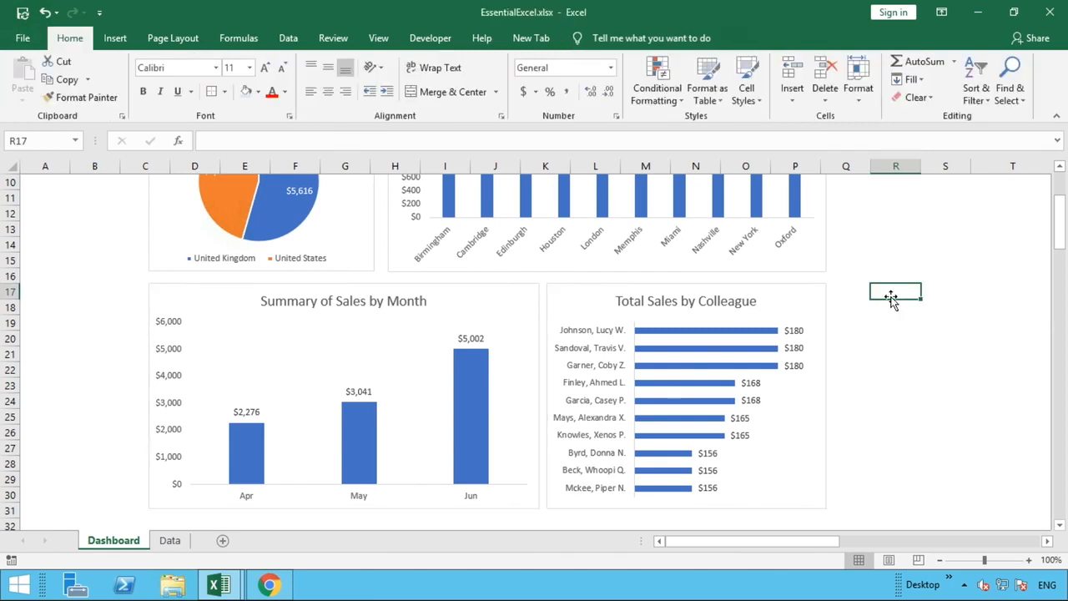
Step: Auto-hide the ribbon to look over the whole dashboard, and restore its tabs and commands
click(1059, 168)
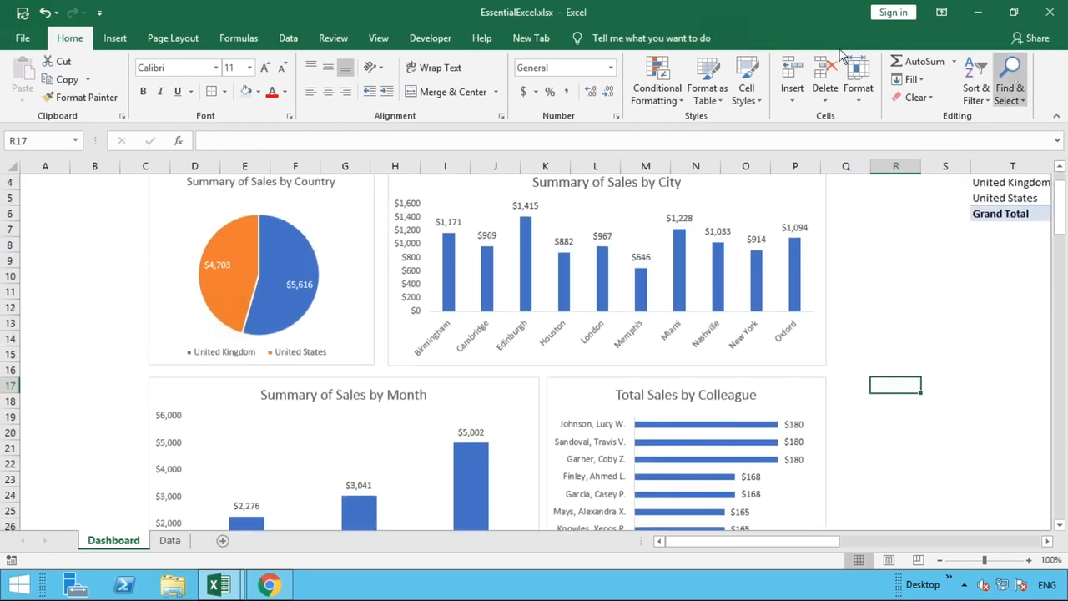
click(943, 12)
click(773, 22)
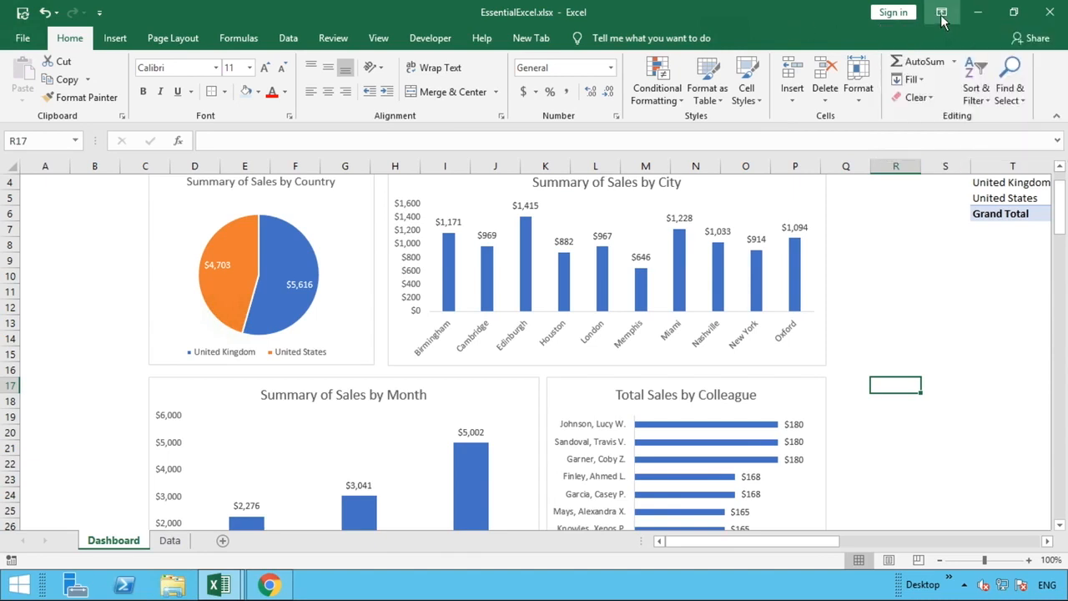
click(942, 12)
click(947, 44)
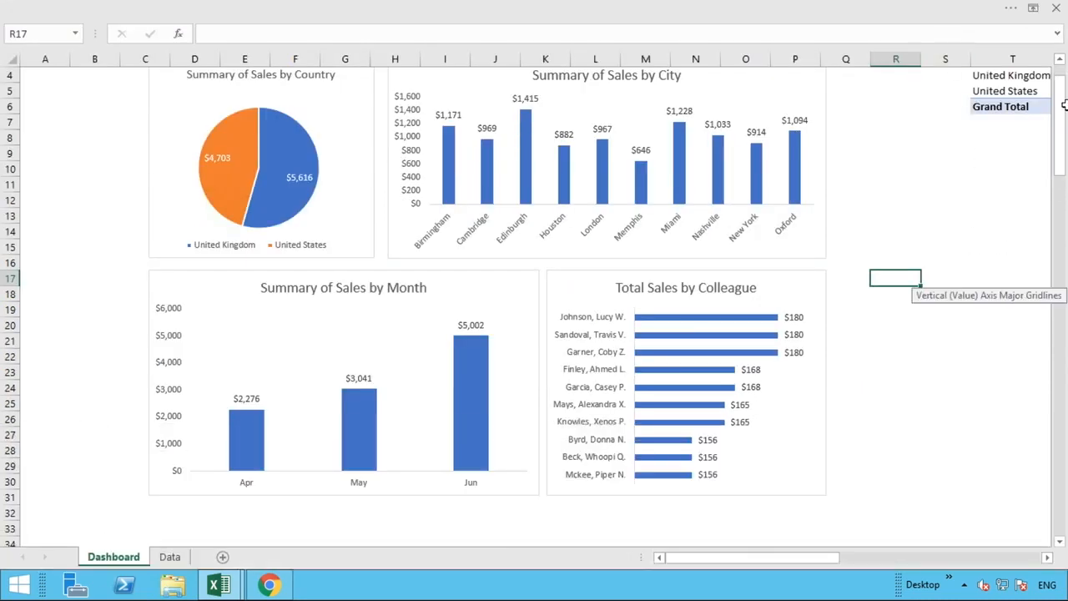
scroll(1061, 65, up, 1)
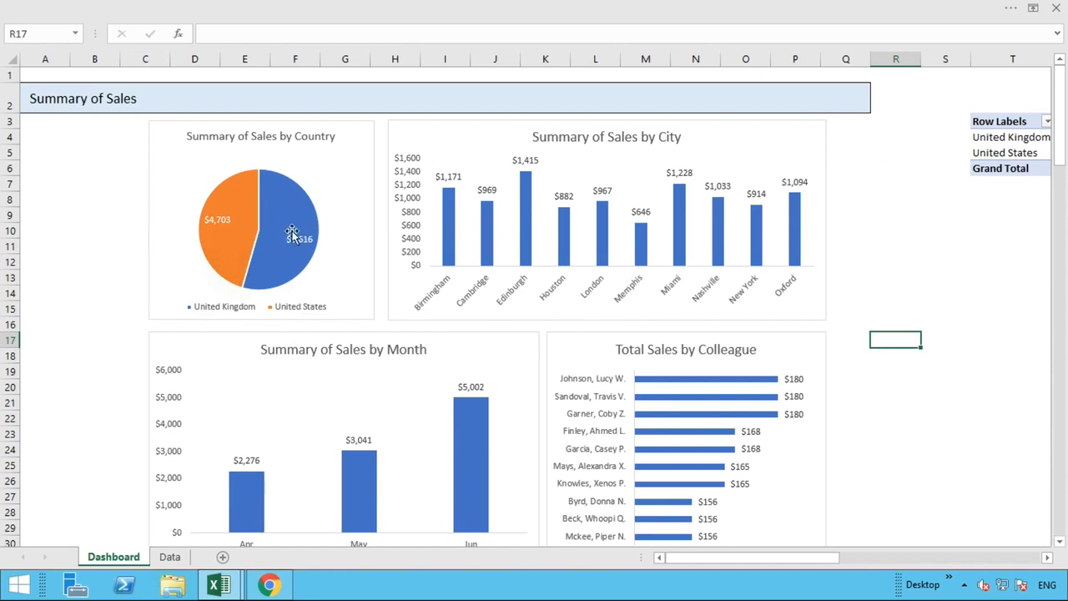
mouse_move(298, 210)
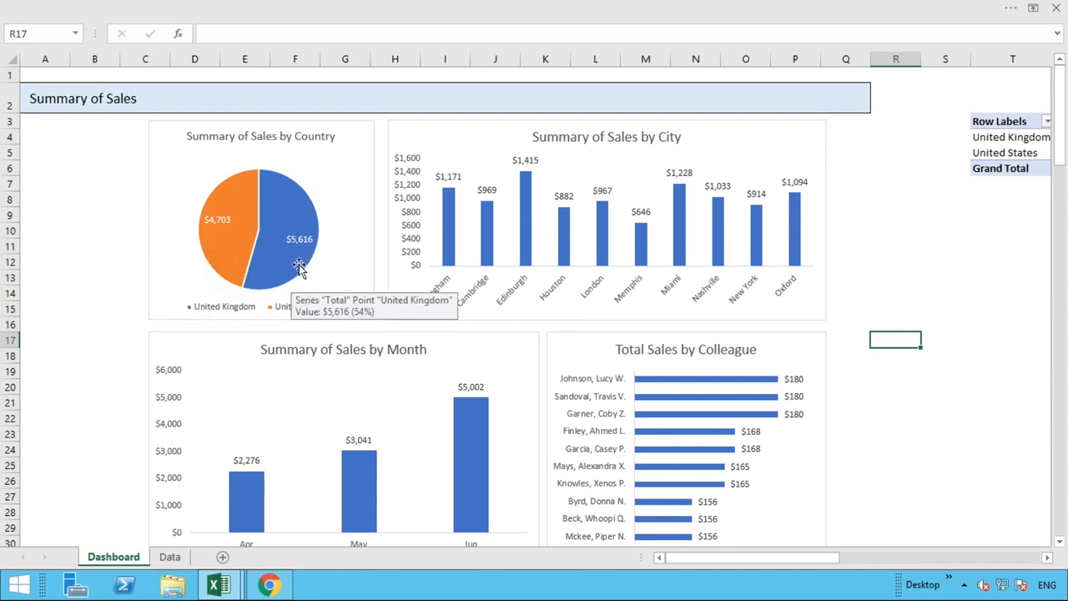
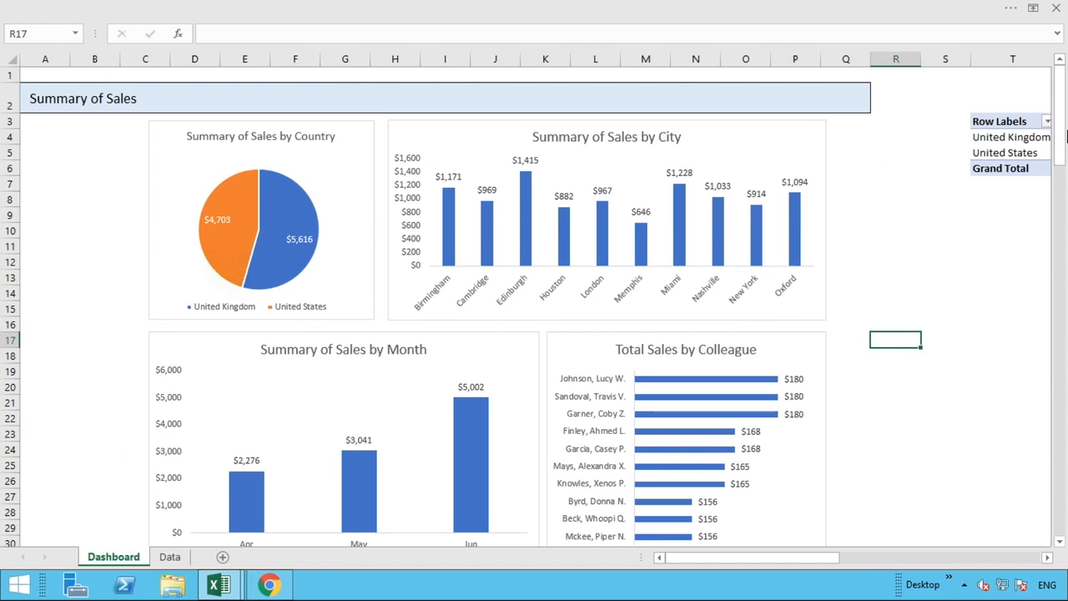
click(1034, 8)
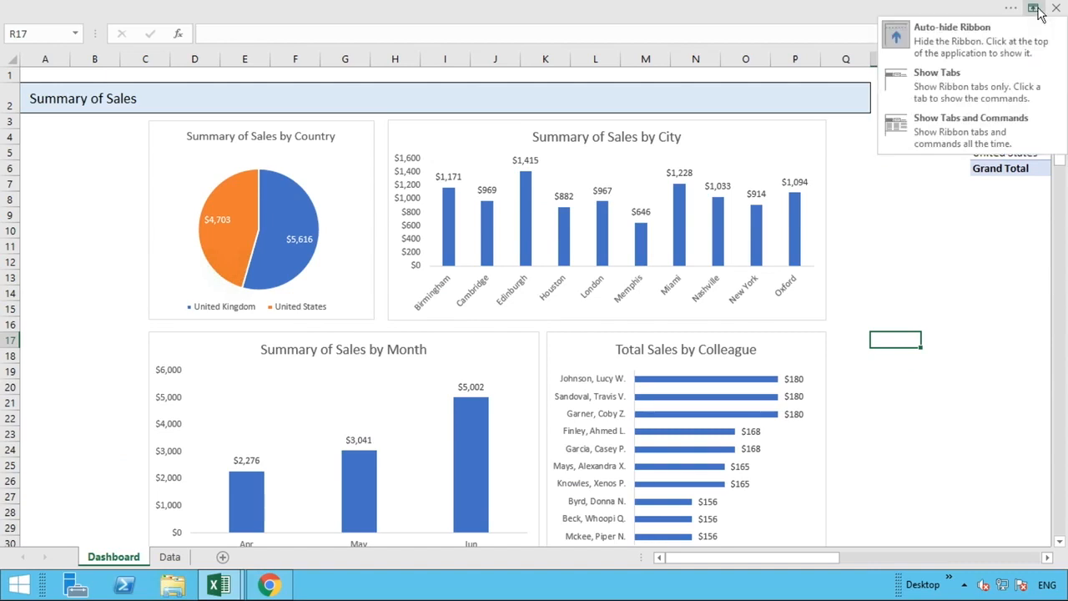
click(964, 44)
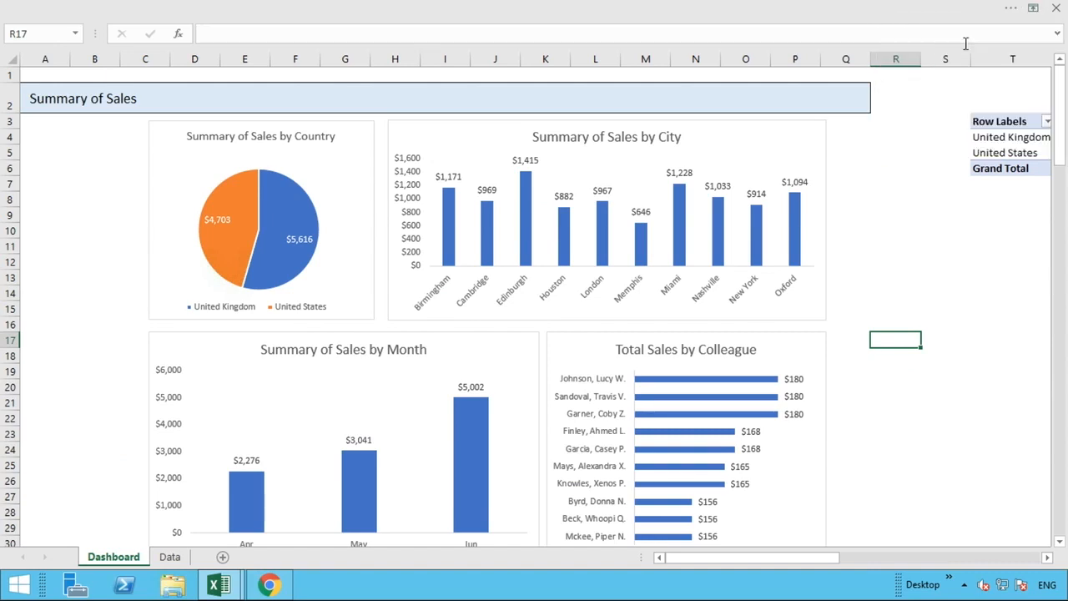
click(1033, 8)
click(985, 142)
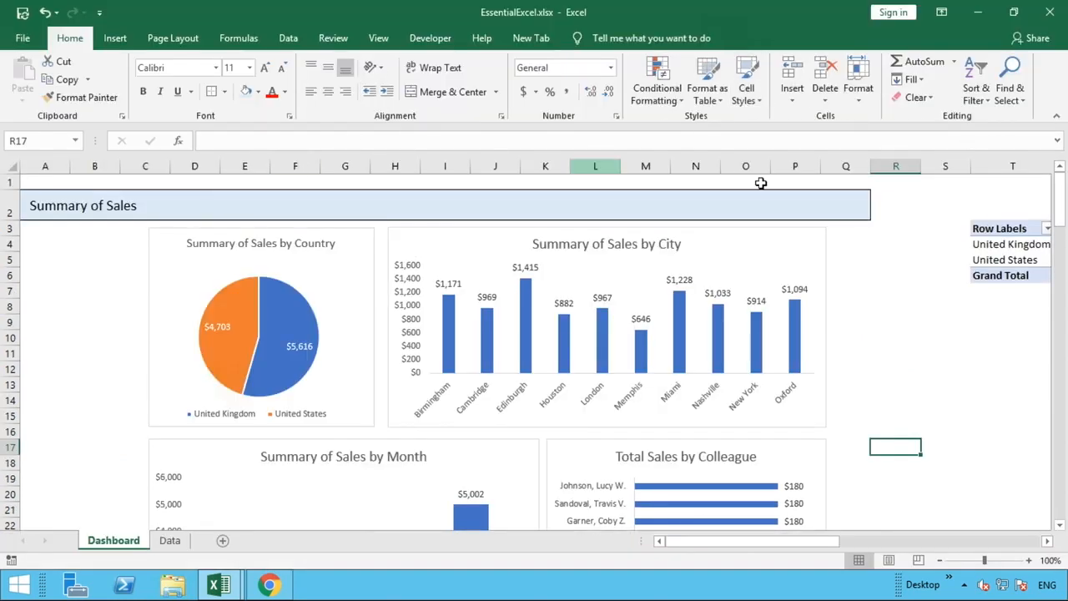
Step: Insert slicers for Country, City and Date from the country PivotTable
click(981, 234)
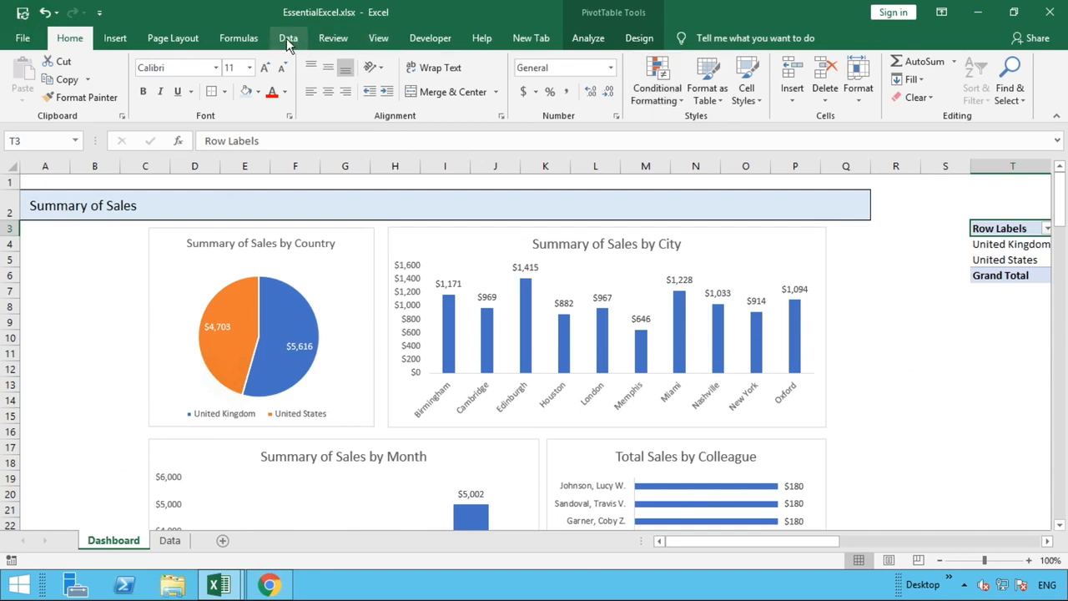
click(114, 38)
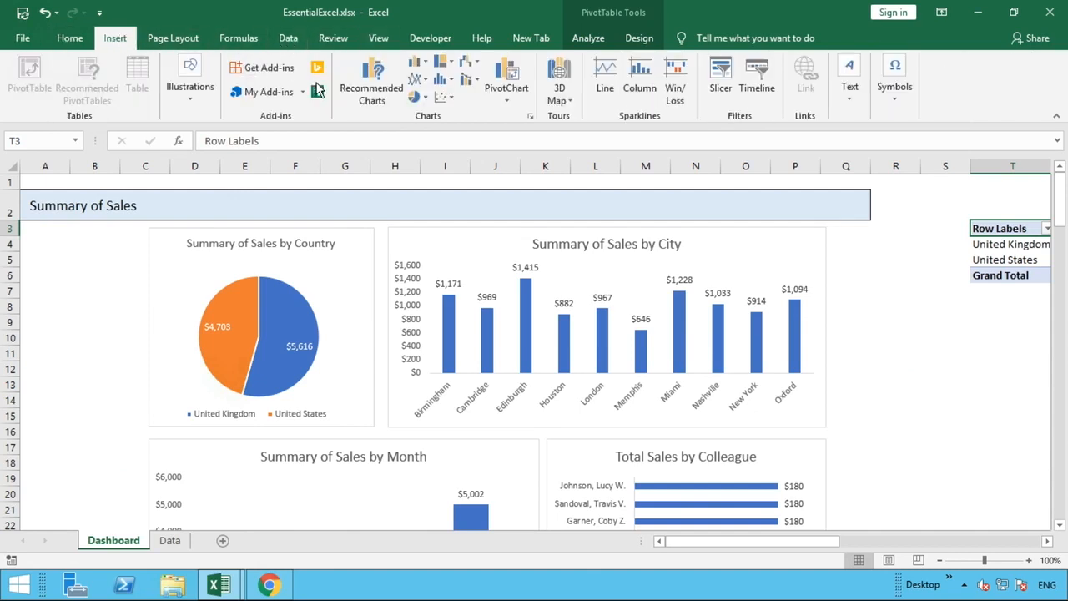
click(722, 87)
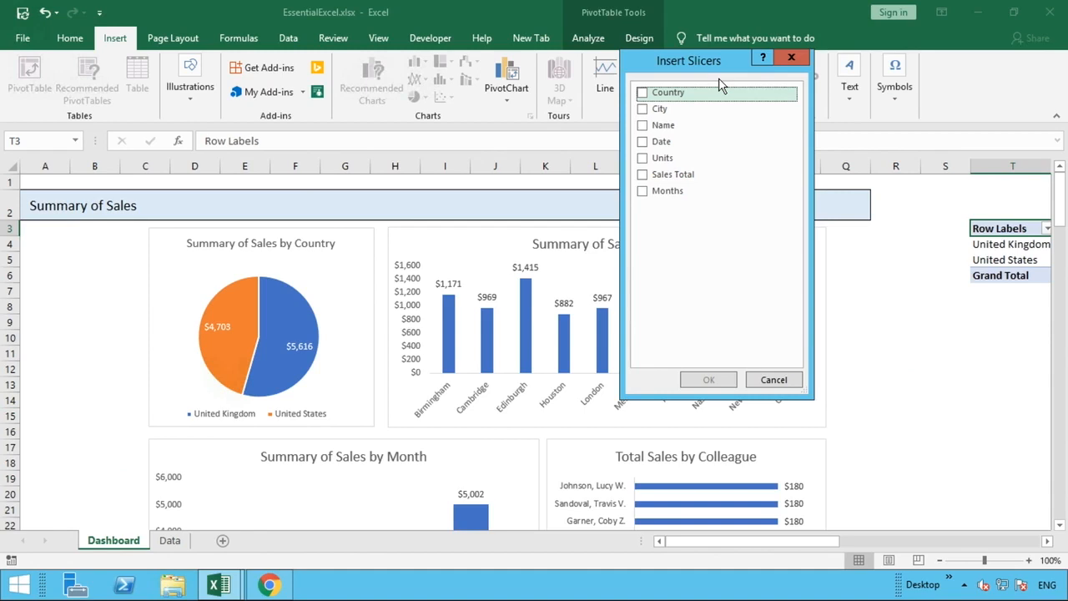
click(642, 92)
click(642, 109)
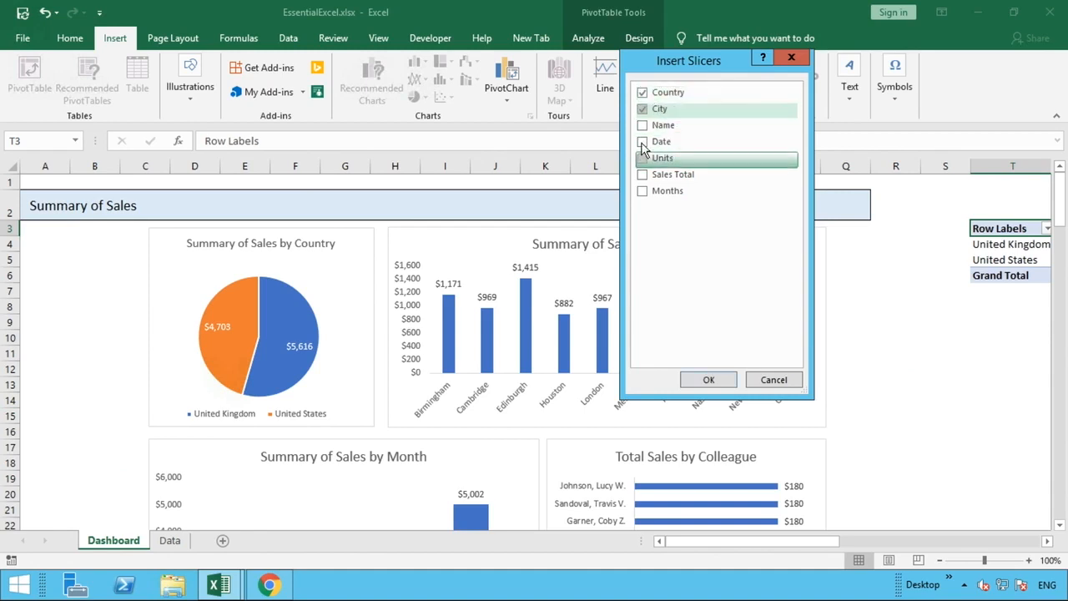
click(643, 142)
click(708, 379)
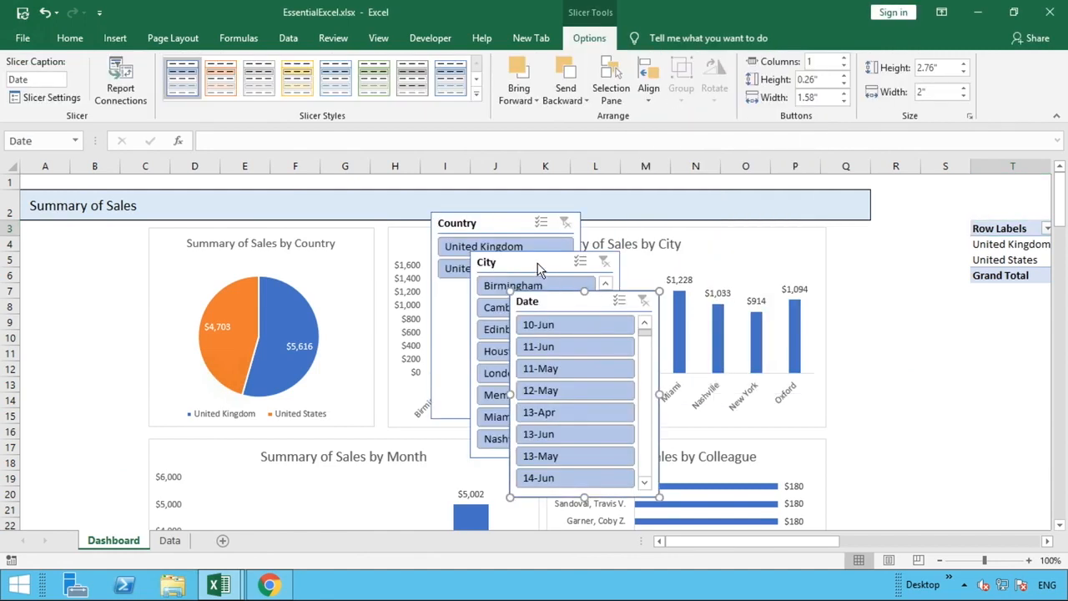
Step: Insert a new column before column B to make room for slicers beside the charts
click(515, 225)
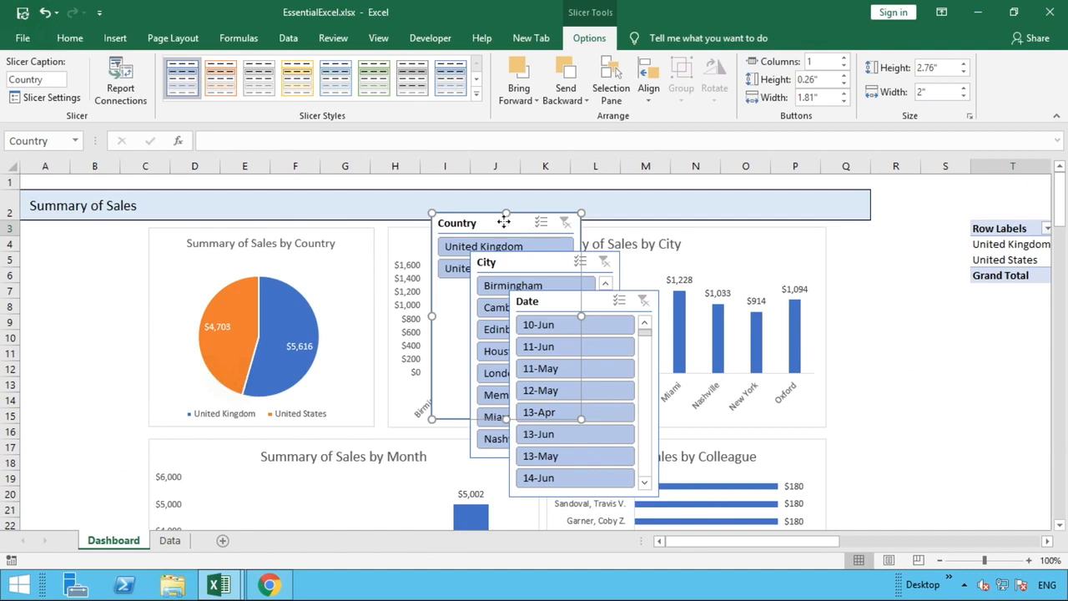
drag(515, 225, 532, 260)
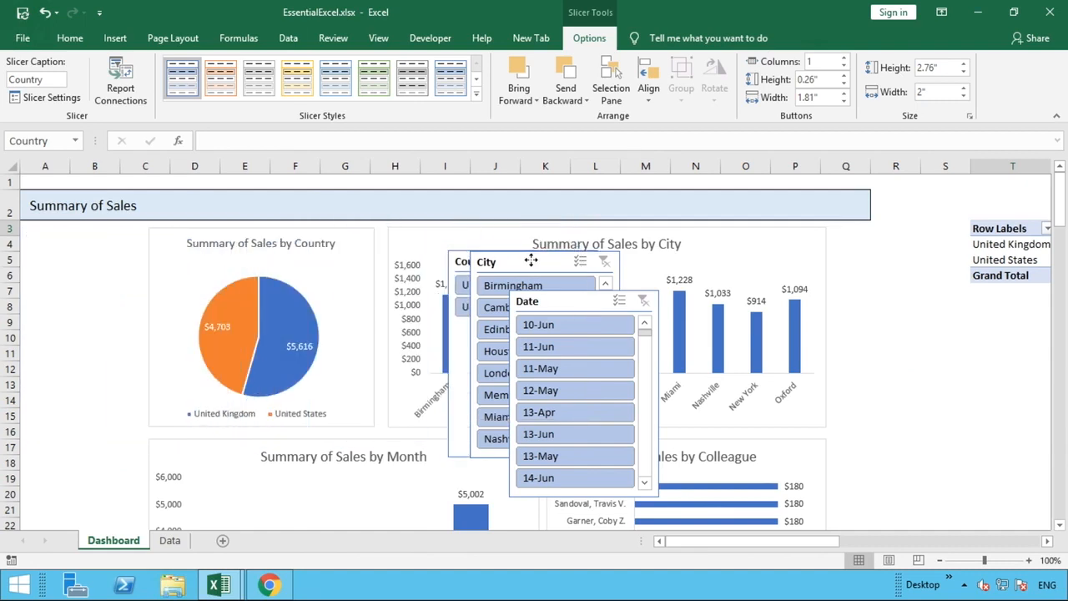
click(119, 166)
click(95, 165)
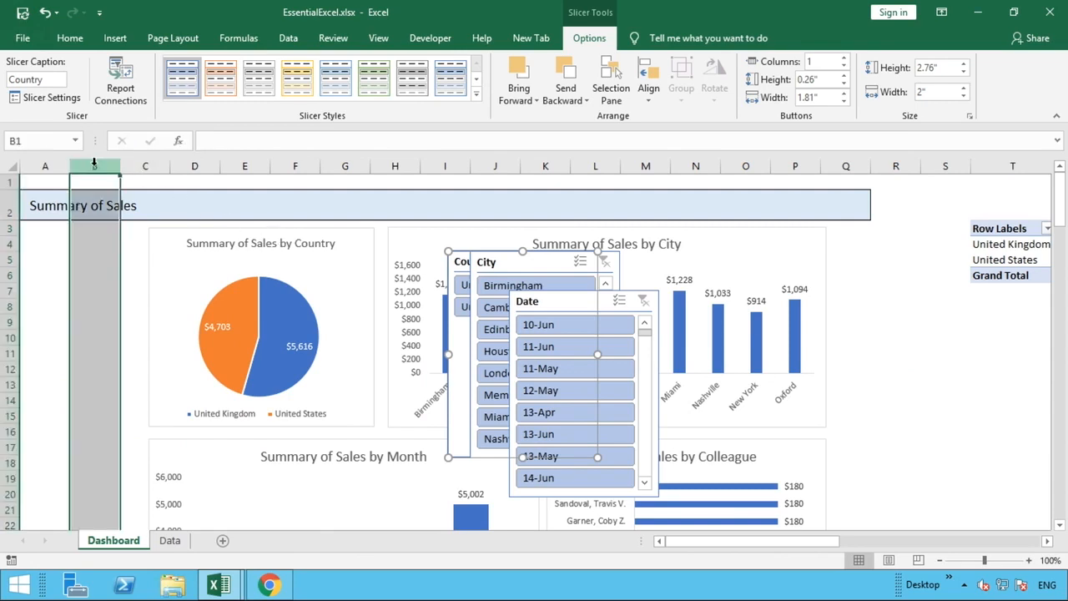
right_click(94, 164)
click(139, 274)
click(141, 279)
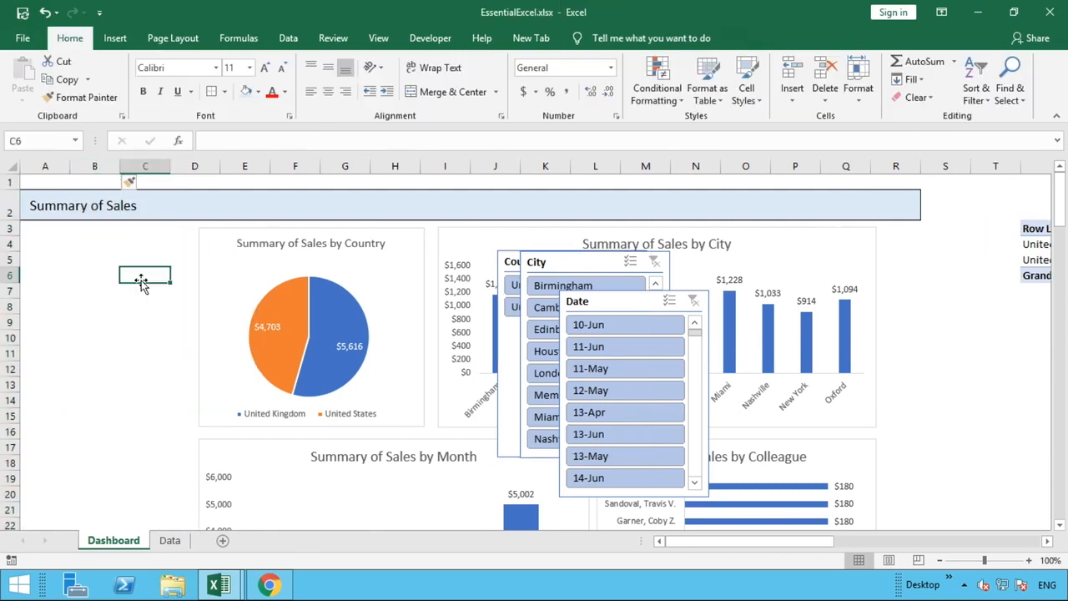
Step: Move the Country slicer to columns A to C beside the country pie chart, starting at row 3
click(510, 258)
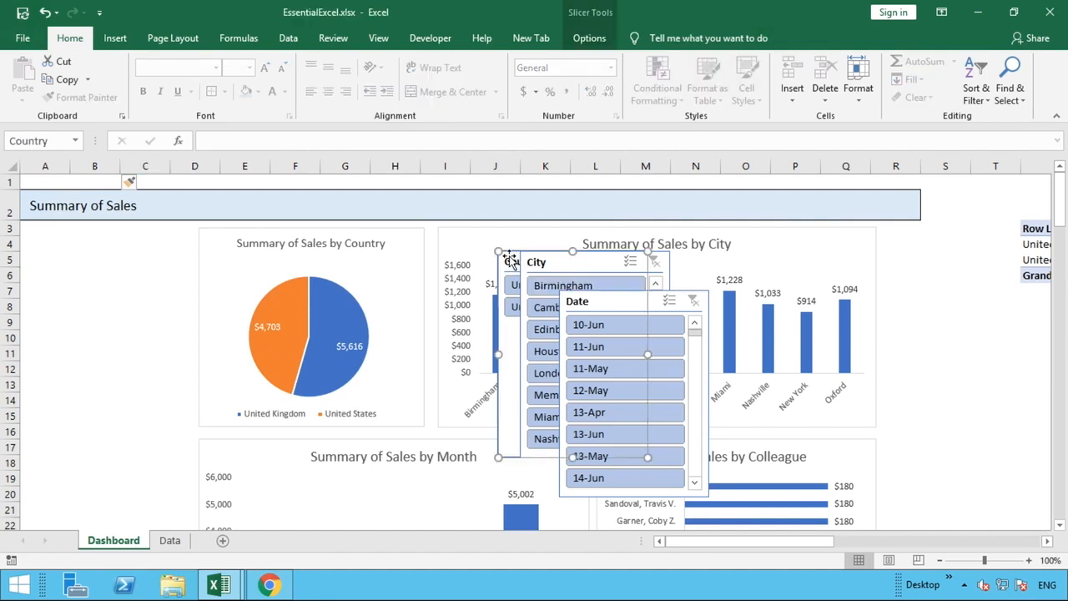
drag(511, 259, 35, 230)
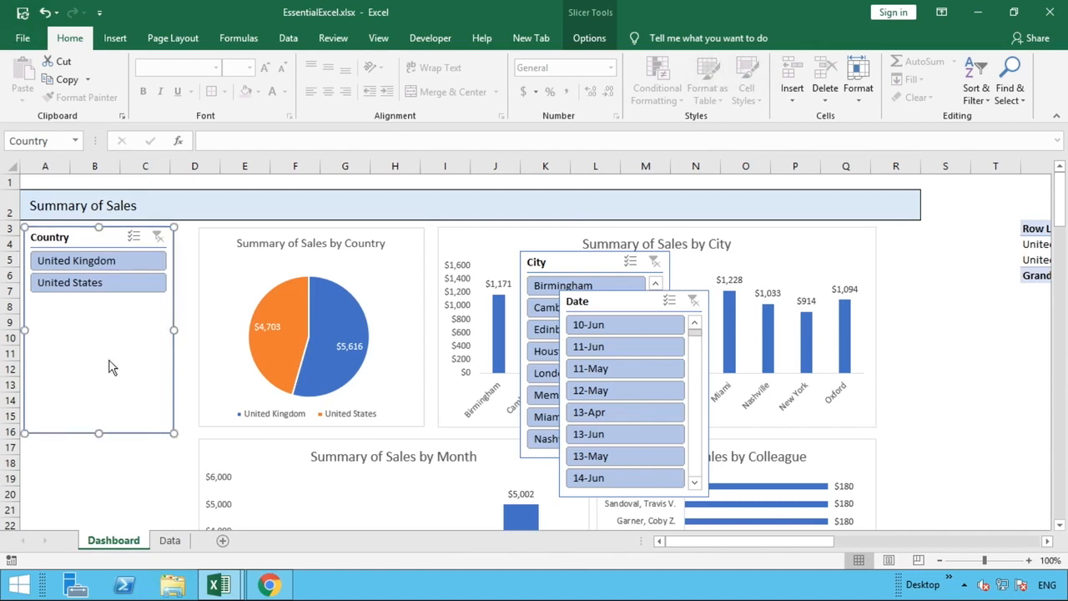
Step: Shorten the Country slicer to end at row 7 and move the City slicer directly beneath it
drag(95, 339, 97, 300)
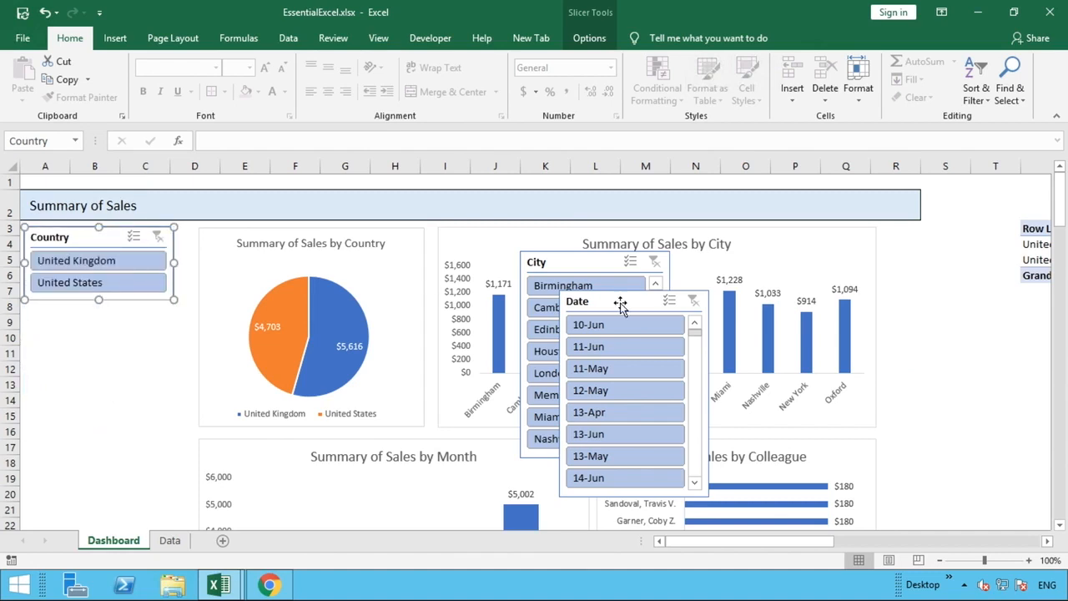
click(597, 262)
drag(591, 262, 95, 313)
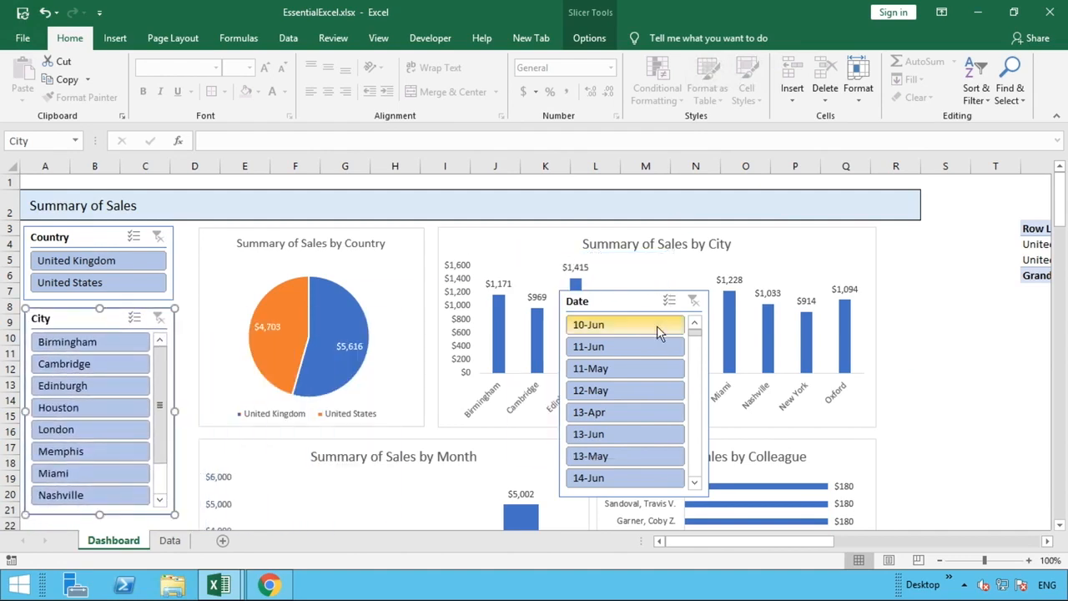
Step: Move the Date slicer beneath the City slicer in columns A to C
click(1062, 525)
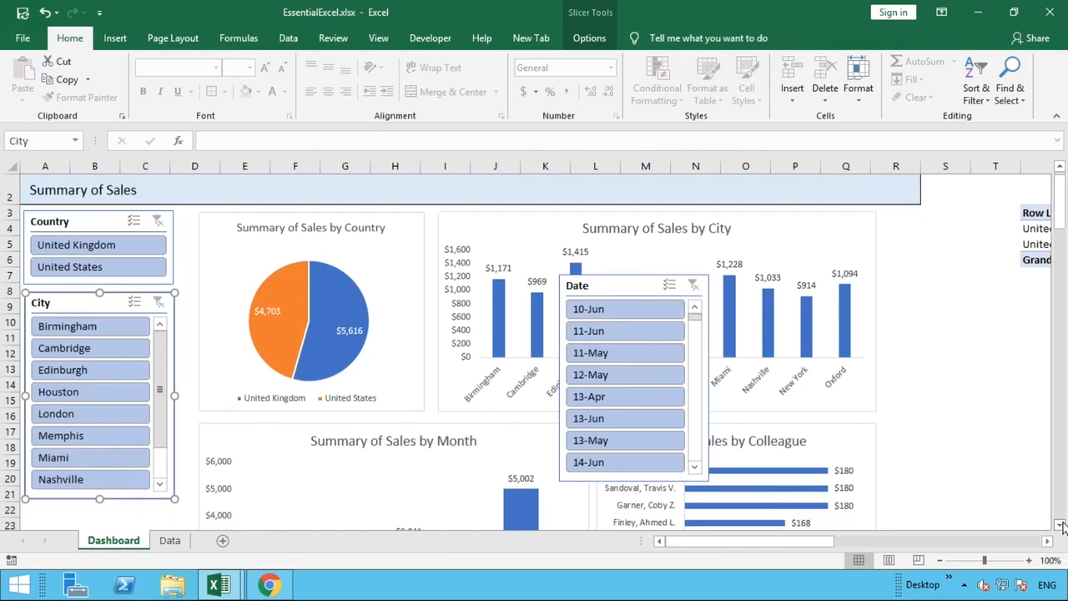
drag(619, 208, 84, 436)
click(903, 381)
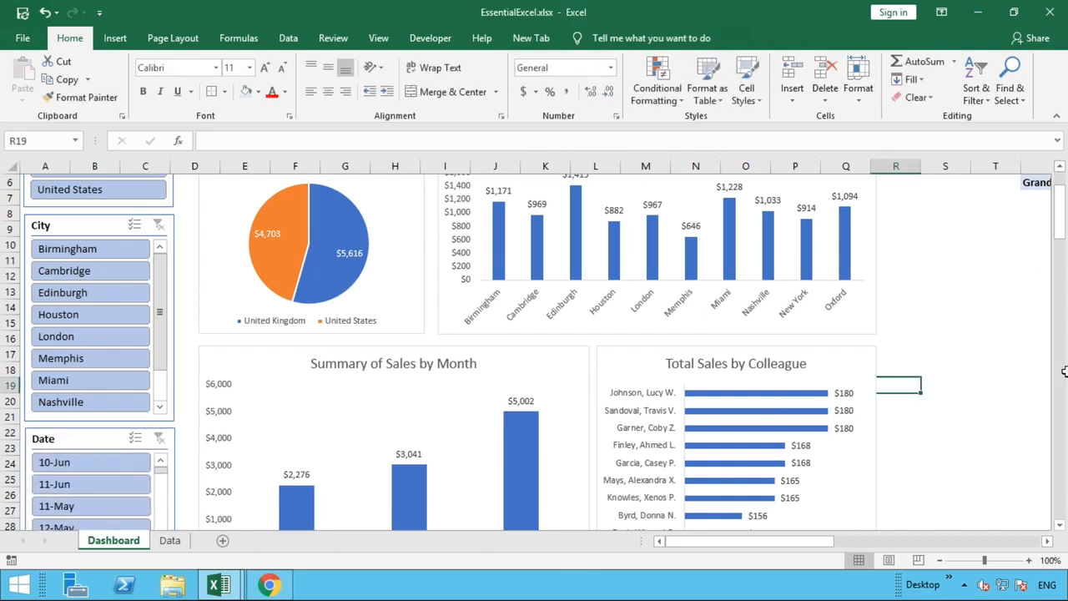
scroll(1061, 175, up, 5)
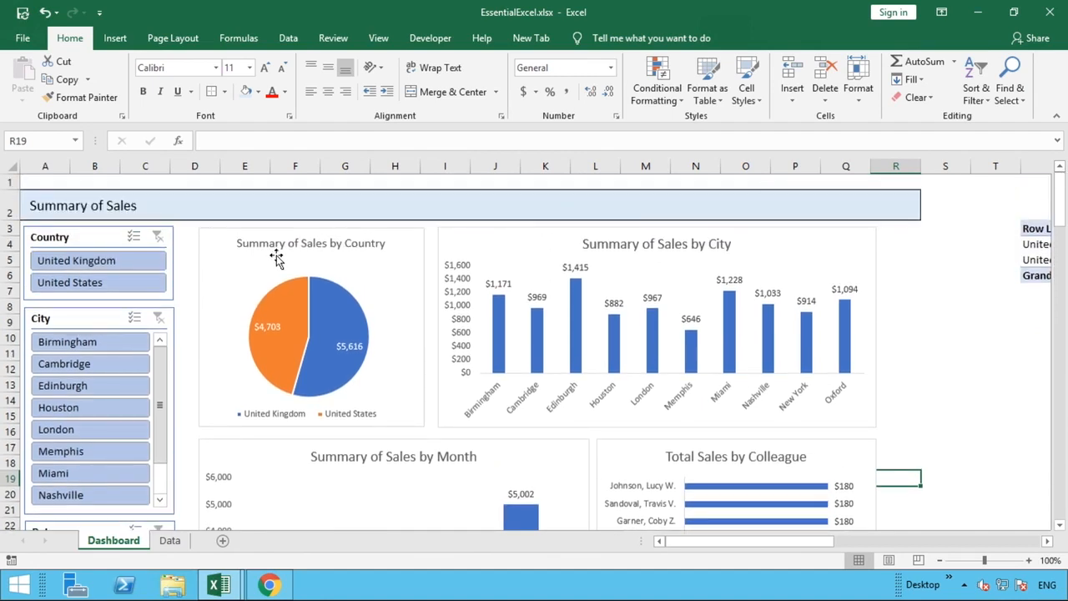
Step: Connect the Country slicer to PivotTable3, PivotTable4 and PivotTable5 as well, through its report connections
click(173, 269)
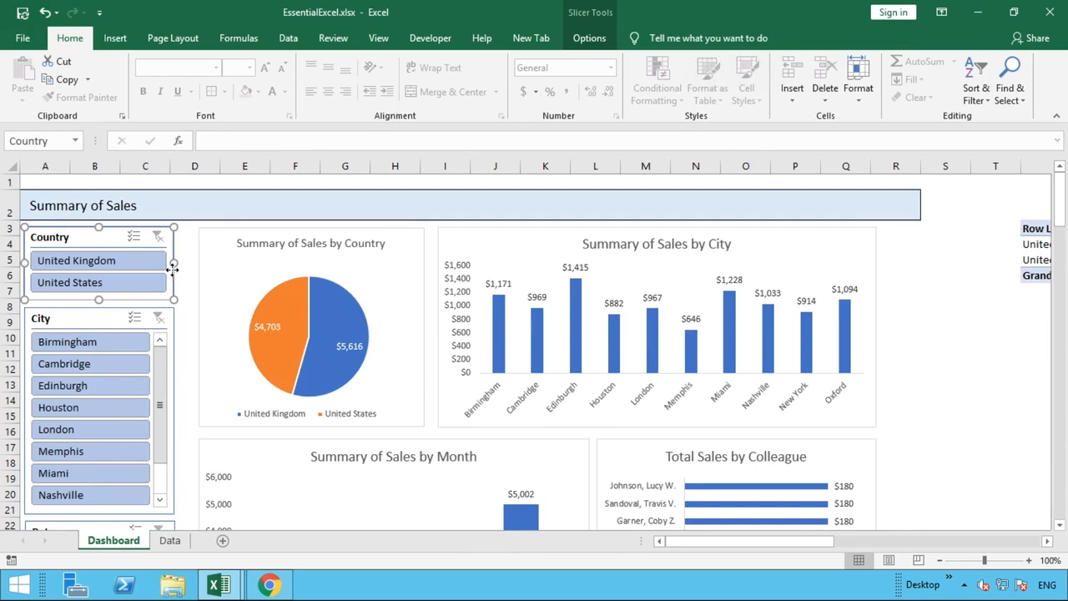
right_click(174, 276)
click(257, 402)
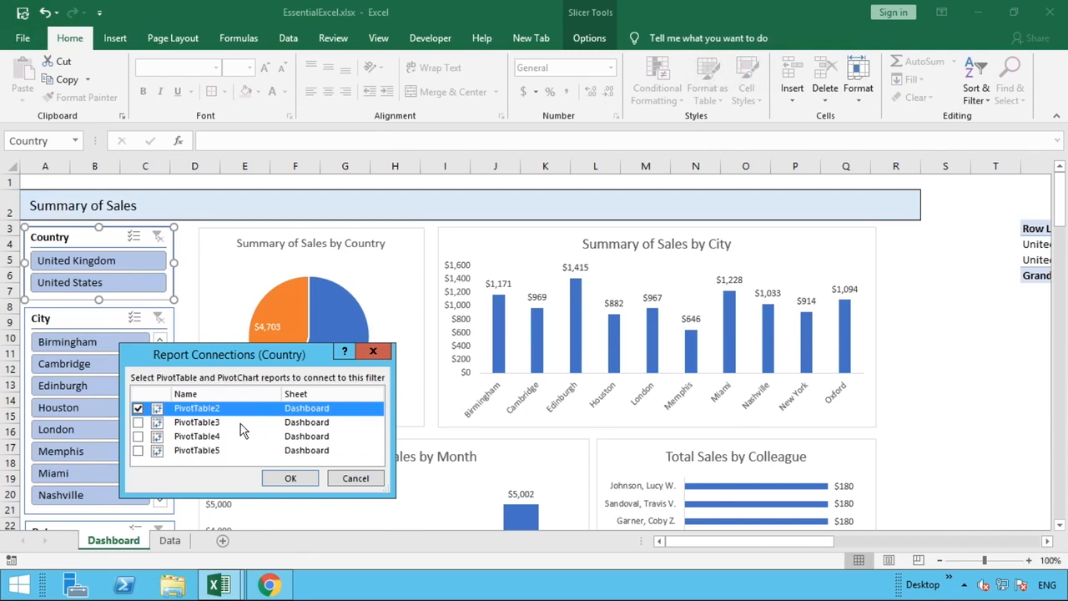
click(138, 422)
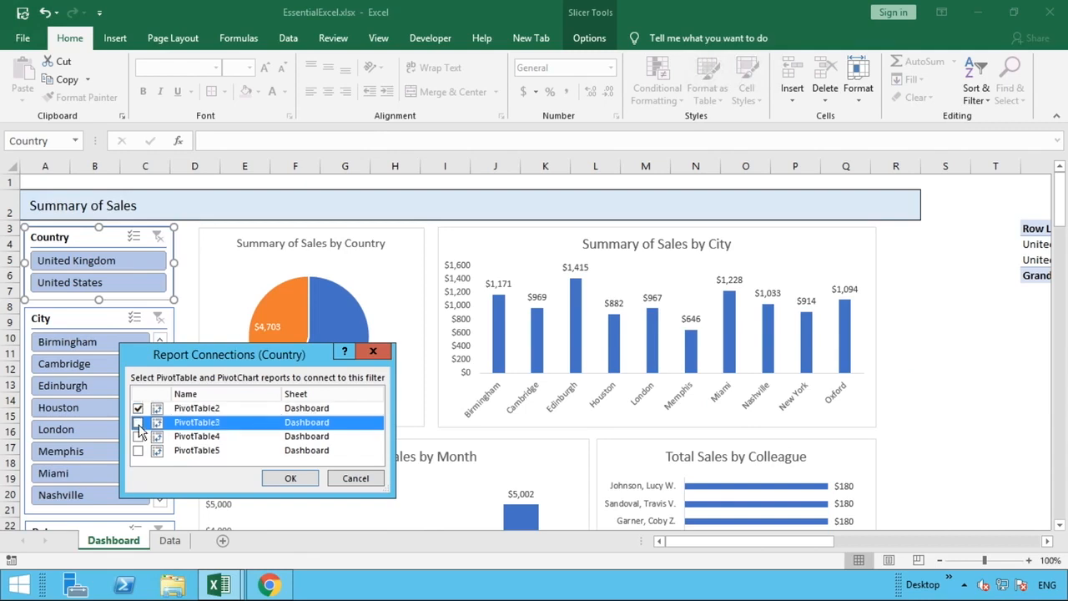
click(138, 436)
click(139, 451)
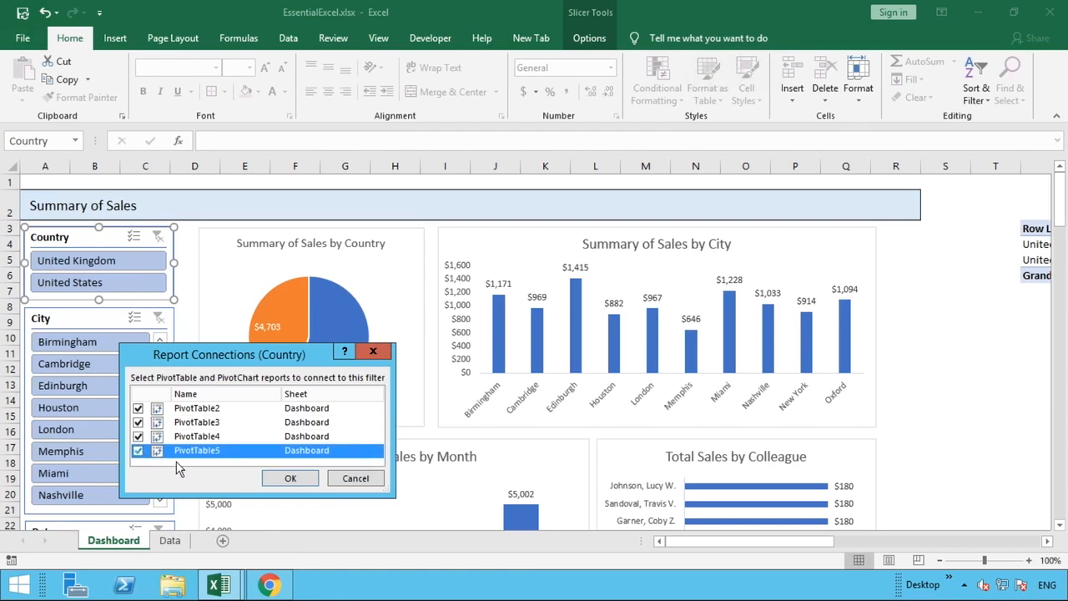
click(290, 478)
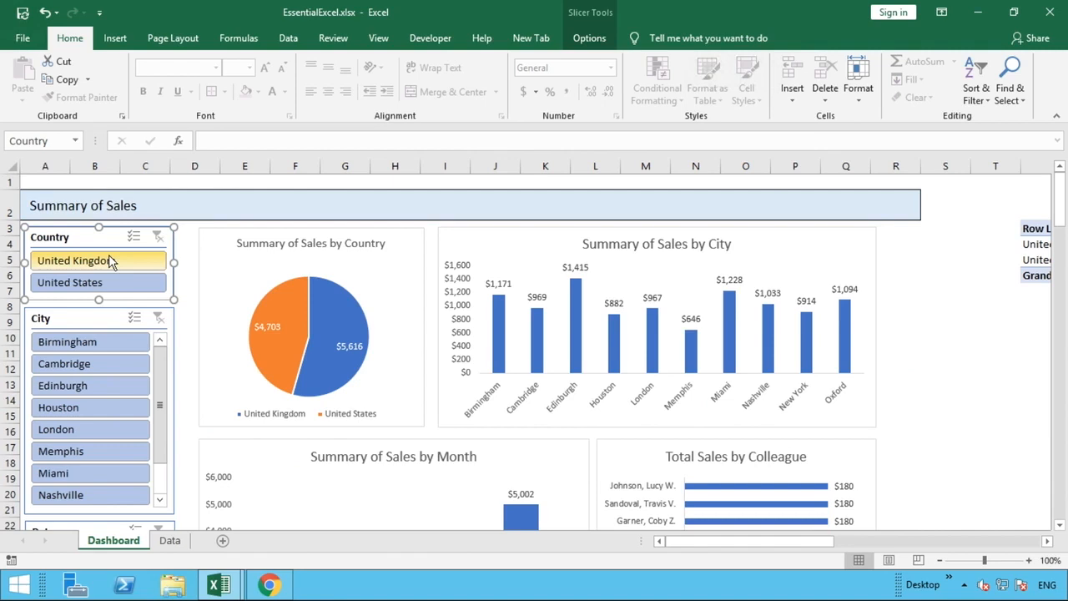
Step: Add PivotTable3, PivotTable4 and PivotTable5 to the City slicer's report connections
right_click(172, 323)
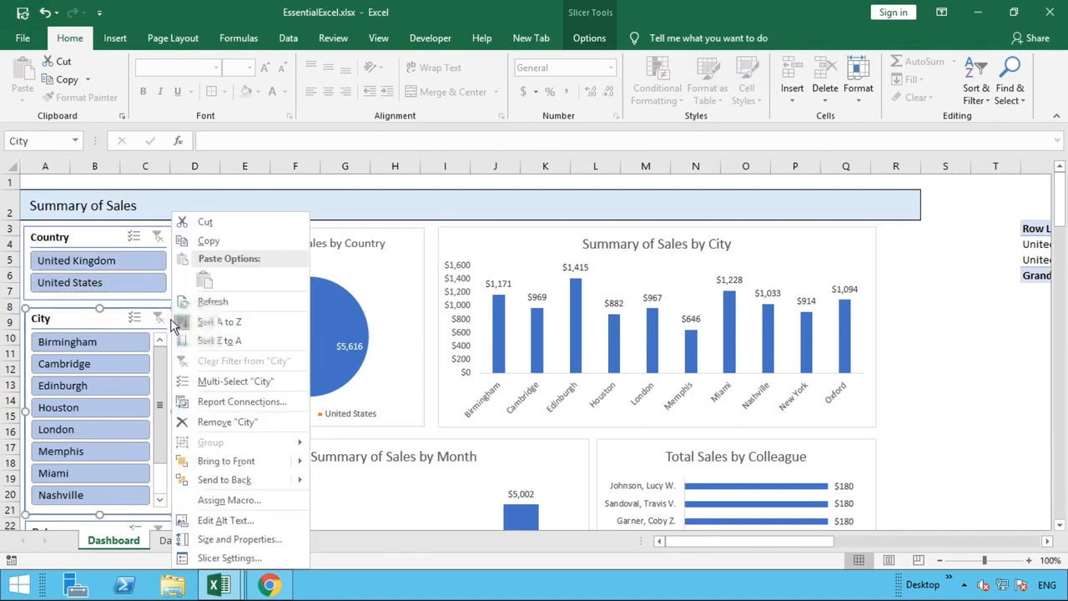
click(228, 401)
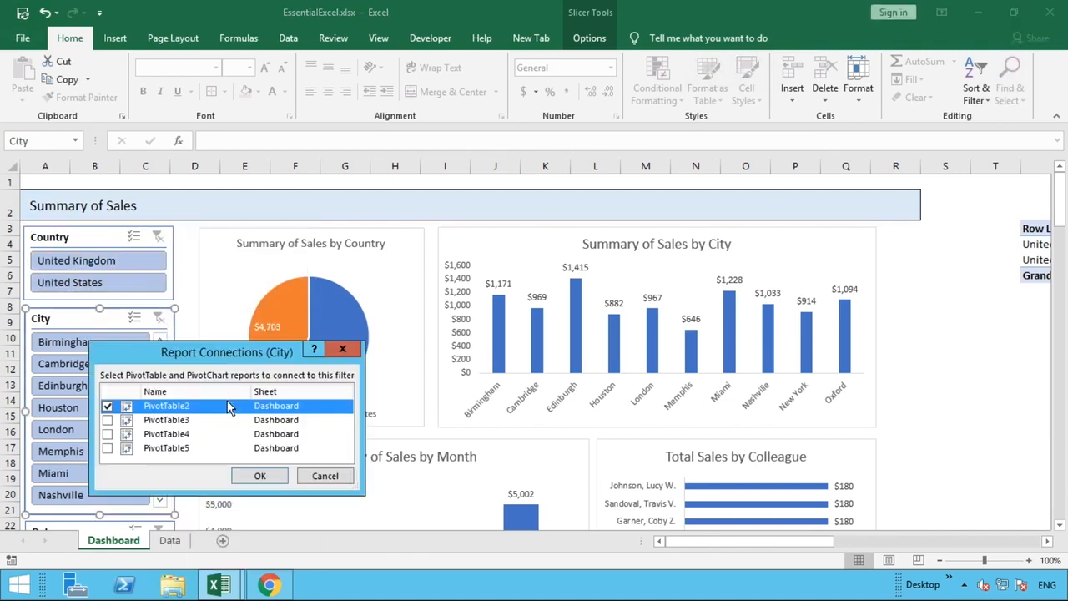
click(108, 420)
click(107, 434)
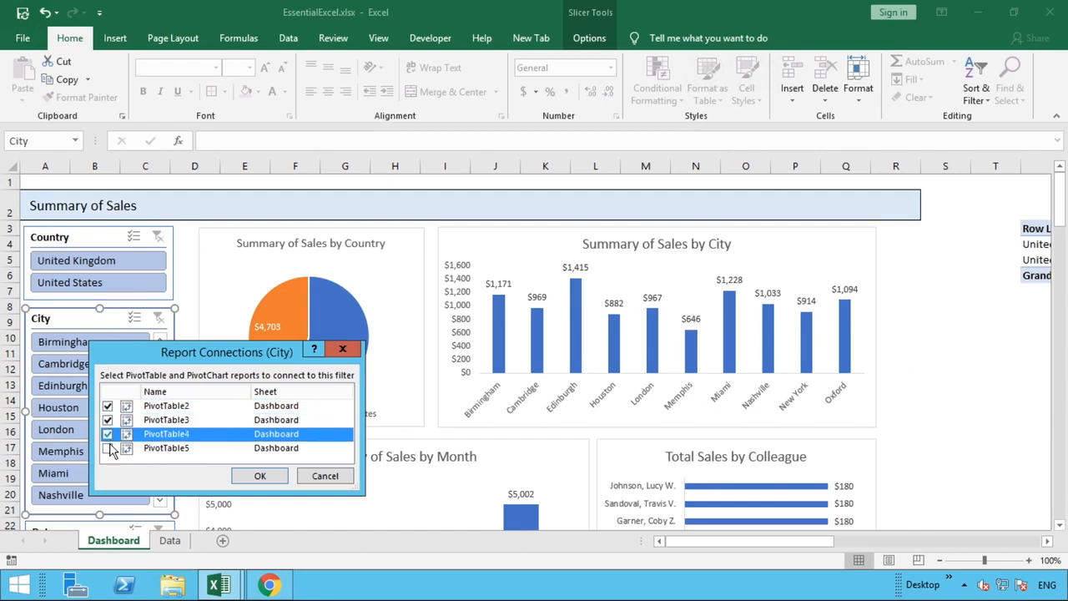
click(108, 449)
click(260, 476)
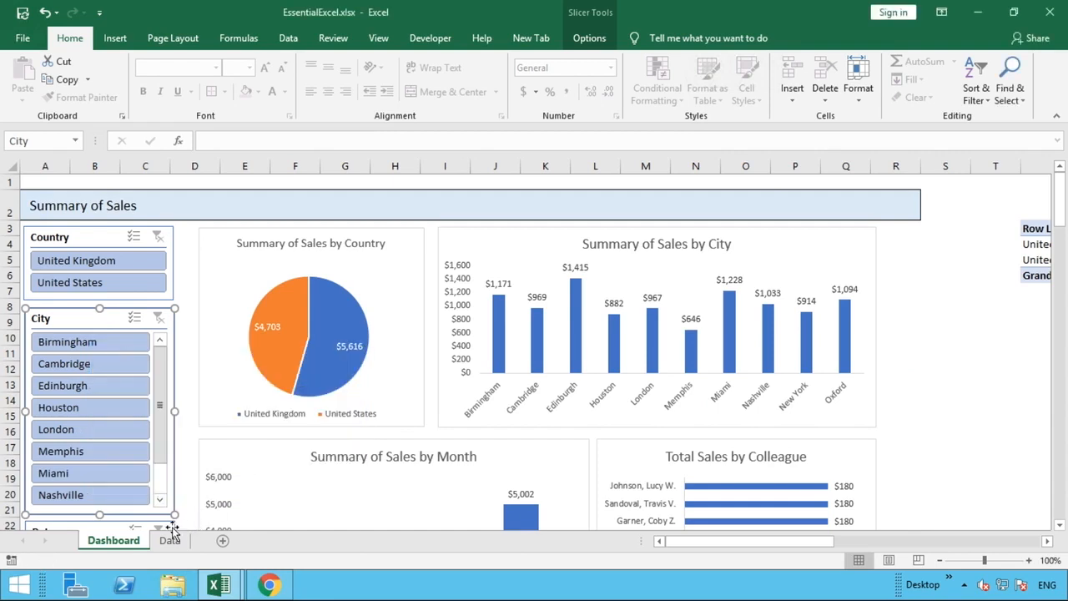
Step: Add PivotTable3, PivotTable4 and PivotTable5 to the Date slicer's report connections
click(171, 530)
right_click(172, 531)
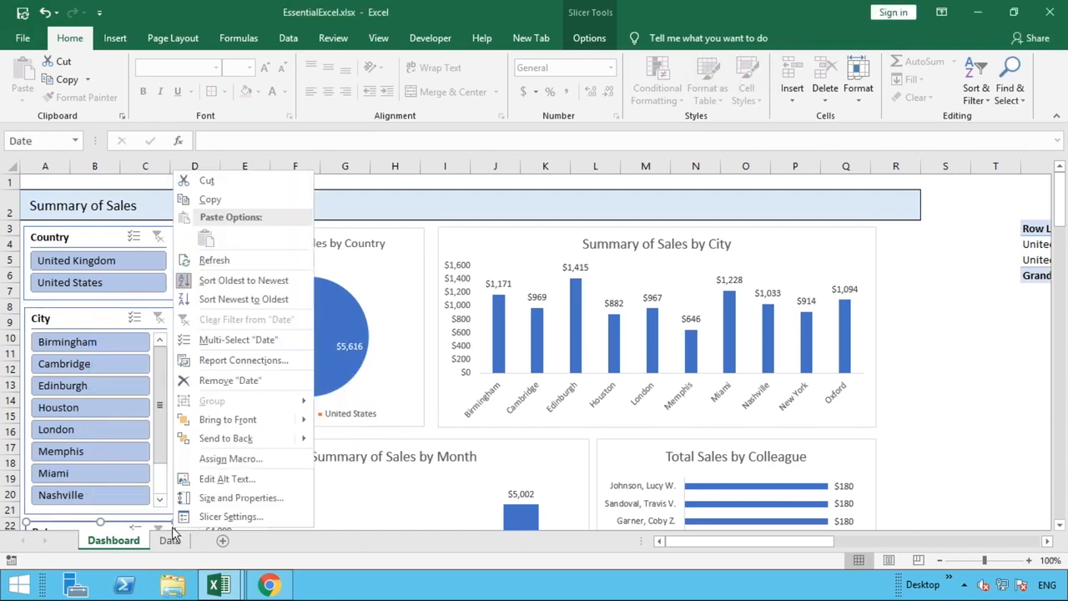
click(234, 357)
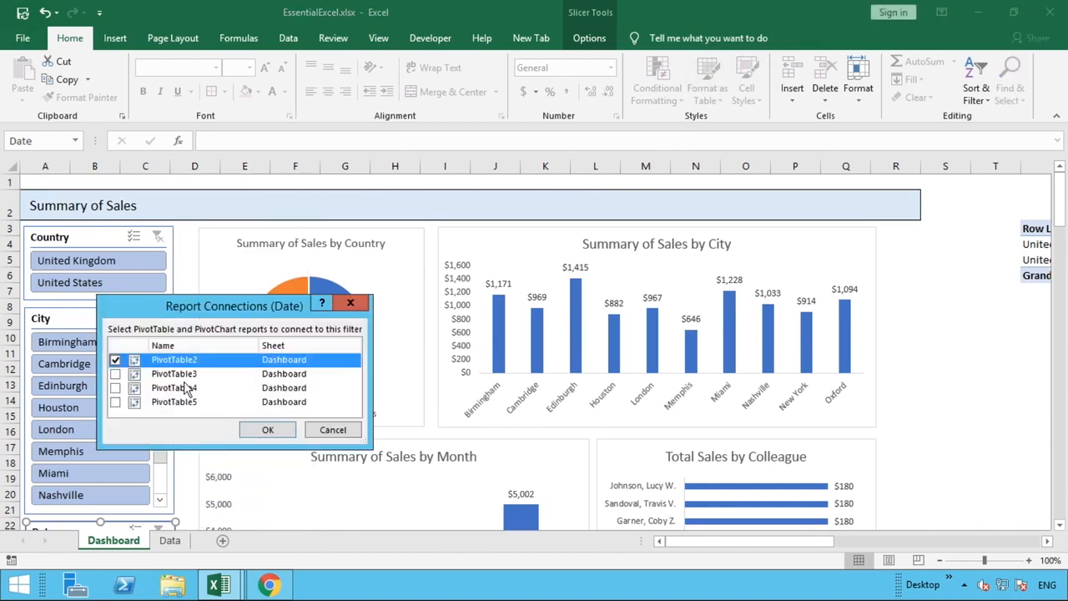
click(115, 374)
click(115, 388)
click(115, 402)
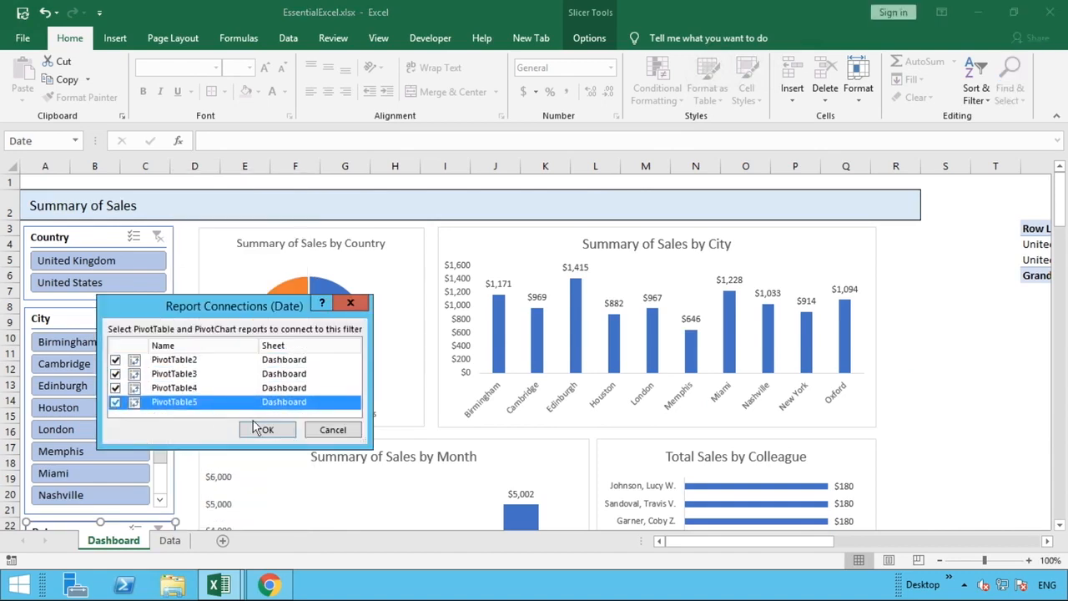
click(267, 432)
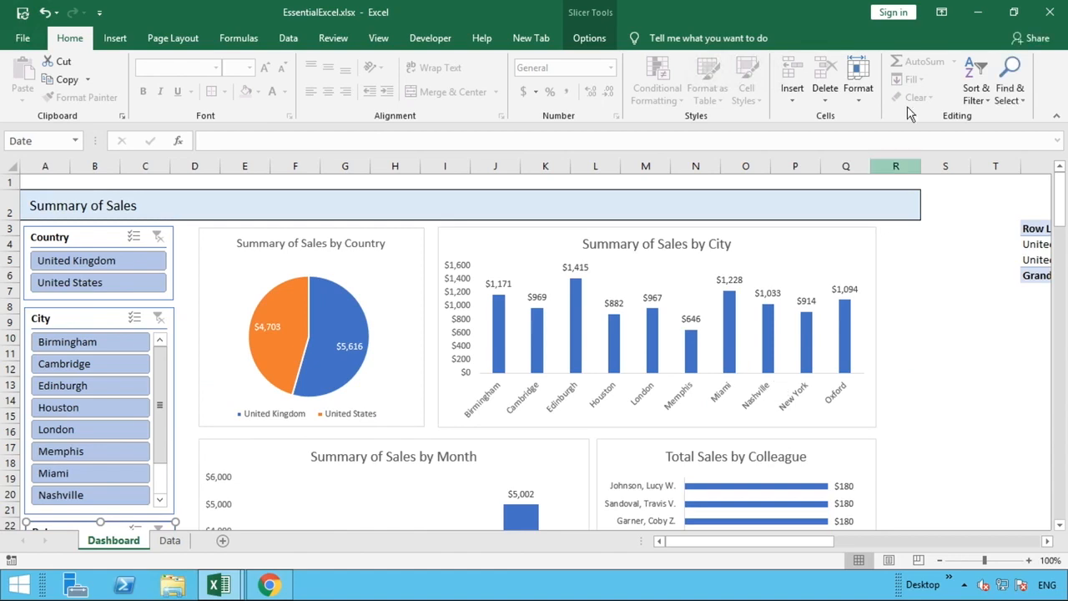
Step: Auto-hide the ribbon and deselect the Date slicer to show more of the dashboard
click(942, 12)
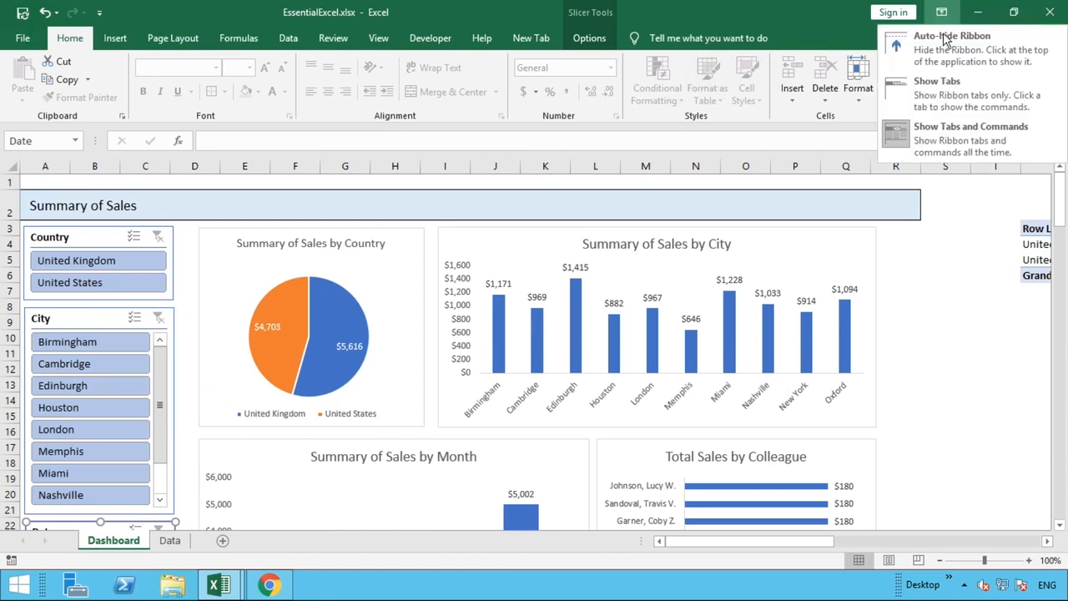
click(946, 42)
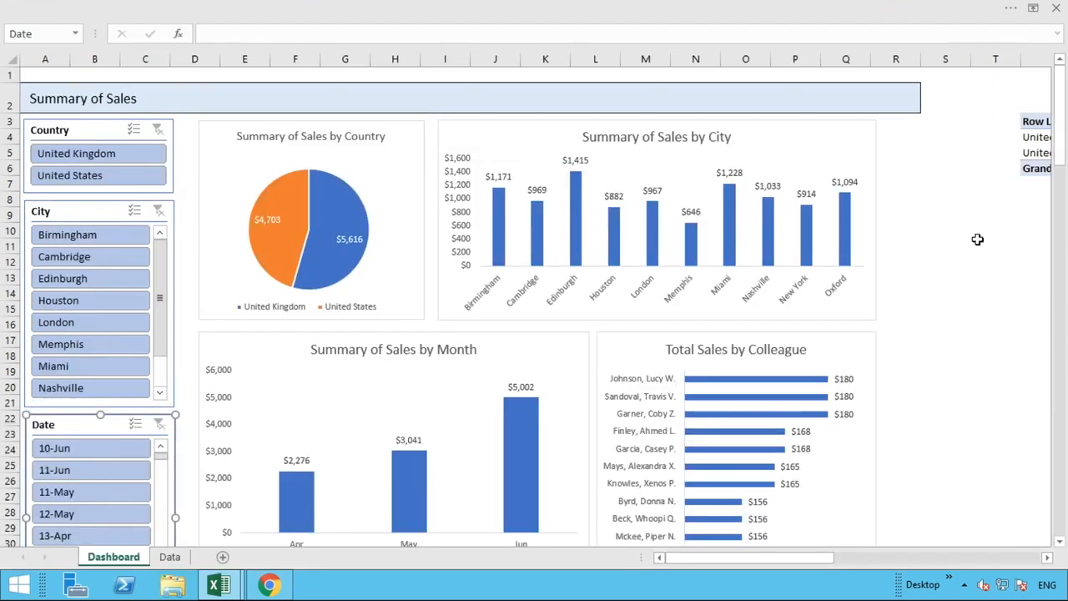
click(978, 242)
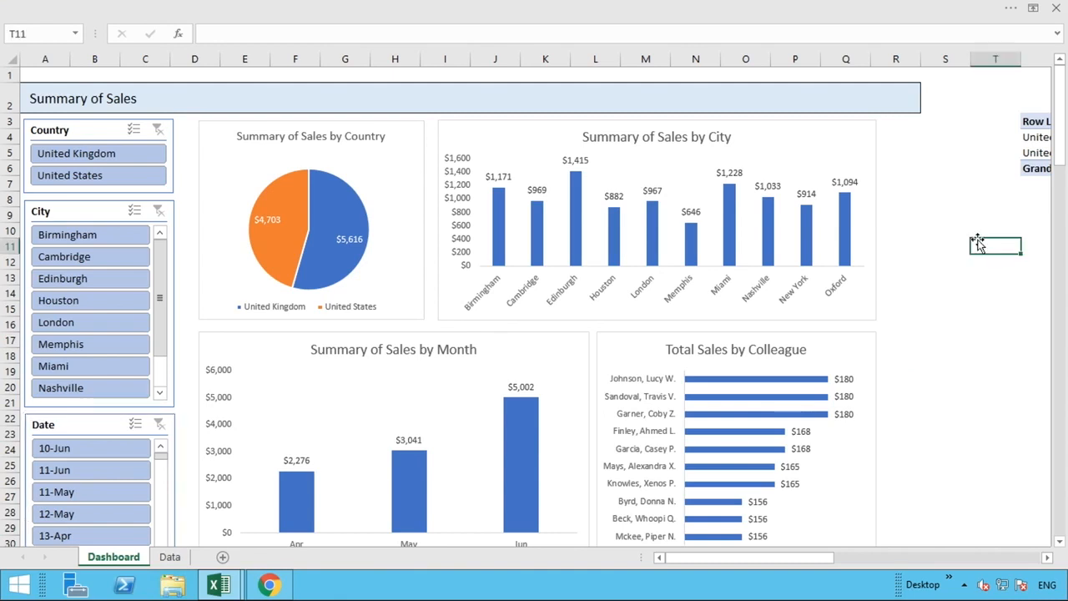
Step: Test the slicers by filtering the dashboard by United Kingdom, United States and the city Memphis
click(93, 158)
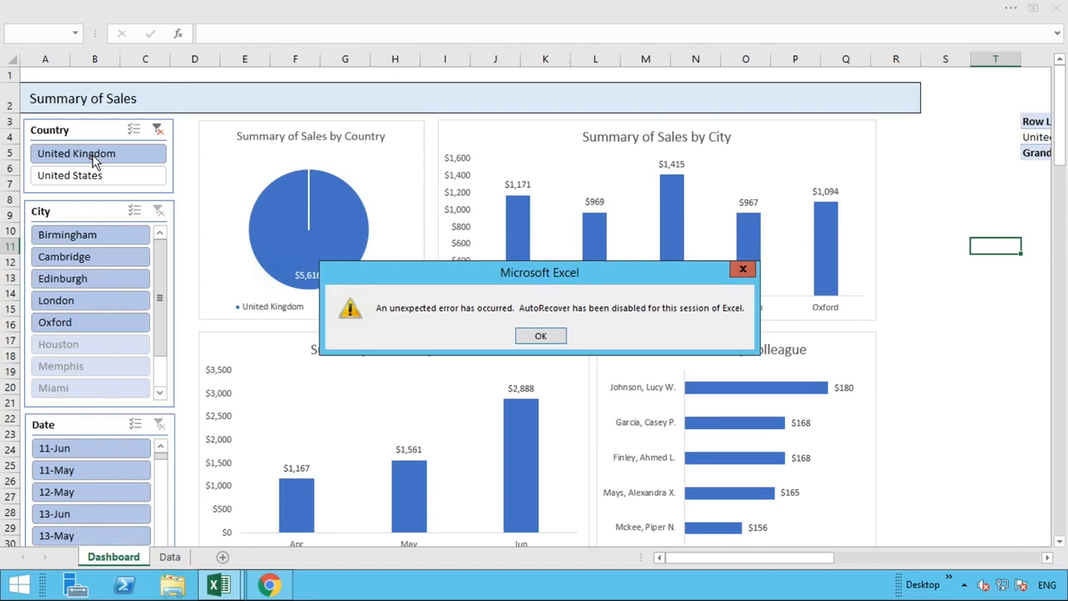
click(550, 336)
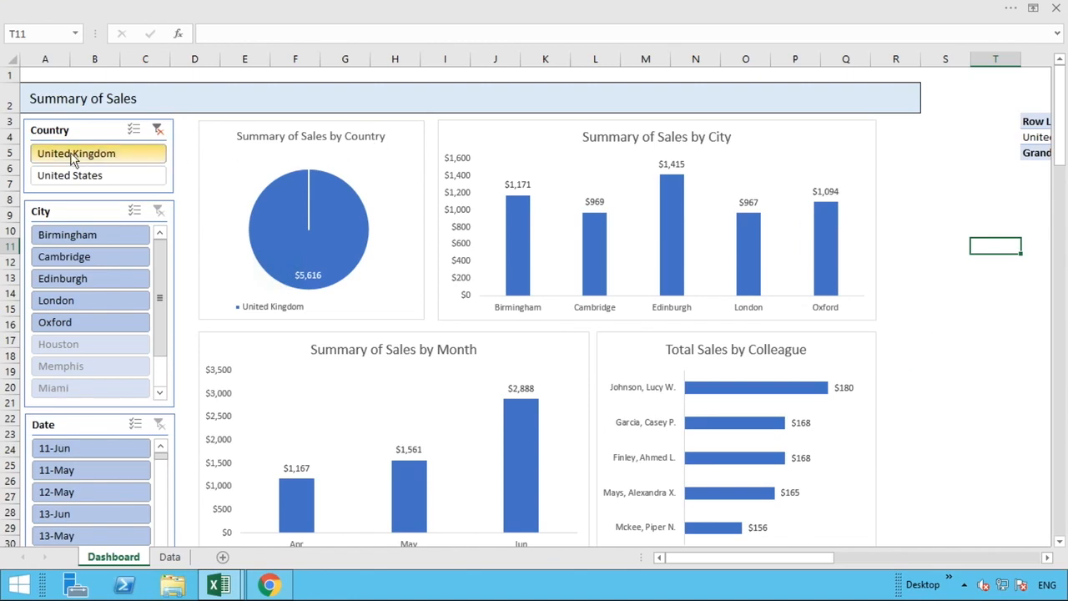
click(86, 177)
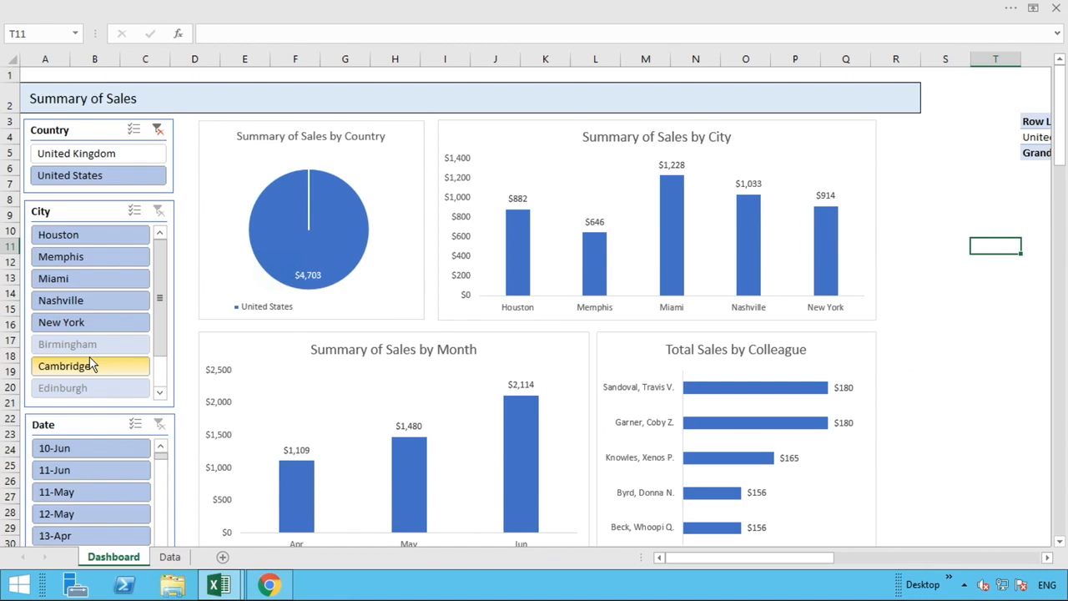
click(91, 259)
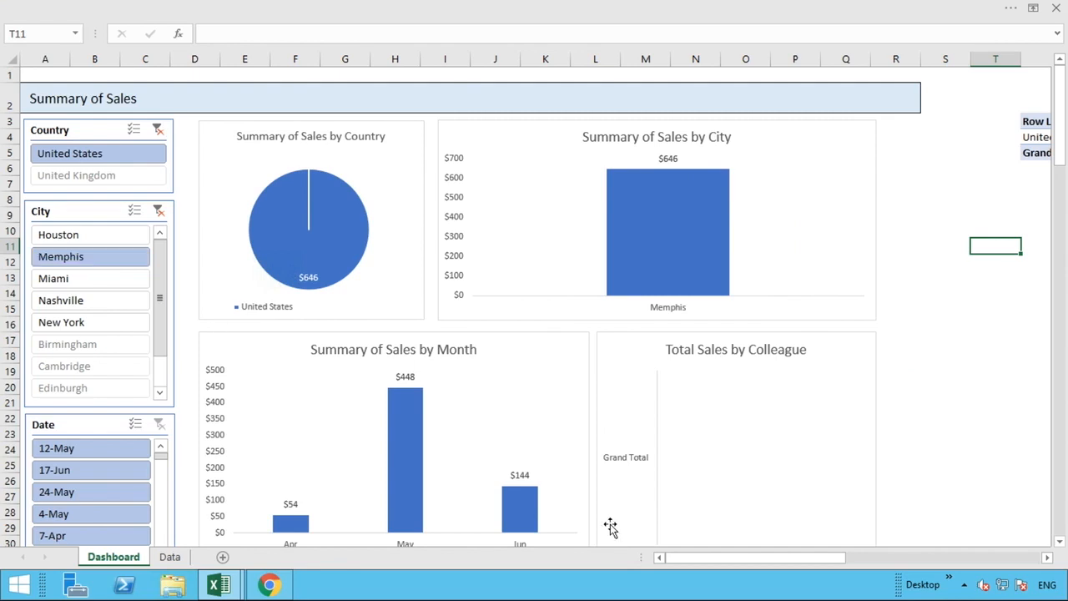
Step: Check the filtered PivotTables behind the charts and clear the Country and City slicer filters
click(1047, 557)
drag(1047, 559, 1048, 559)
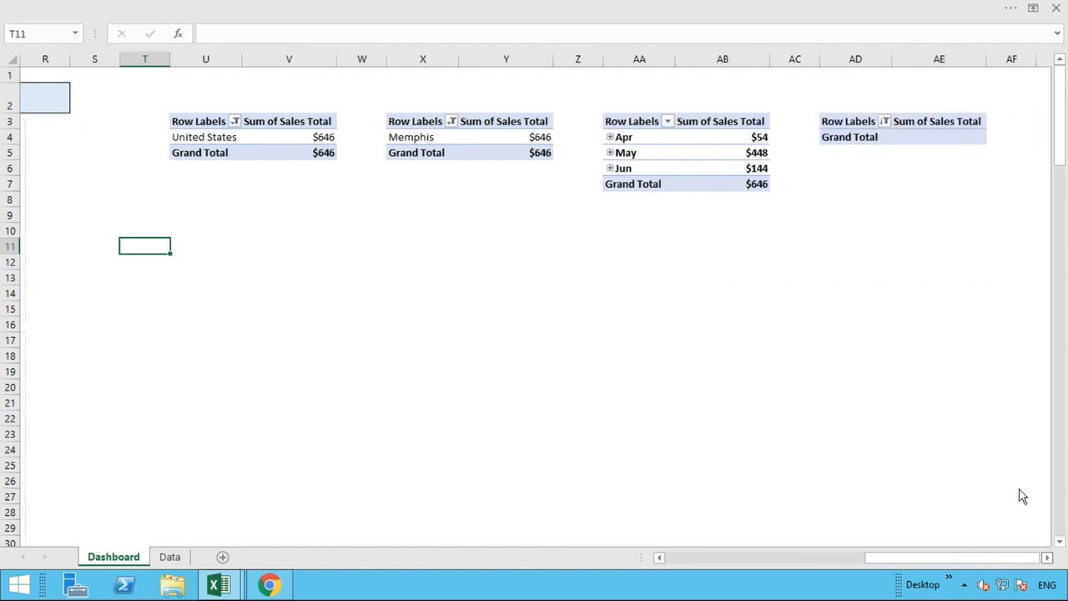
drag(905, 561, 696, 555)
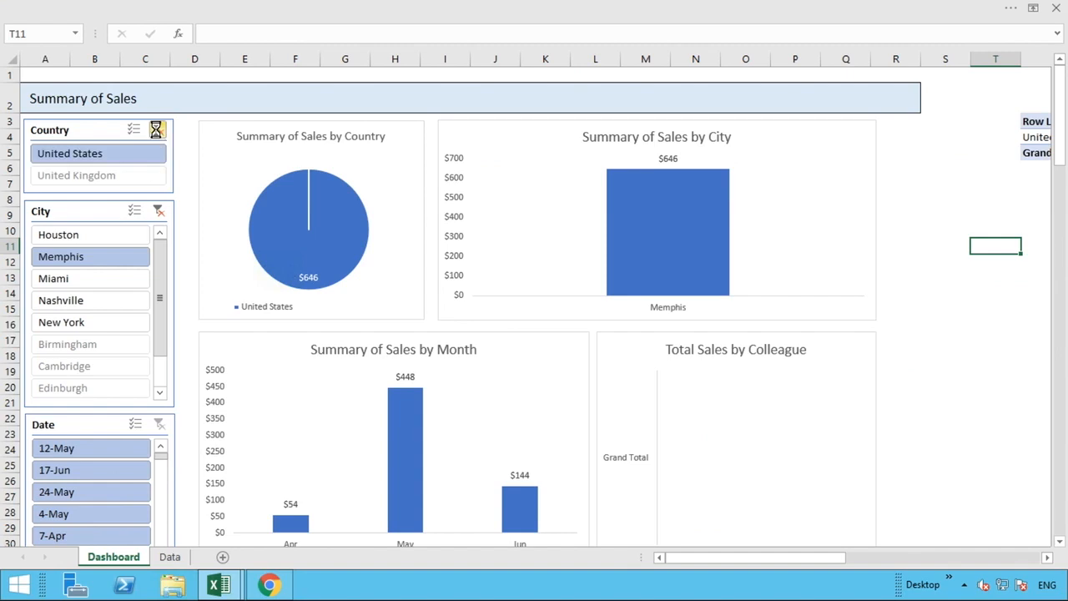
click(157, 132)
click(159, 212)
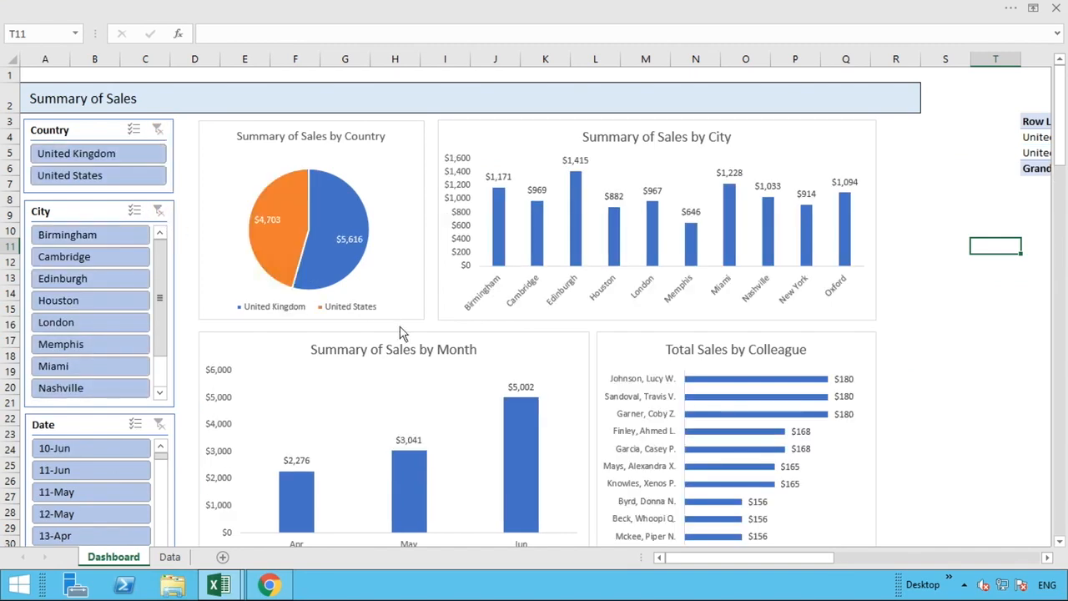
Step: Clear the value filter on the names in the colleague PivotTable
drag(1049, 562, 1049, 562)
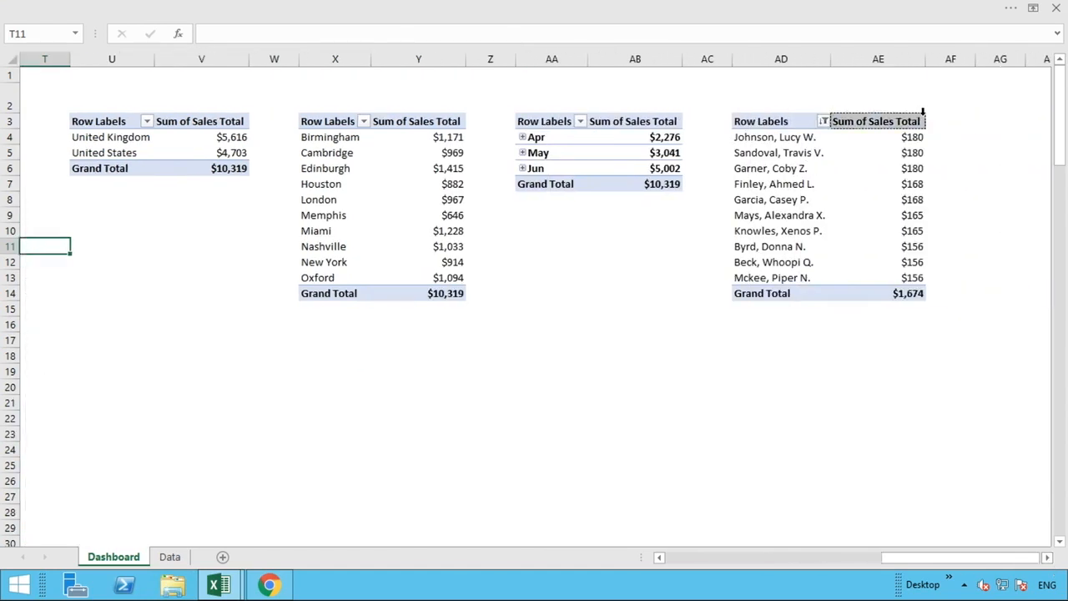
click(922, 116)
click(824, 121)
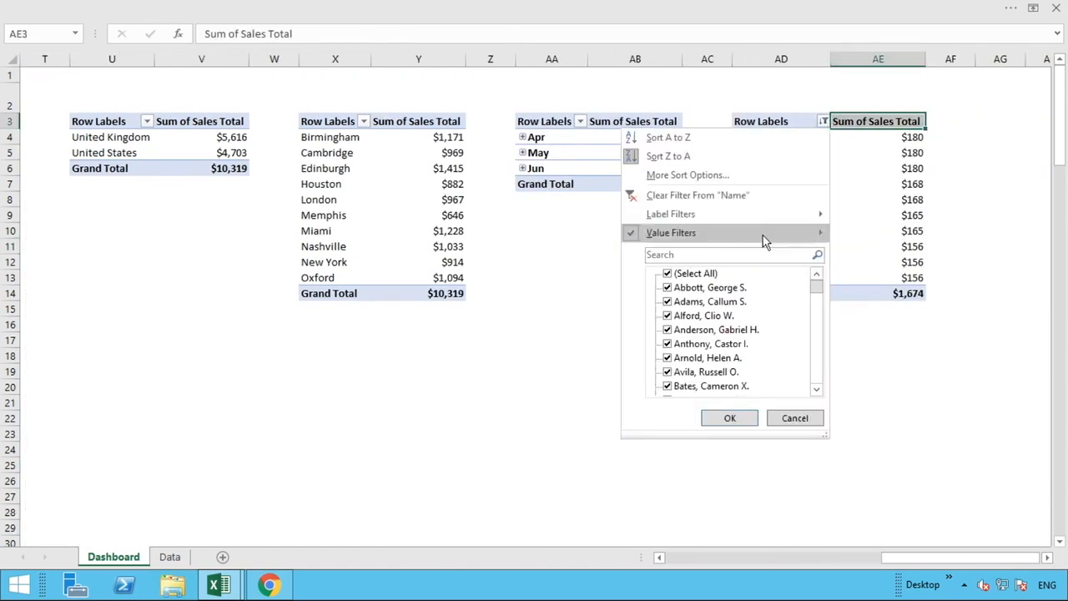
mouse_move(763, 236)
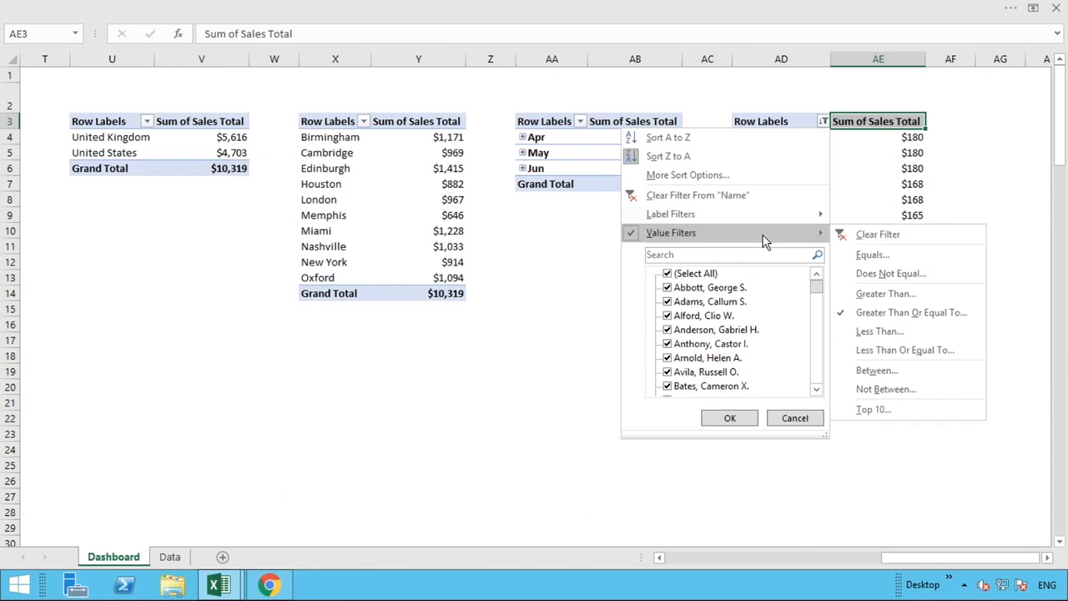
click(853, 235)
click(1009, 201)
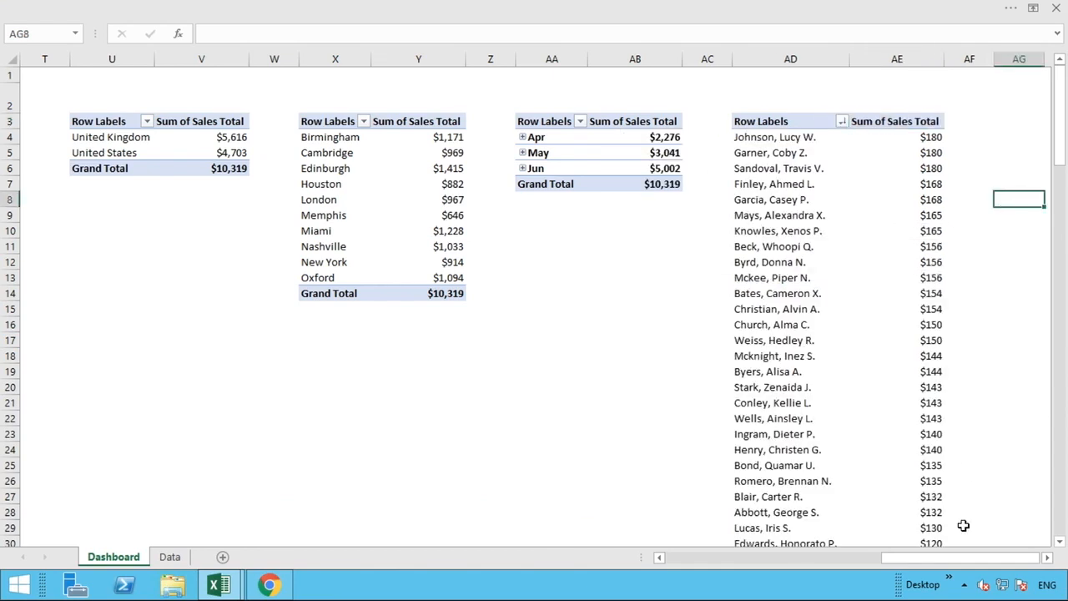
Step: Retest the charts with United States and Memphis selected, and clear the City and Country filters
drag(937, 558, 704, 559)
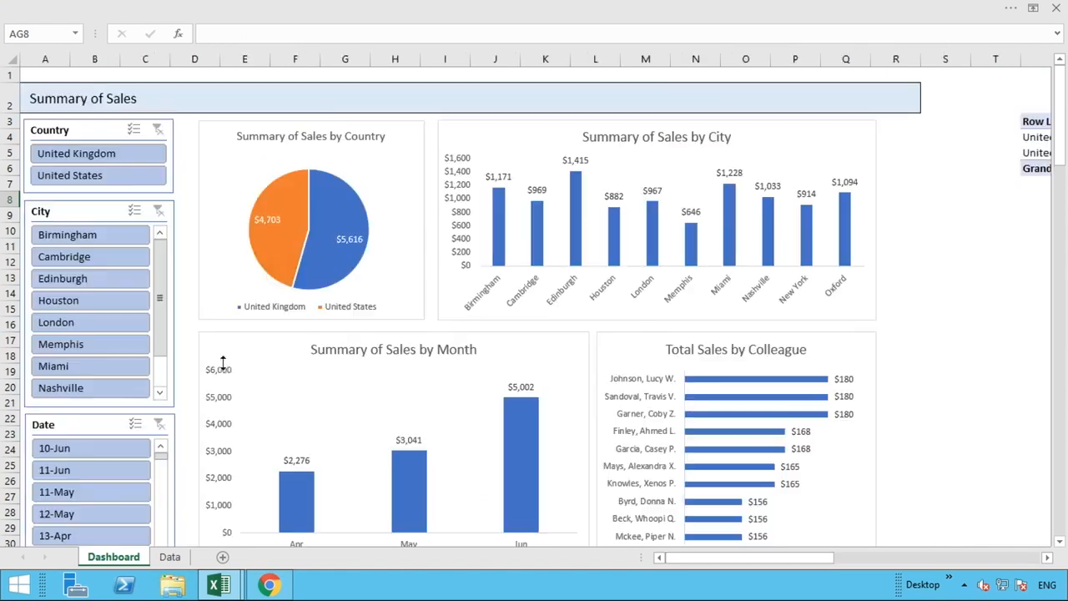
click(106, 182)
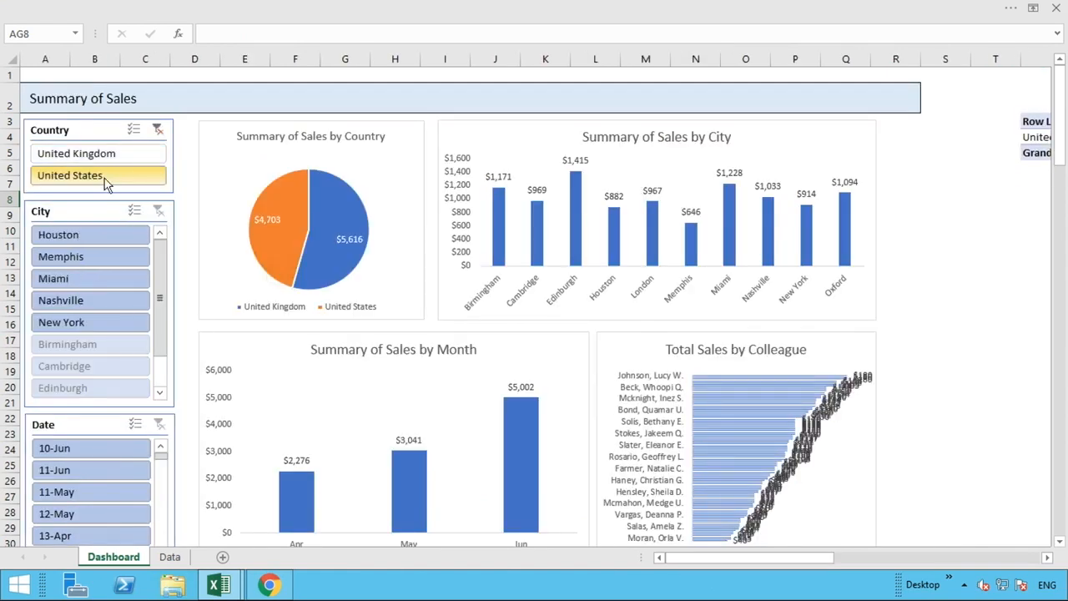
click(71, 258)
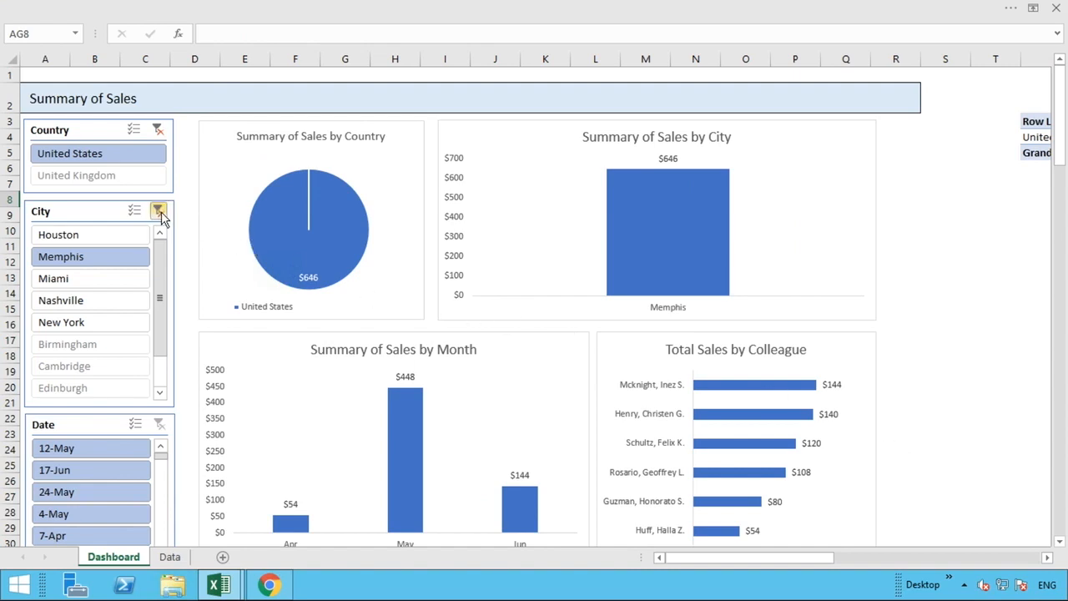
click(158, 211)
click(157, 132)
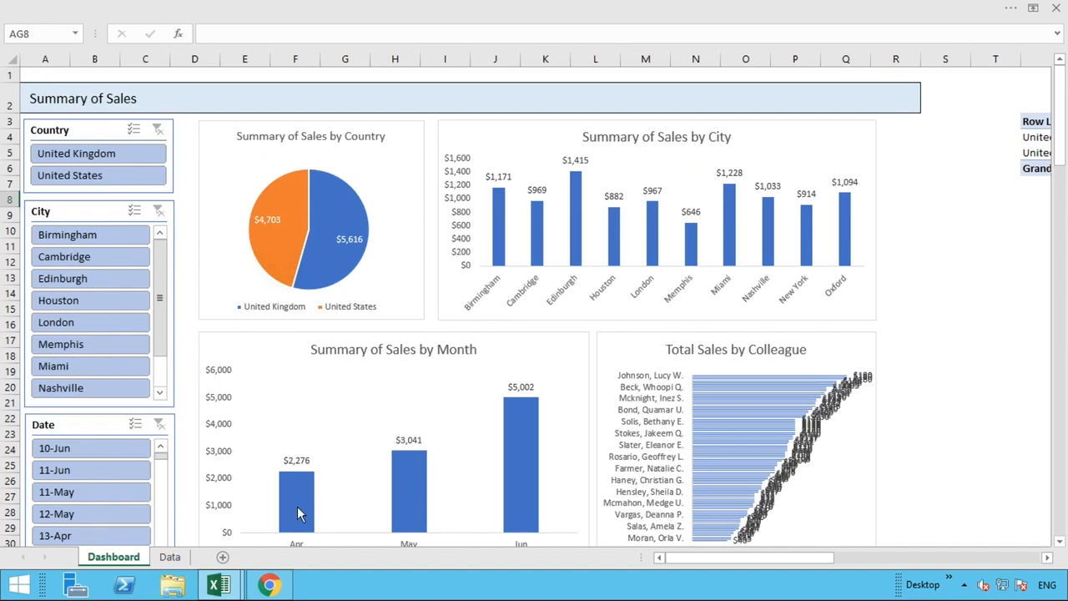
Step: Filter the dashboard by the date 10-Jun, clear that filter, and filter by the city Edinburgh
click(107, 452)
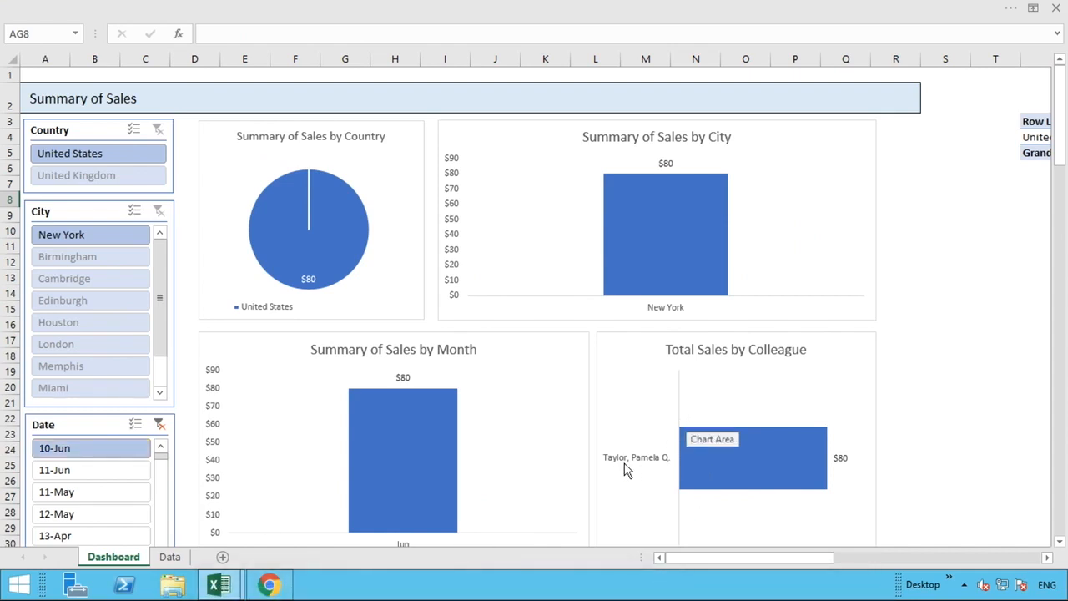
click(159, 424)
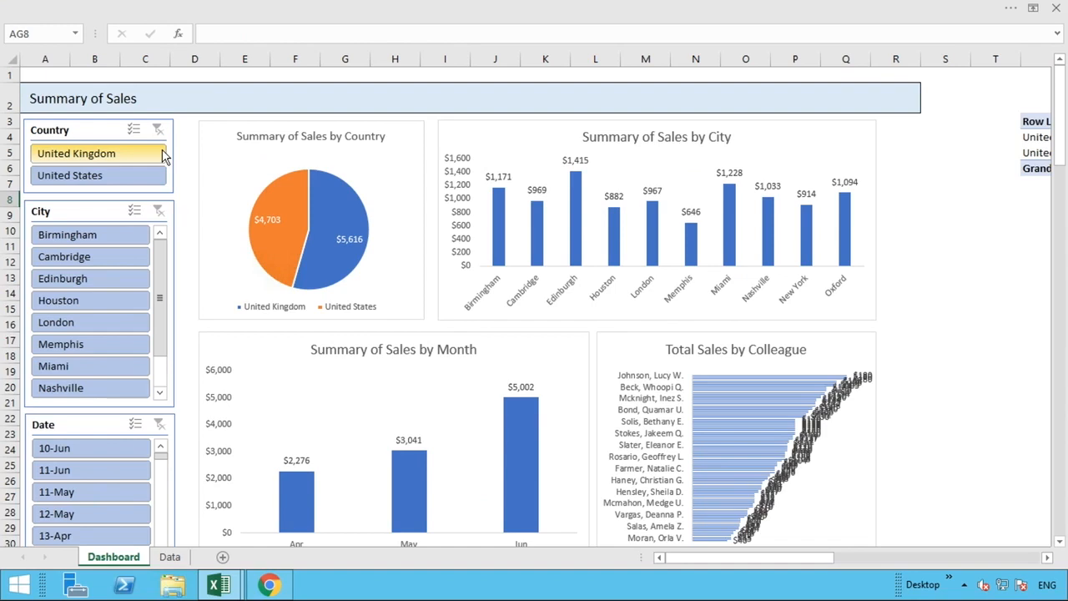
click(80, 282)
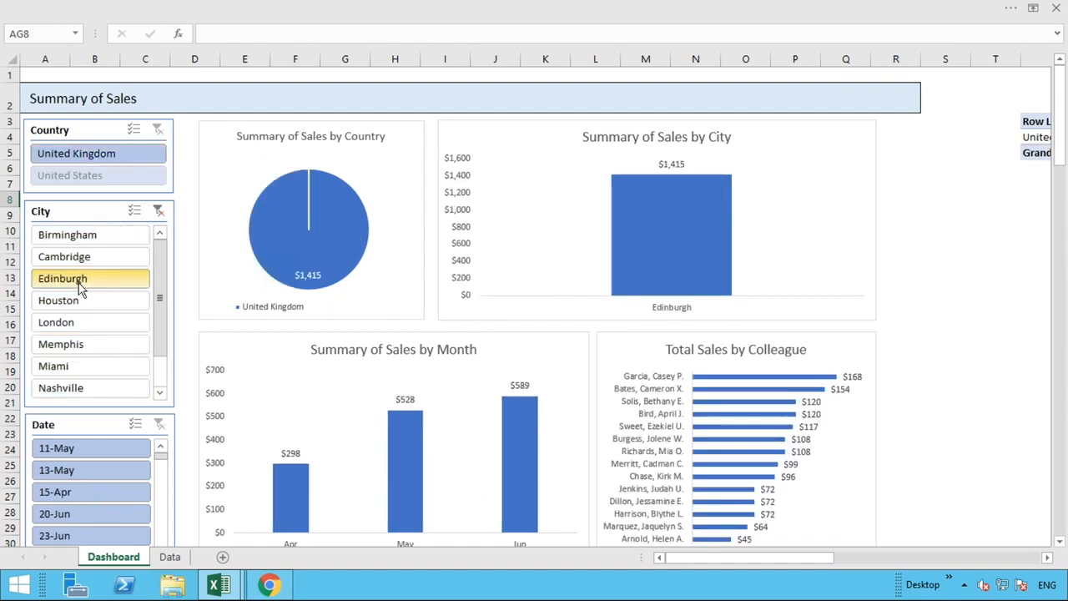